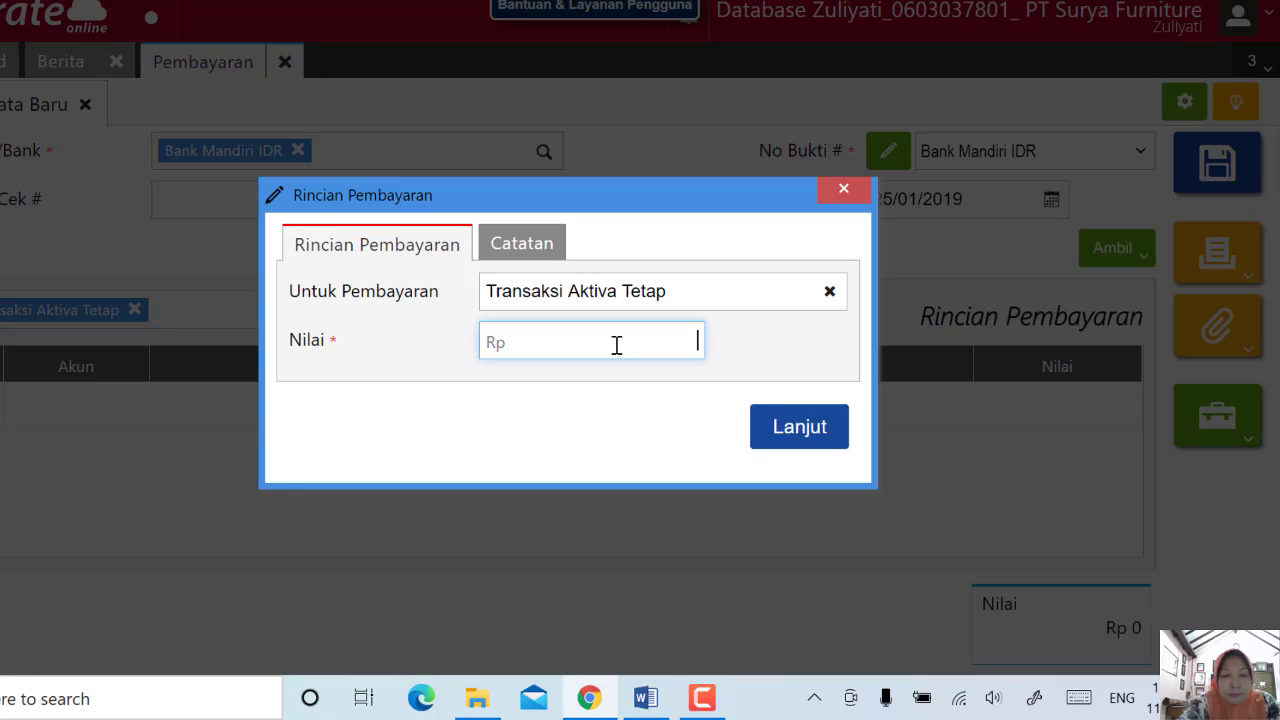
- Set the Nilai of the Transaksi Aktiva Tetap payment line to Rp 8.400.000 and add the line to the payment
text(64)
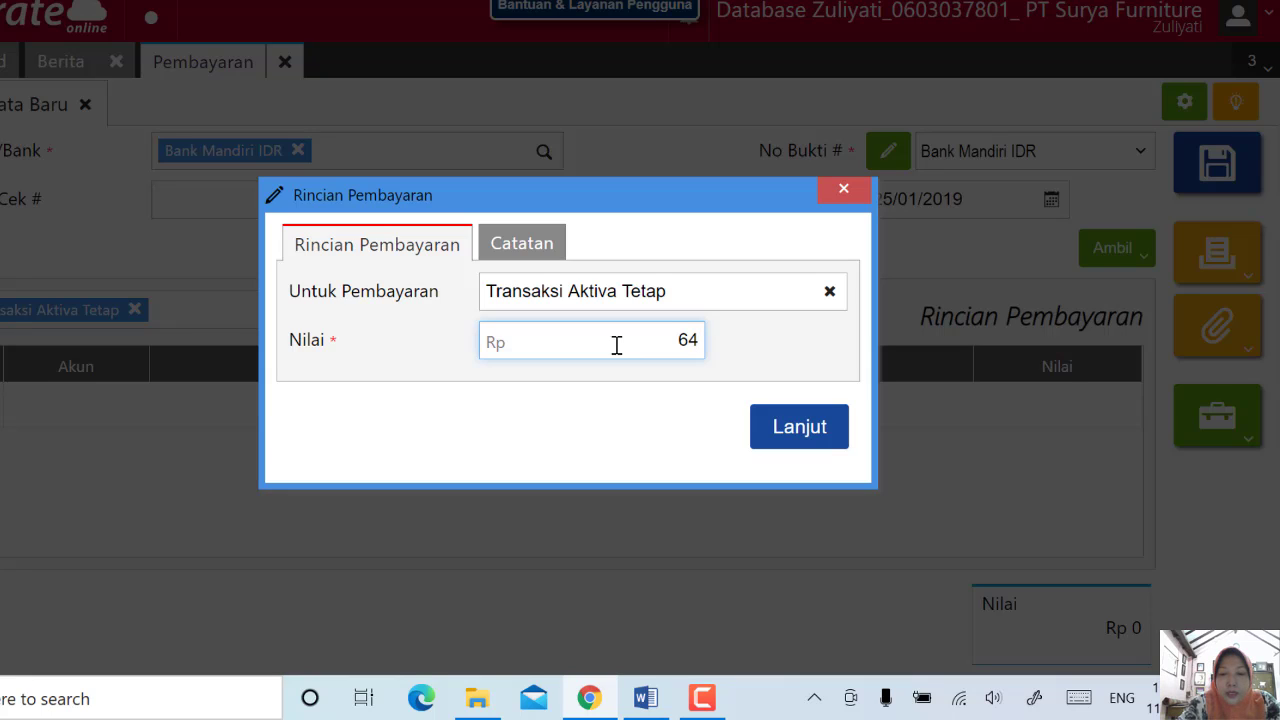
key(BackSpace)
key(BackSpace)
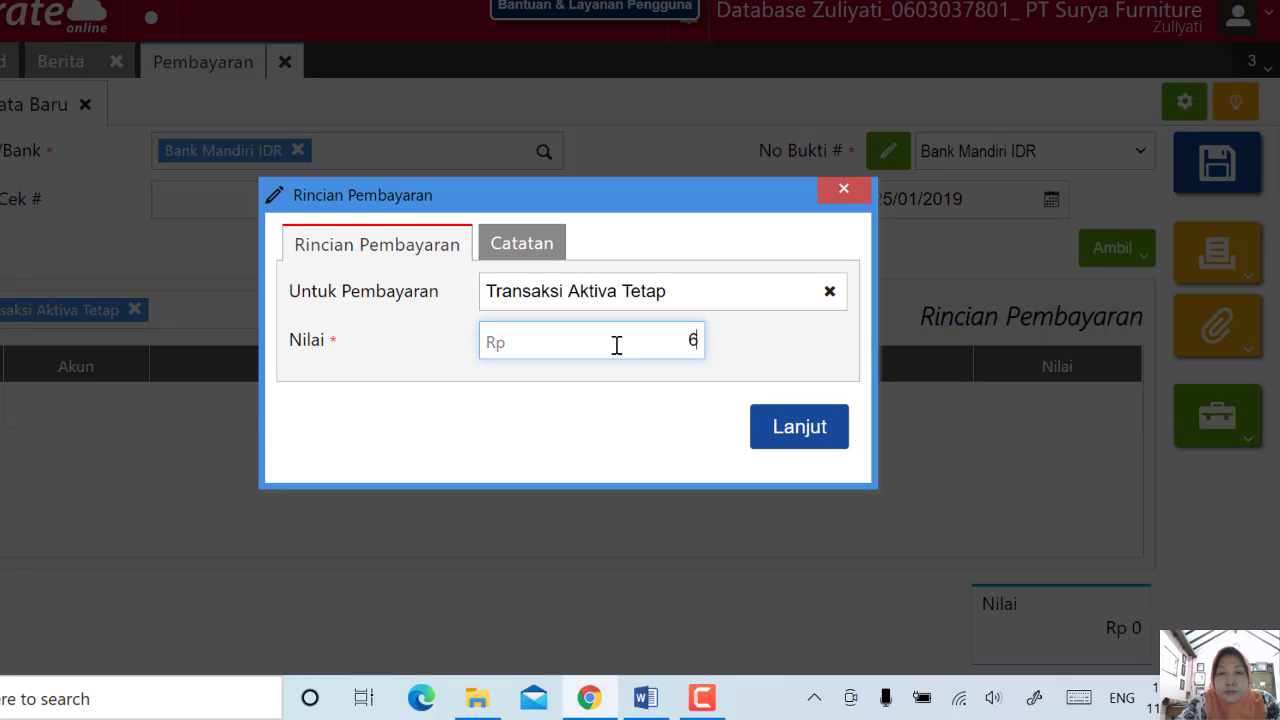
text(8.400.000)
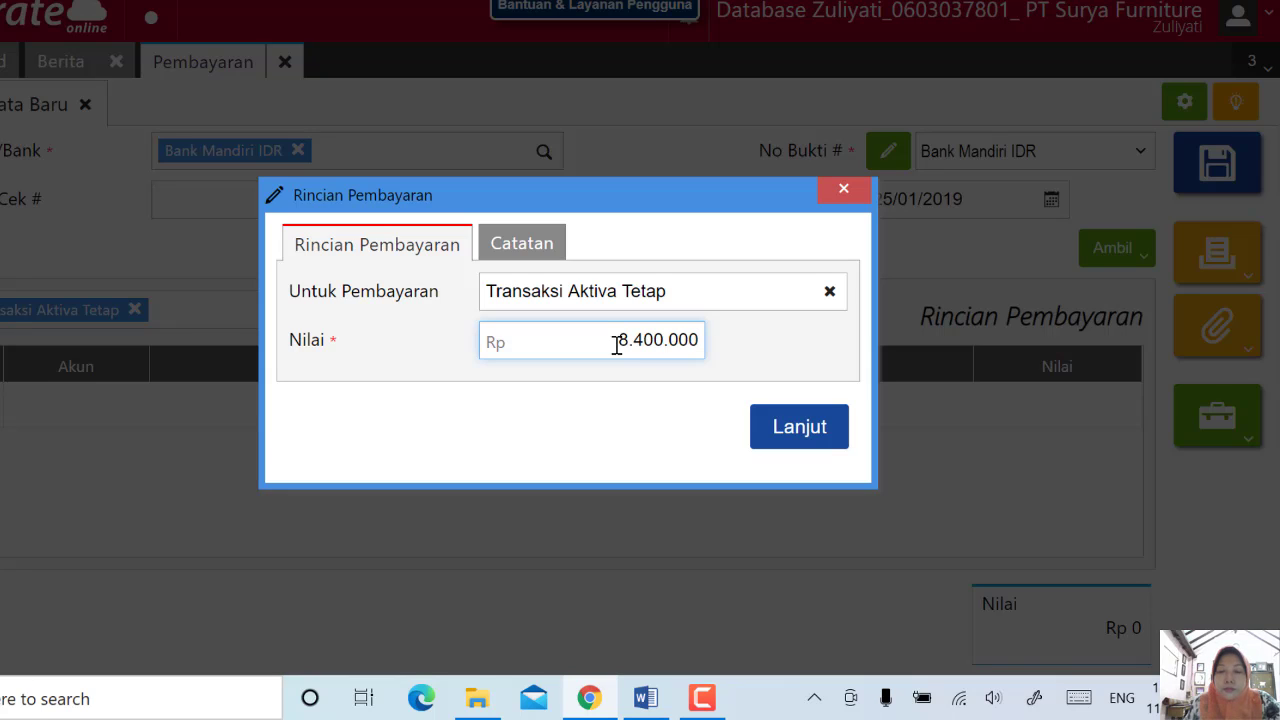
click(803, 429)
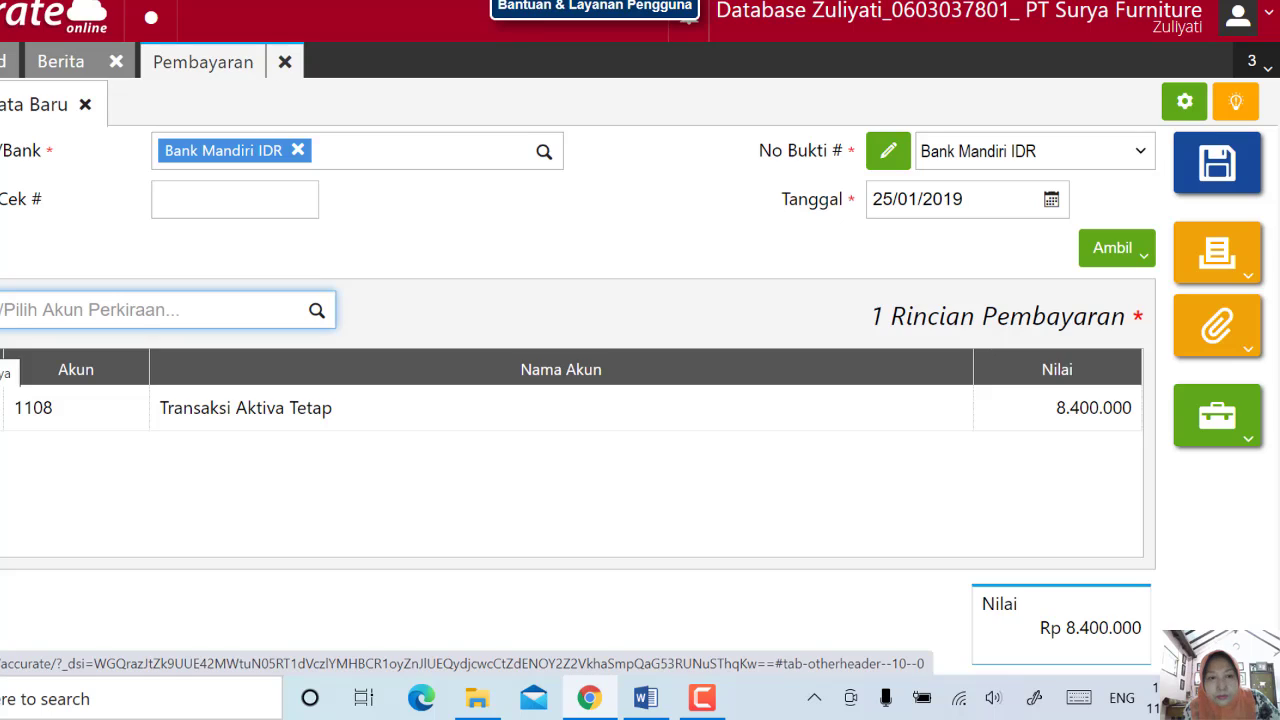
- Enter "pembelian aset" as the description in the payment's additional information
click(4, 373)
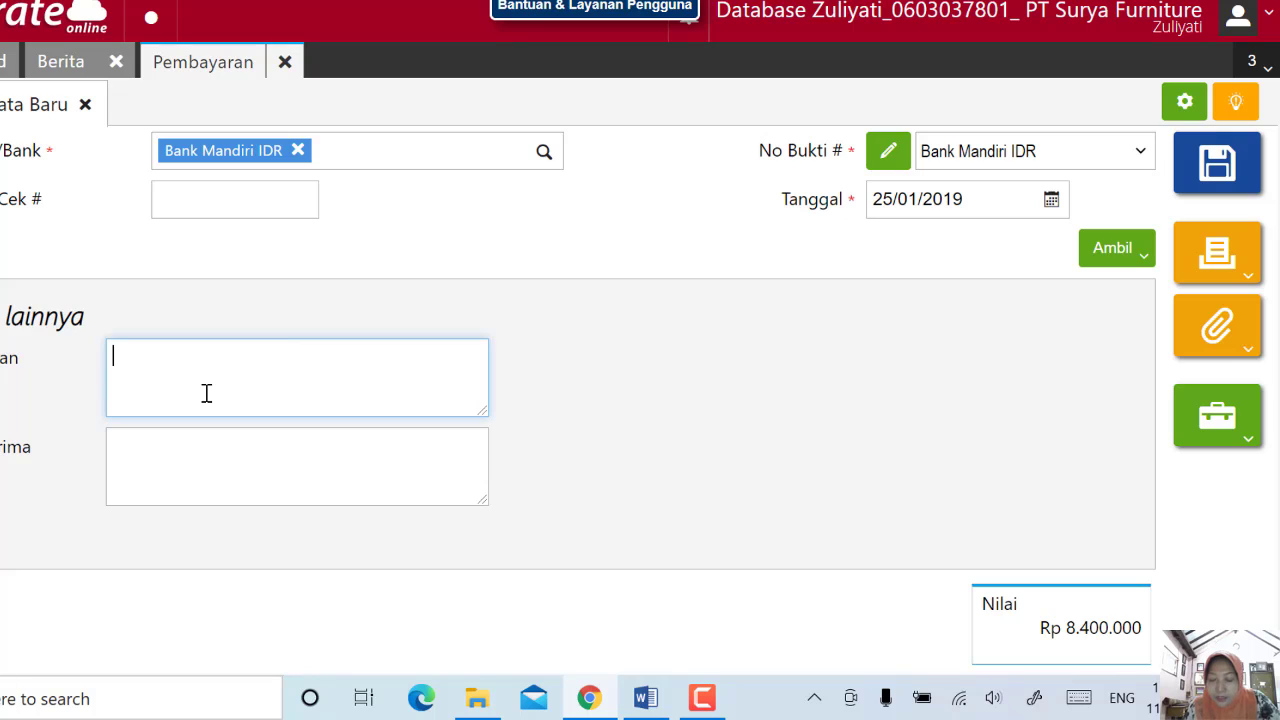
text(pem)
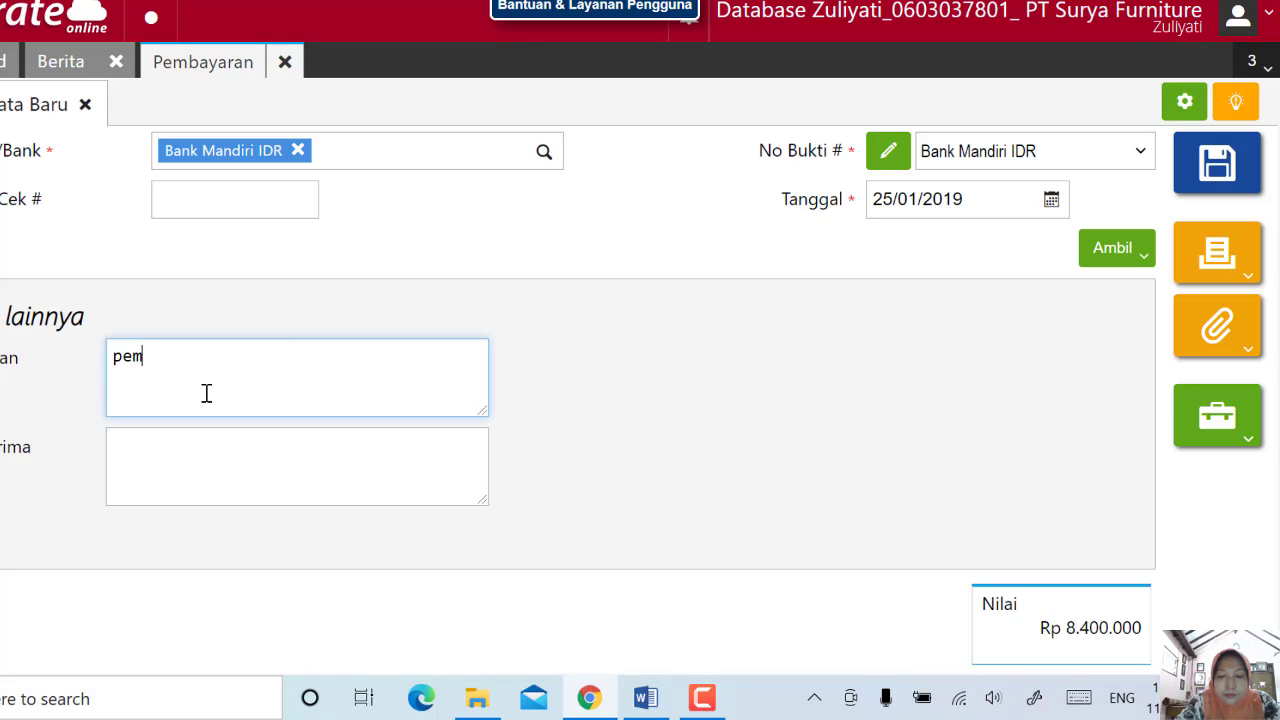
text(belian aset)
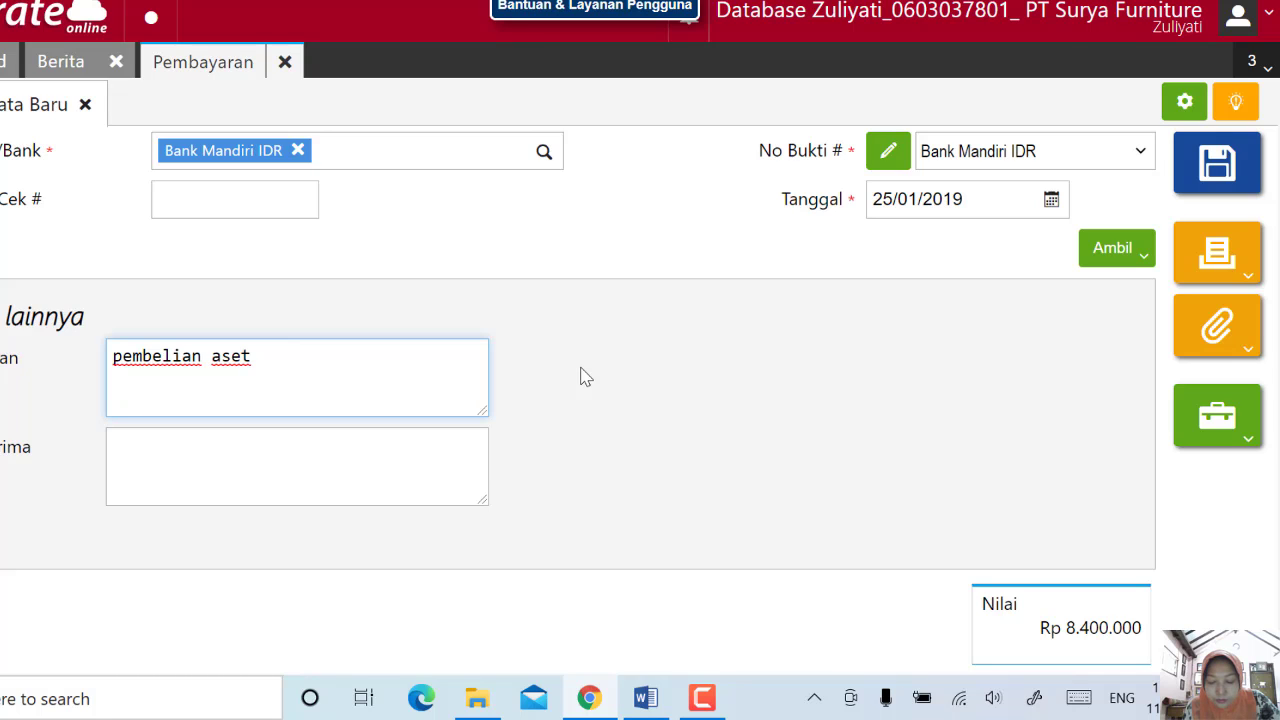
click(602, 446)
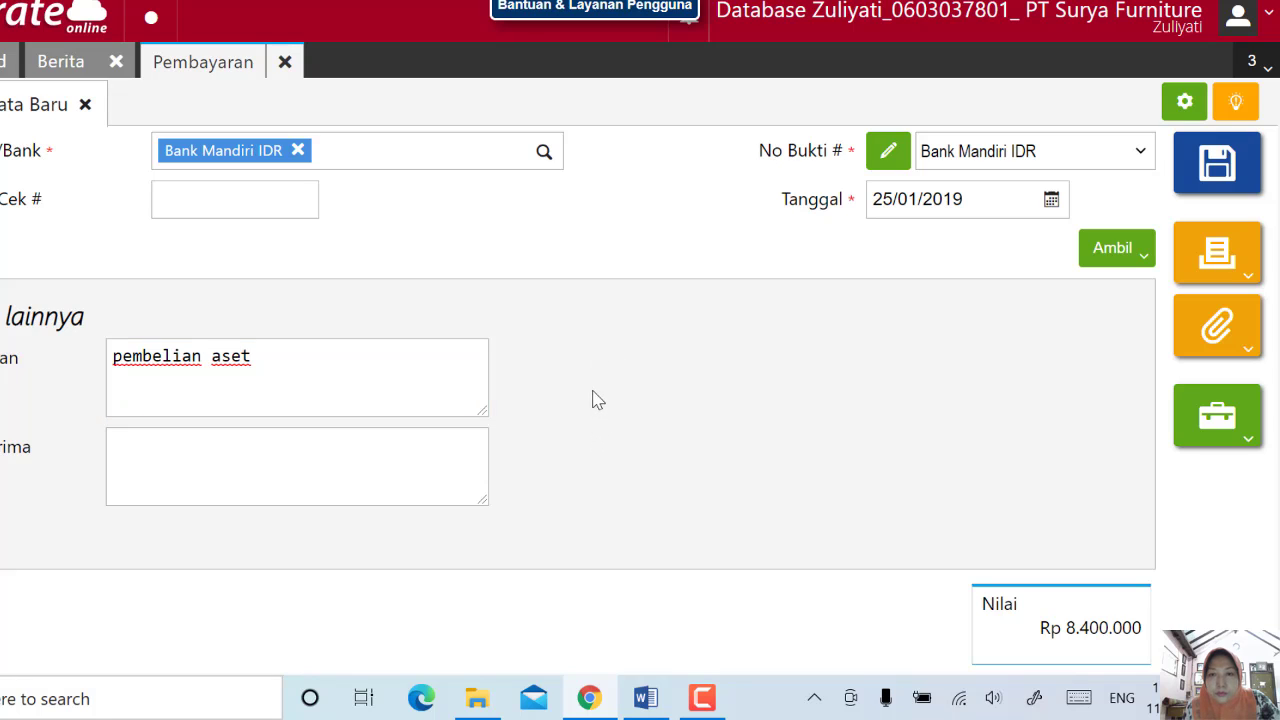
- Review the Transaksi Aktiva Tetap payment line, the check number field and the available cash/bank accounts
click(2, 306)
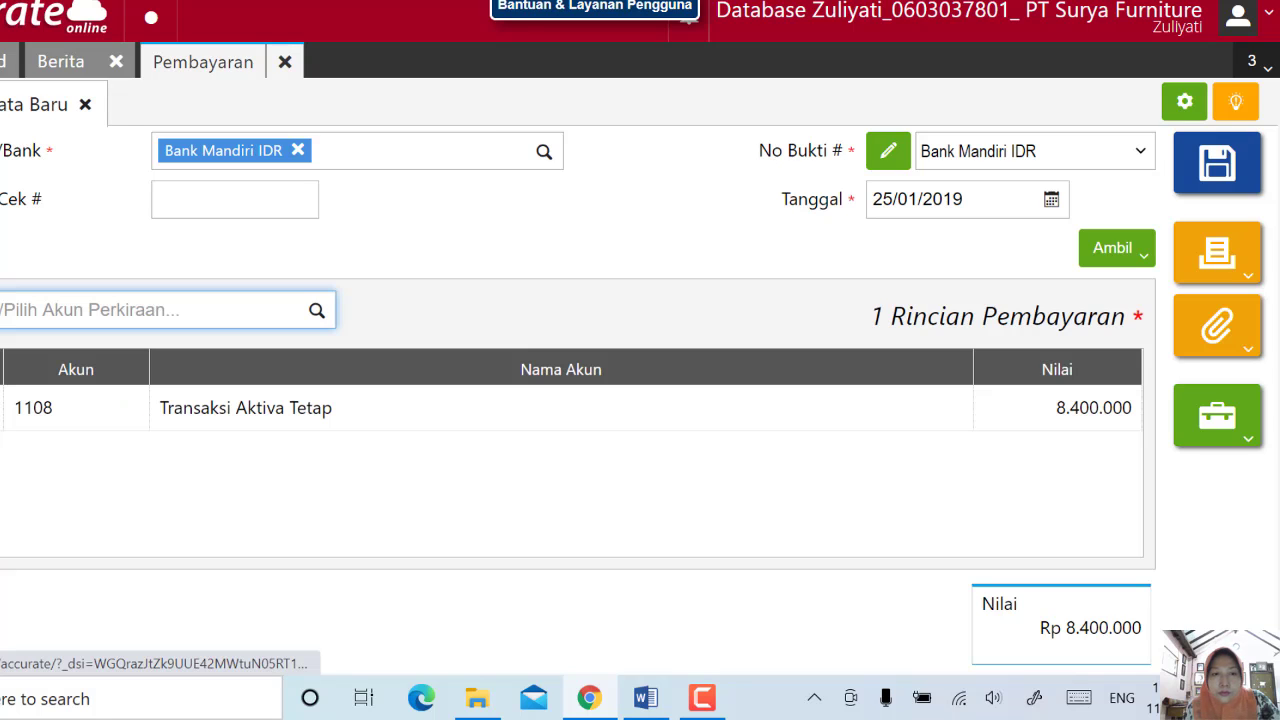
click(493, 421)
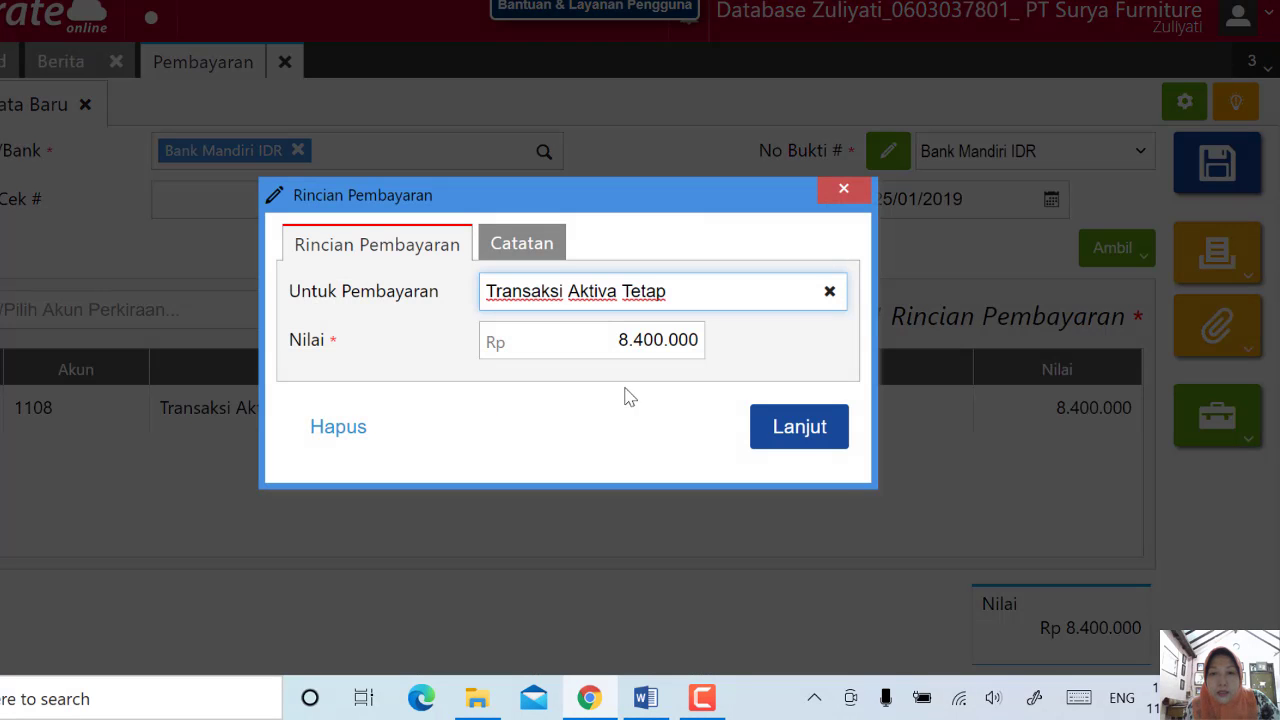
click(817, 445)
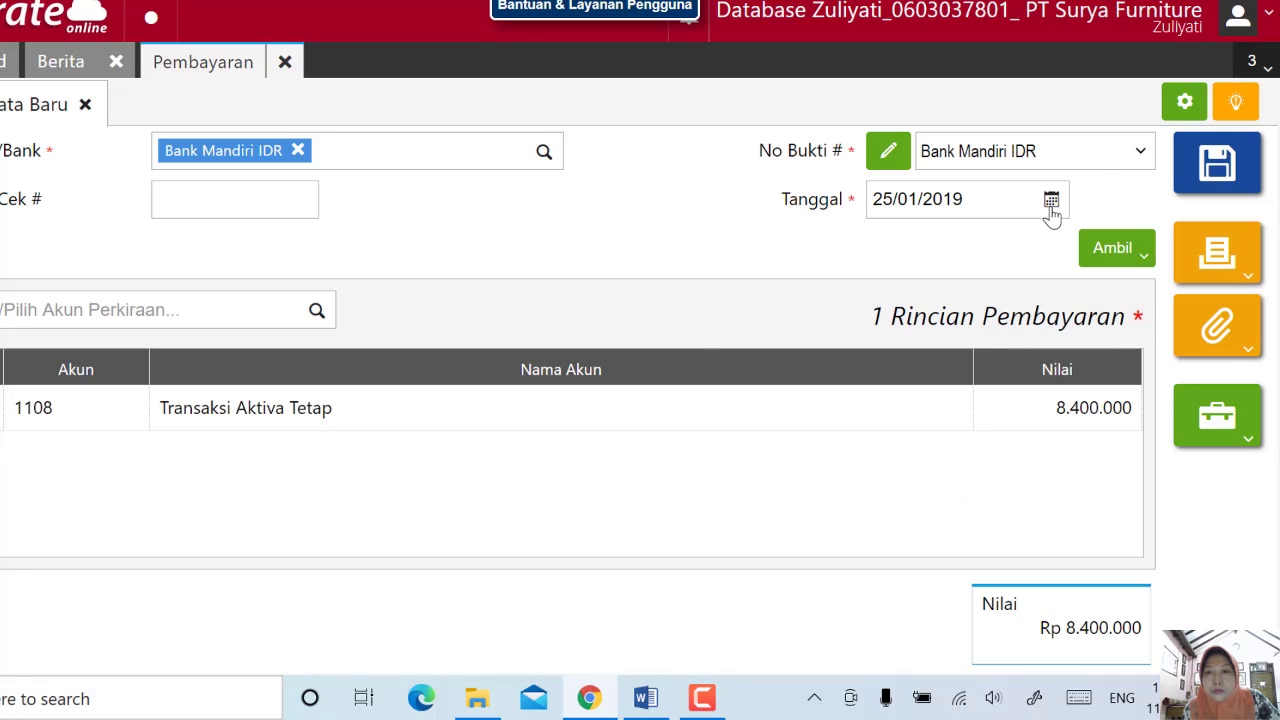
click(262, 197)
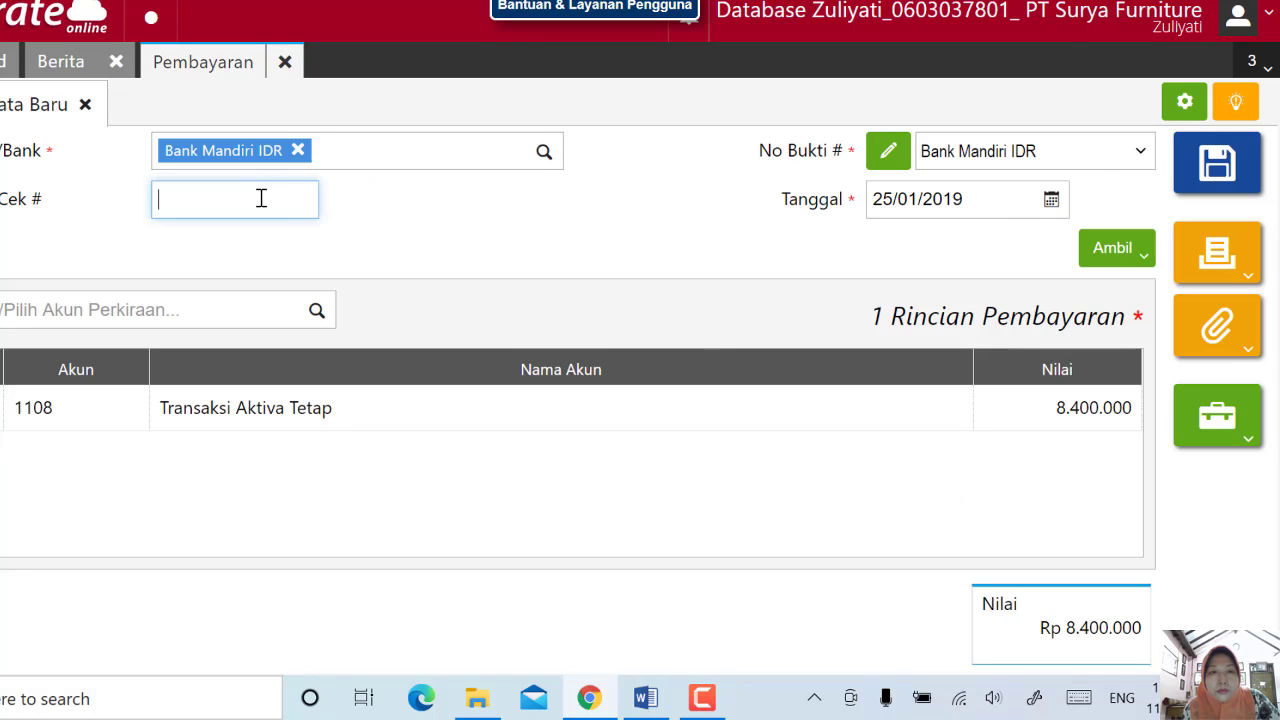
click(544, 155)
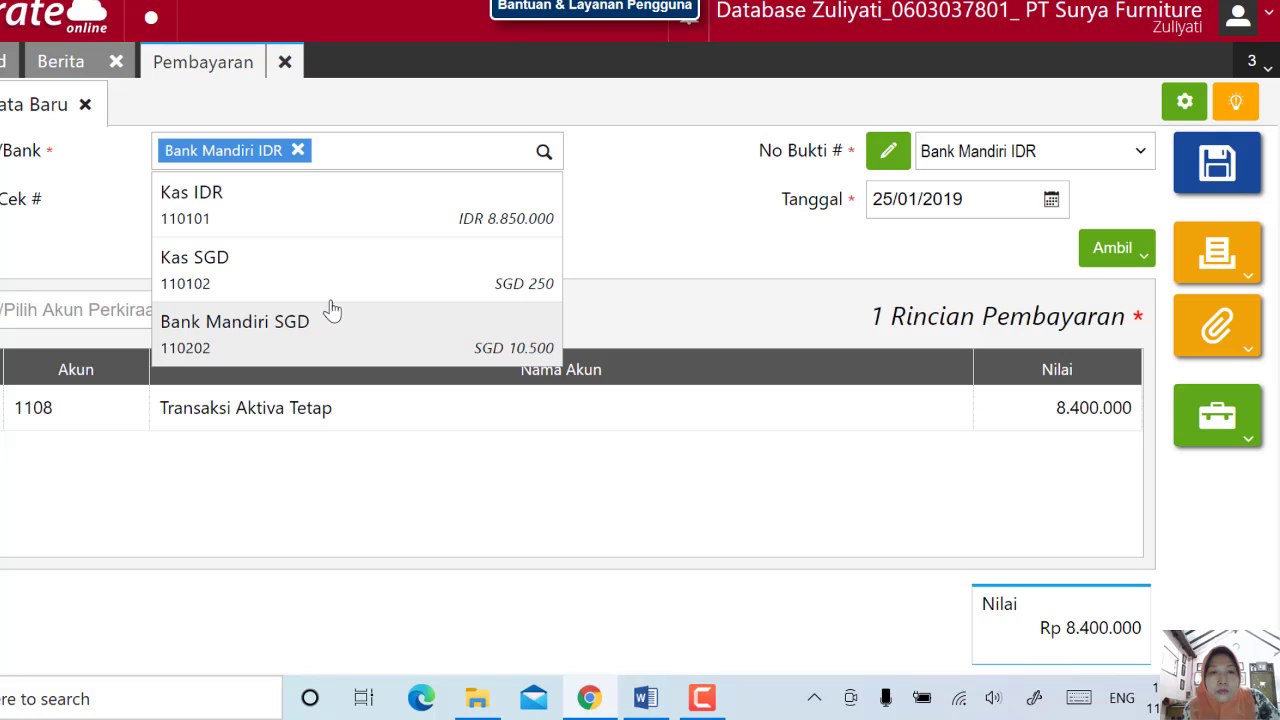
click(370, 158)
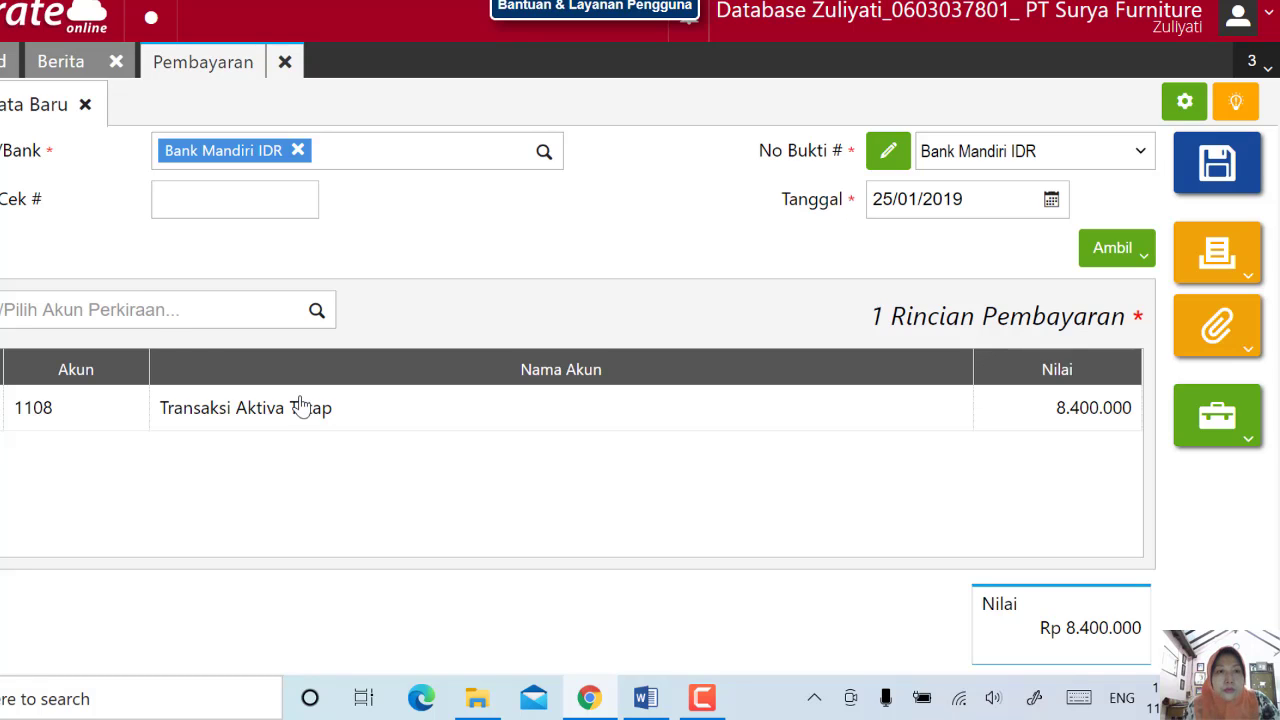
- Save the payment and close the Pembayaran and Berita pages
click(1224, 182)
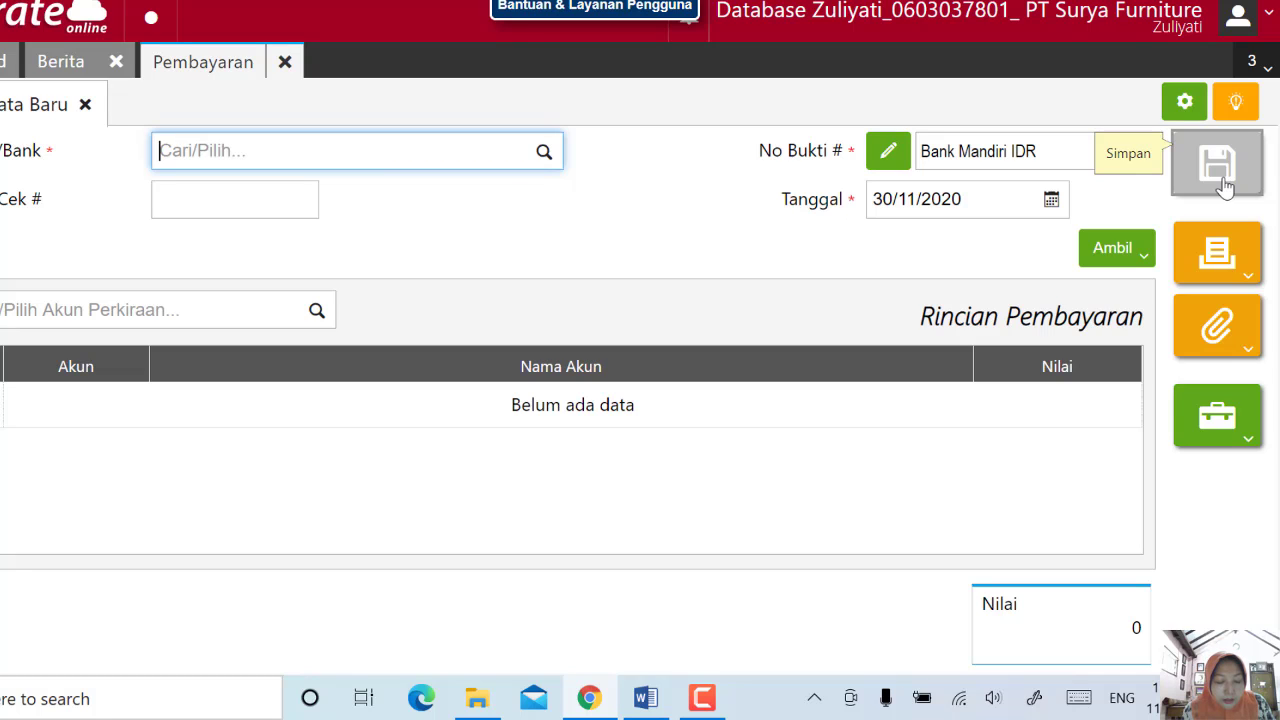
click(893, 493)
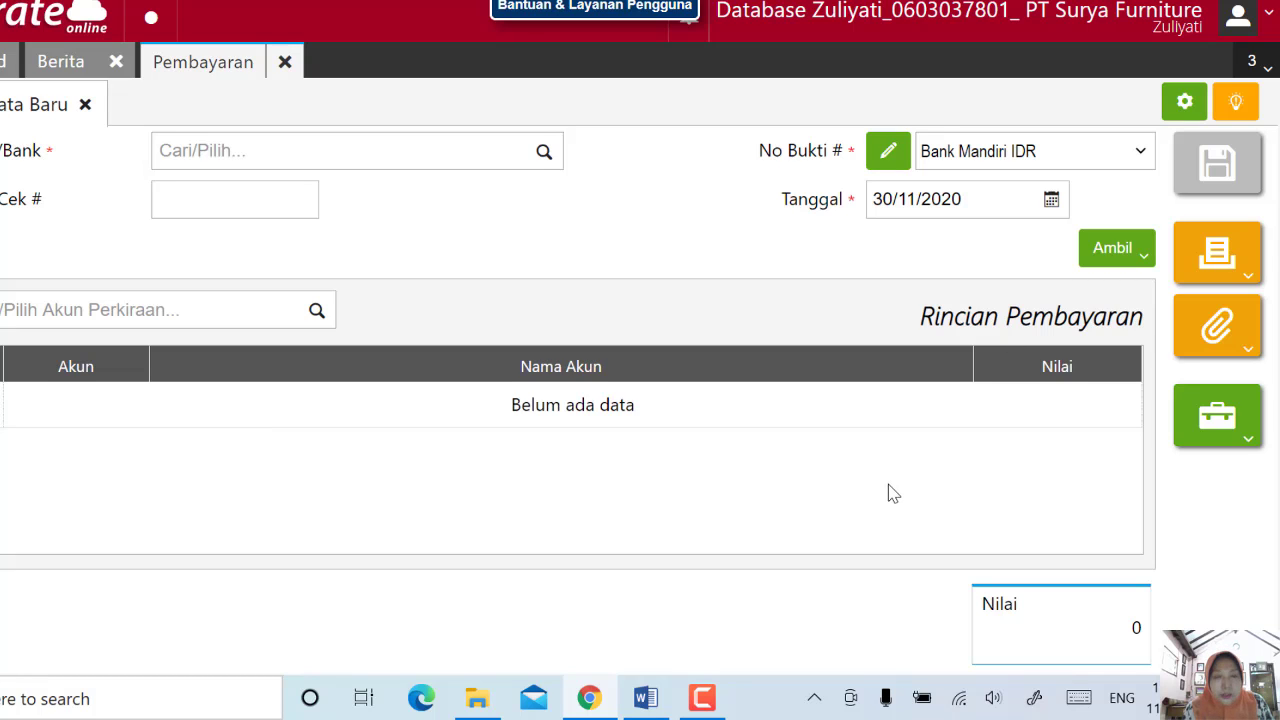
click(284, 62)
click(116, 61)
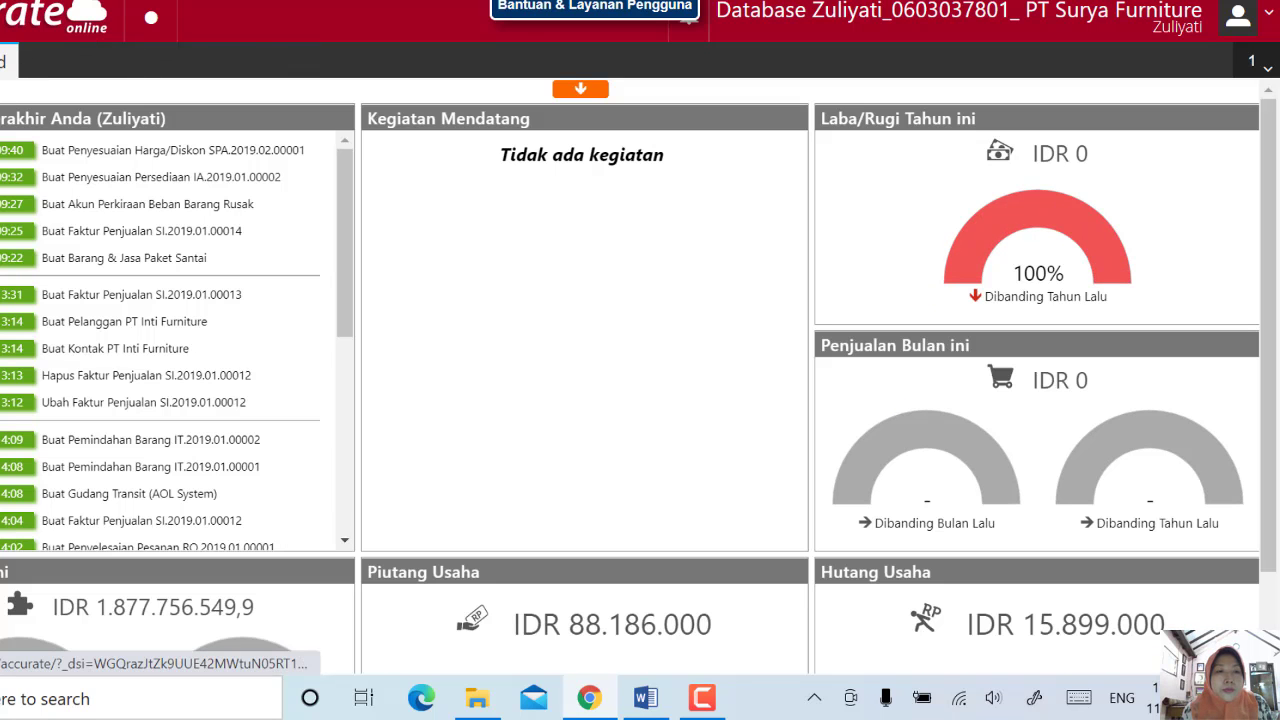
- Start a new Aset Tetap record and name the asset "AC Changhong"
click(1, 470)
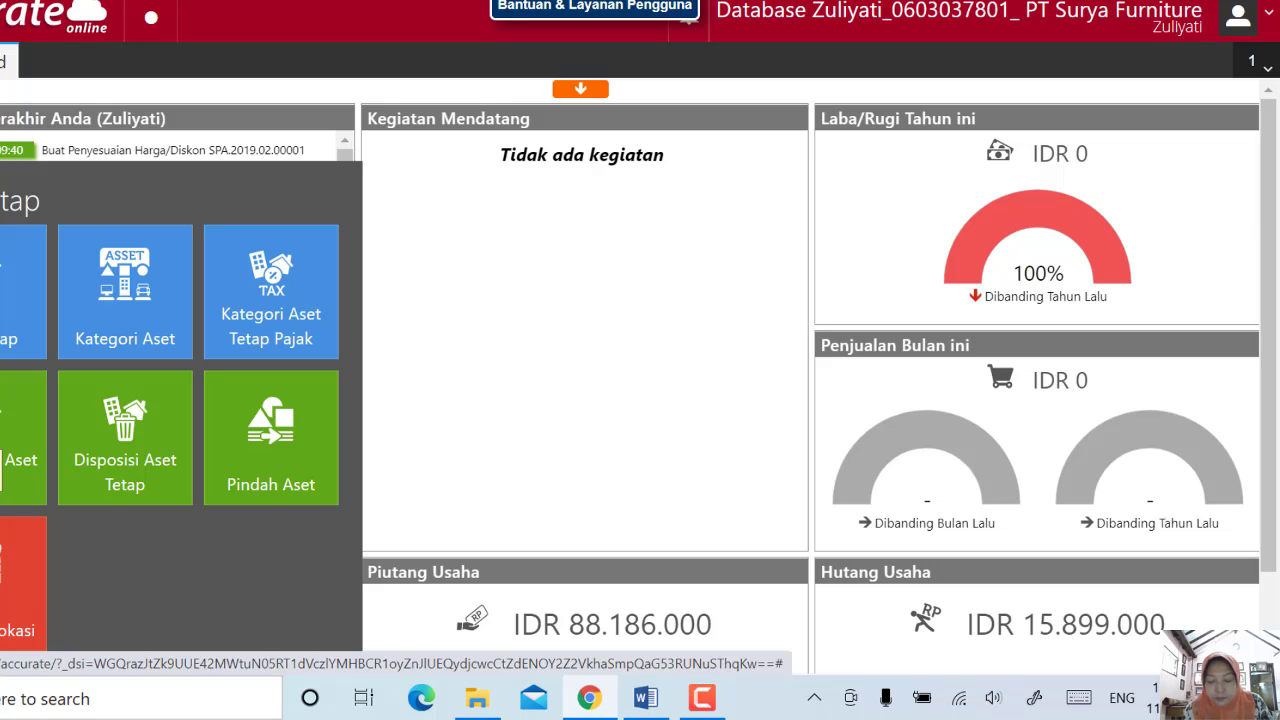
click(20, 290)
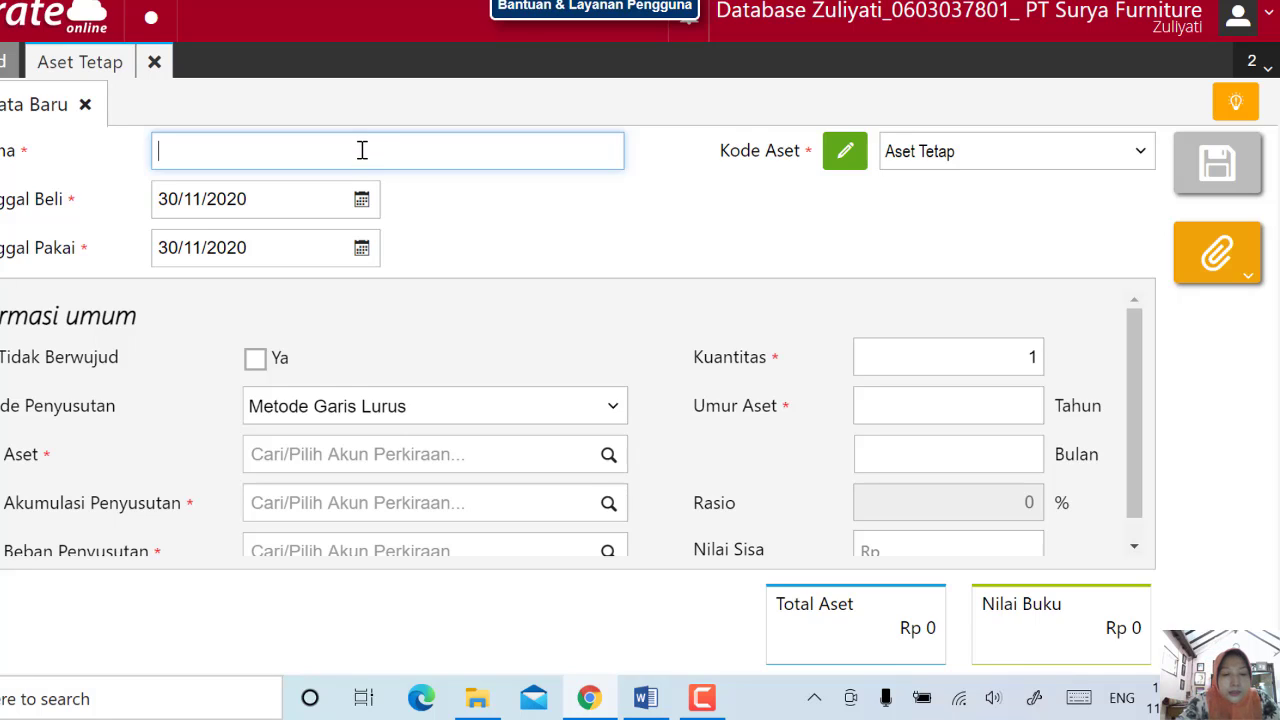
text(ad)
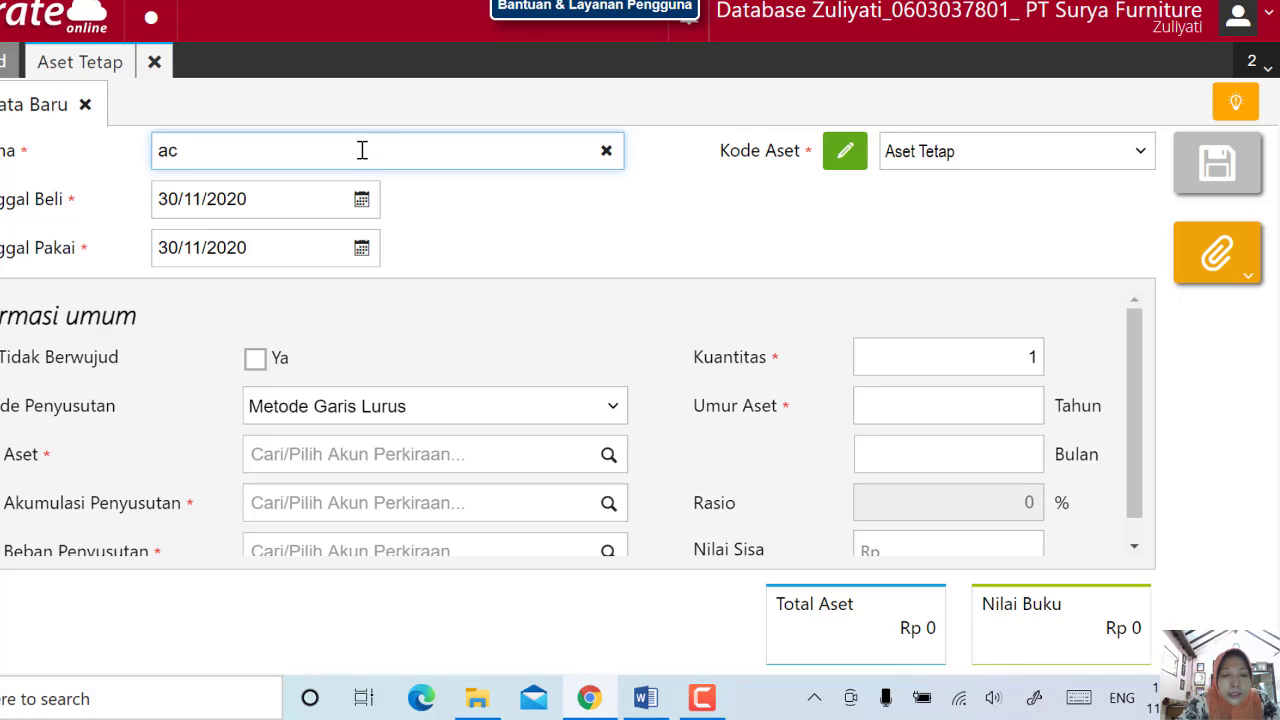
key(BackSpace)
key(BackSpace)
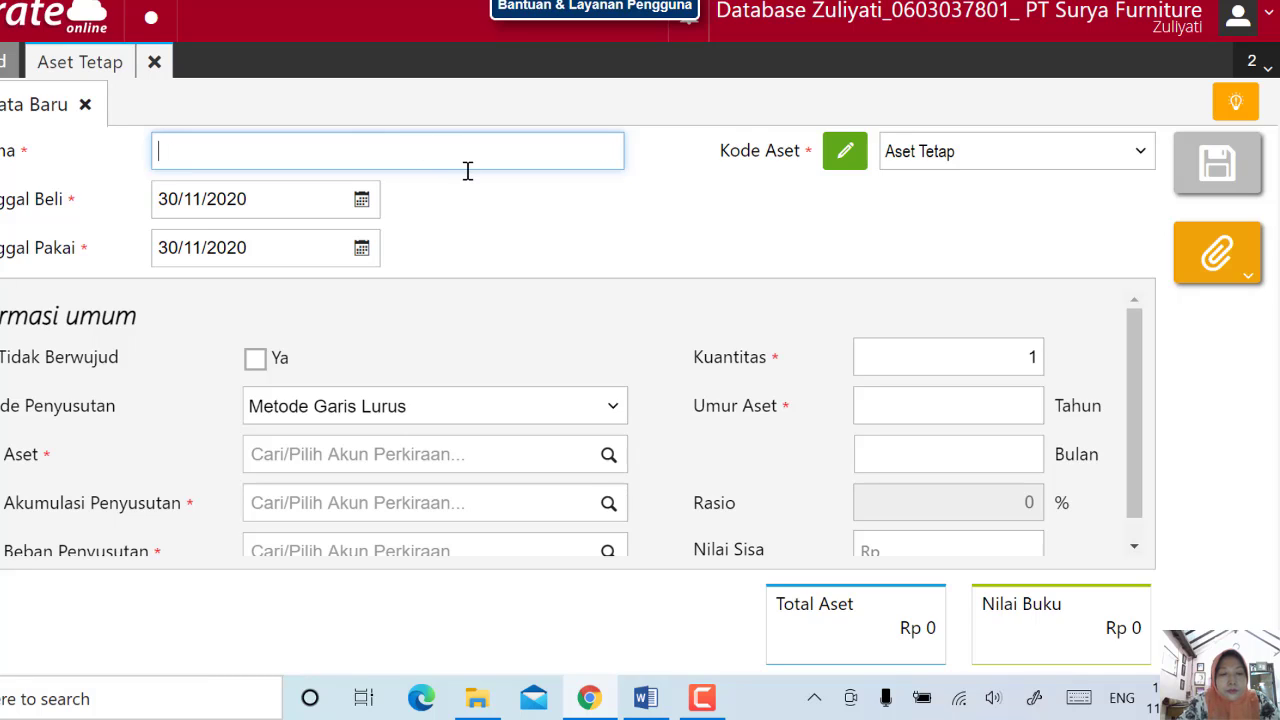
text(A)
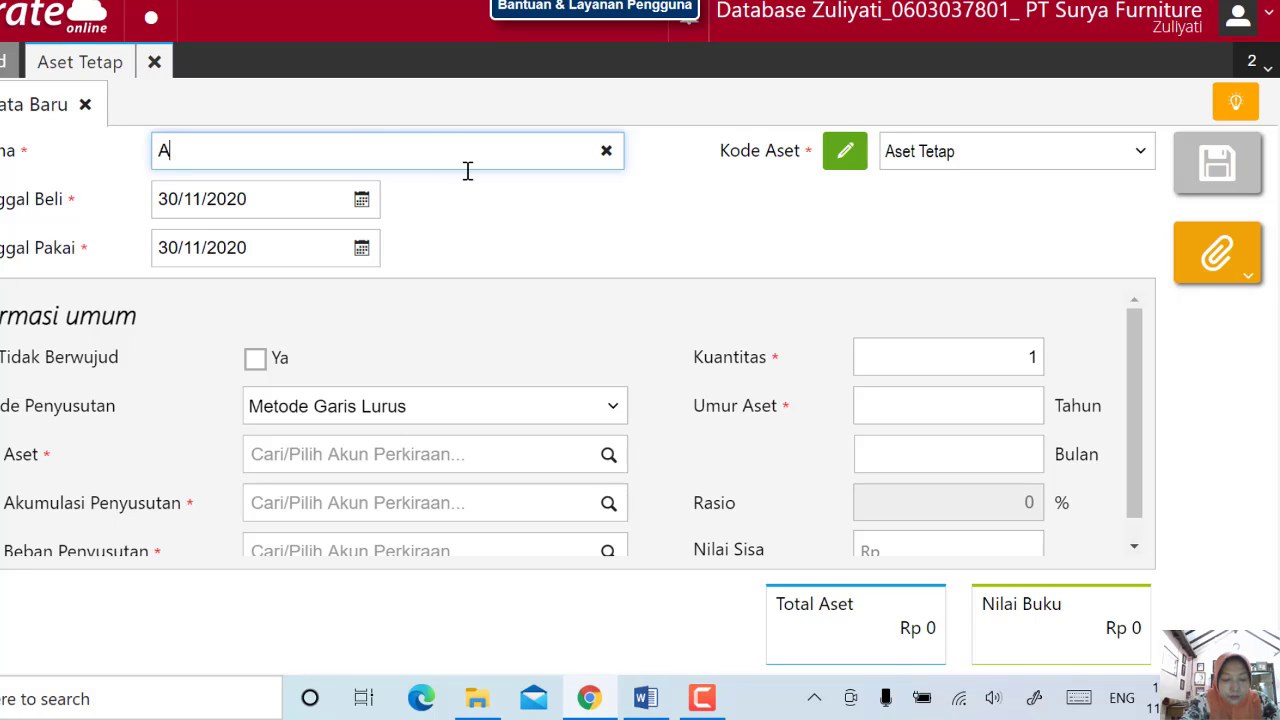
text(C )
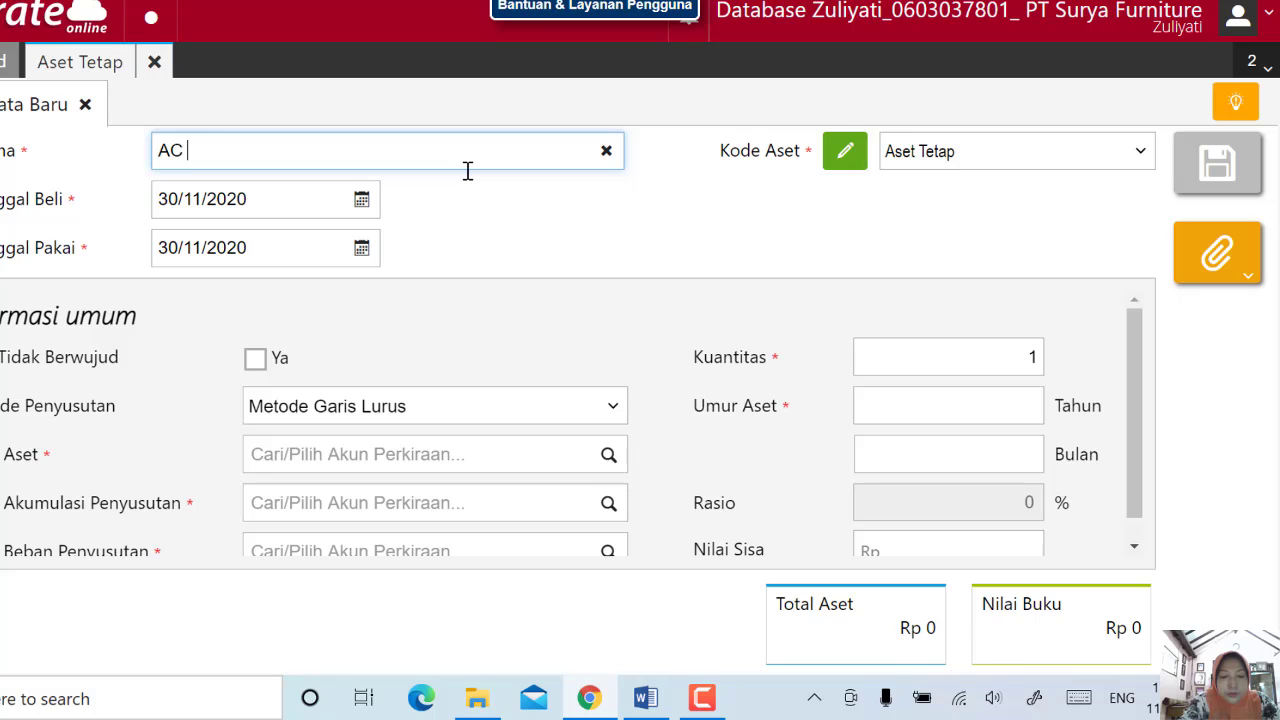
text(Changhong)
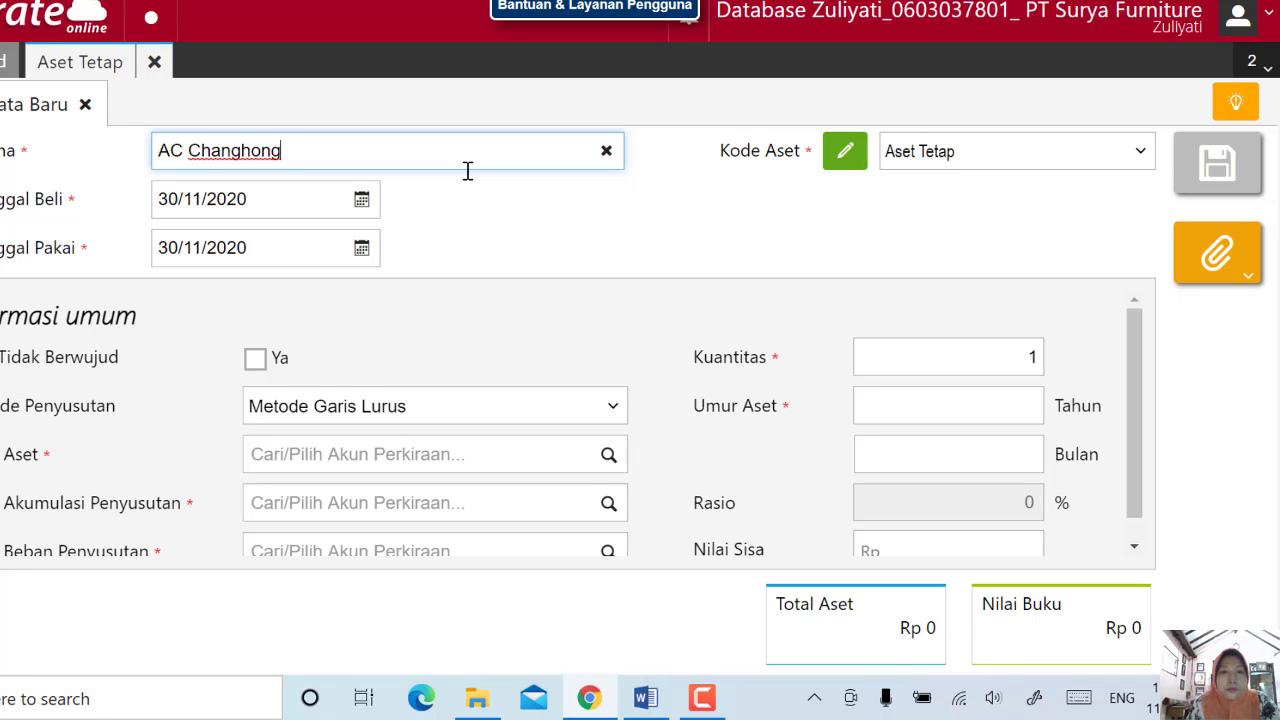
- Set the asset's purchase date (Tanggal Beli) to 25/01/2019
click(290, 200)
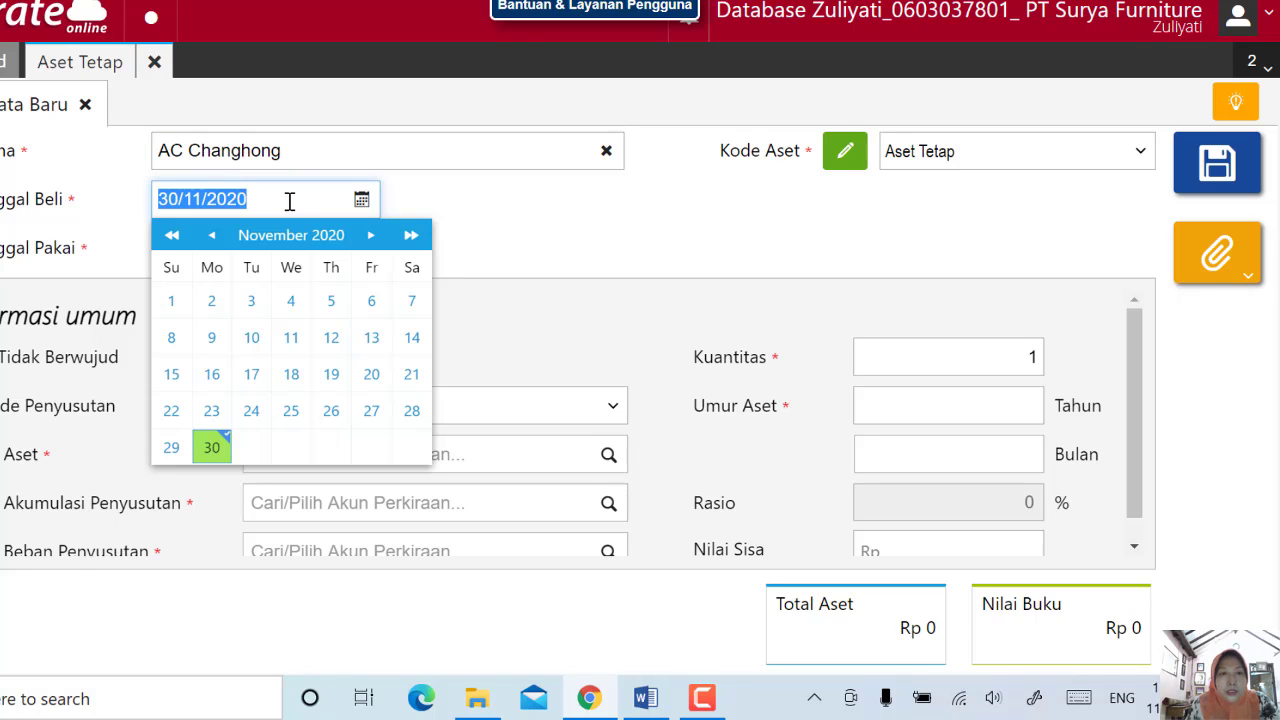
text(25/)
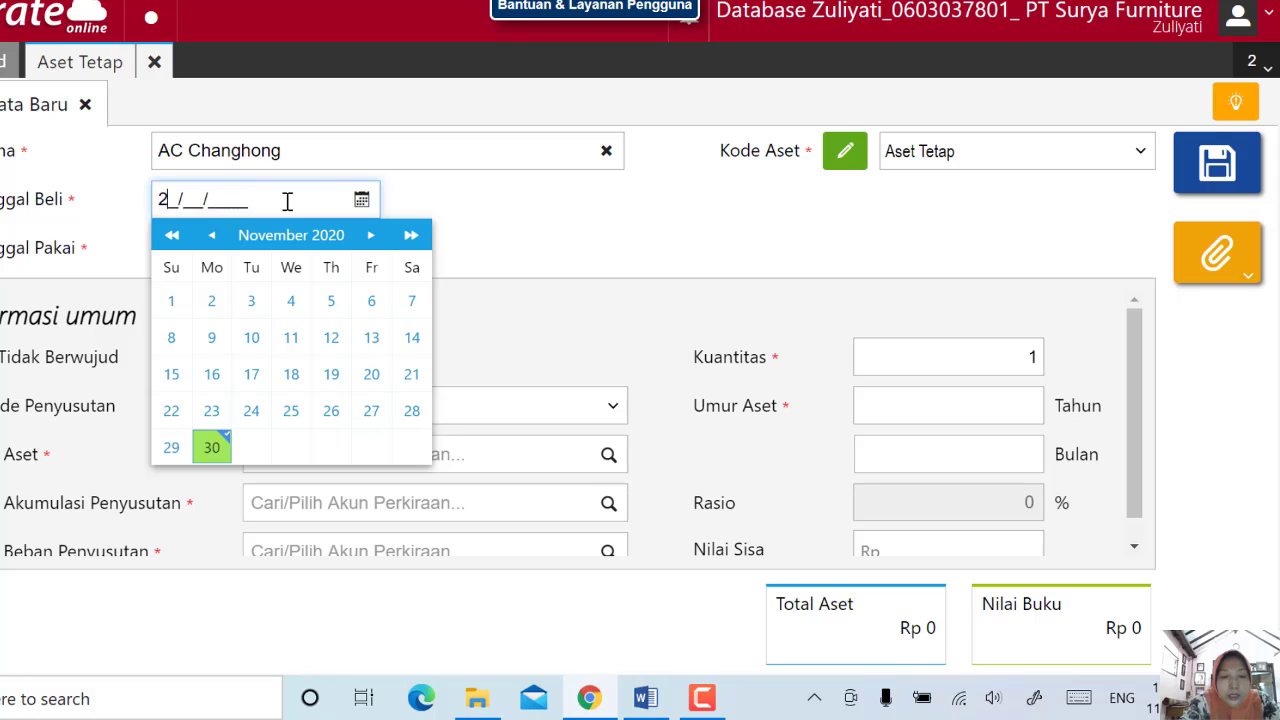
text(01/2019)
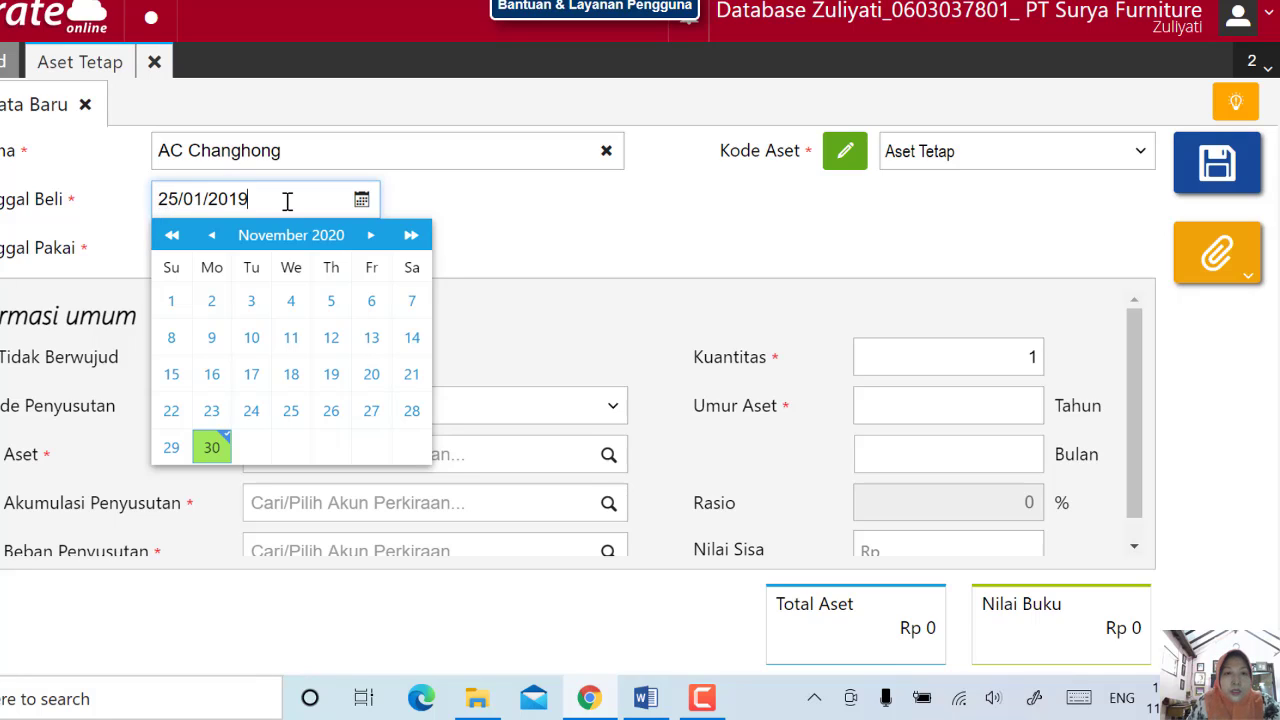
key(Return)
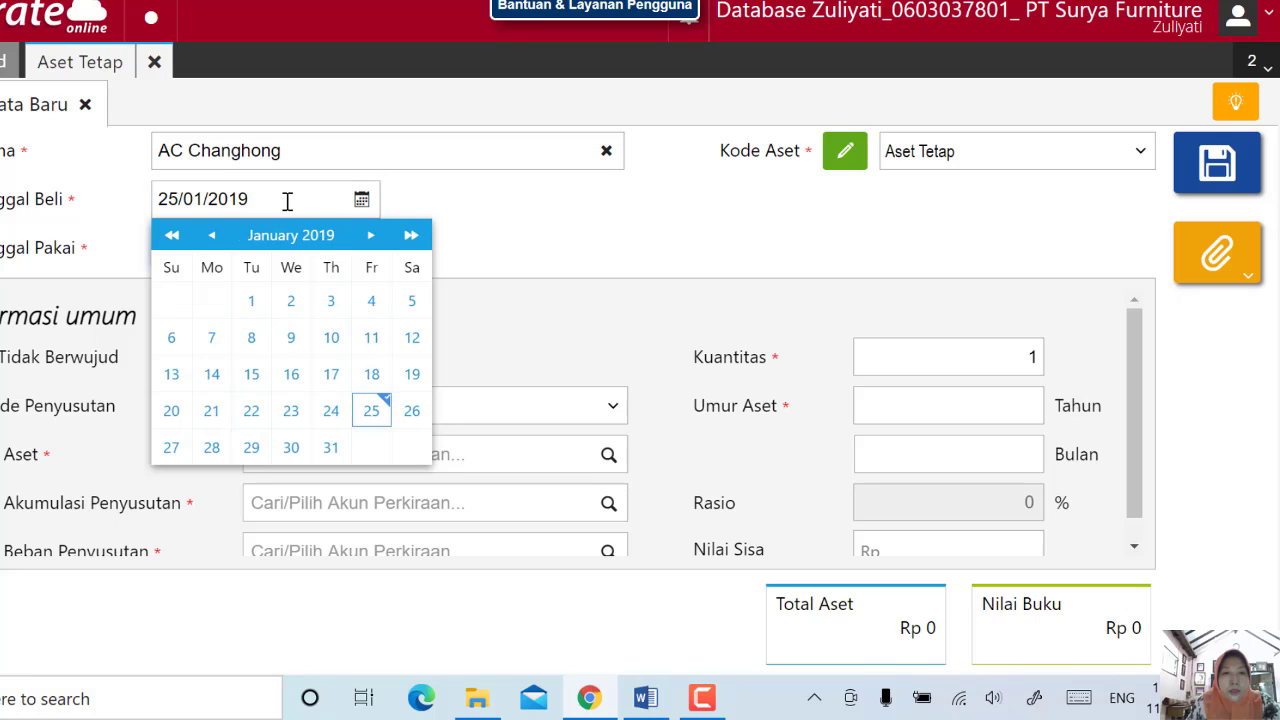
click(480, 217)
- Set the asset's usage date (Tanggal Pakai) to 25/01/2019
click(257, 237)
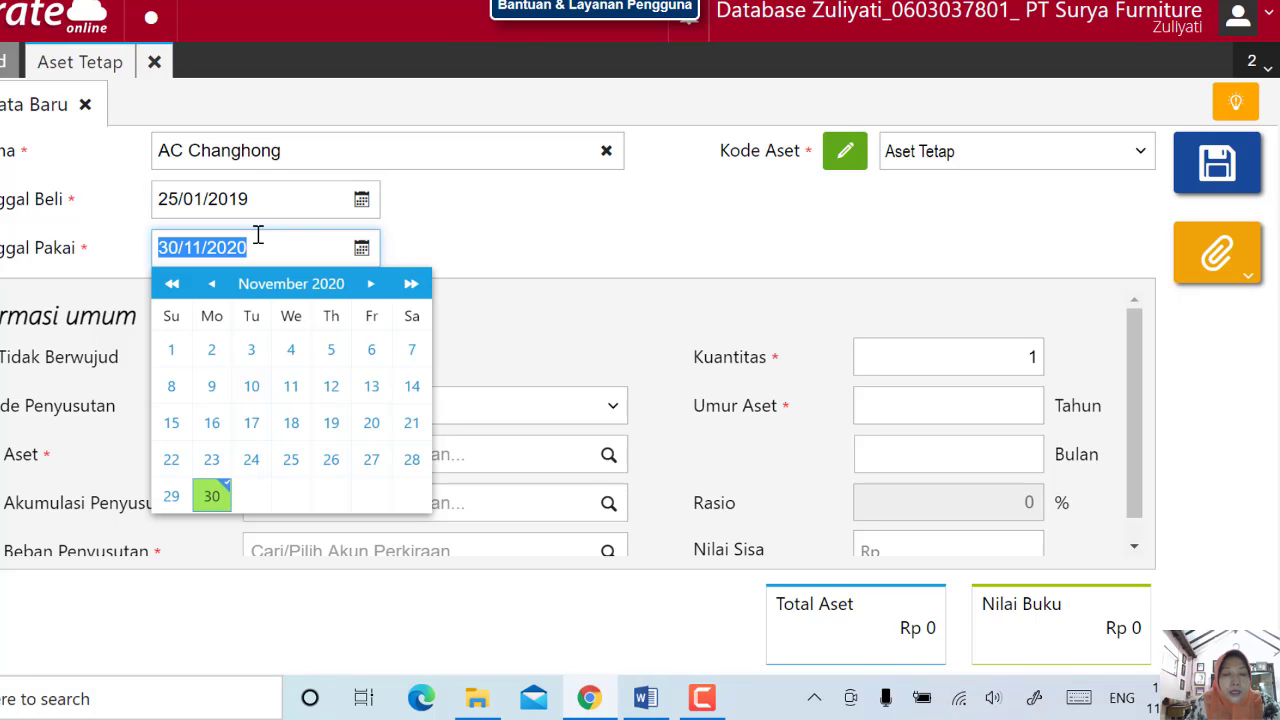
text(25/0)
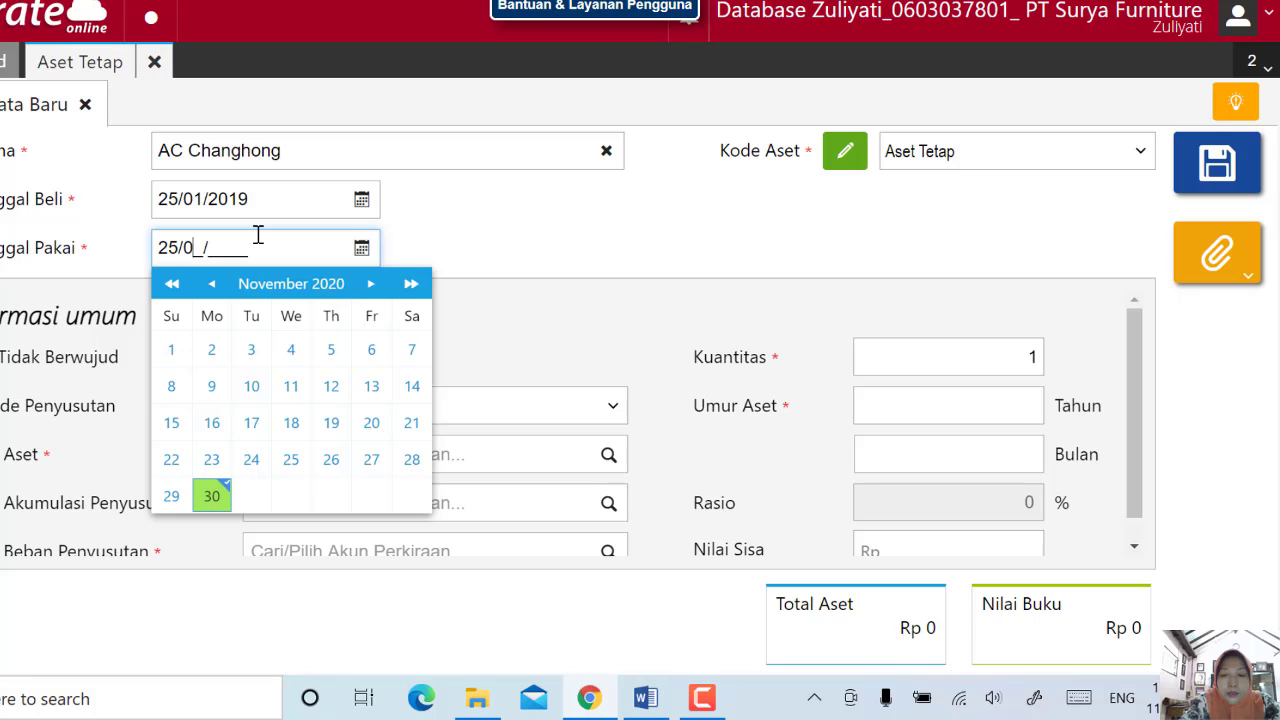
text(1/2019)
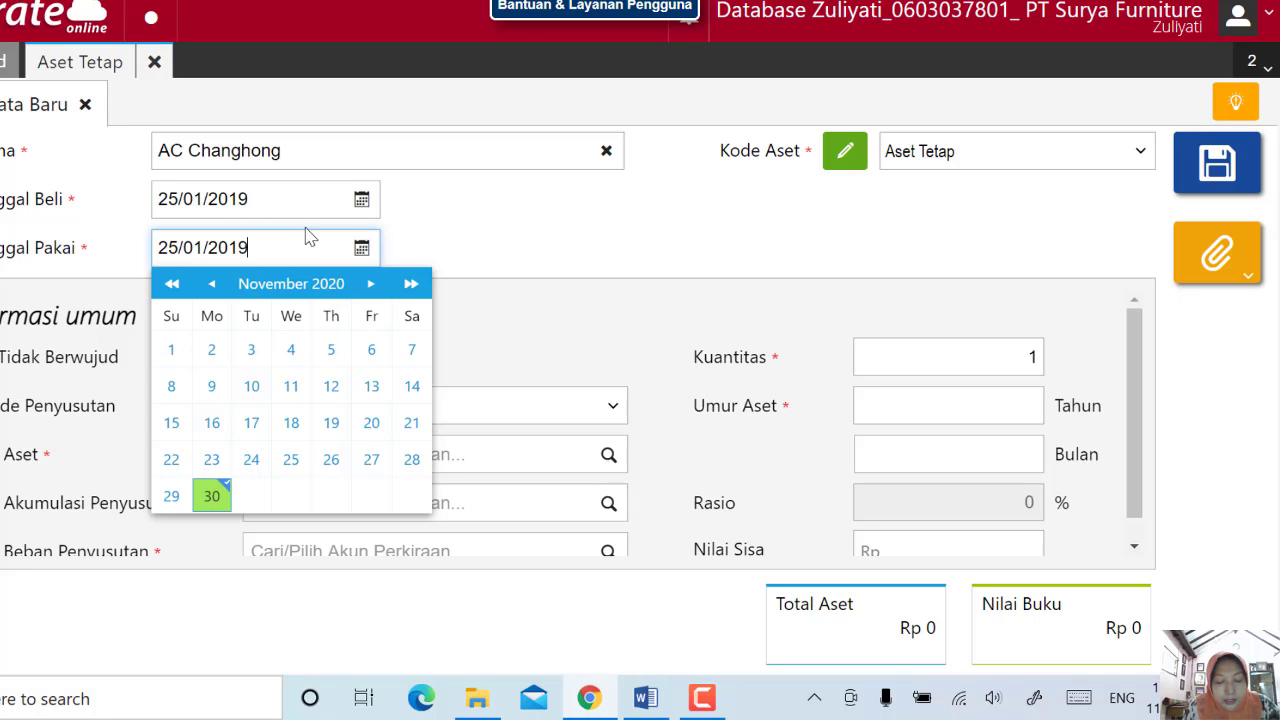
click(445, 243)
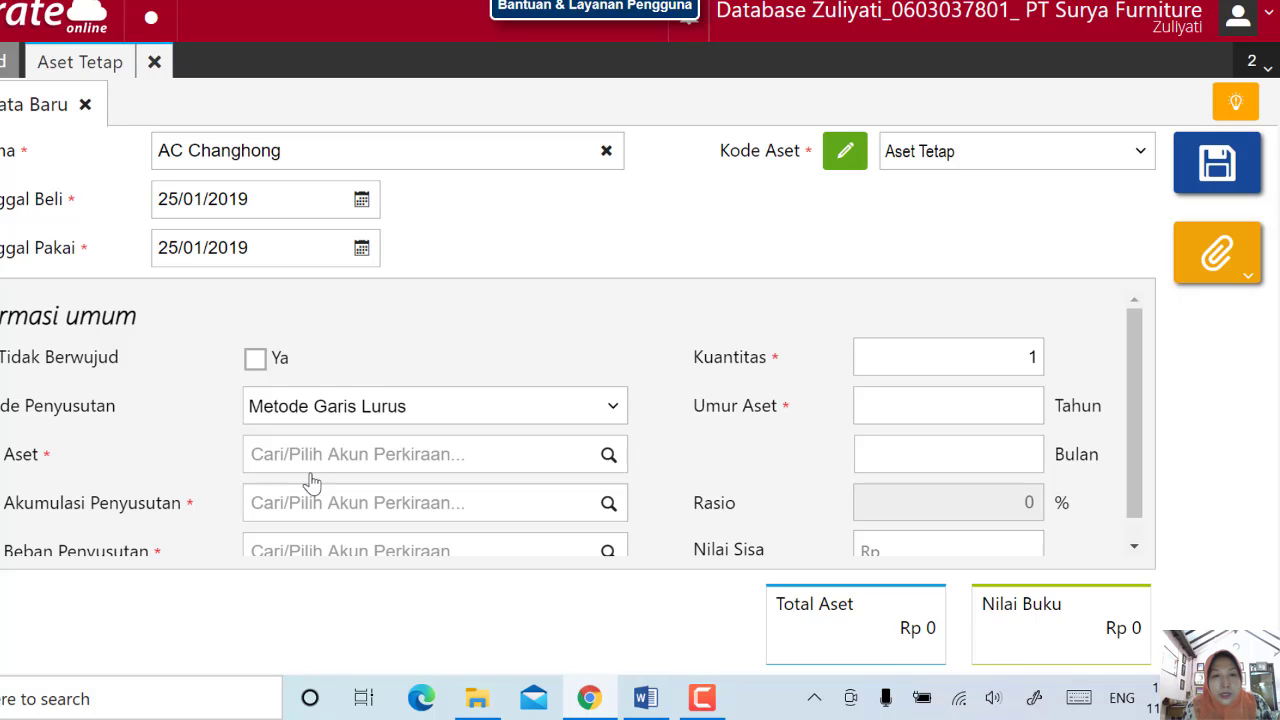
- Set the asset account (Akun Aset) to 120103 Peralatan
click(397, 459)
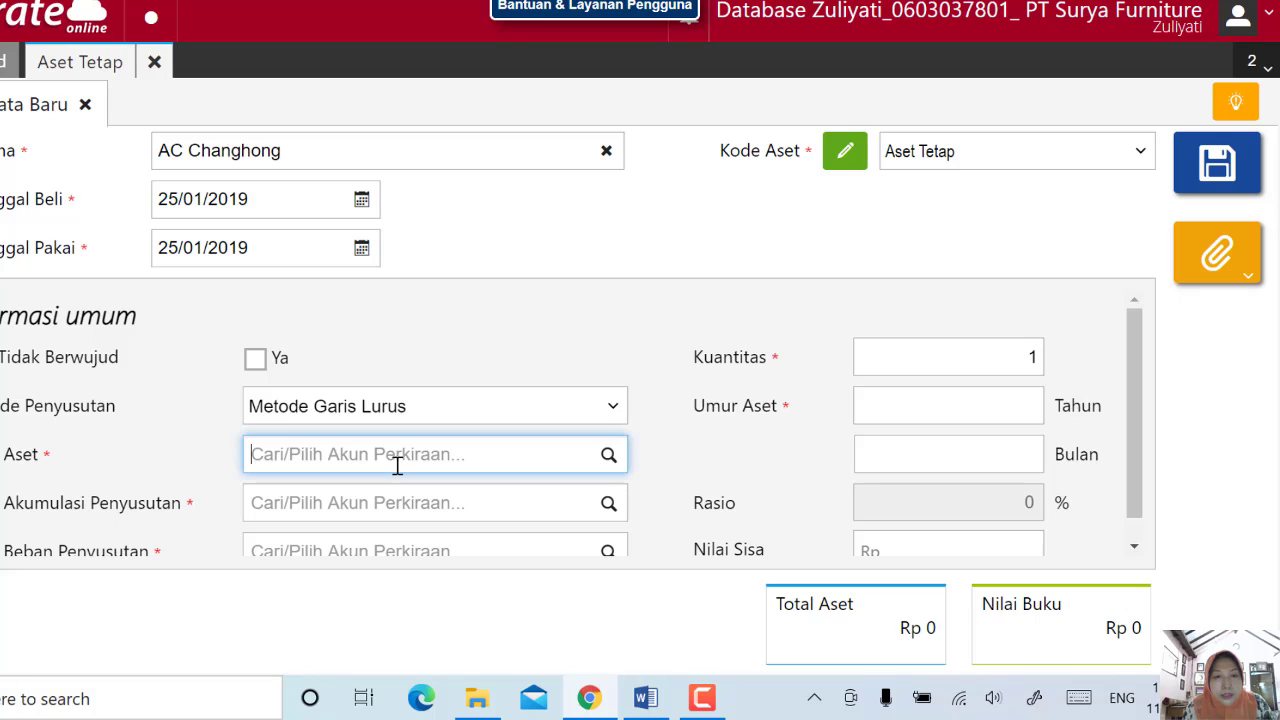
text(1)
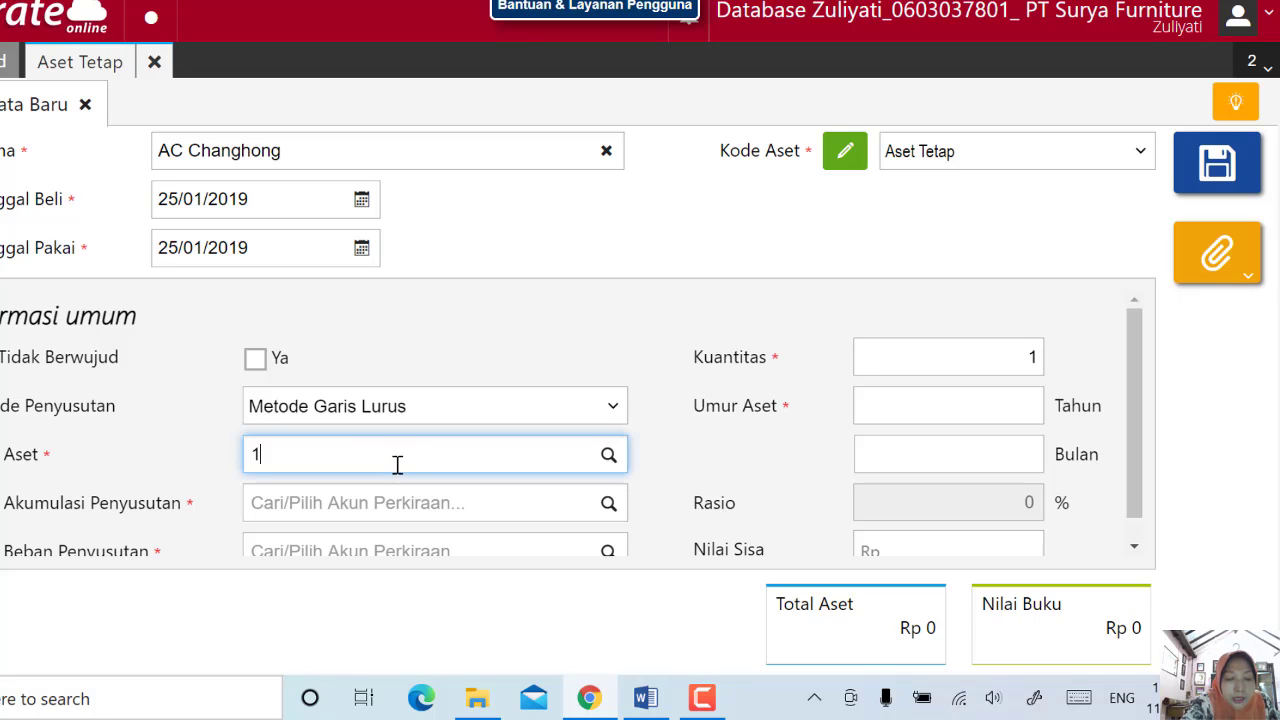
text(01)
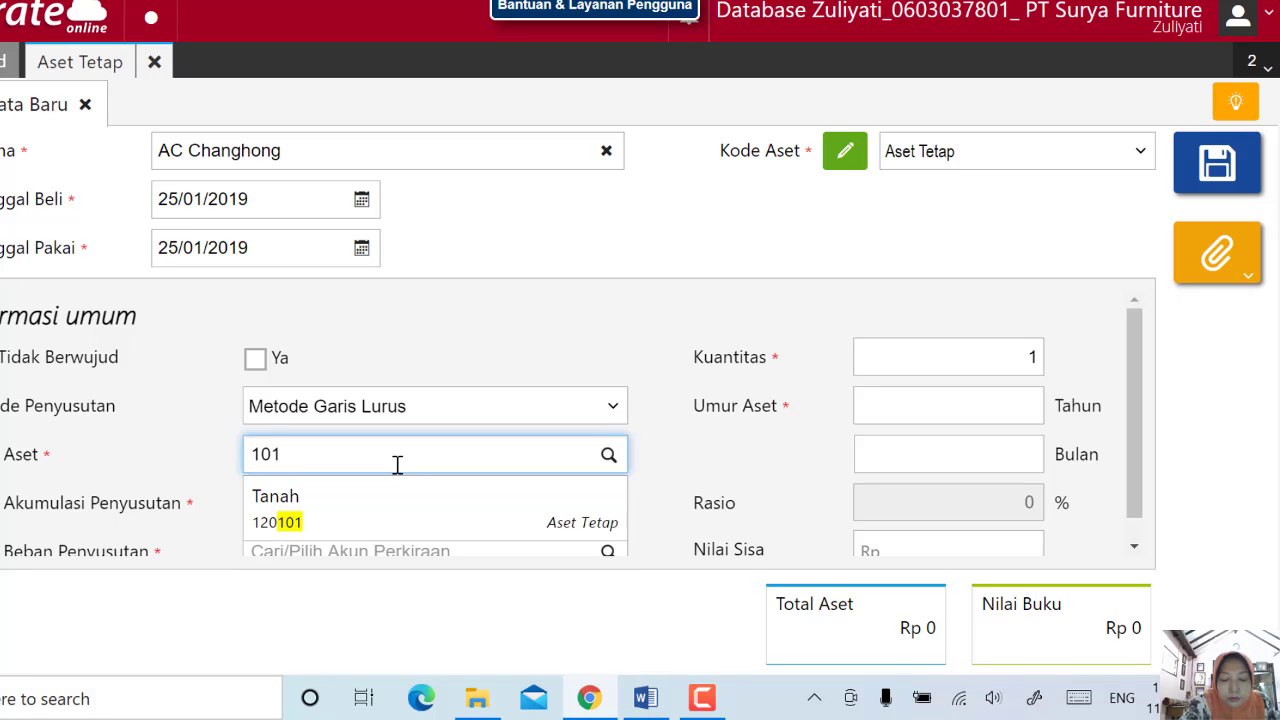
text(03)
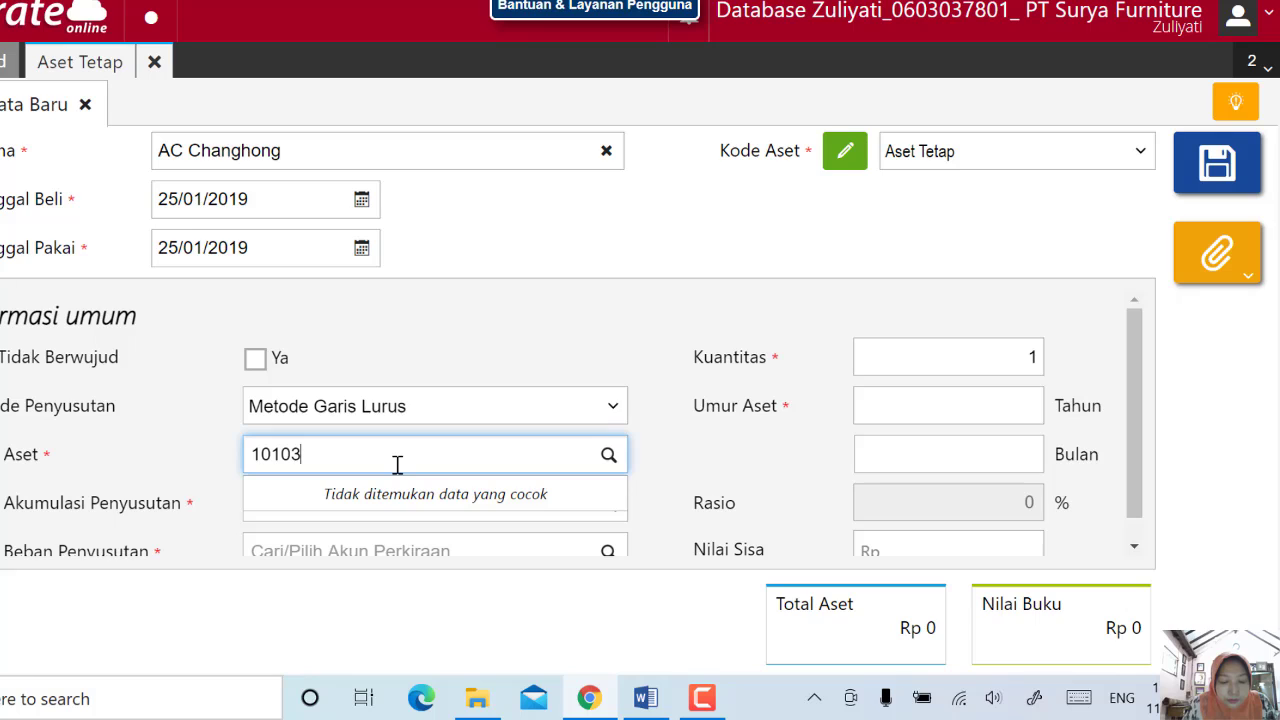
click(258, 454)
text(2)
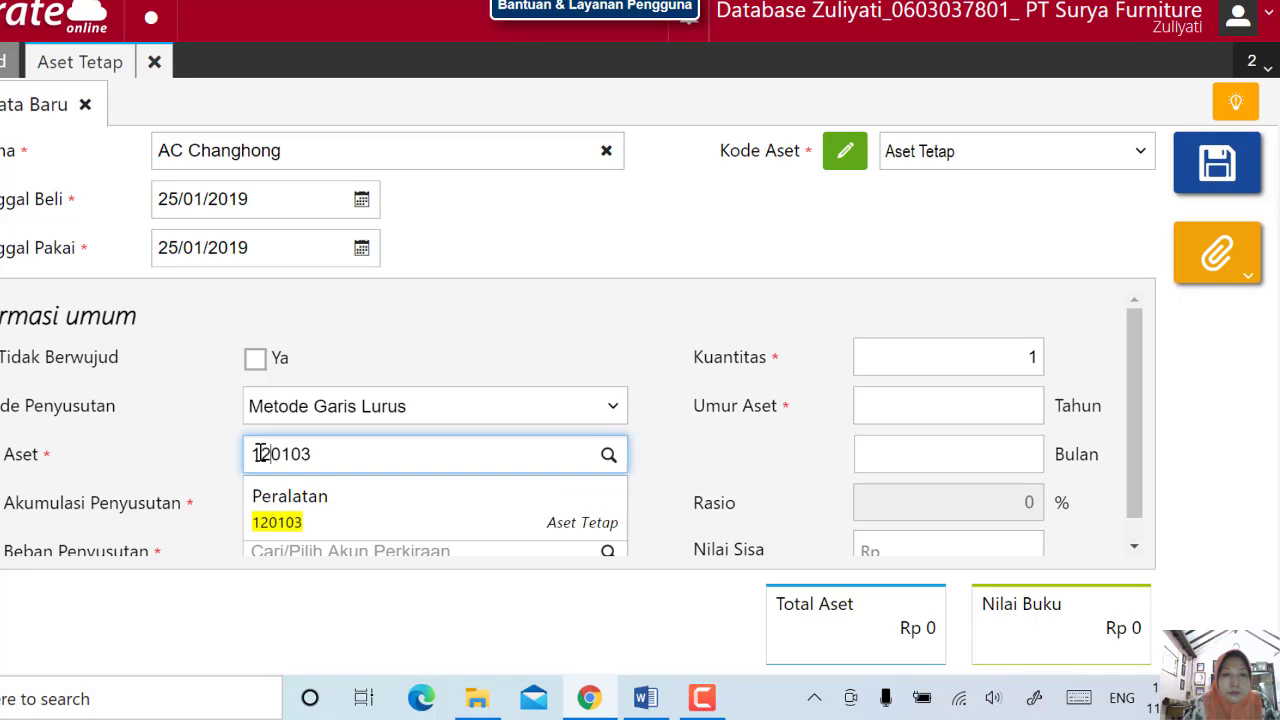
click(309, 523)
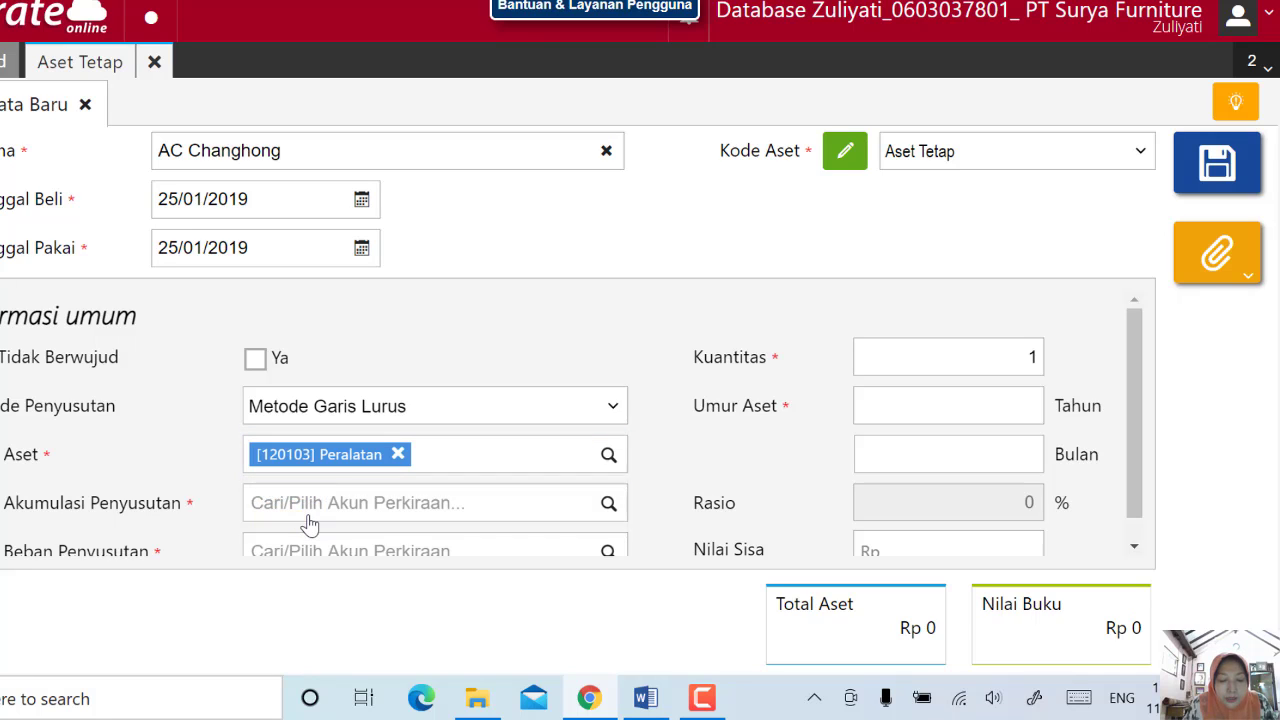
- Set the accumulated depreciation account (Akumulasi Penyusutan) to 120202 Akum Penyust Peralatan
click(373, 503)
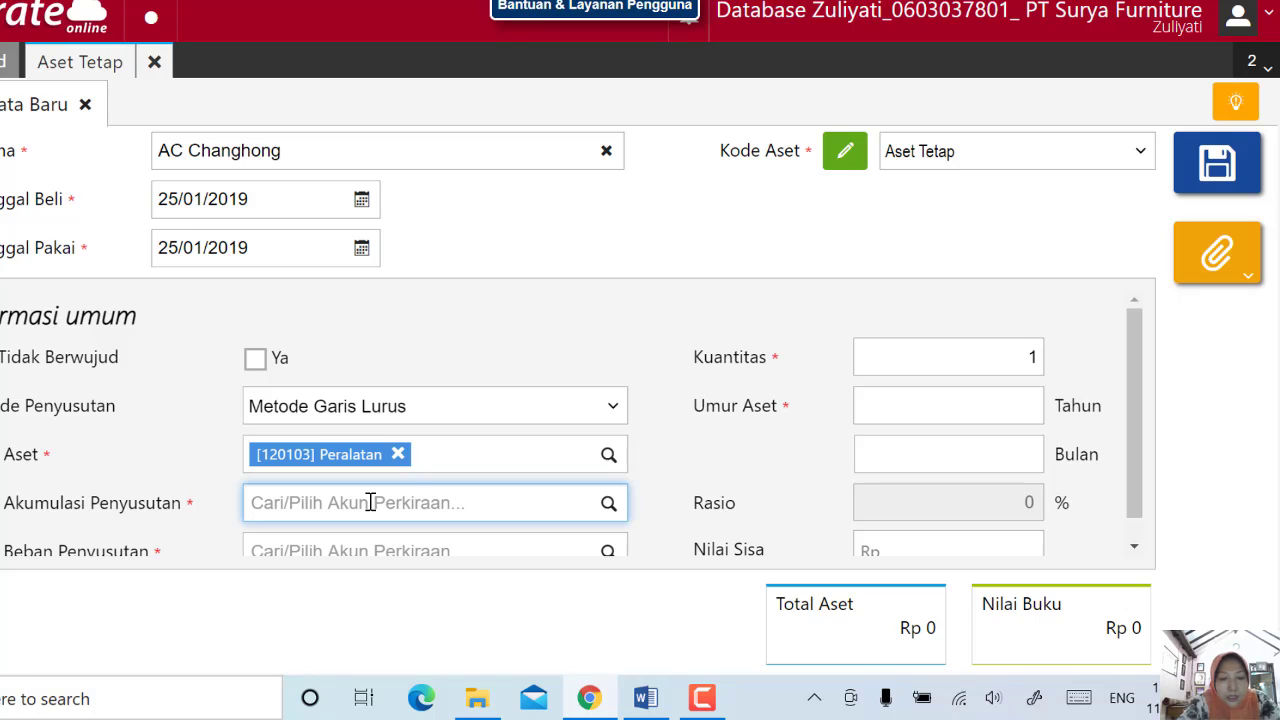
text(1202)
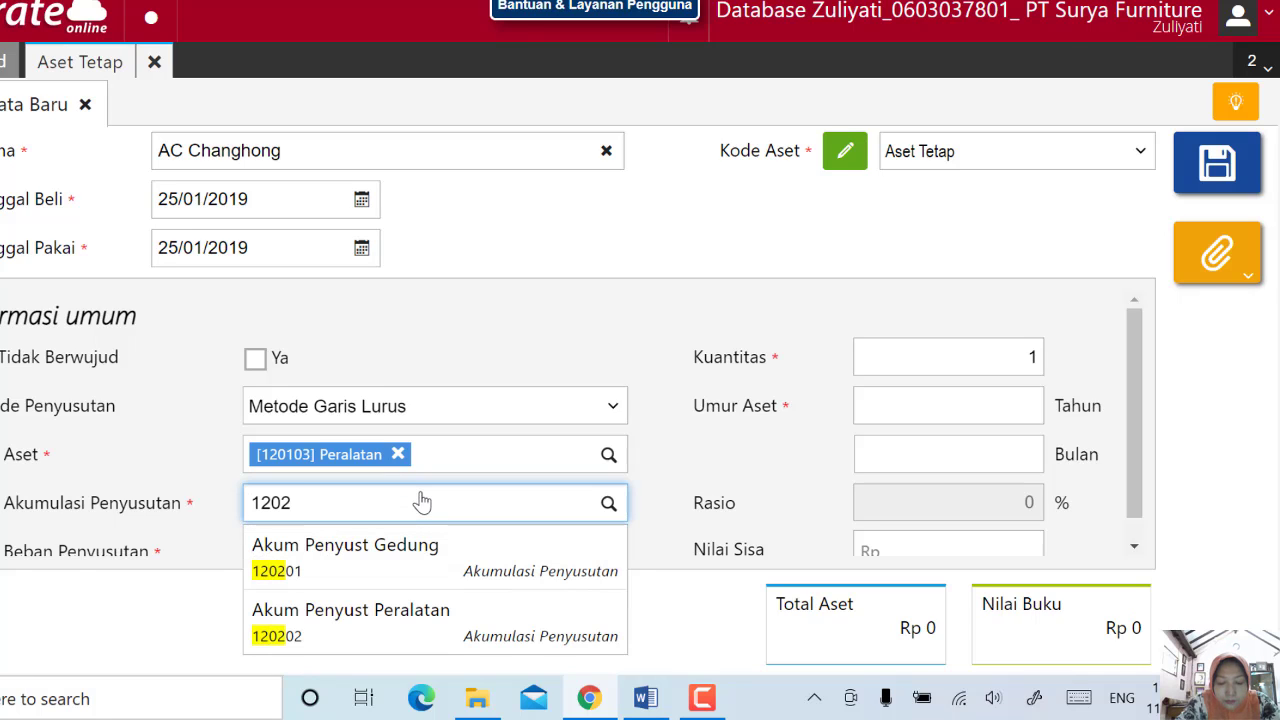
text(02)
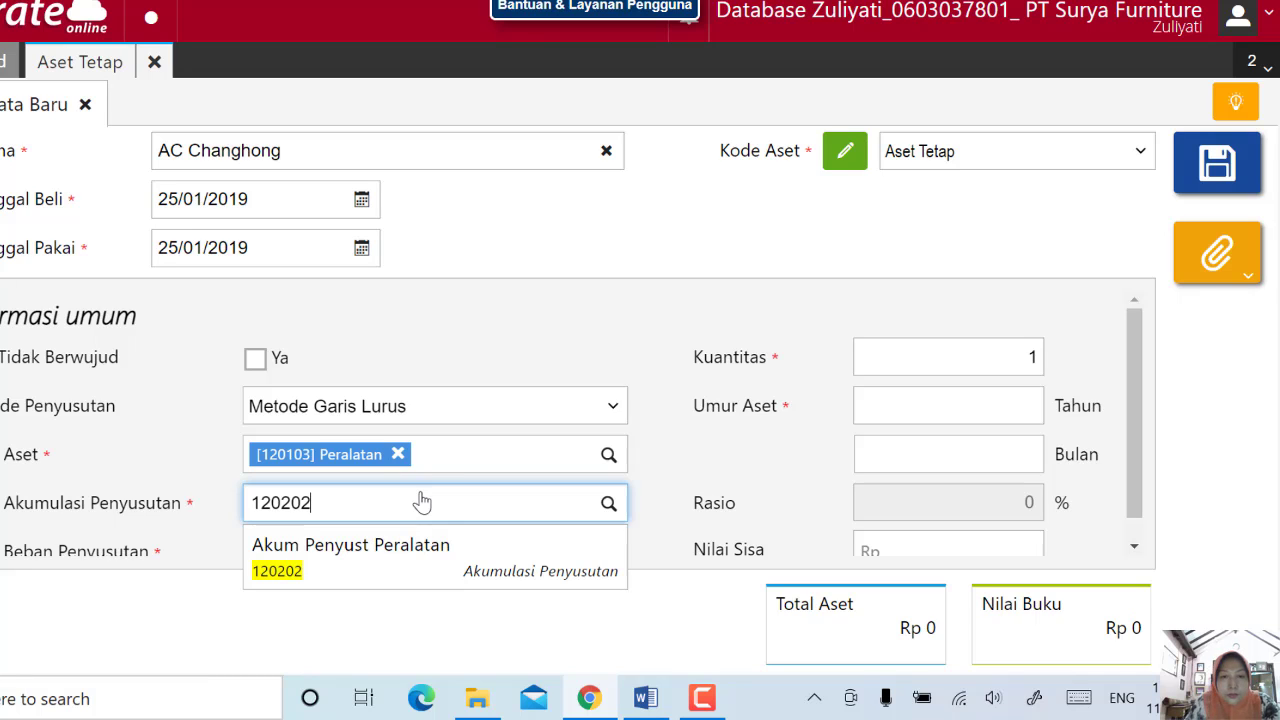
click(418, 571)
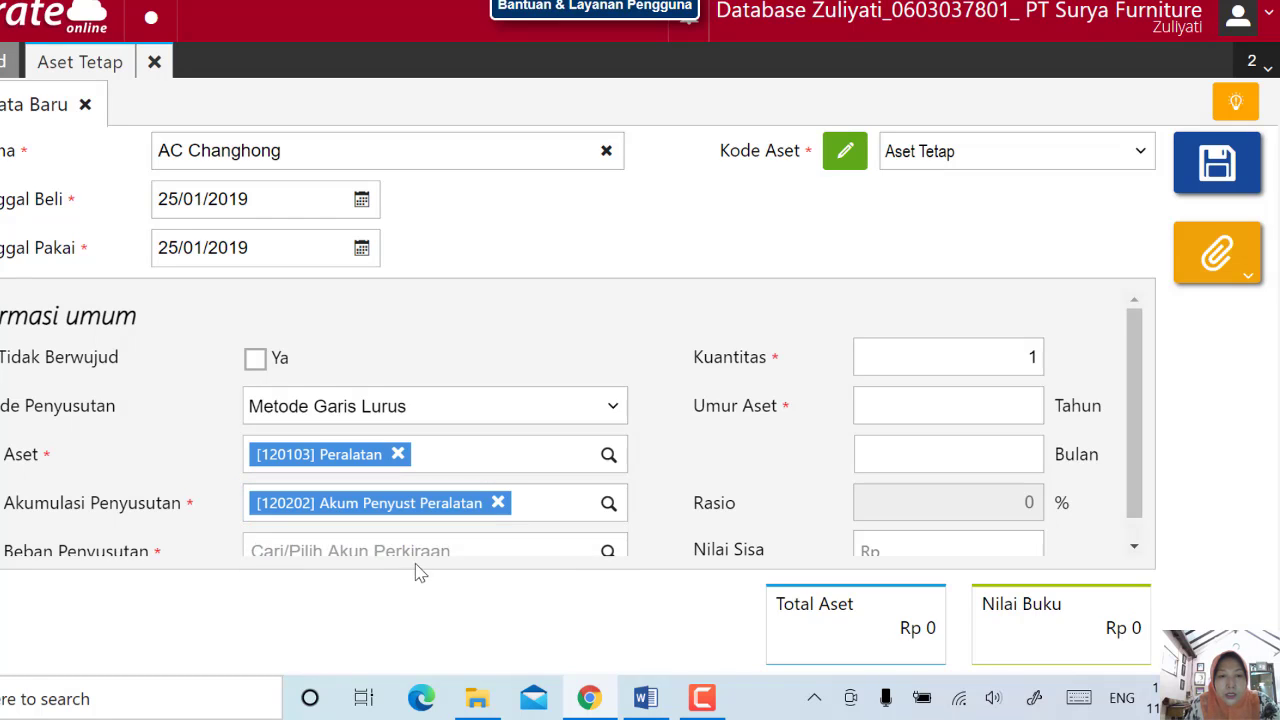
- Set the depreciation expense account (Beban Penyusutan) to 610202 Beban Penyust Peralatan
scroll(672, 552, down, 1)
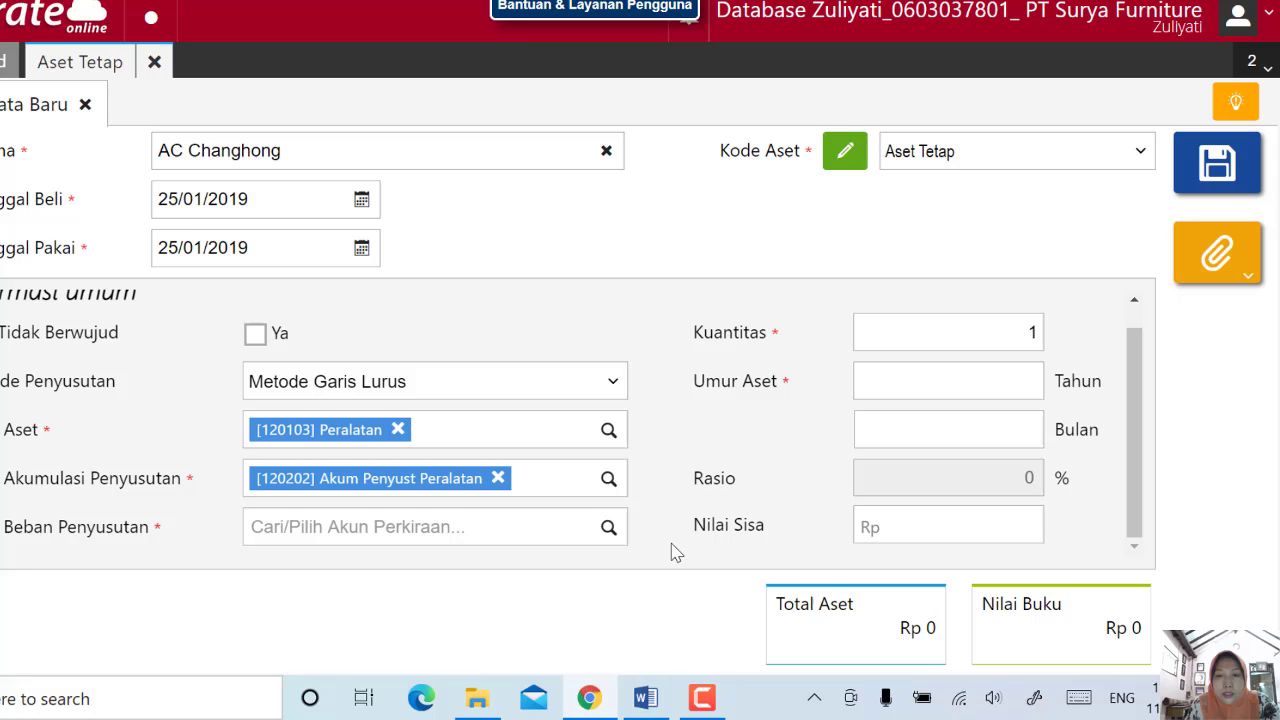
click(517, 522)
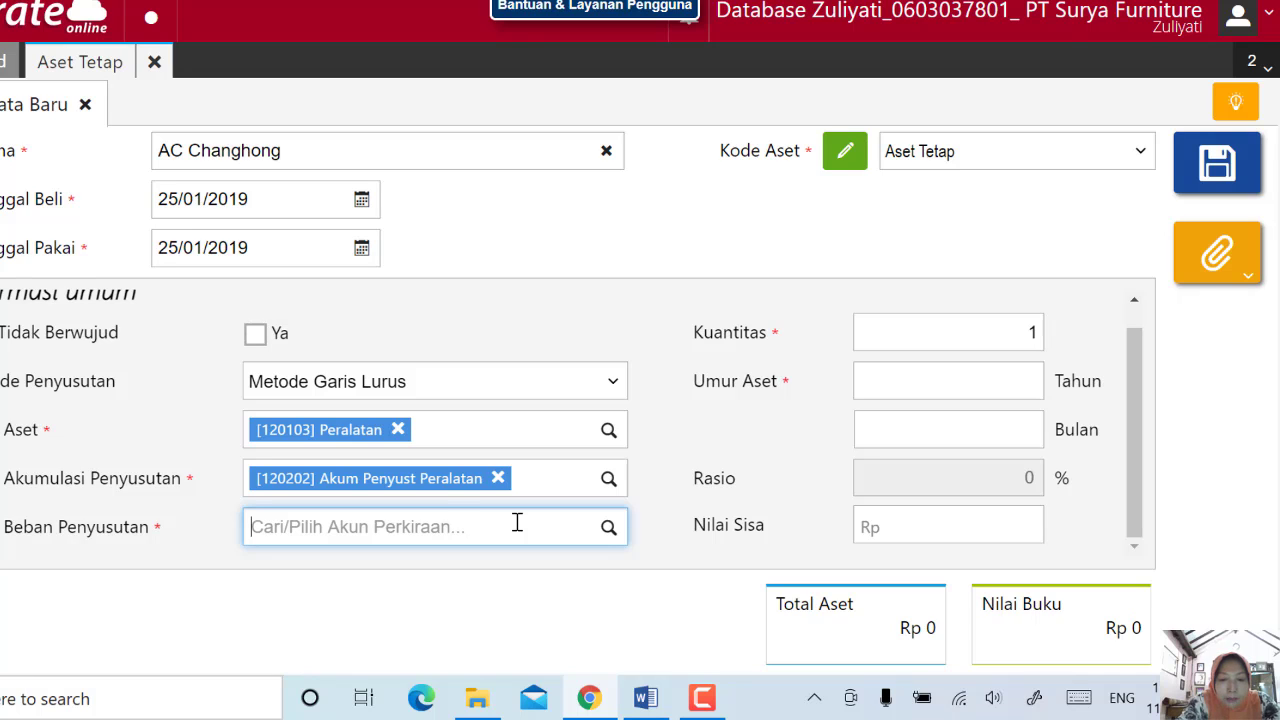
text(6)
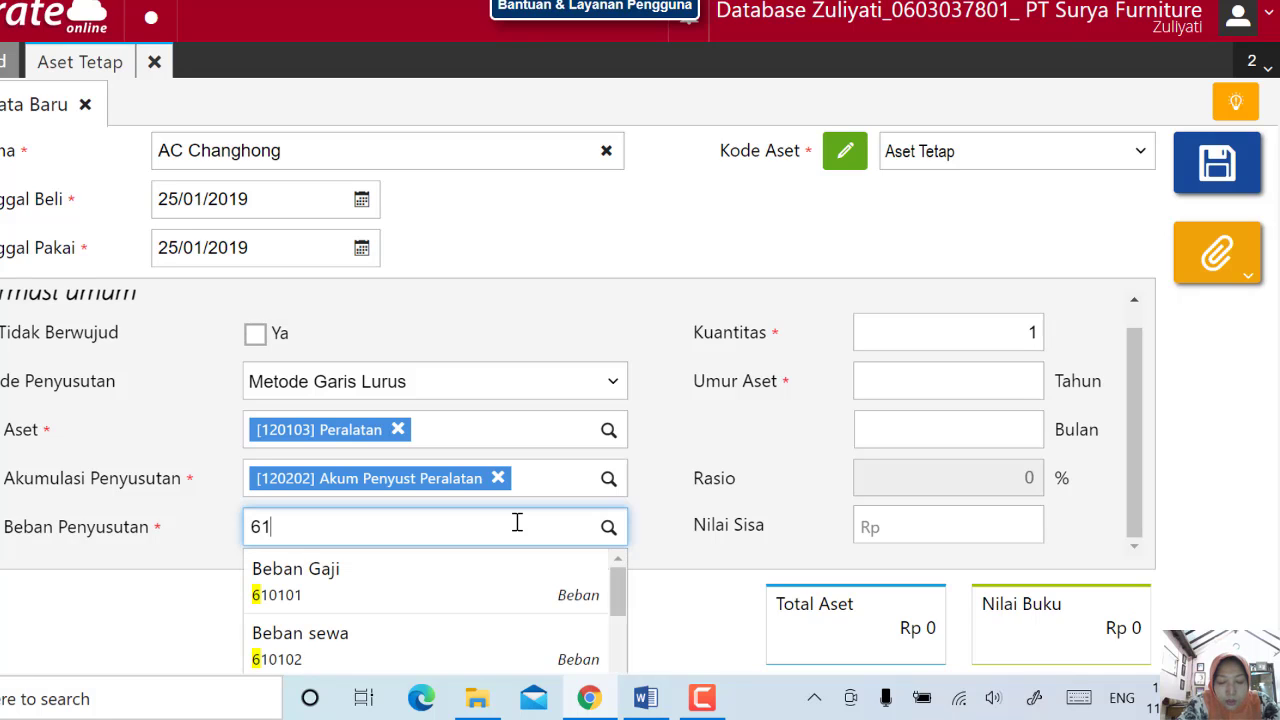
text(1001)
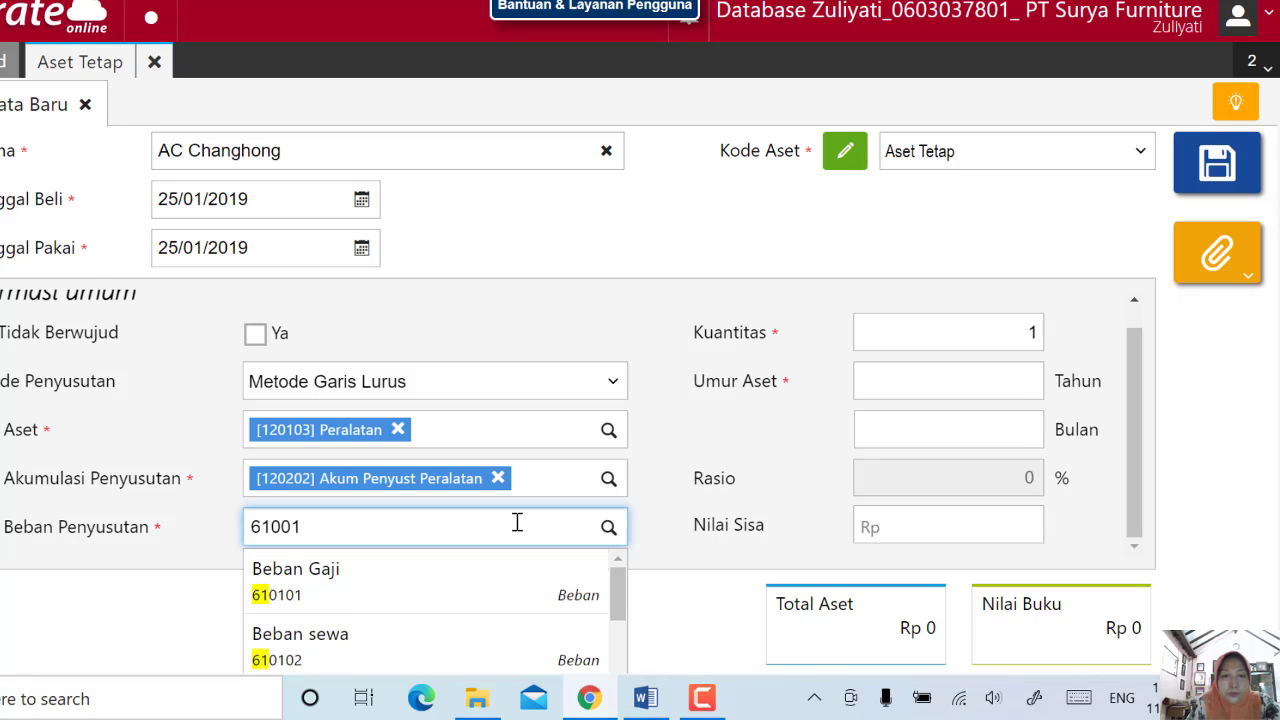
key(BackSpace)
text(2)
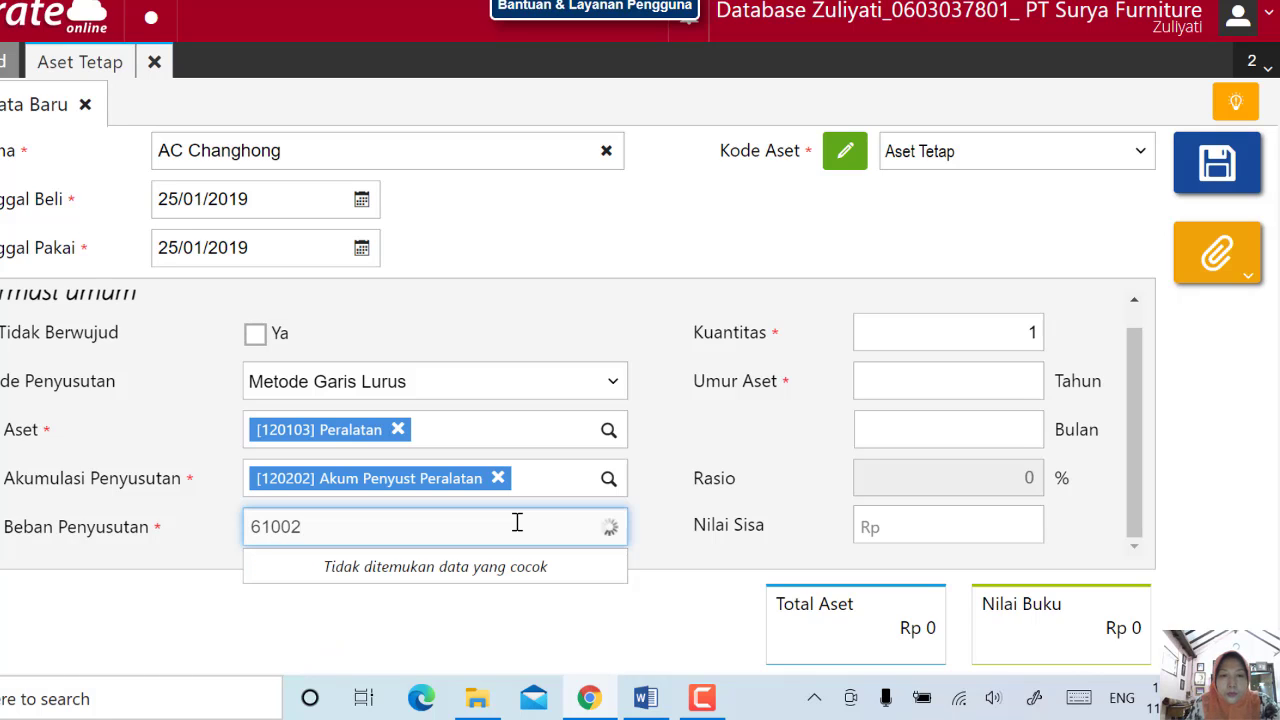
click(282, 526)
text(2)
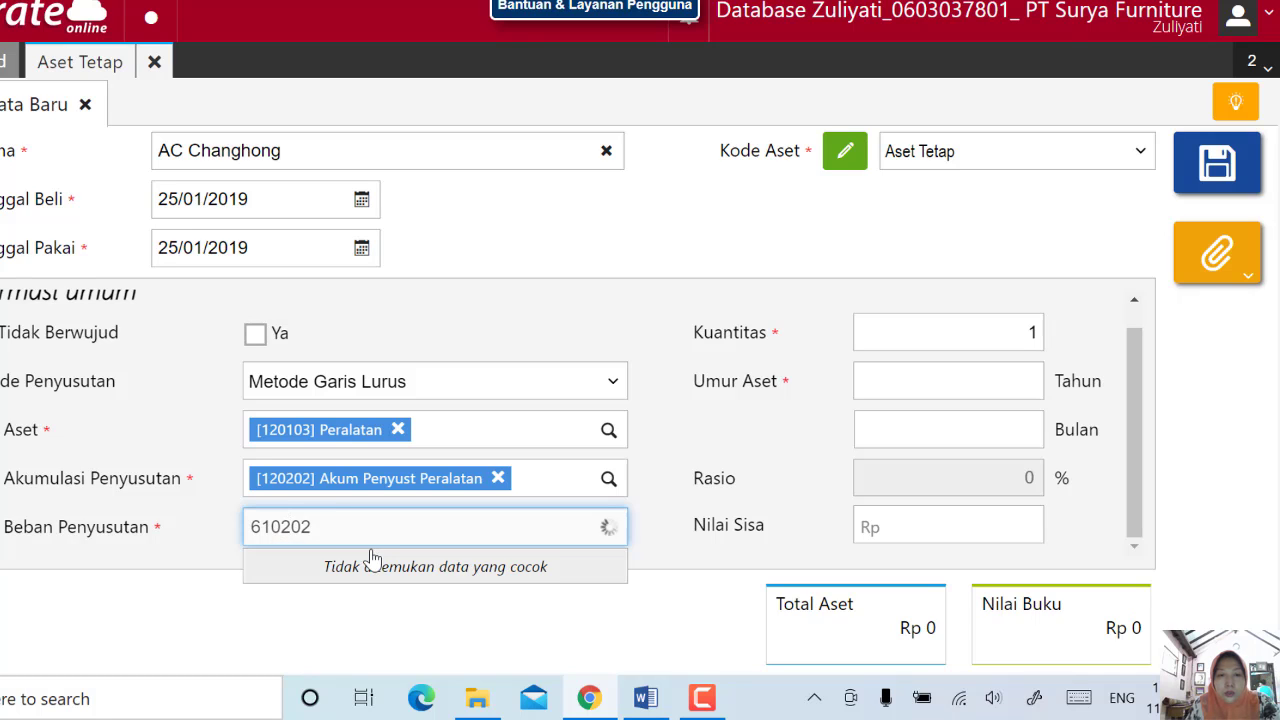
click(370, 577)
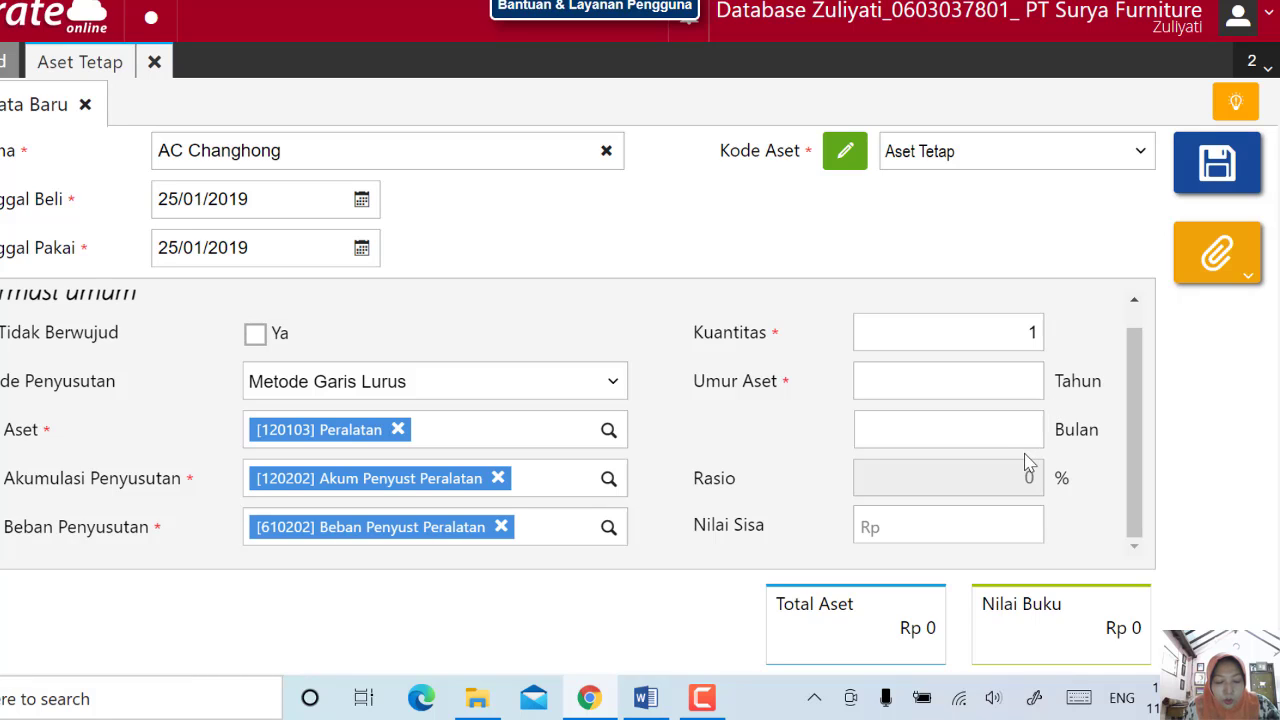
- Set the asset's useful life (Umur Aset) to 5 years, leaving the months empty
click(1024, 383)
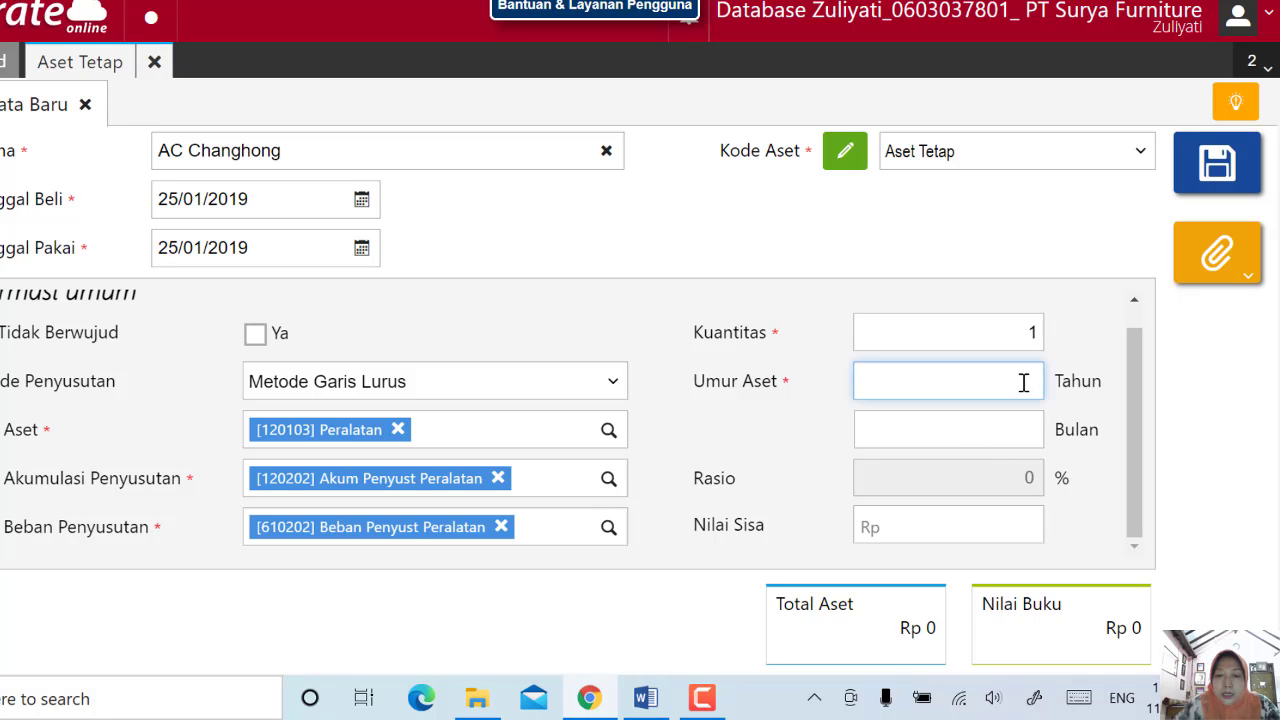
text(5)
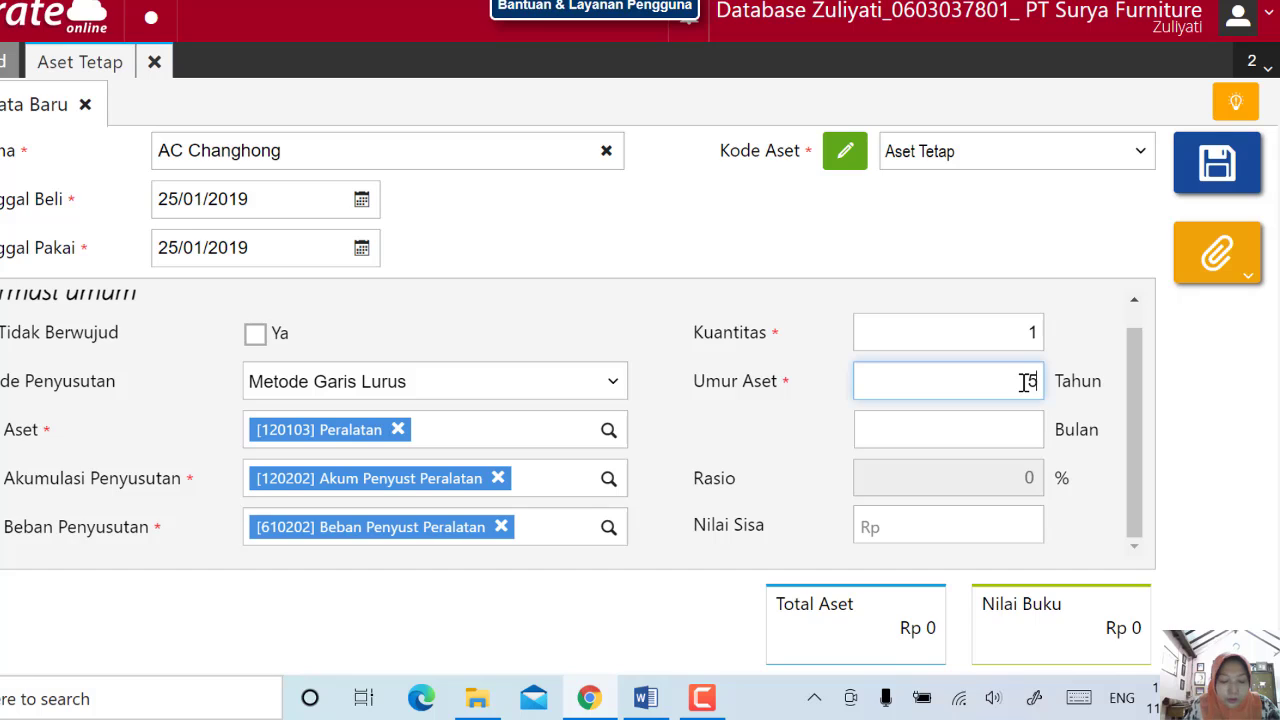
click(1008, 438)
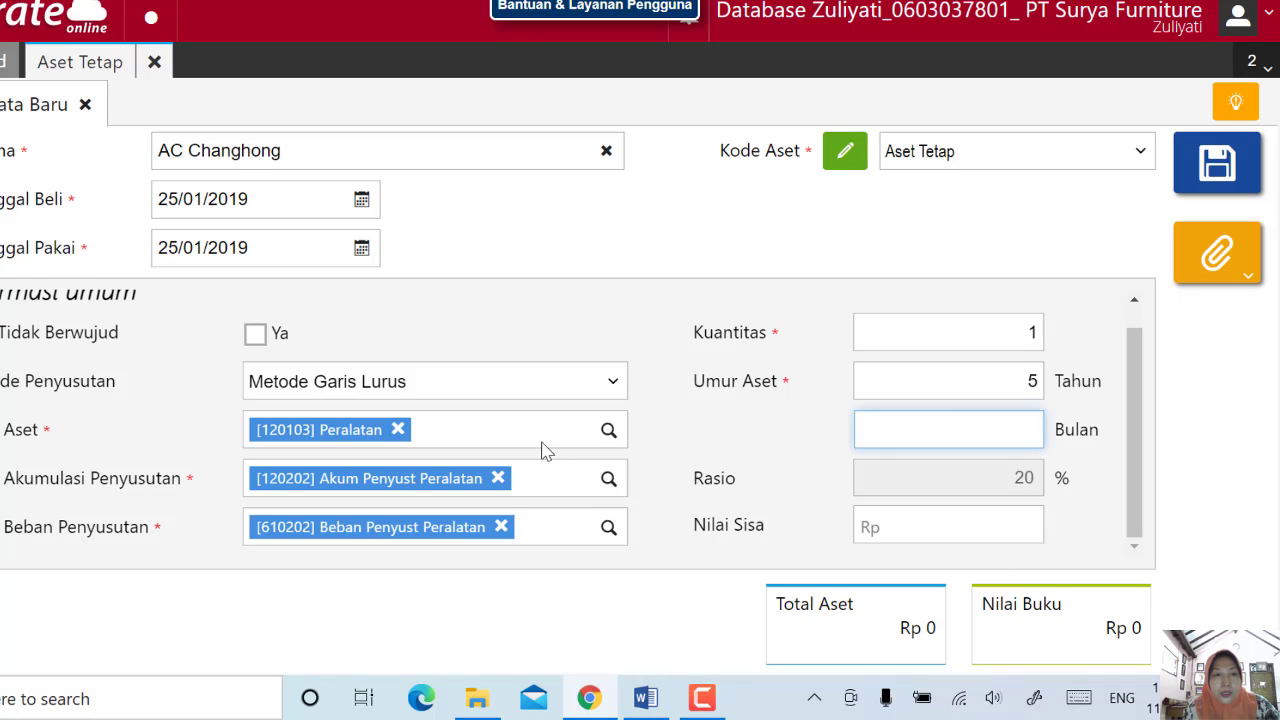
- Assign the asset category (Kategori Aset) Peralatan in the asset's other information
scroll(548, 448, up, 2)
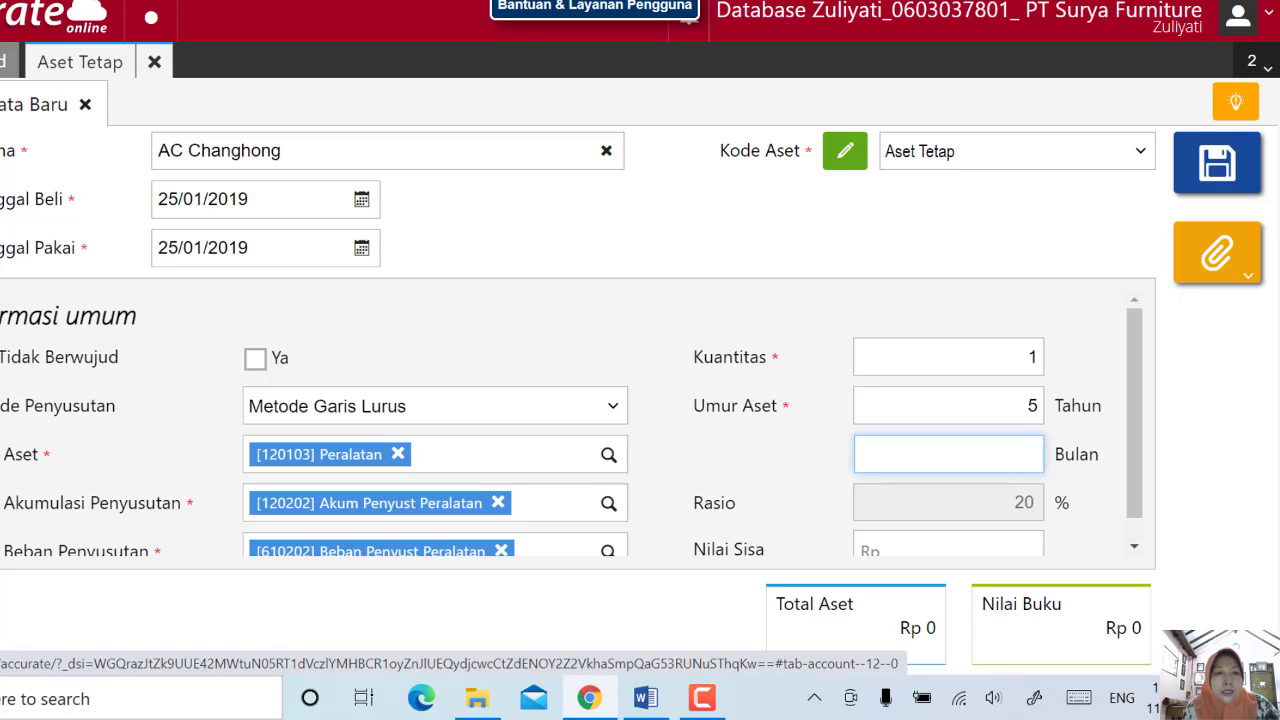
click(10, 358)
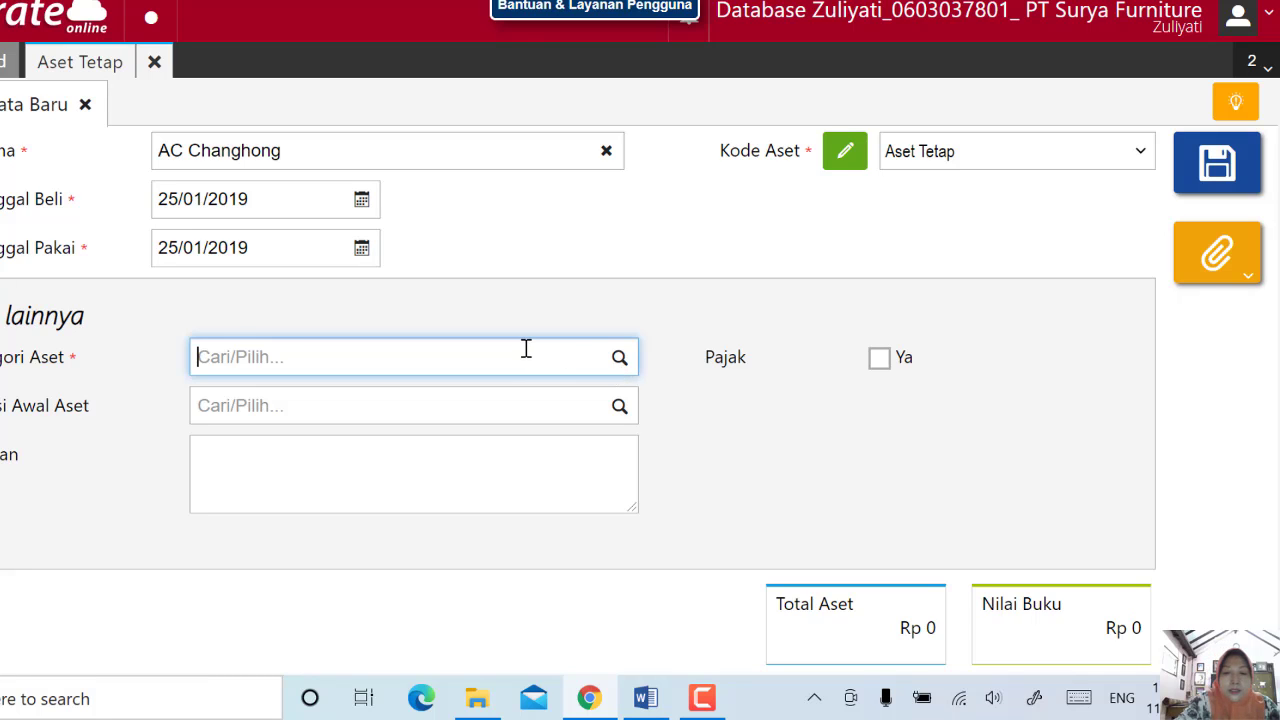
text(pera)
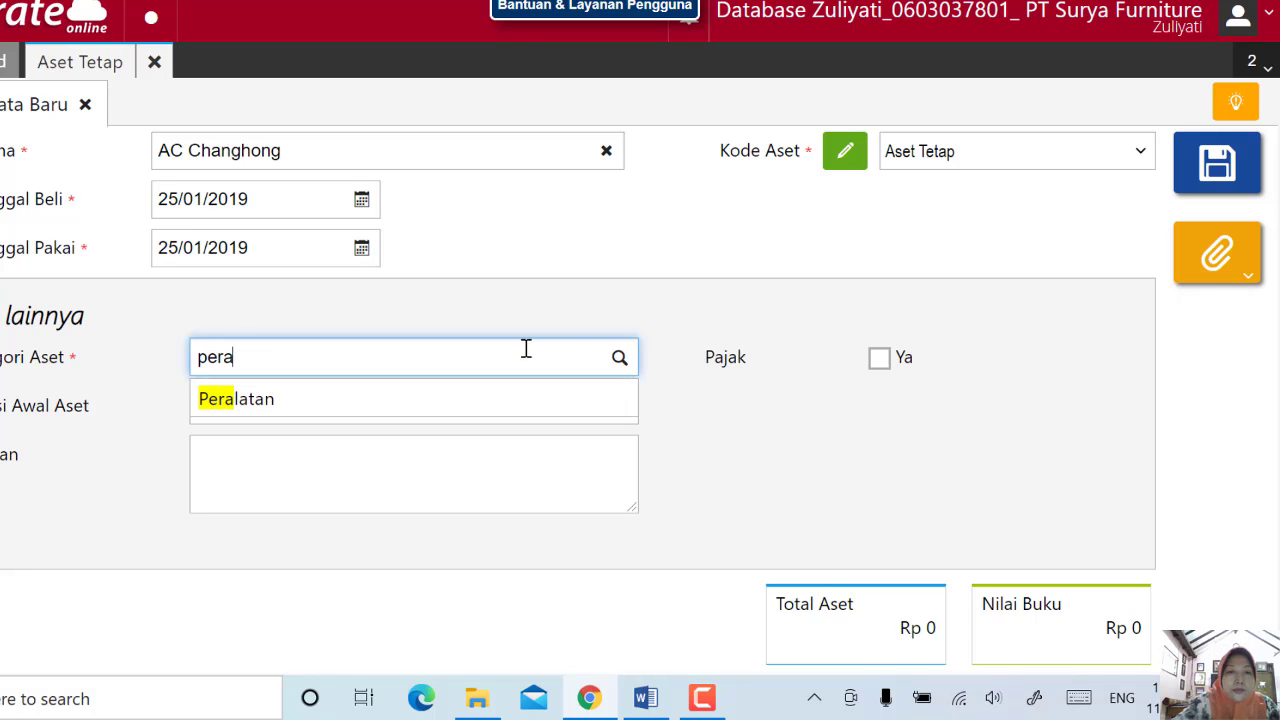
text(l)
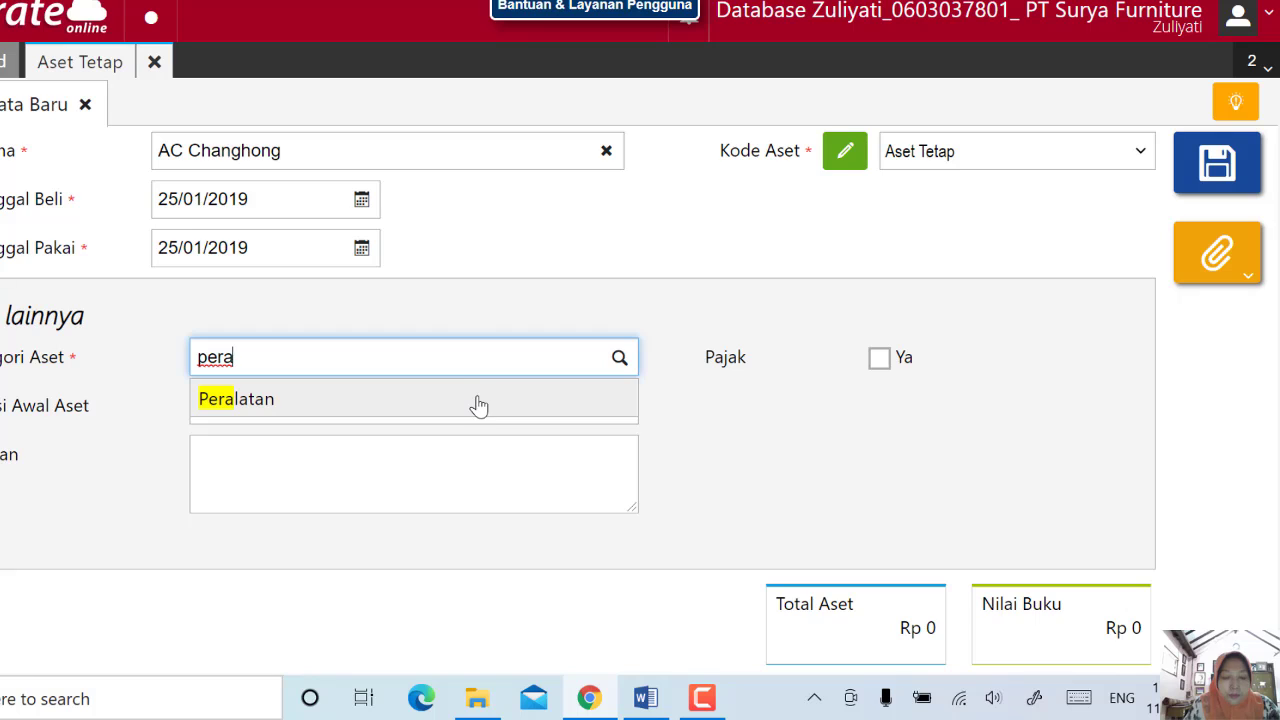
click(477, 400)
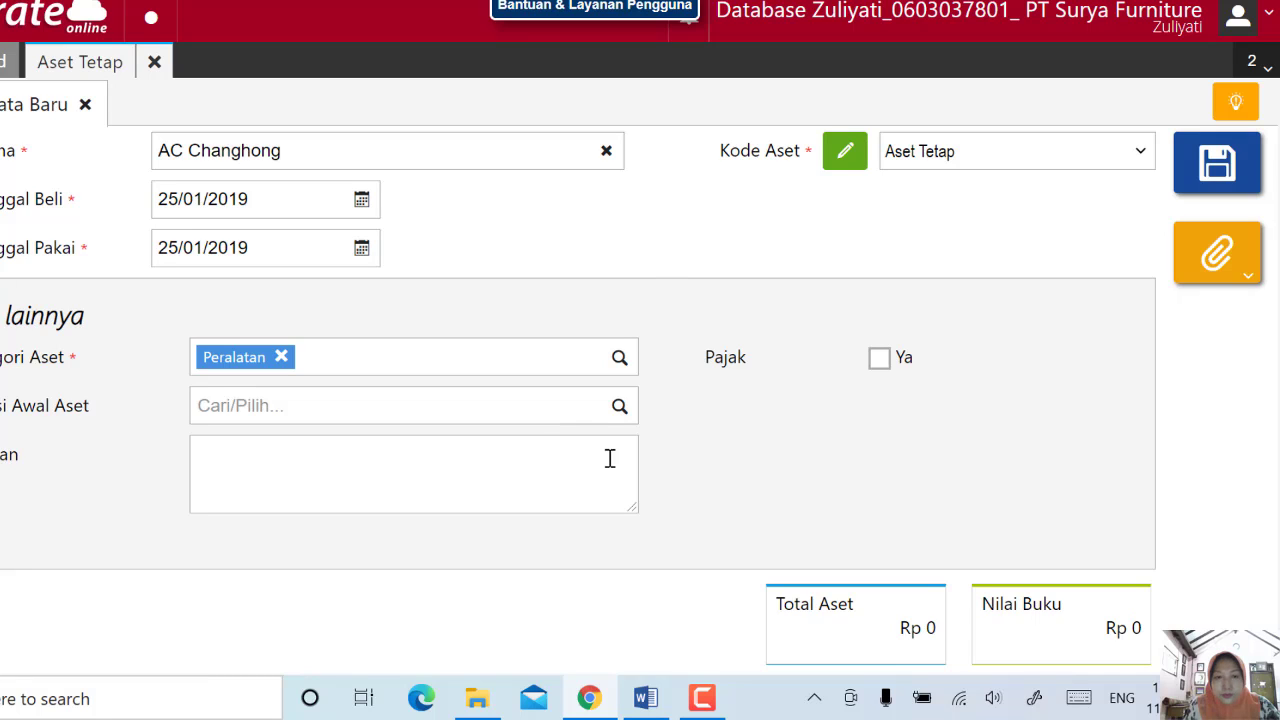
click(517, 484)
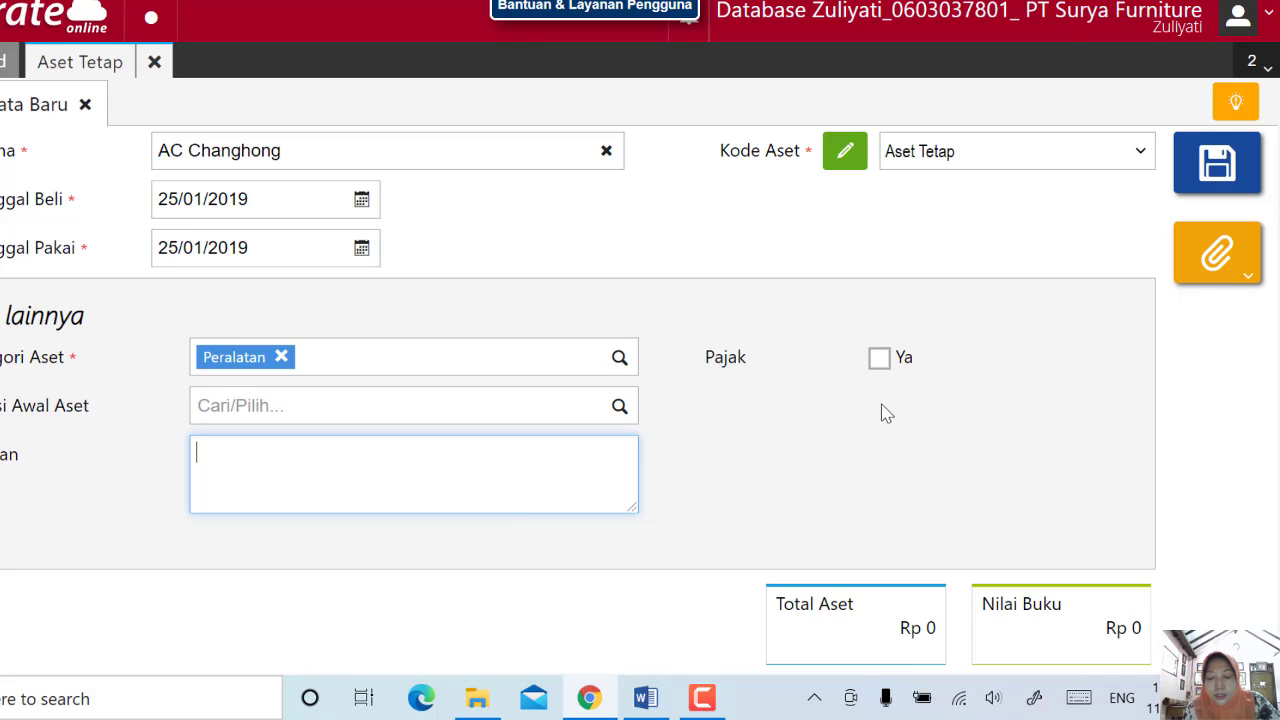
- Mark the asset as subject to tax (Pajak) and set its tax category to Gol 1 [Garis Lurus]
click(882, 362)
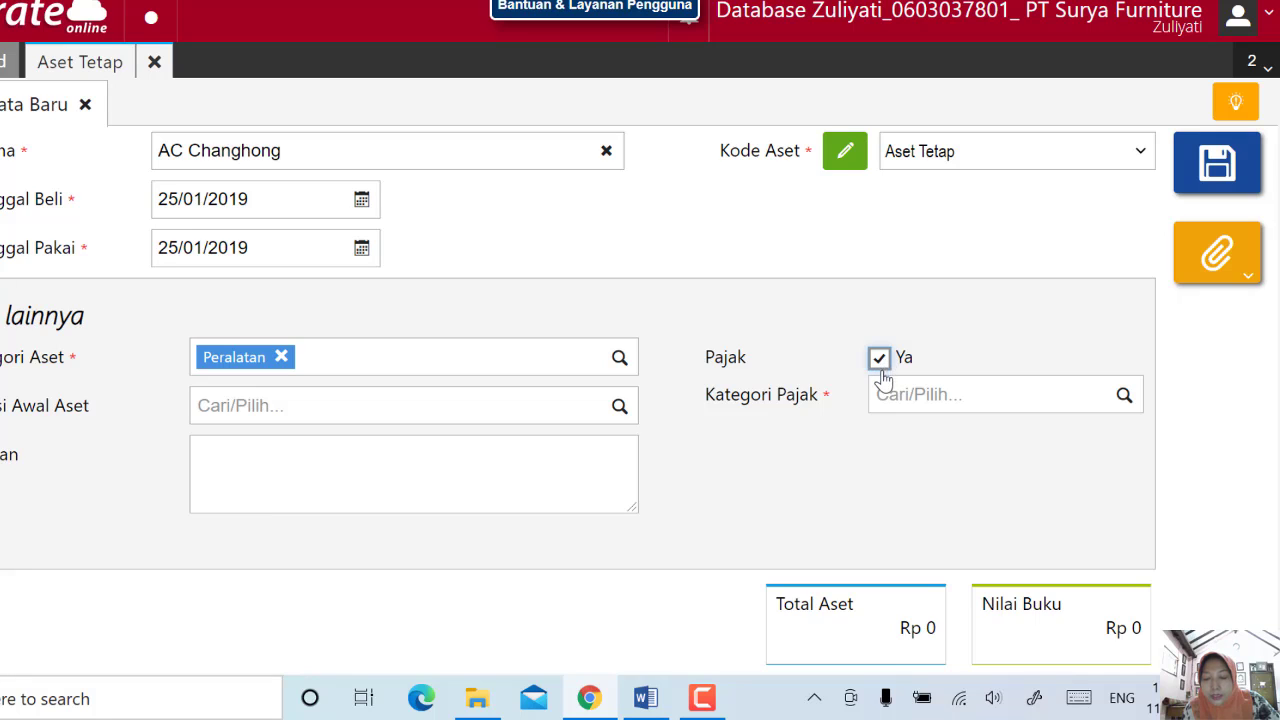
click(1124, 396)
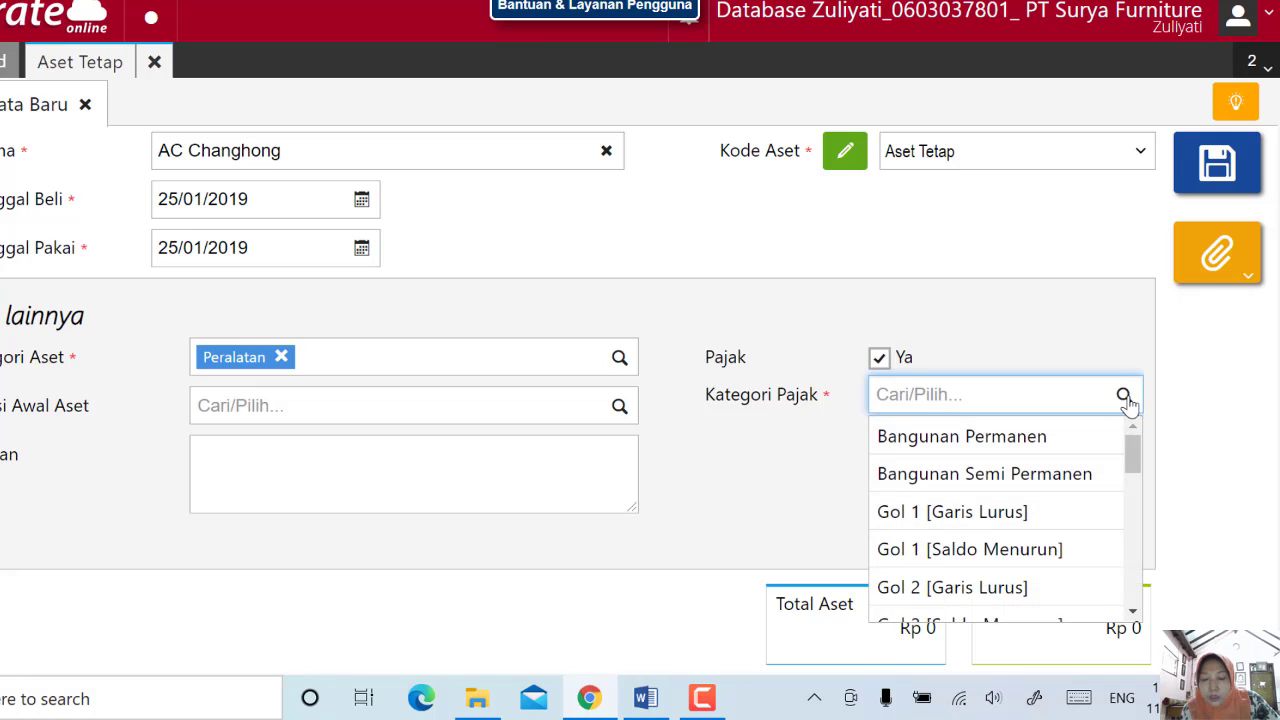
click(1018, 524)
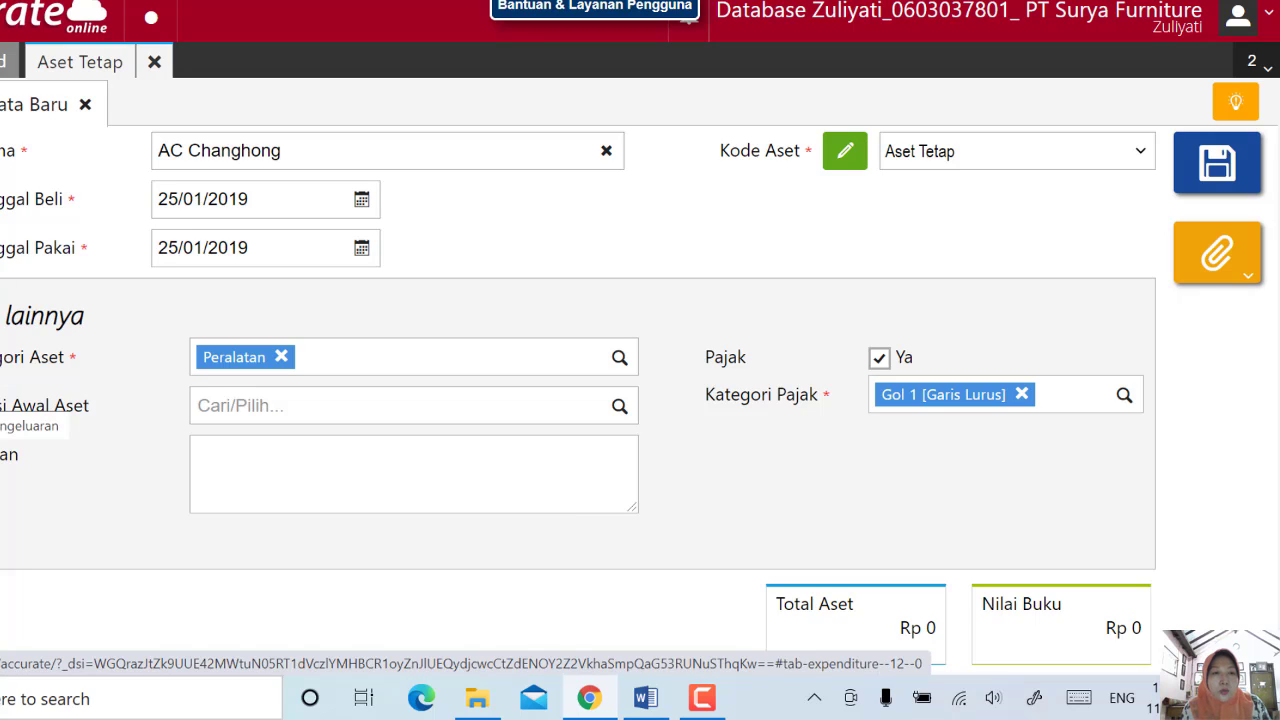
- Add a Transaksi Aktiva Tetap expenditure of Rp 8.400.000 to the asset's expenditure accounts (Akun Pengeluaran)
click(0, 405)
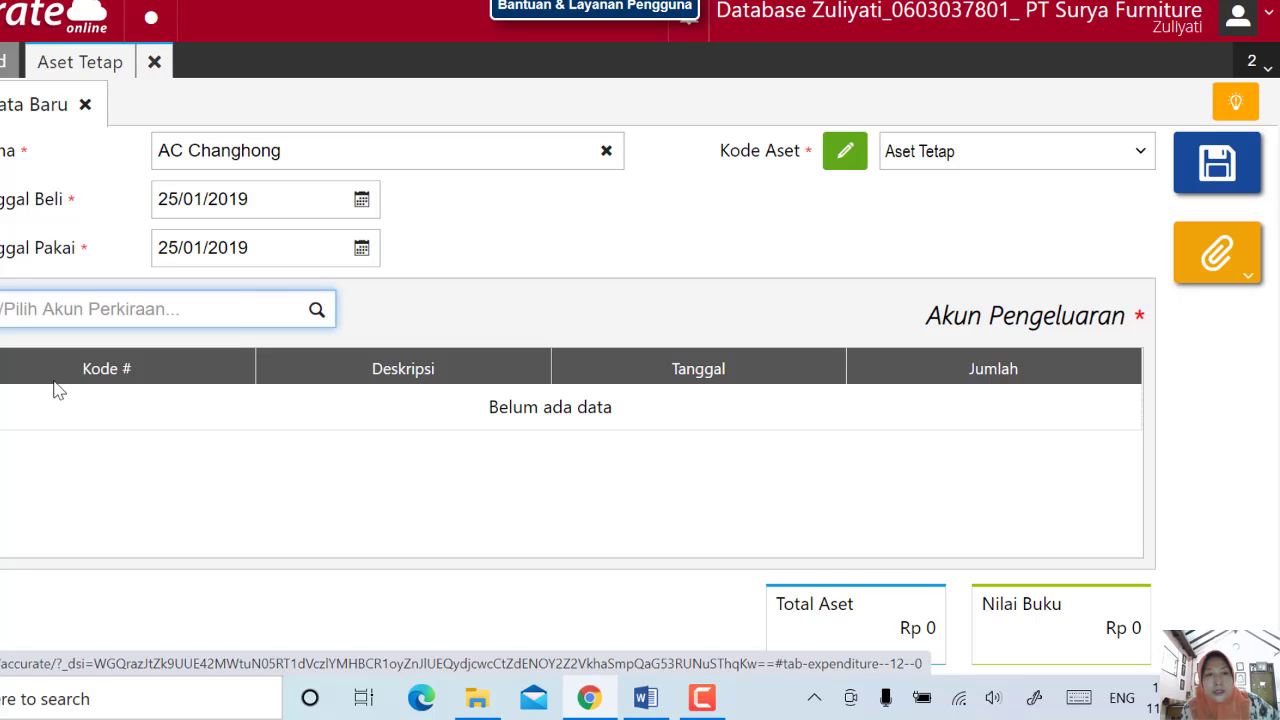
click(252, 305)
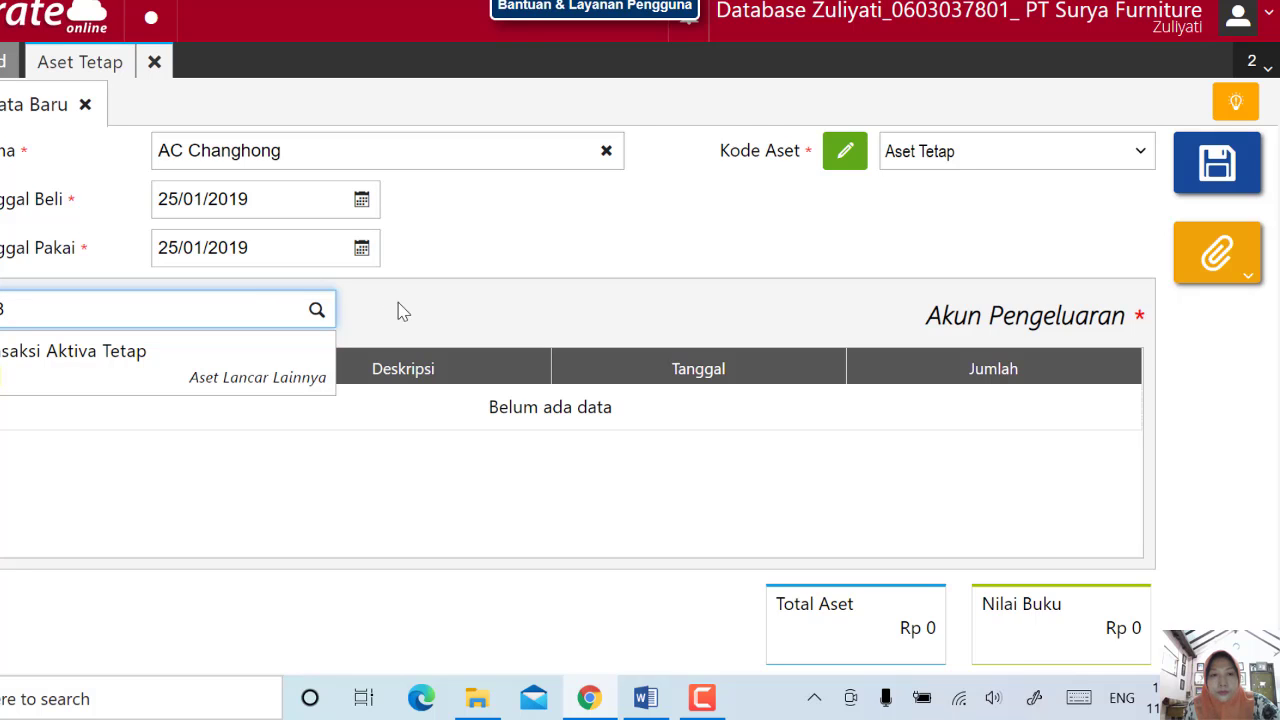
click(135, 358)
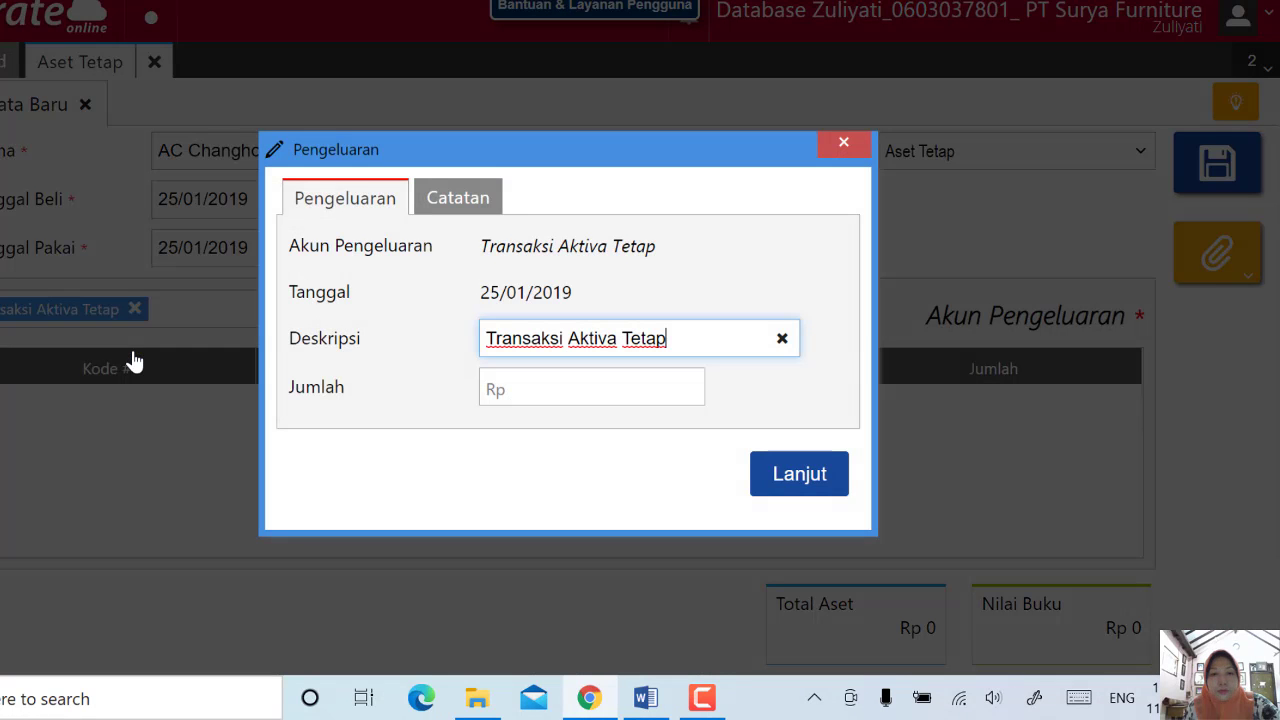
click(556, 396)
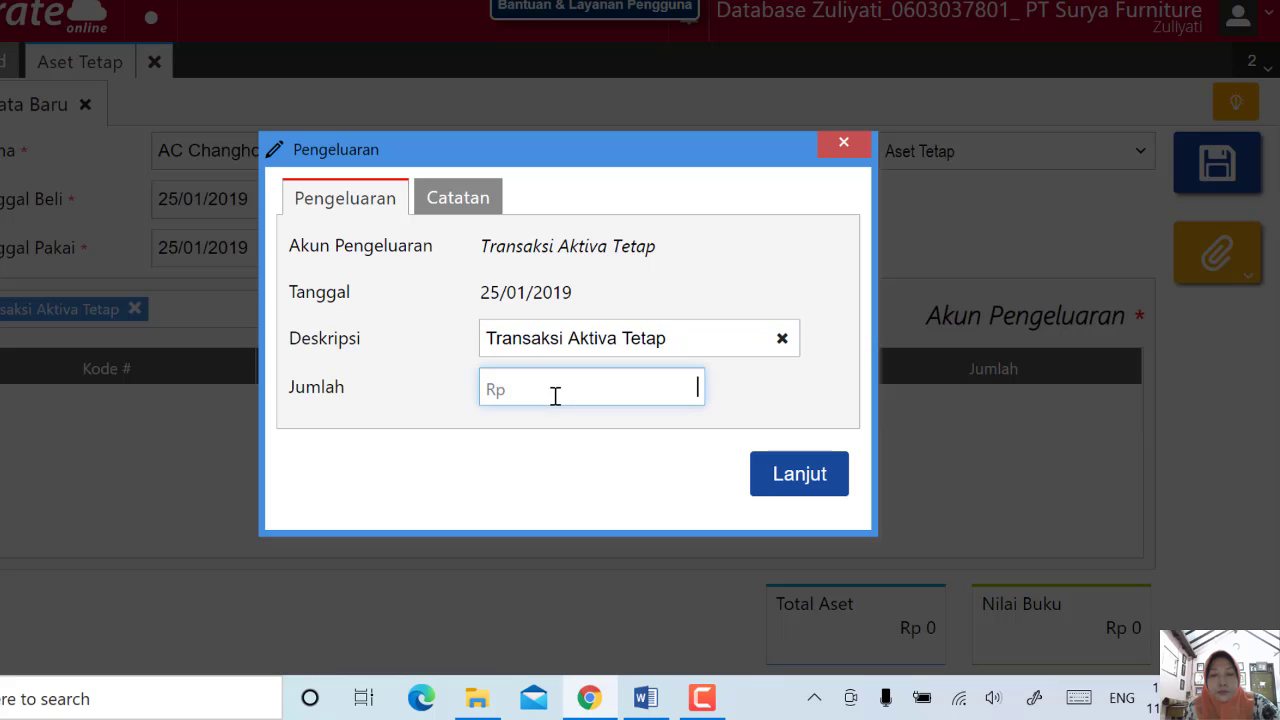
text(8)
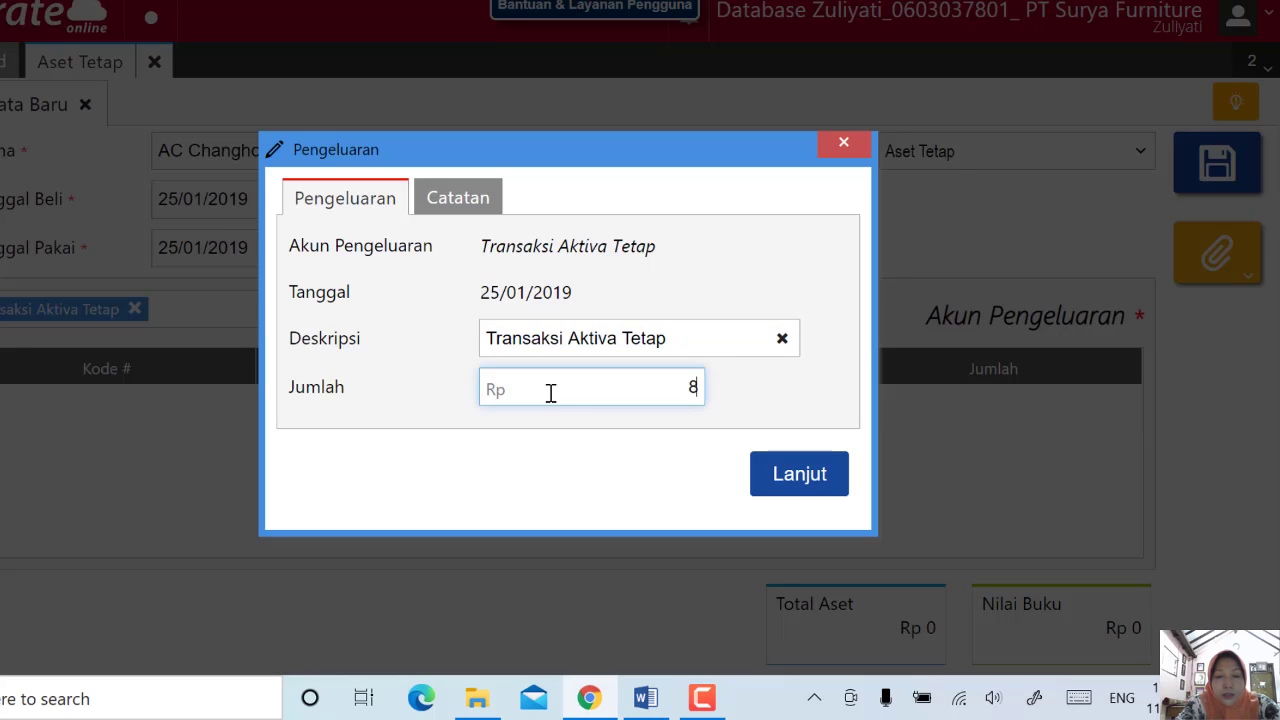
text(.400.000)
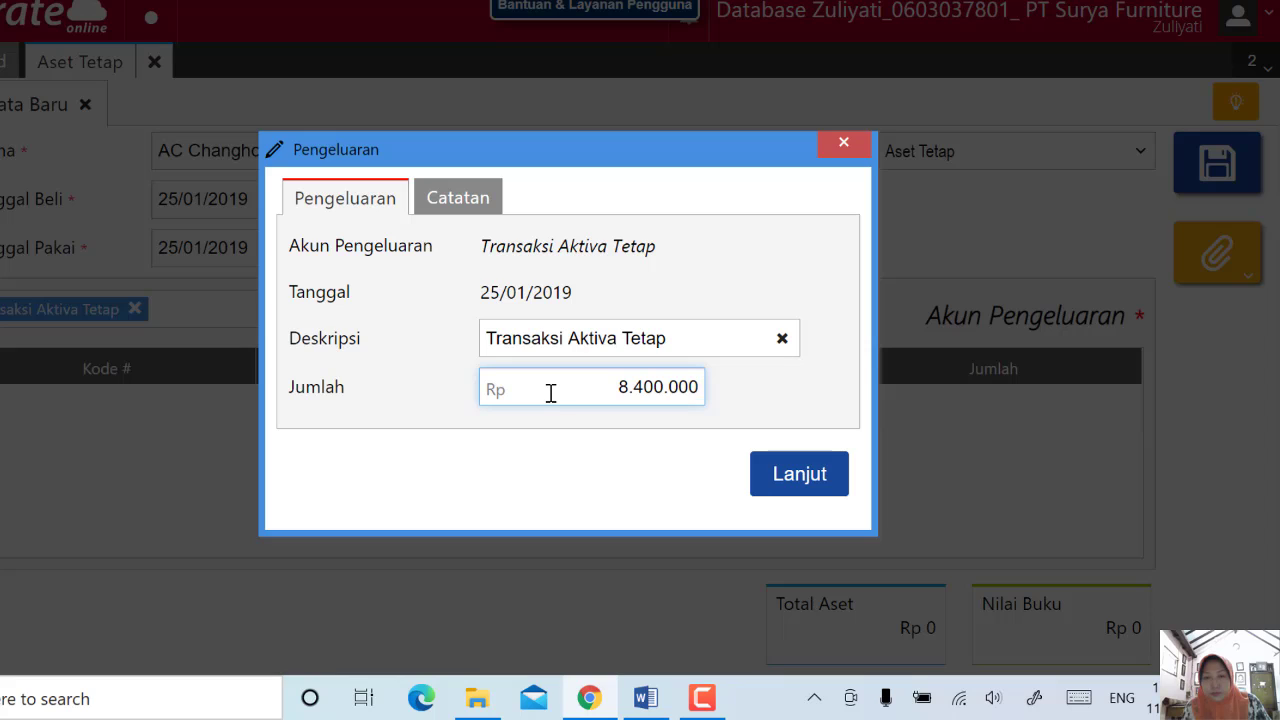
click(818, 490)
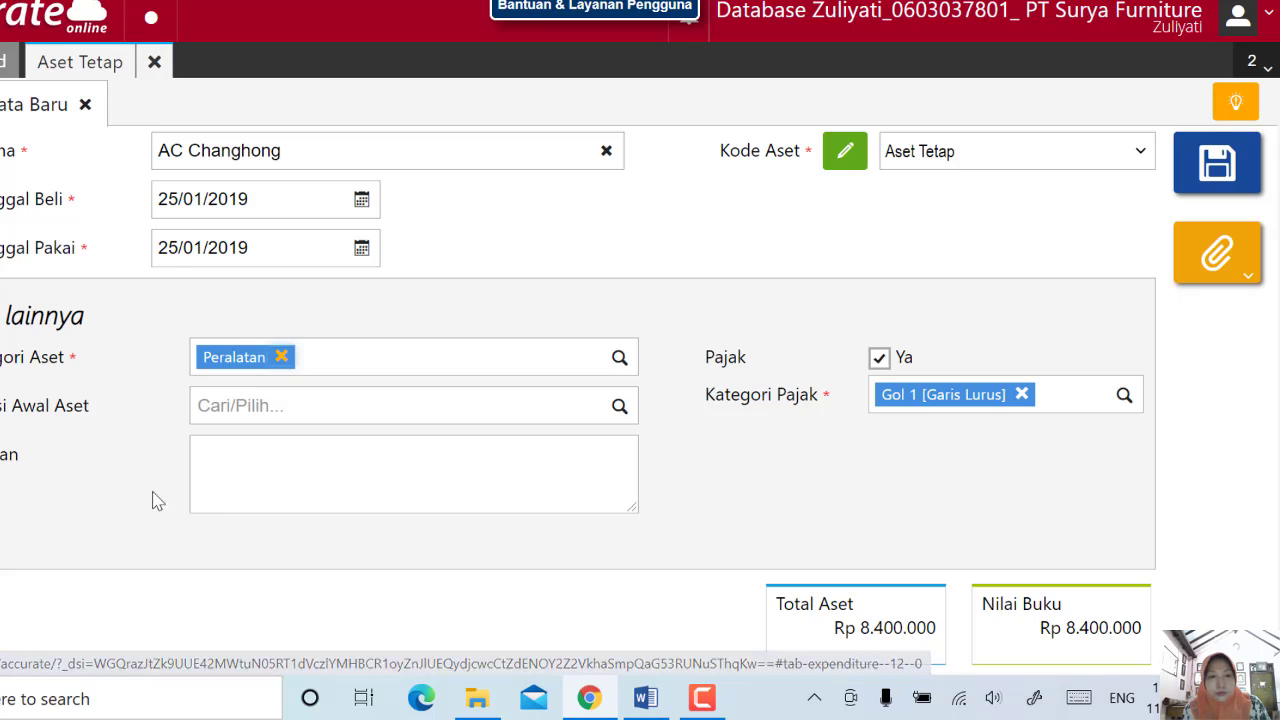
- Enter the asset note "Pembelian aset AC" and leave the initial asset location empty
click(242, 484)
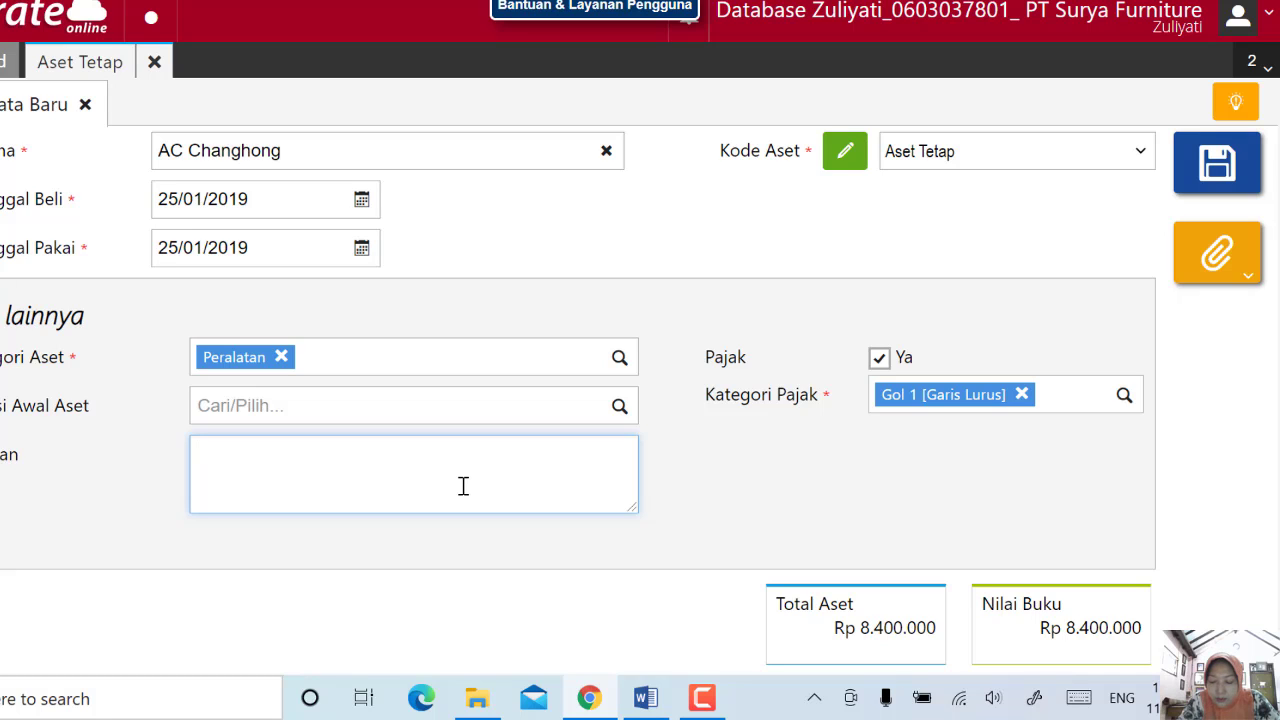
text(P)
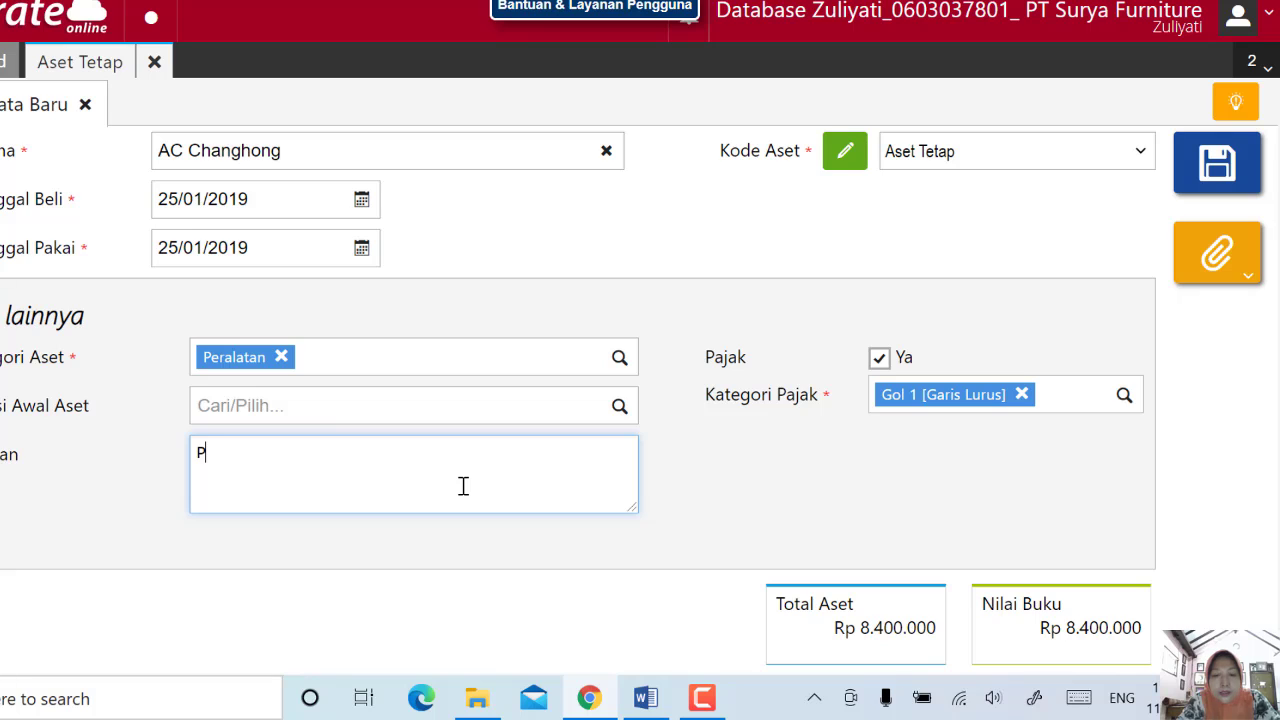
text(embelian aset)
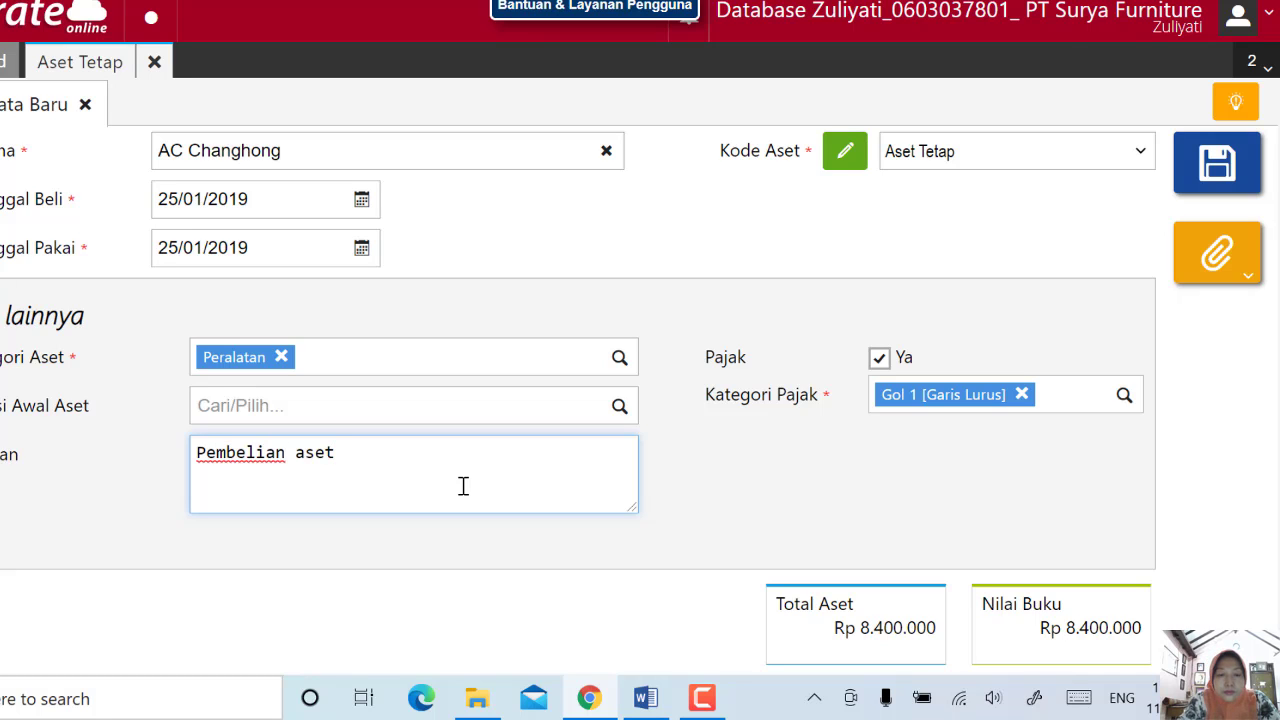
text( AC)
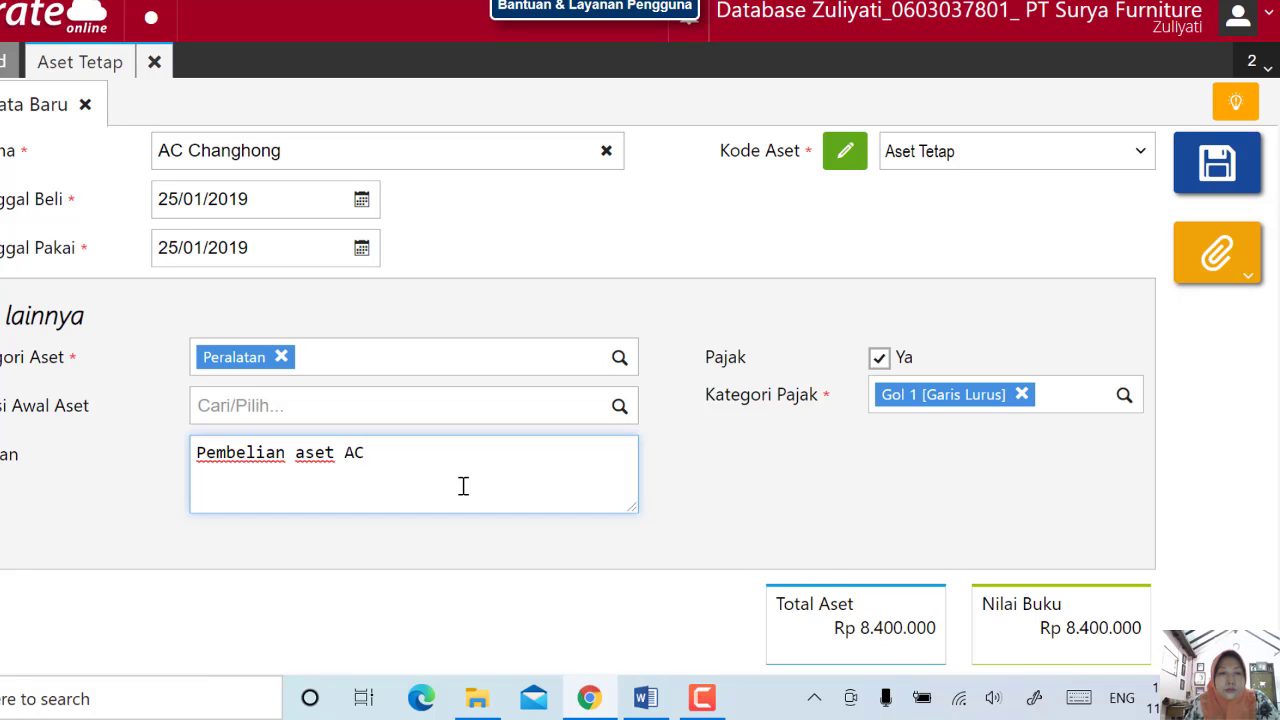
click(618, 412)
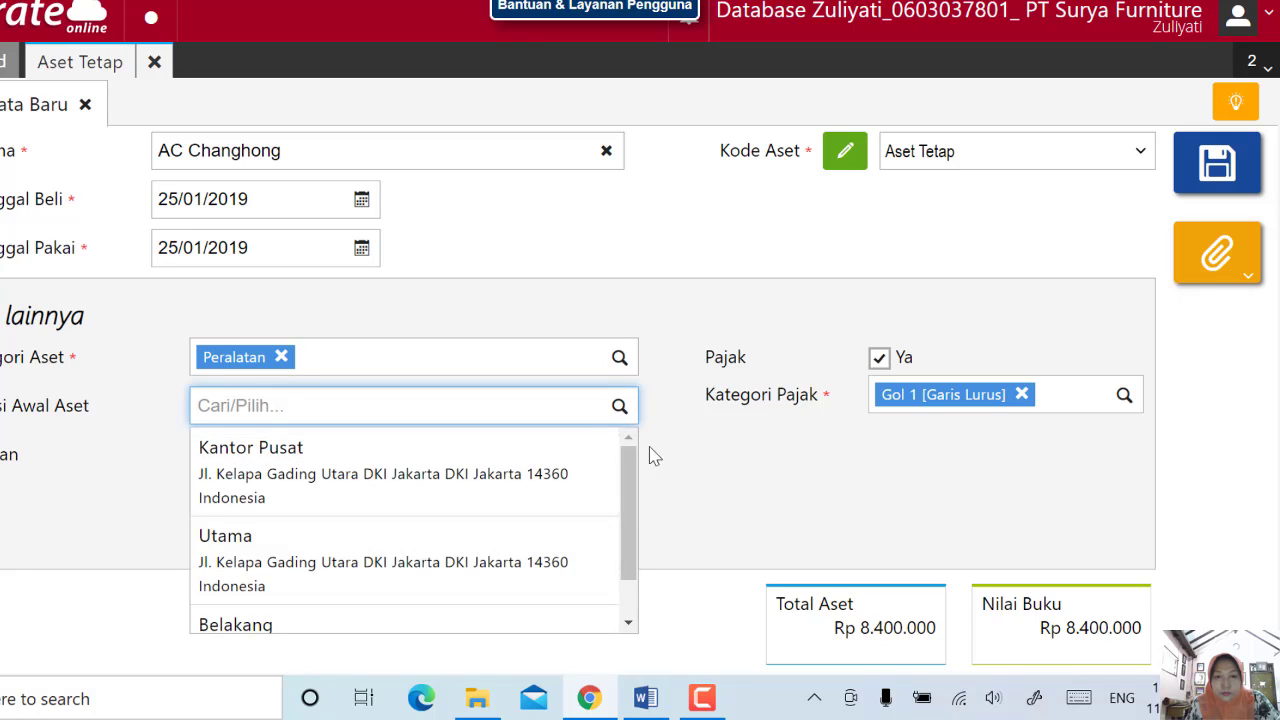
click(712, 512)
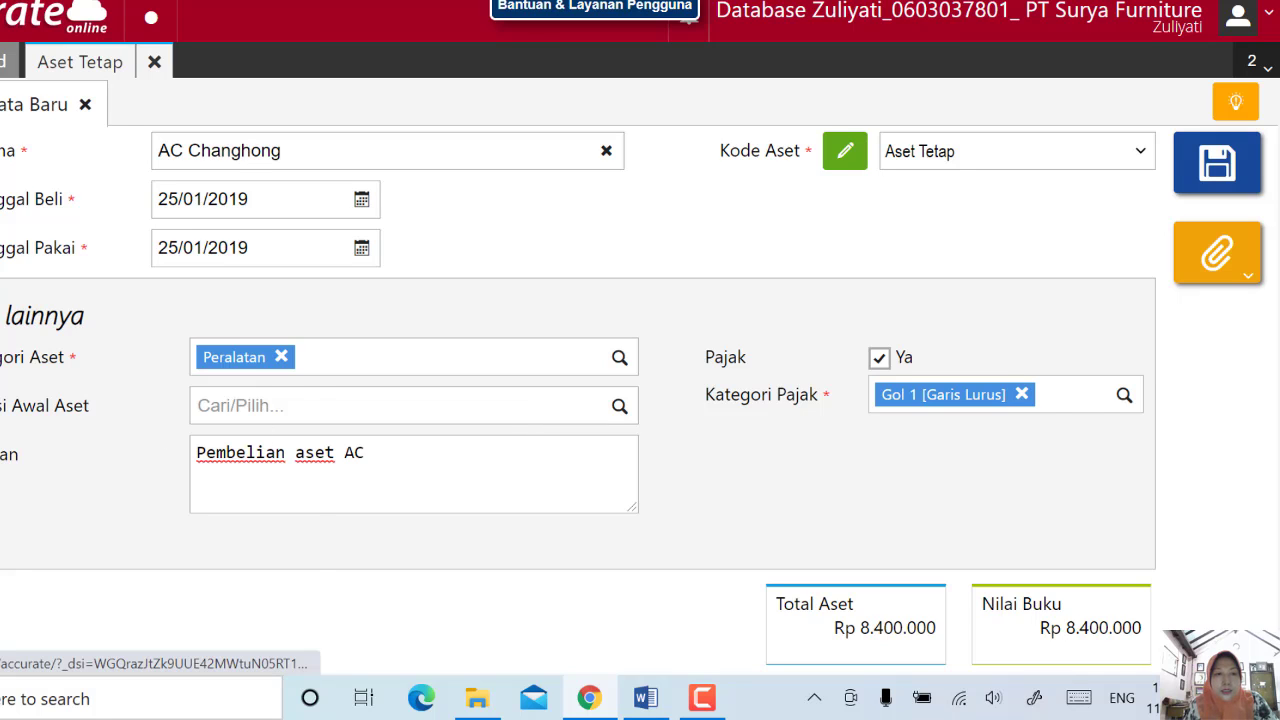
- Check the expenditure entry and save the AC Changhong fixed asset record
click(2, 316)
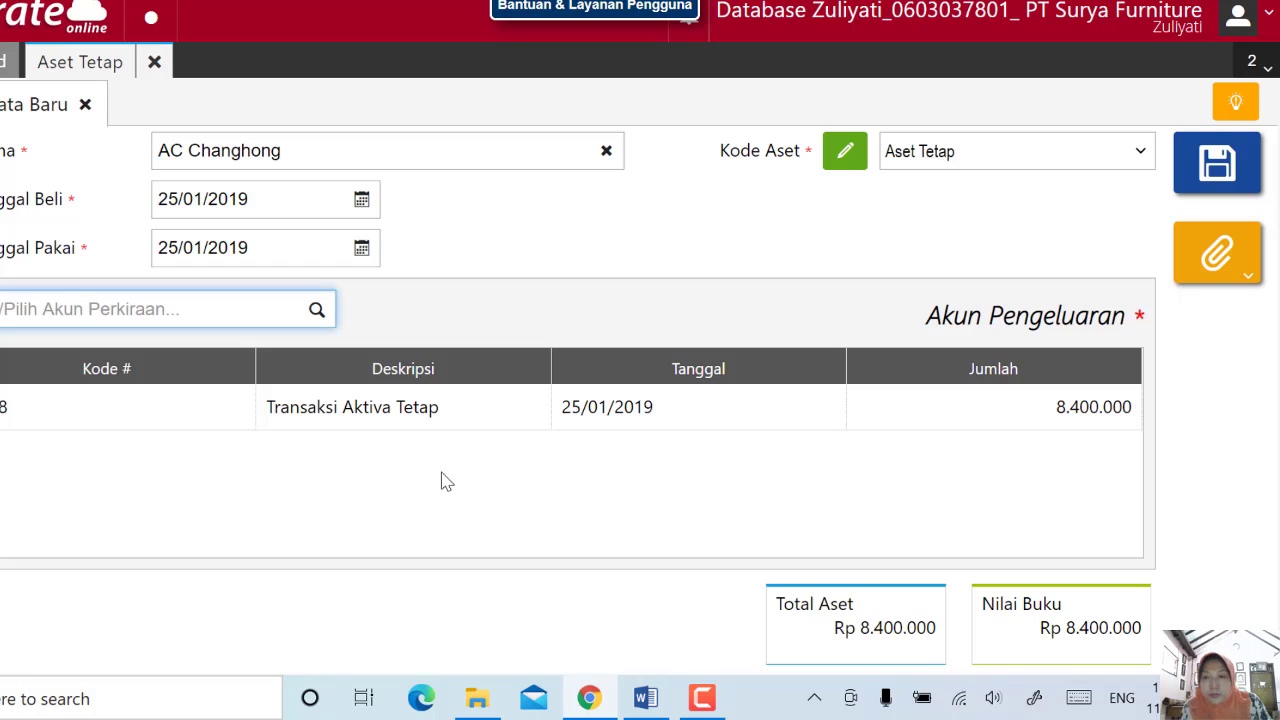
click(1225, 165)
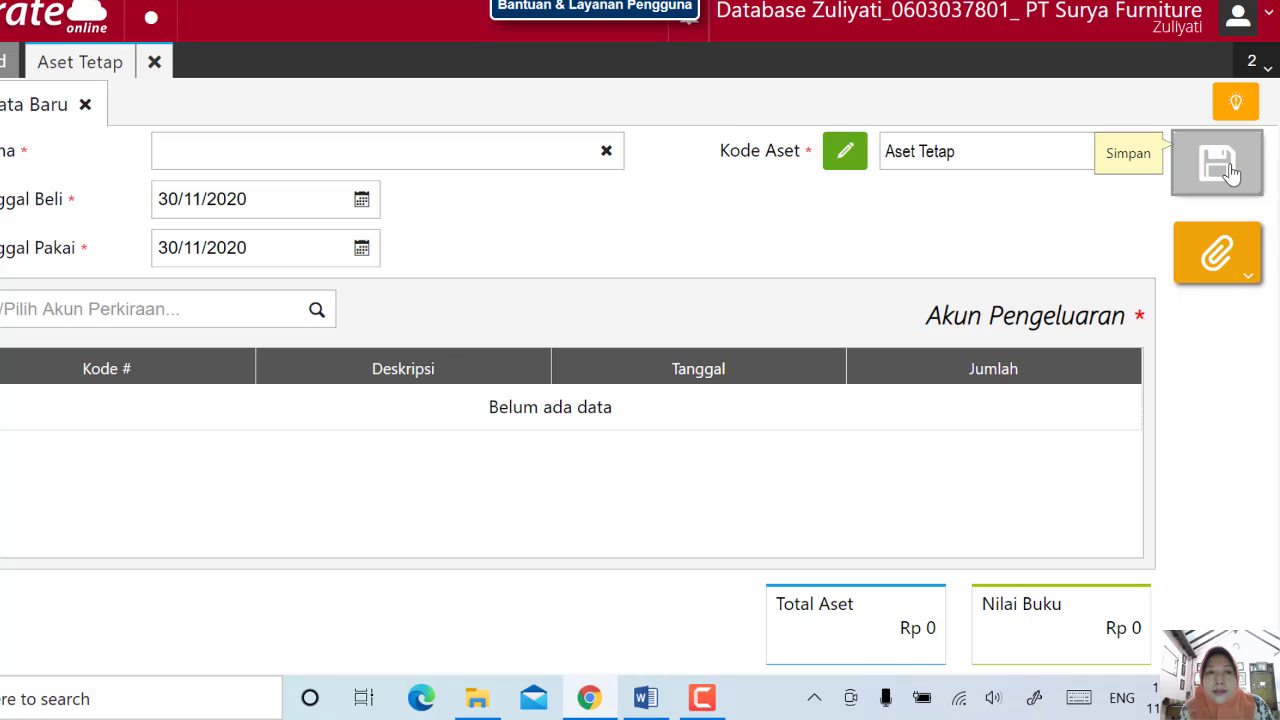
click(1230, 168)
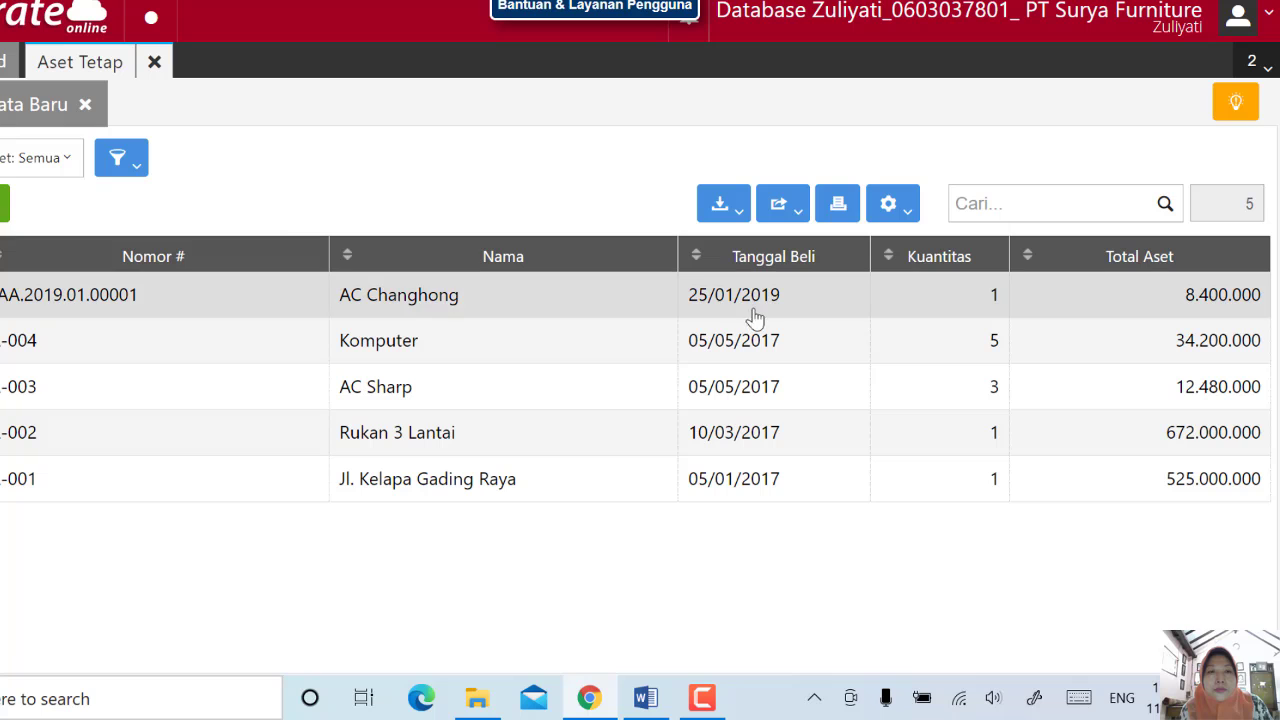
- Review the journal details (Rincian Jurnal) of the saved AC Changhong asset, and close the fixed asset module
click(597, 292)
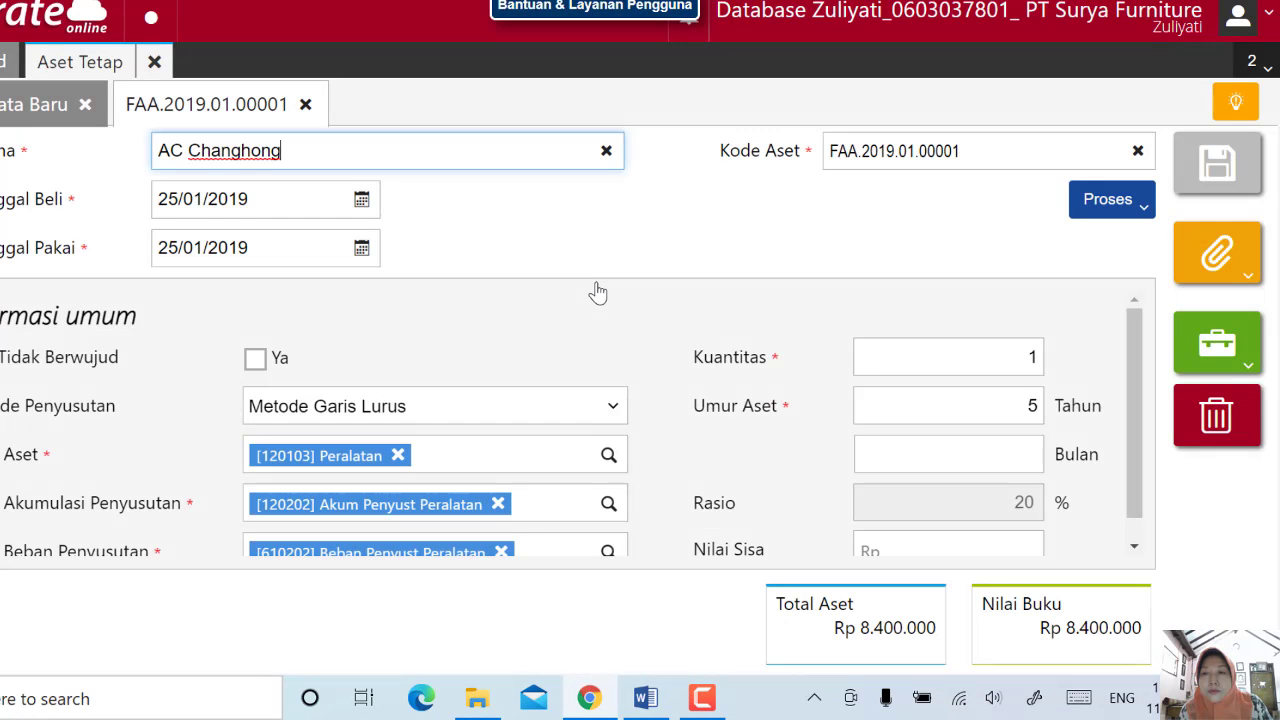
click(1215, 352)
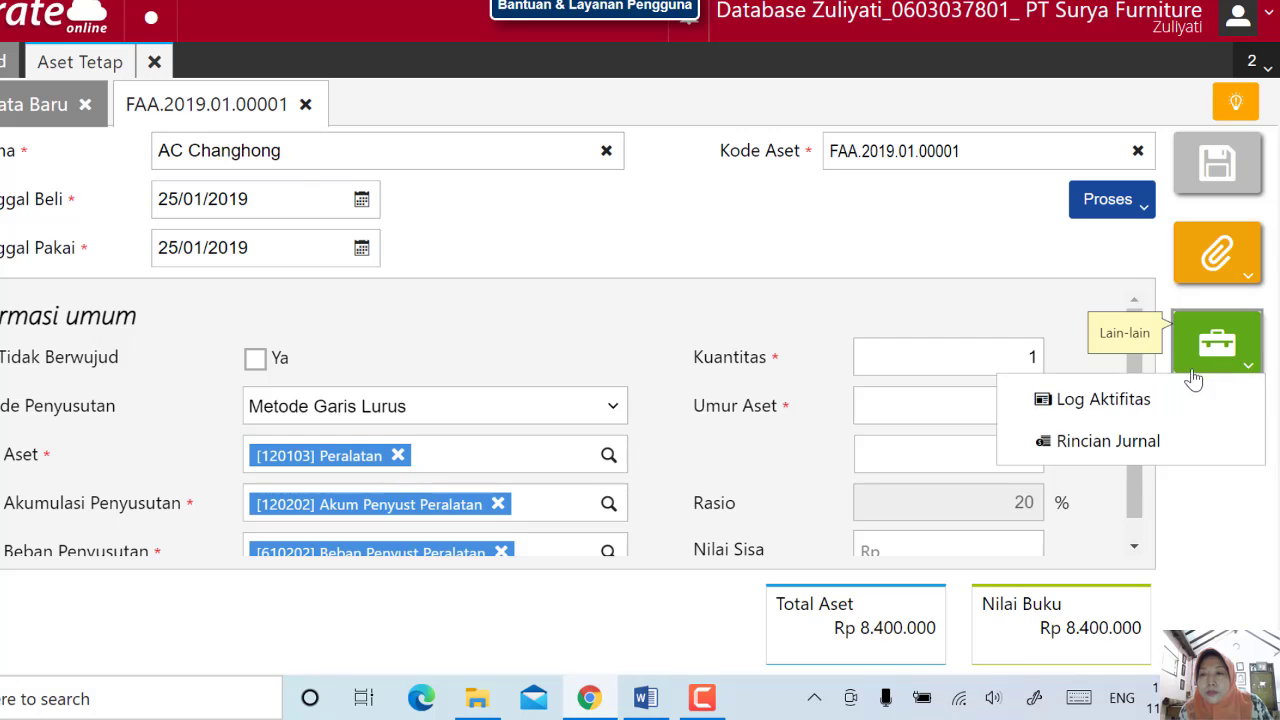
click(1108, 441)
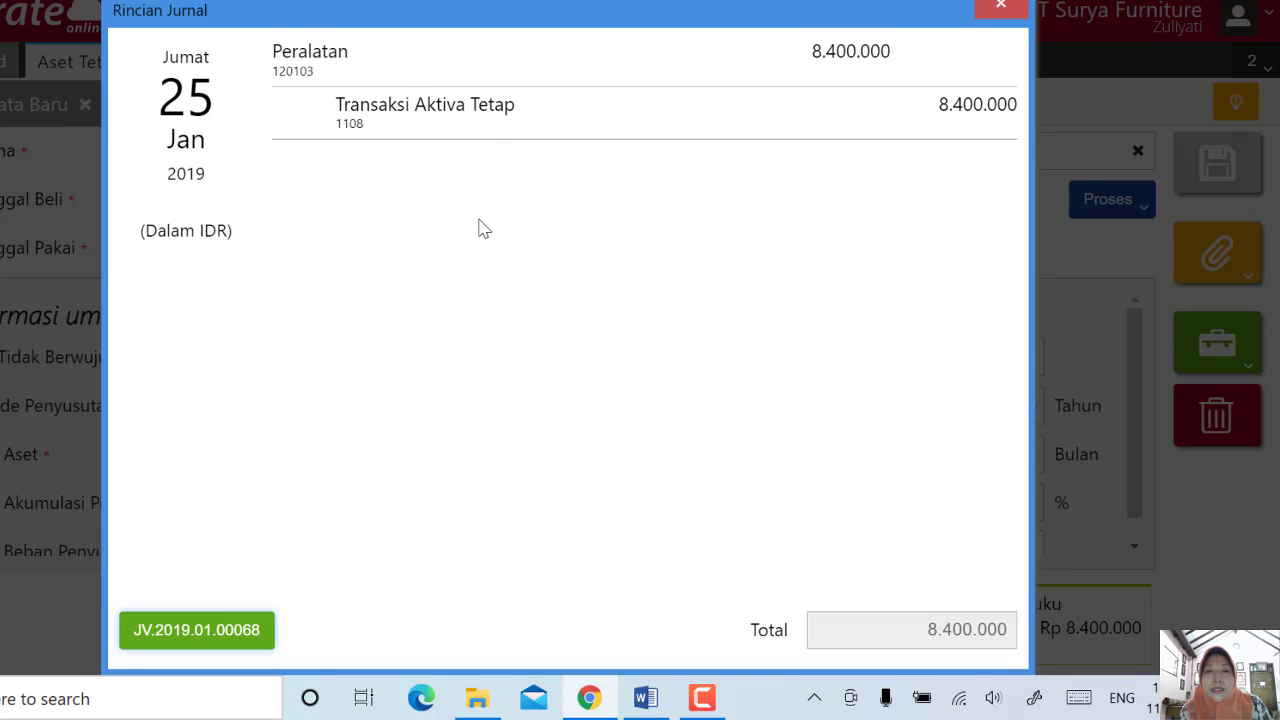
click(1000, 8)
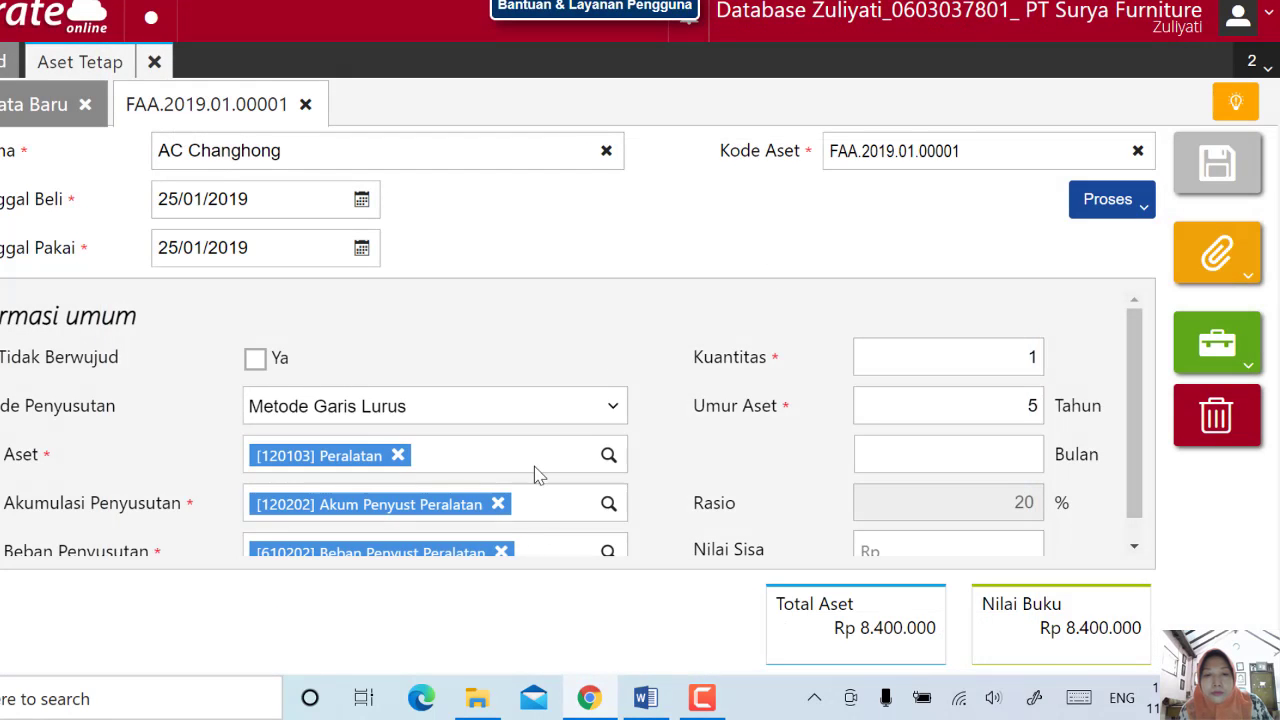
click(1216, 341)
click(1155, 442)
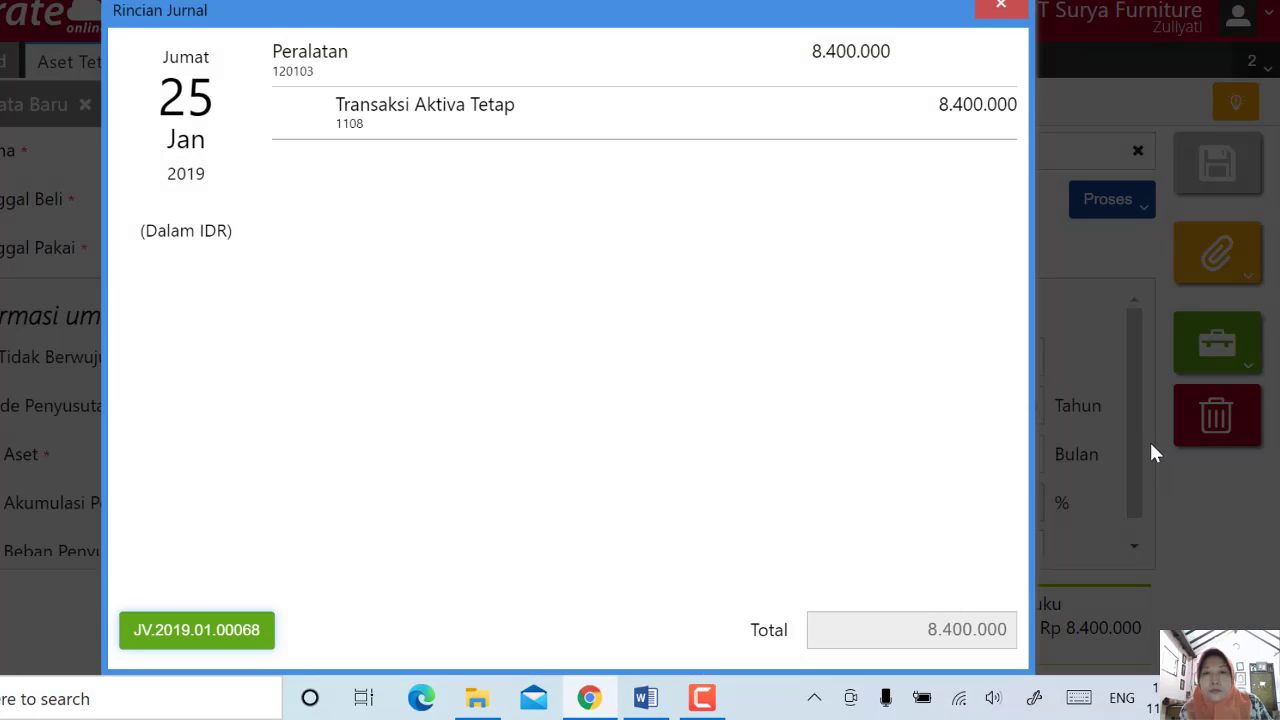
click(1000, 8)
click(2, 104)
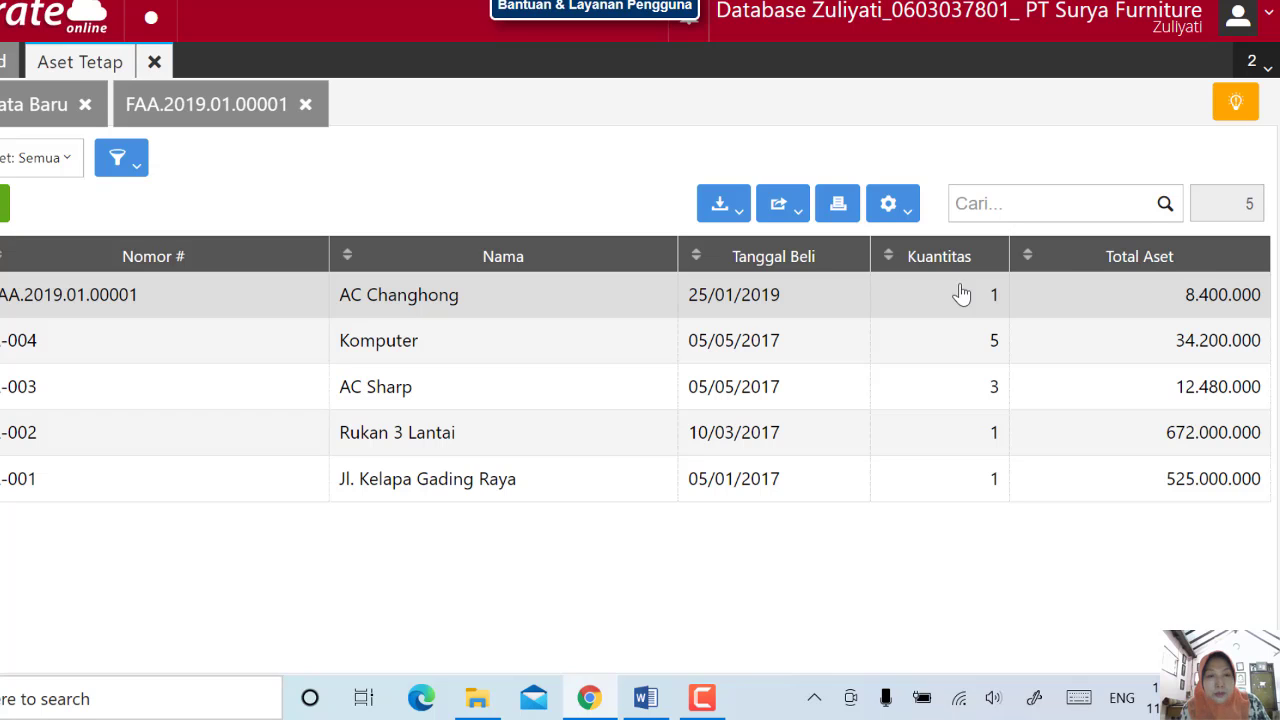
click(154, 61)
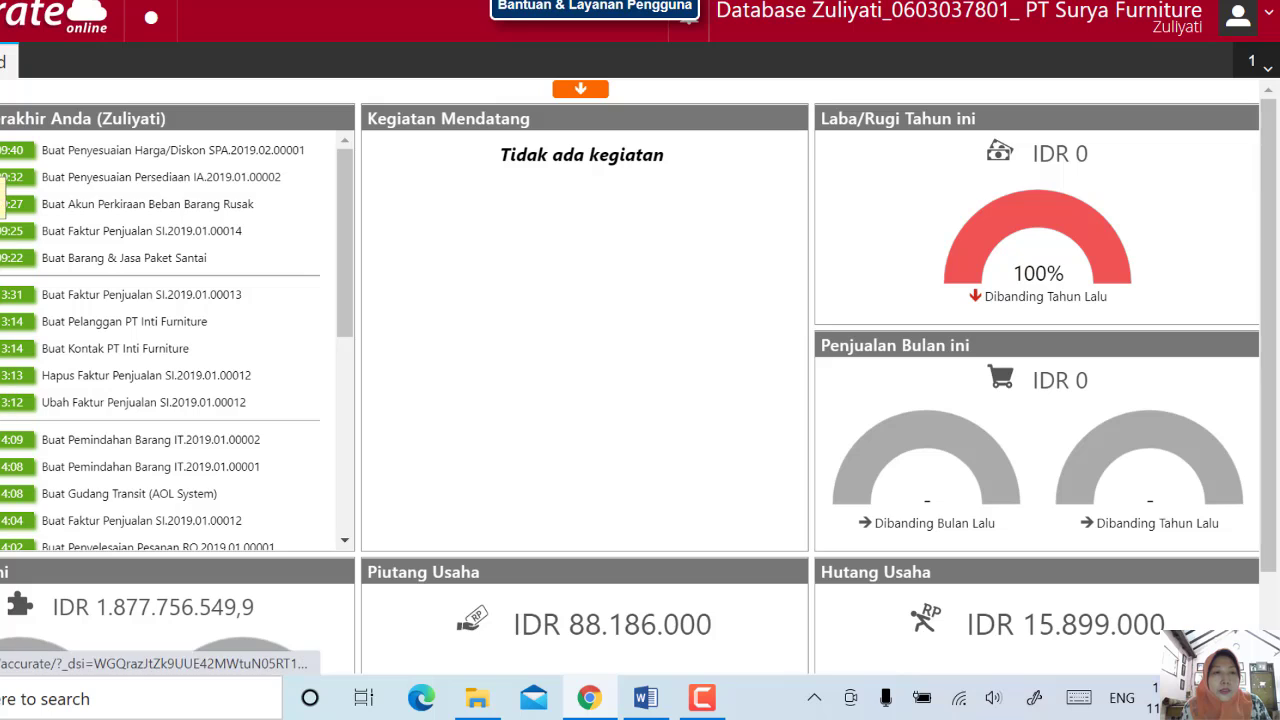
- Open the Bank Mandiri IDR payment for the asset purchase and view its journal details (Rincian Jurnal)
click(3, 204)
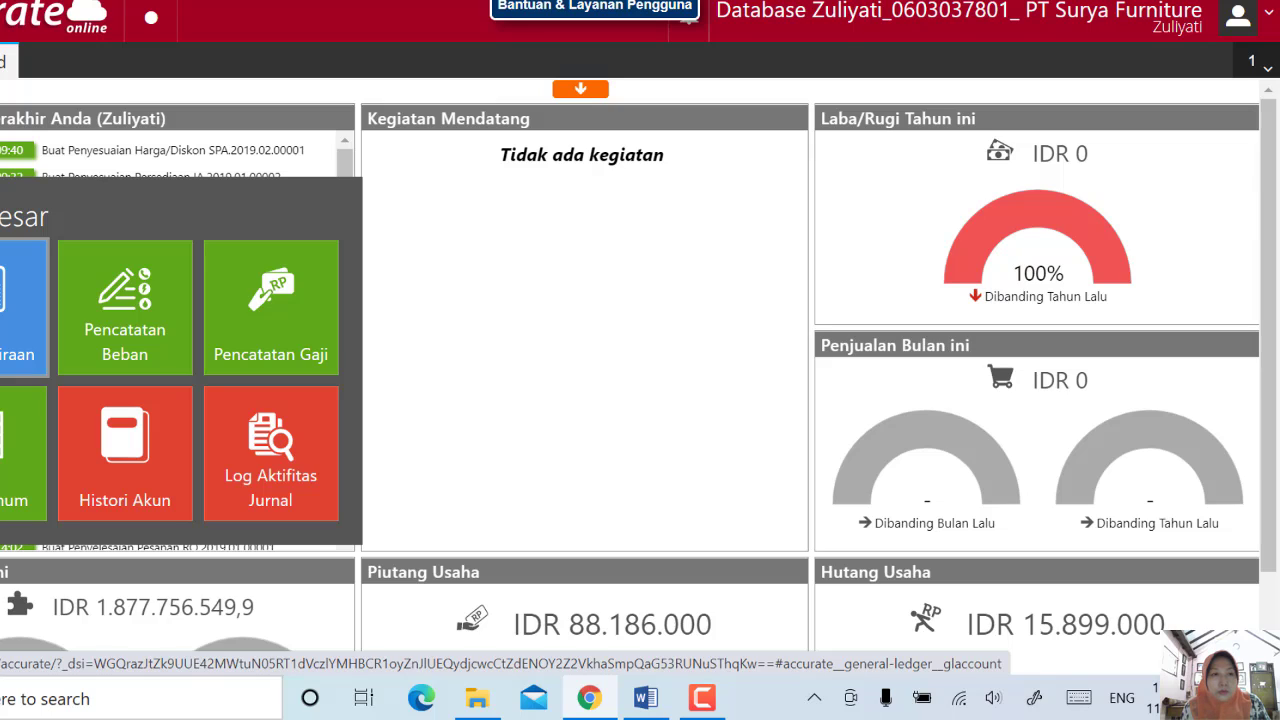
mouse_move(0, 190)
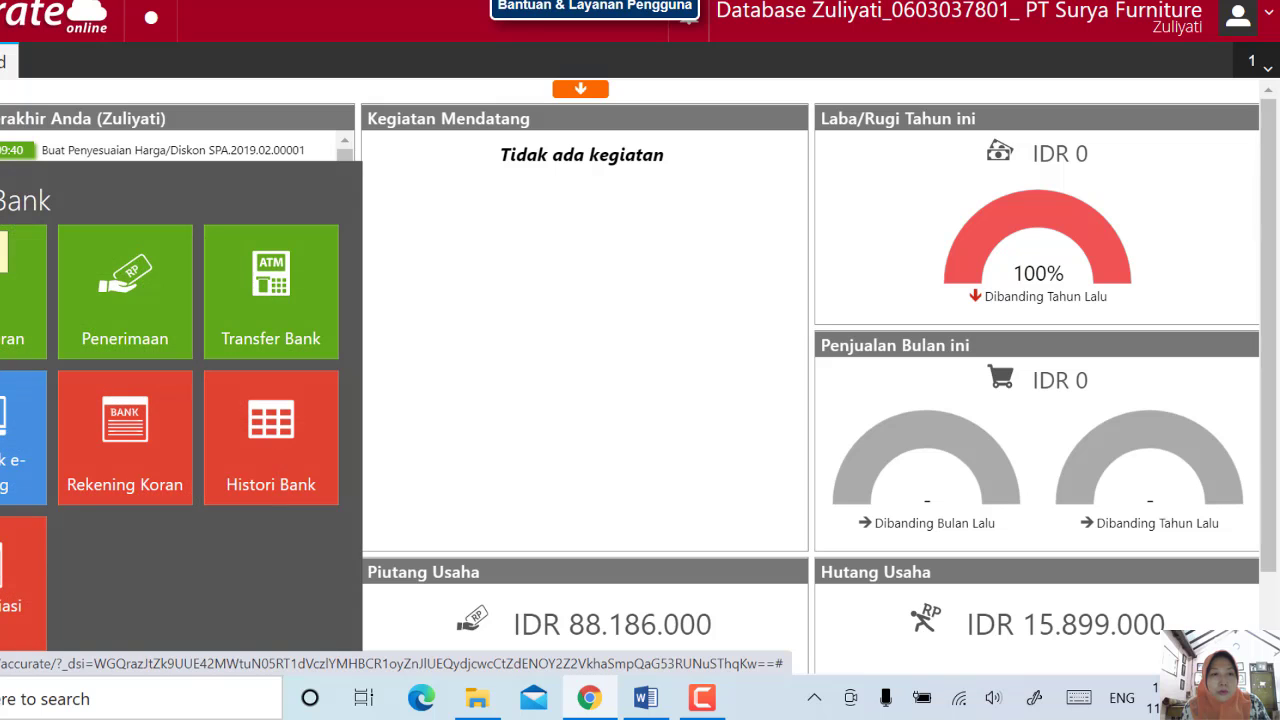
click(20, 290)
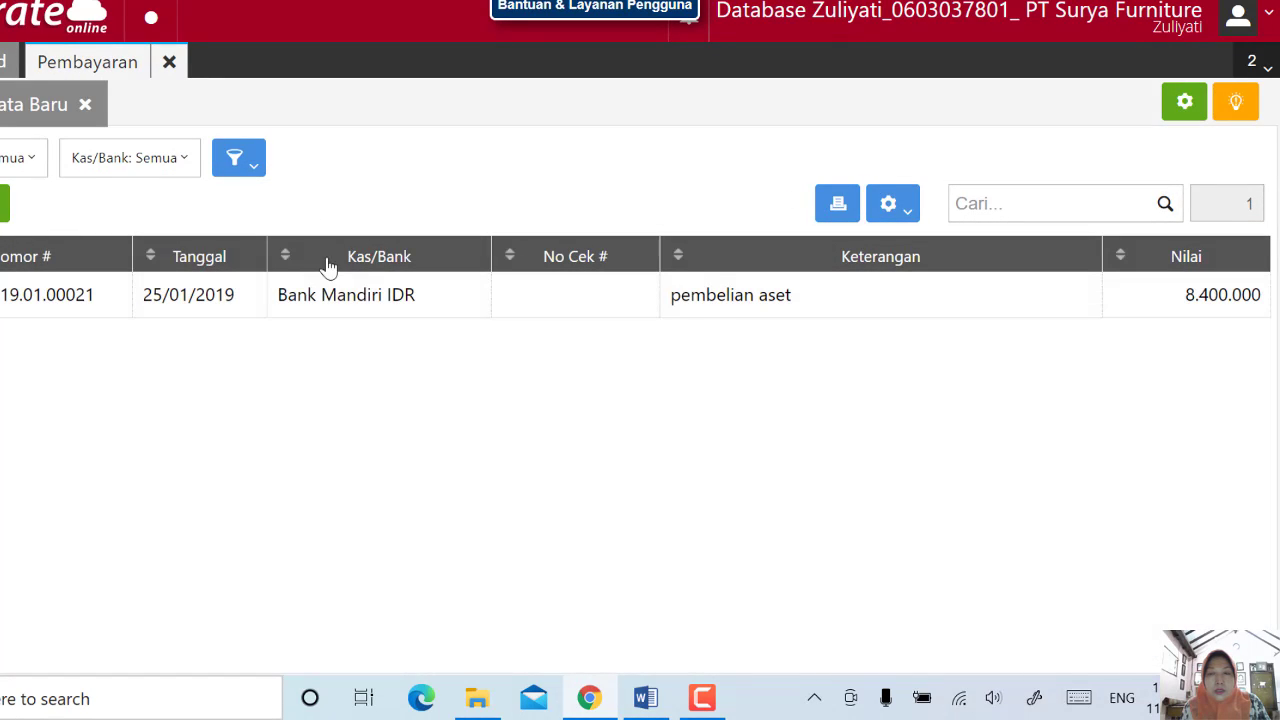
click(362, 312)
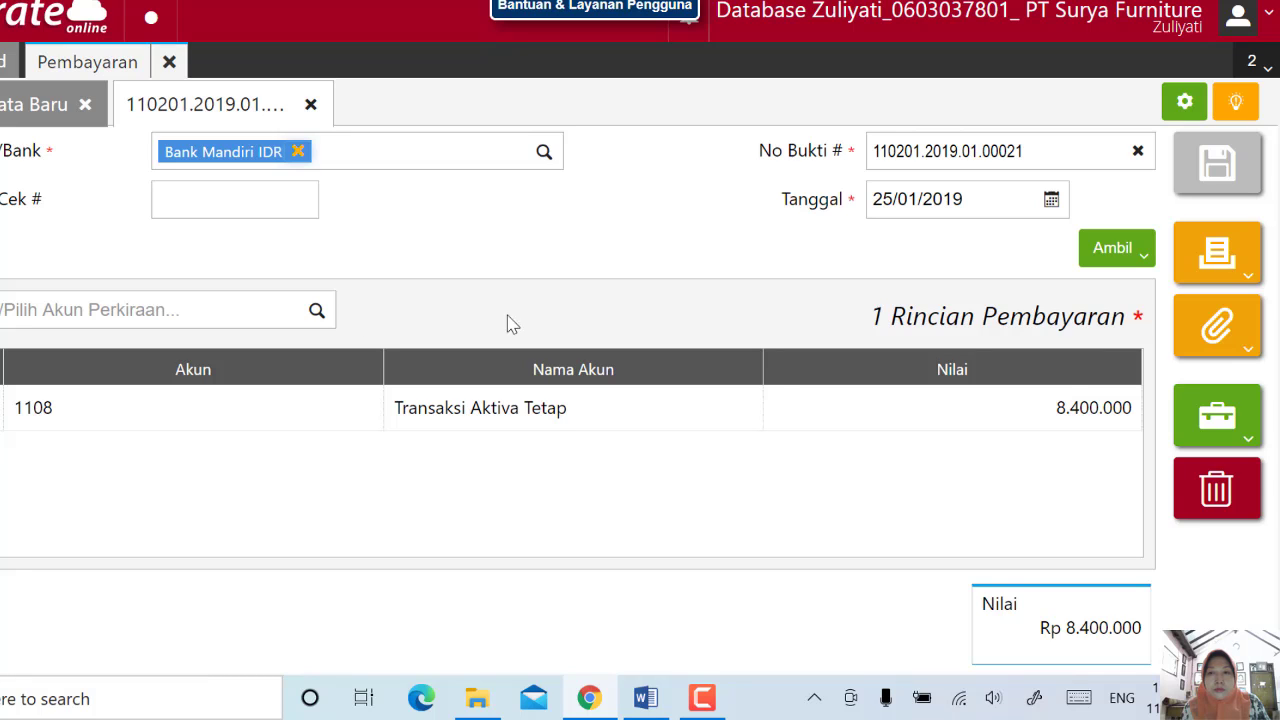
click(1218, 442)
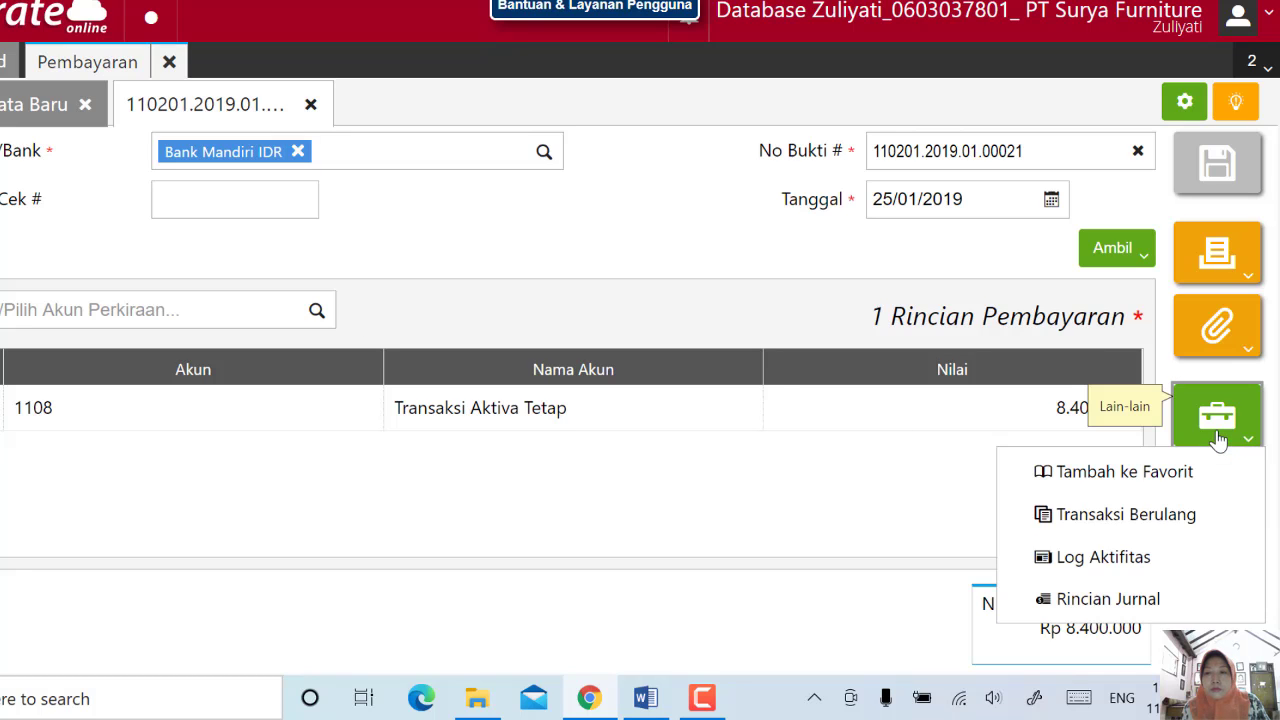
click(1153, 600)
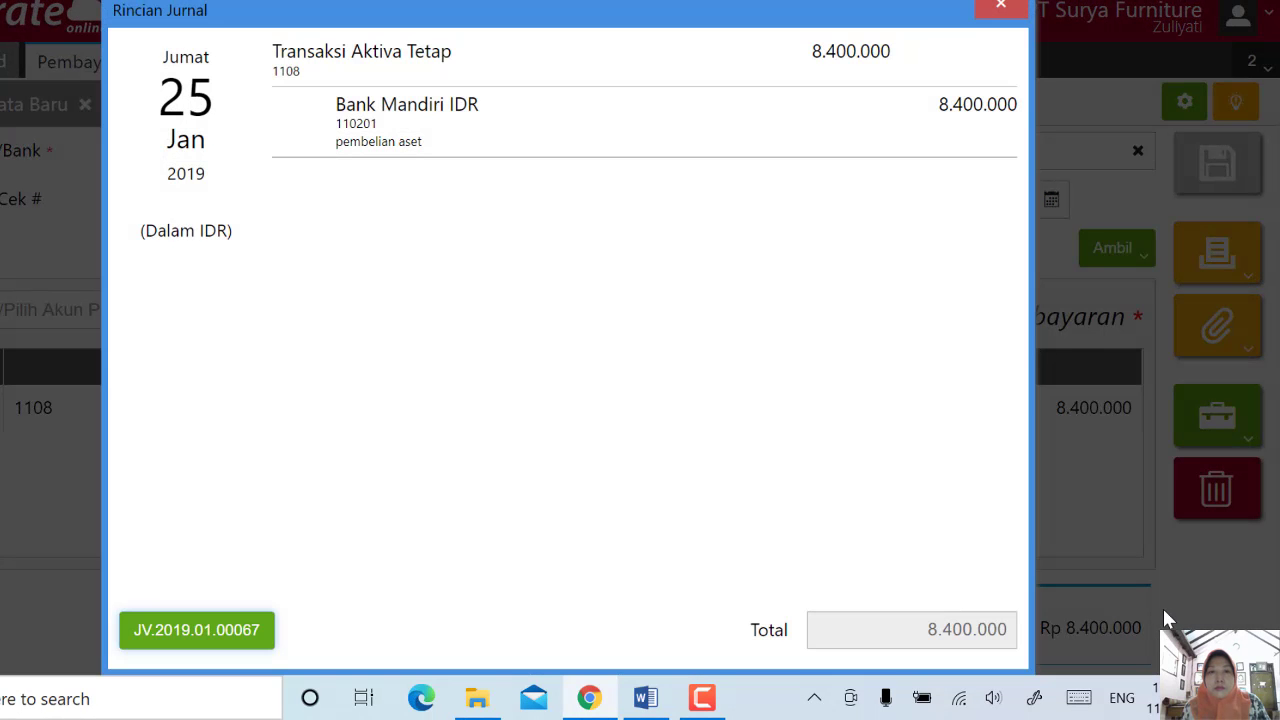
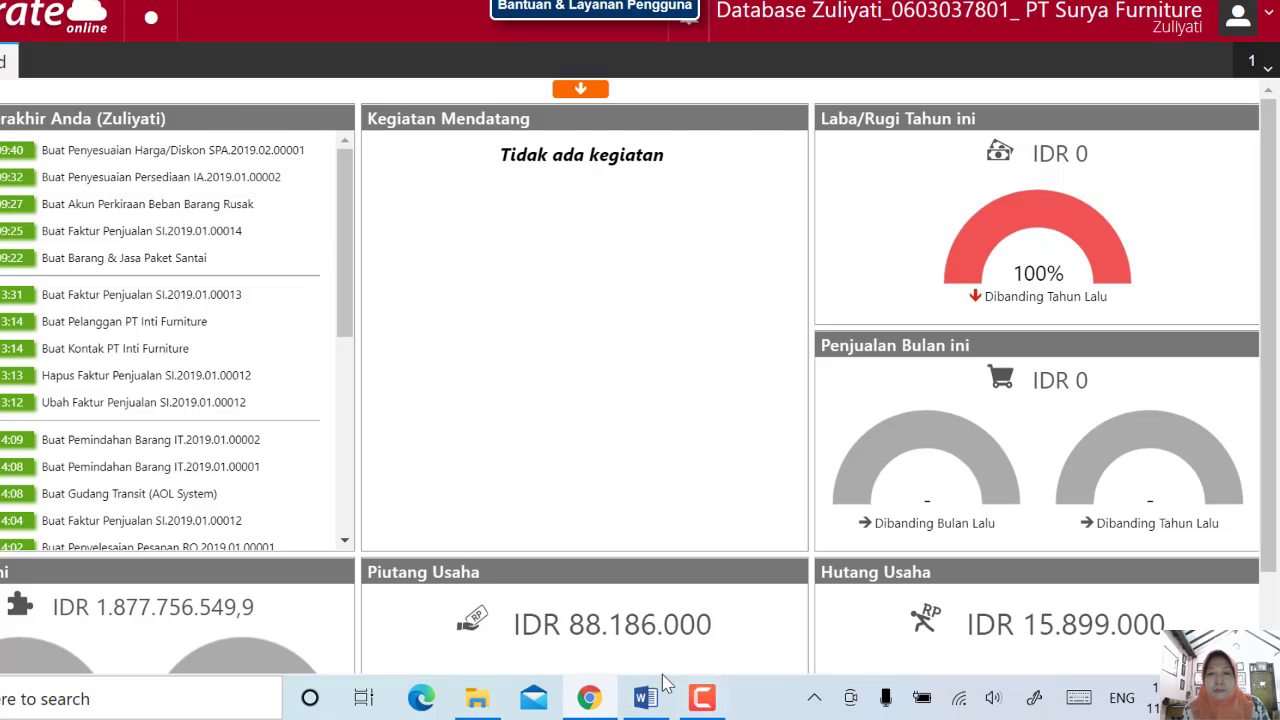
- Switch to the Word document and read the 26 Januari 2019 task on buying the Laptop Samsung on credit
click(645, 700)
scroll(509, 428, down, 8)
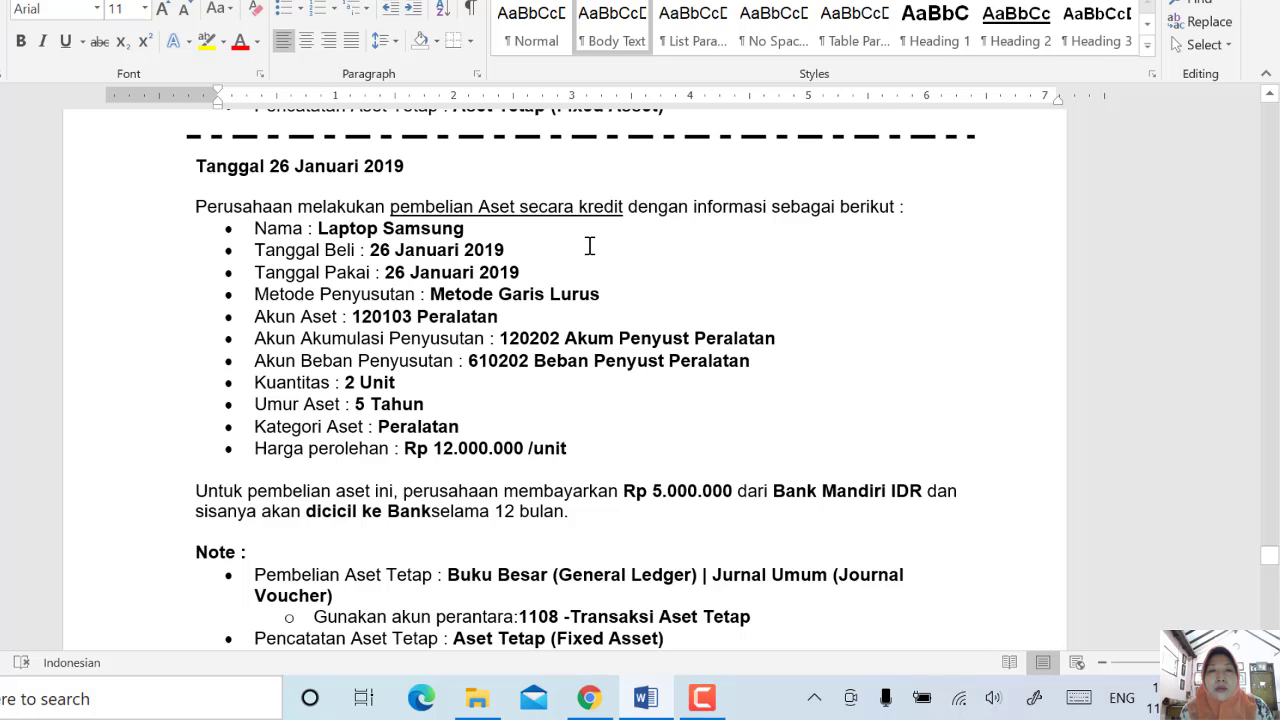
scroll(590, 246, down, 1)
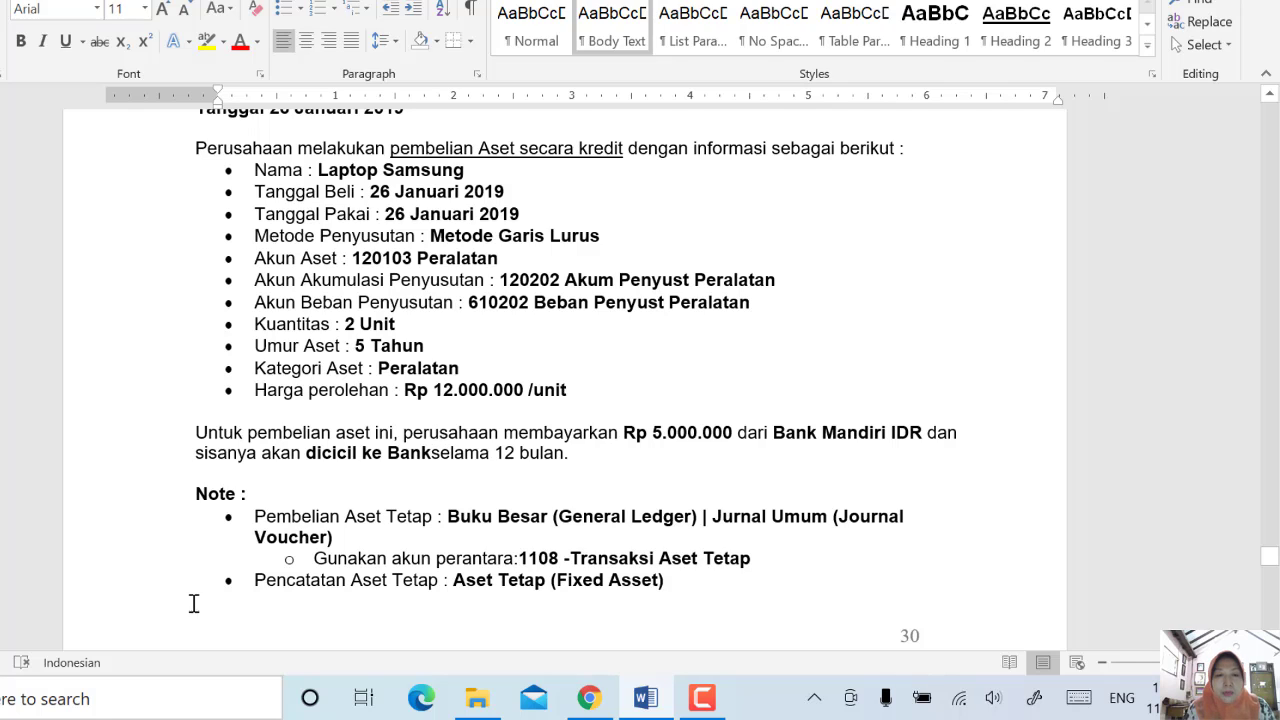
- Switch back to Accurate Online and open a new general journal entry (Jurnal Umum) in the general ledger
click(592, 697)
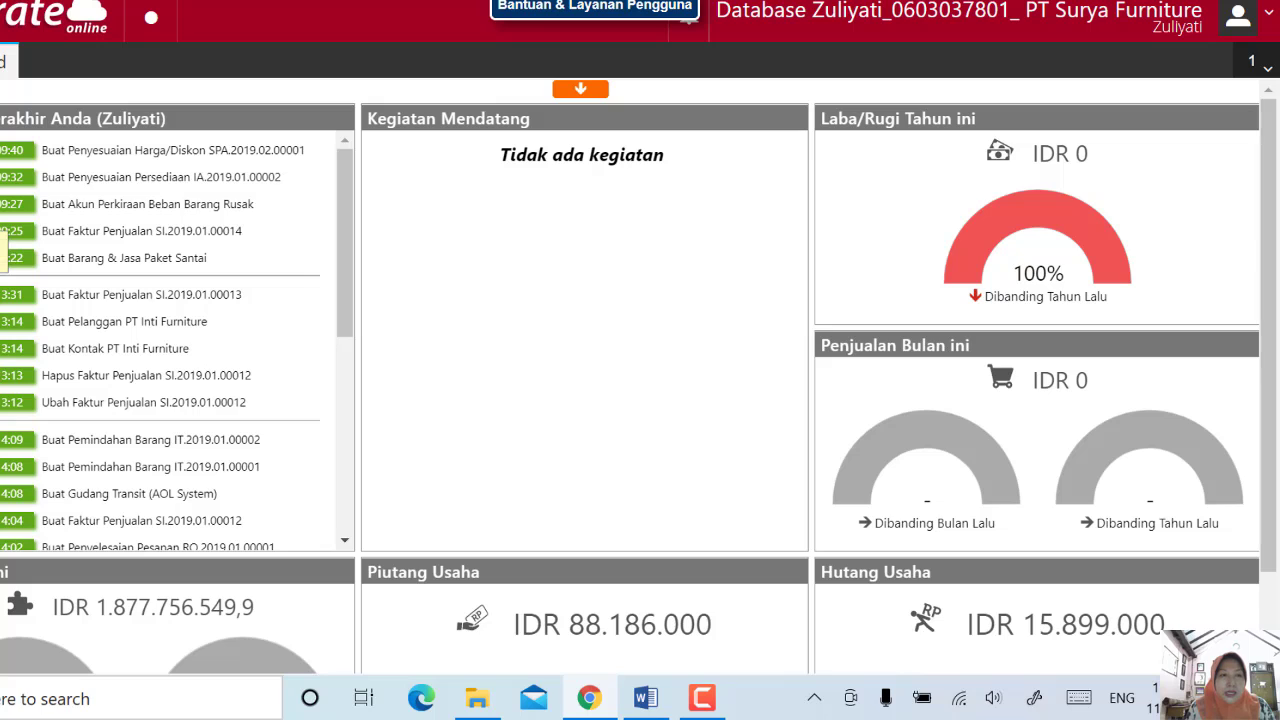
mouse_move(2, 200)
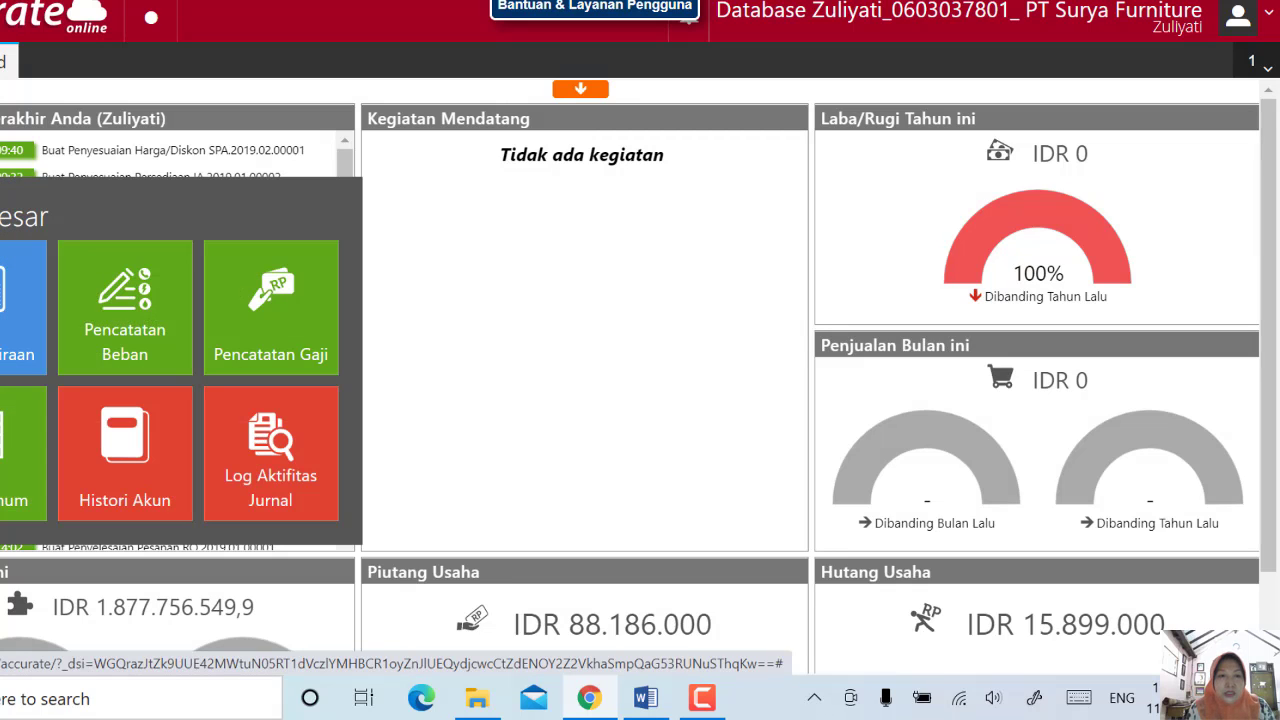
click(22, 455)
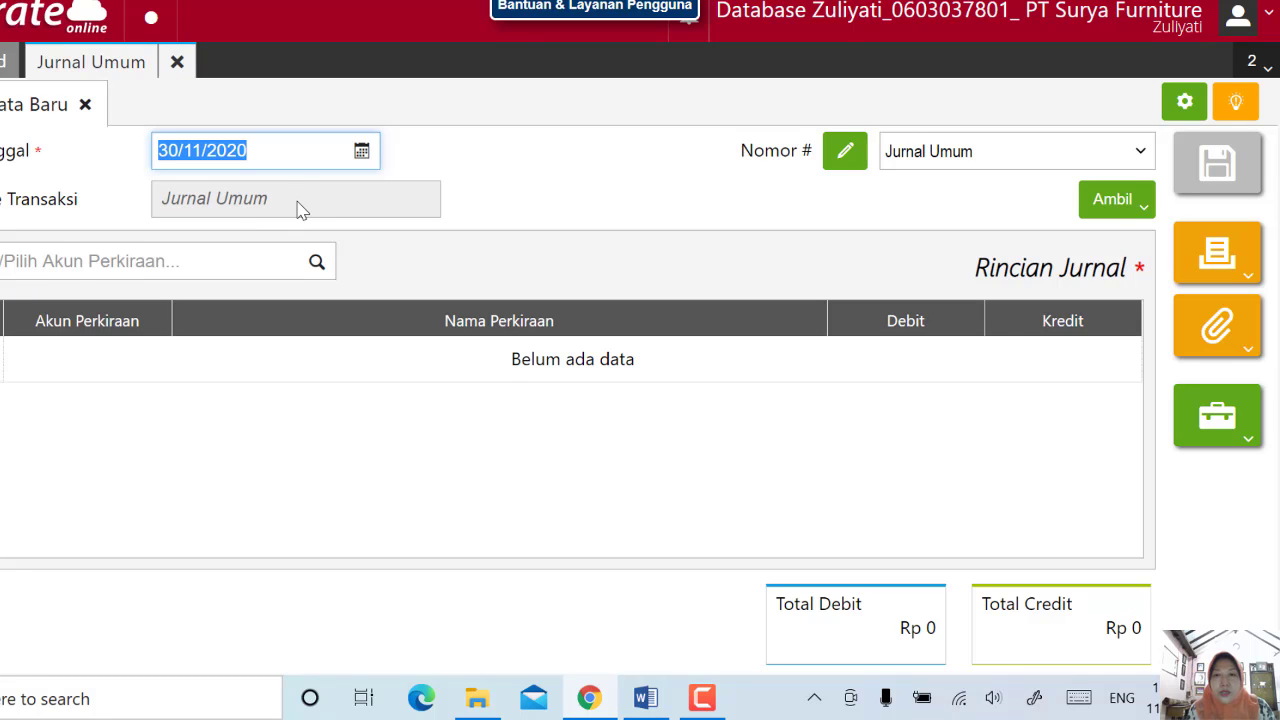
- Set the date of the new general journal entry to 26/01/2019
click(254, 149)
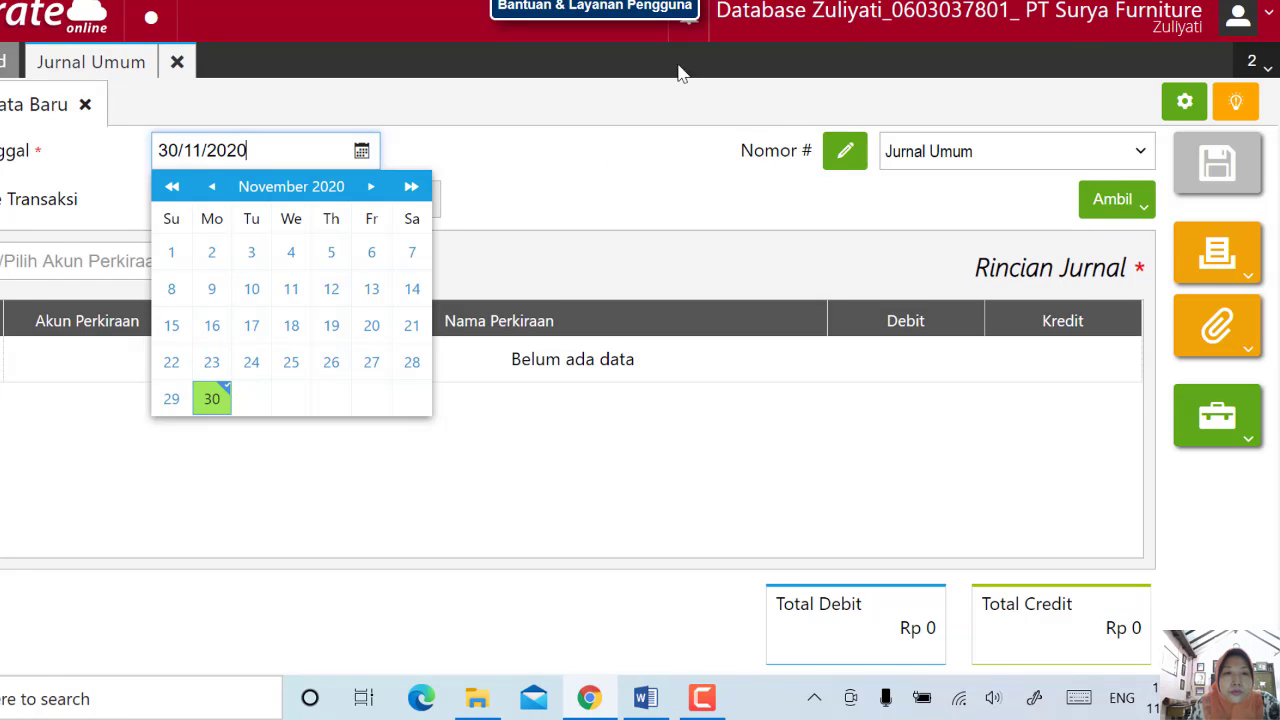
drag(277, 151, 165, 155)
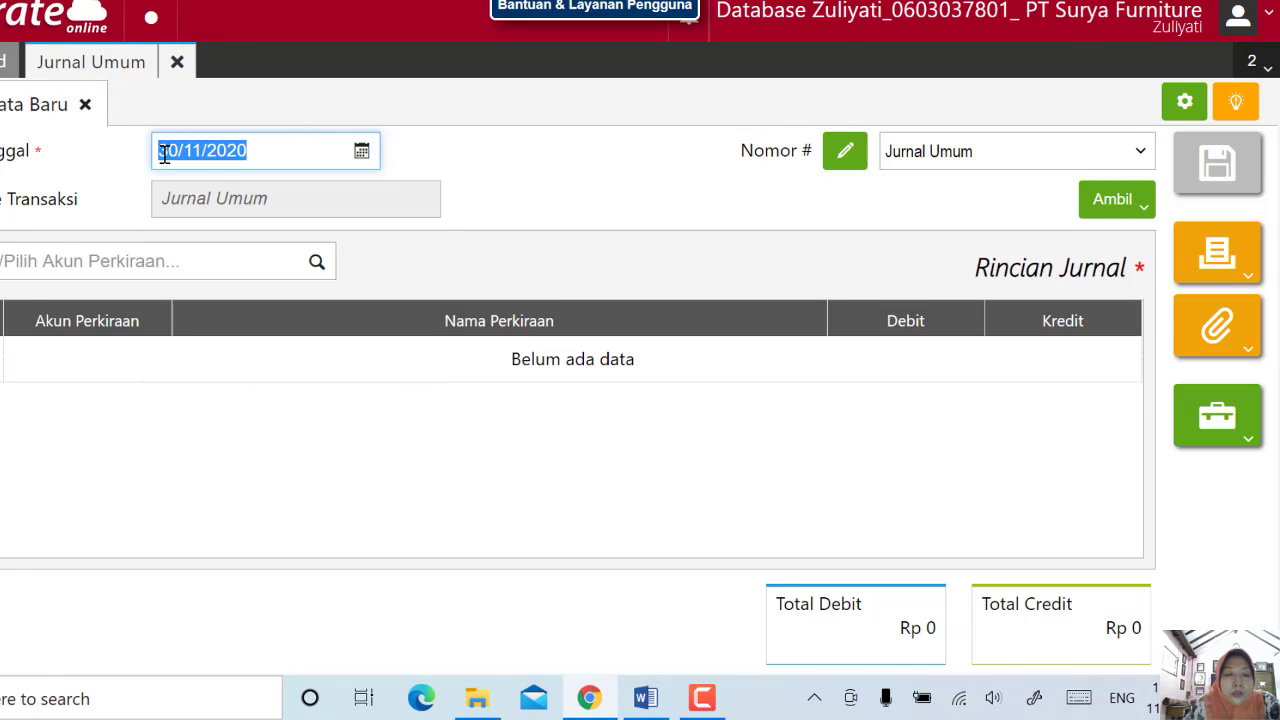
text(26/)
text(01/20)
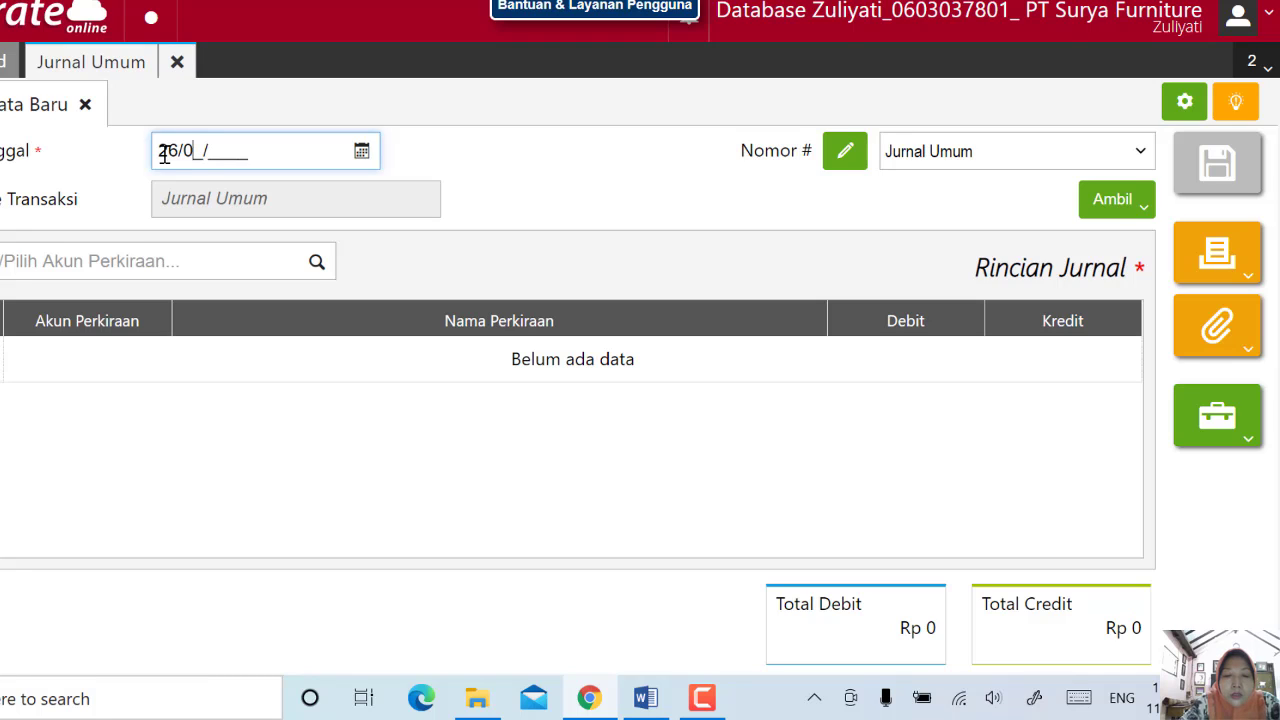
text(19)
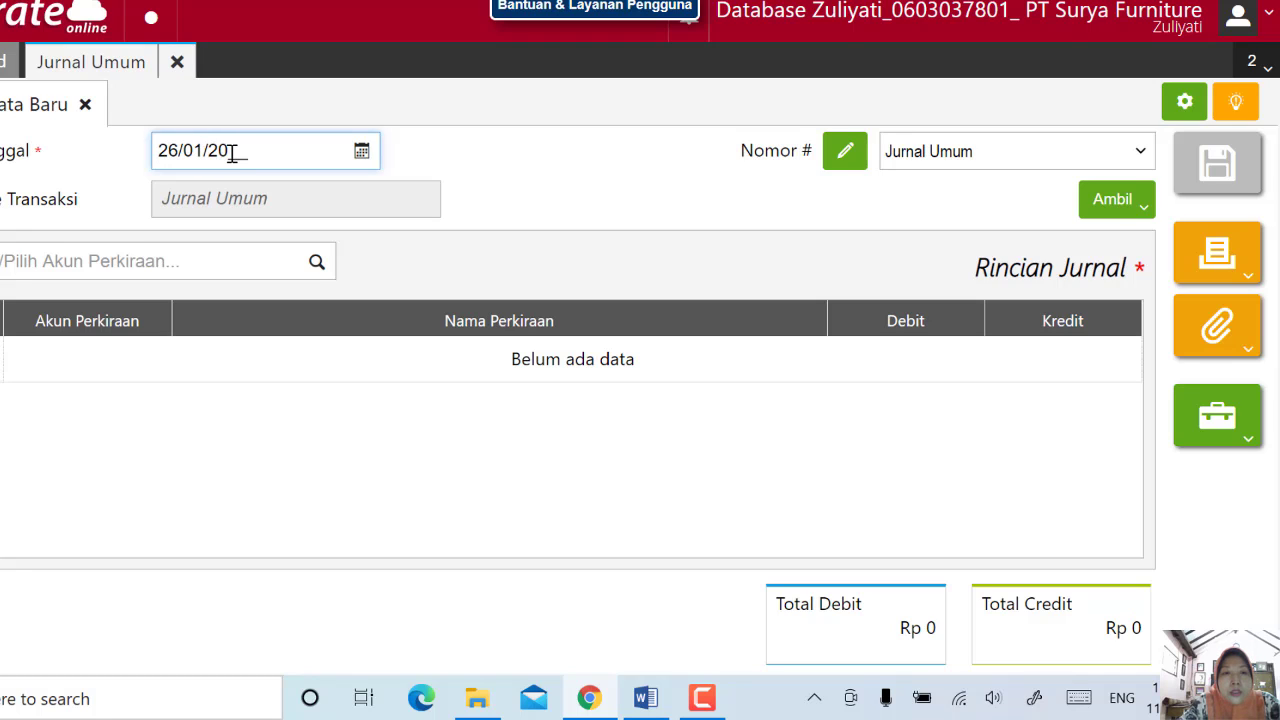
click(474, 264)
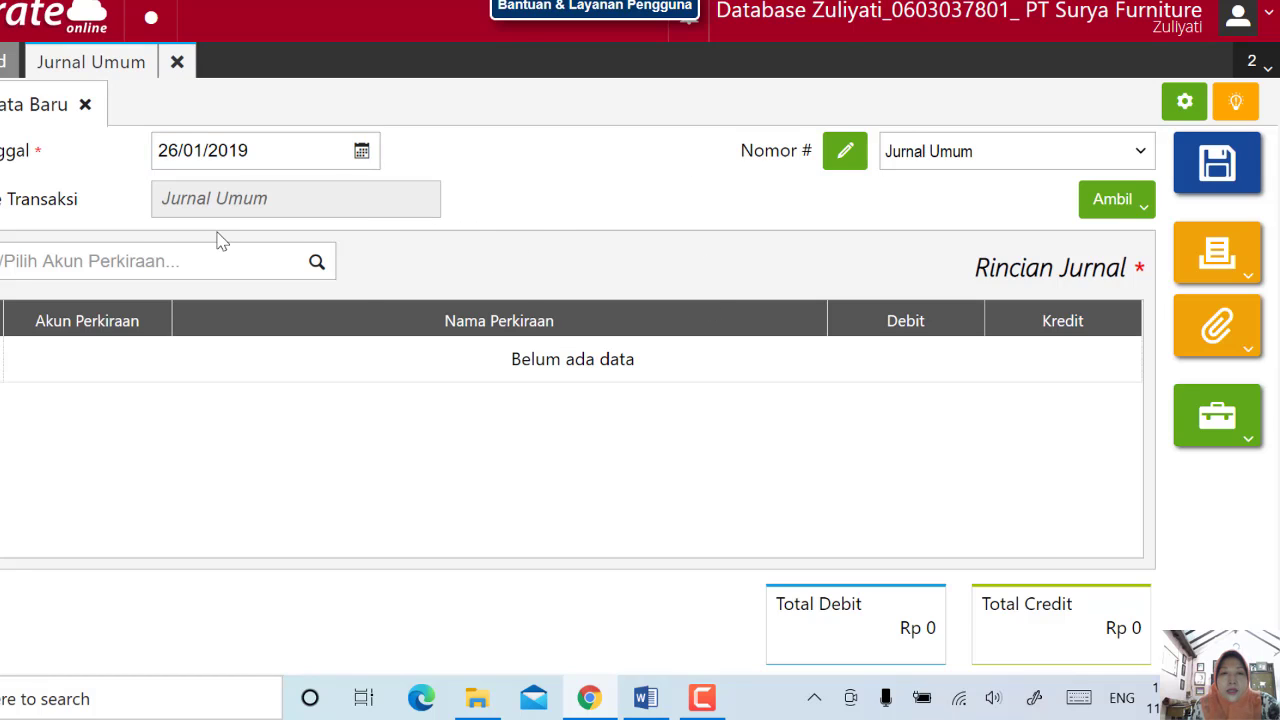
- Add a journal line for the Transaksi Aktiva Tetap account with a debit of Rp 24.000.000
click(320, 270)
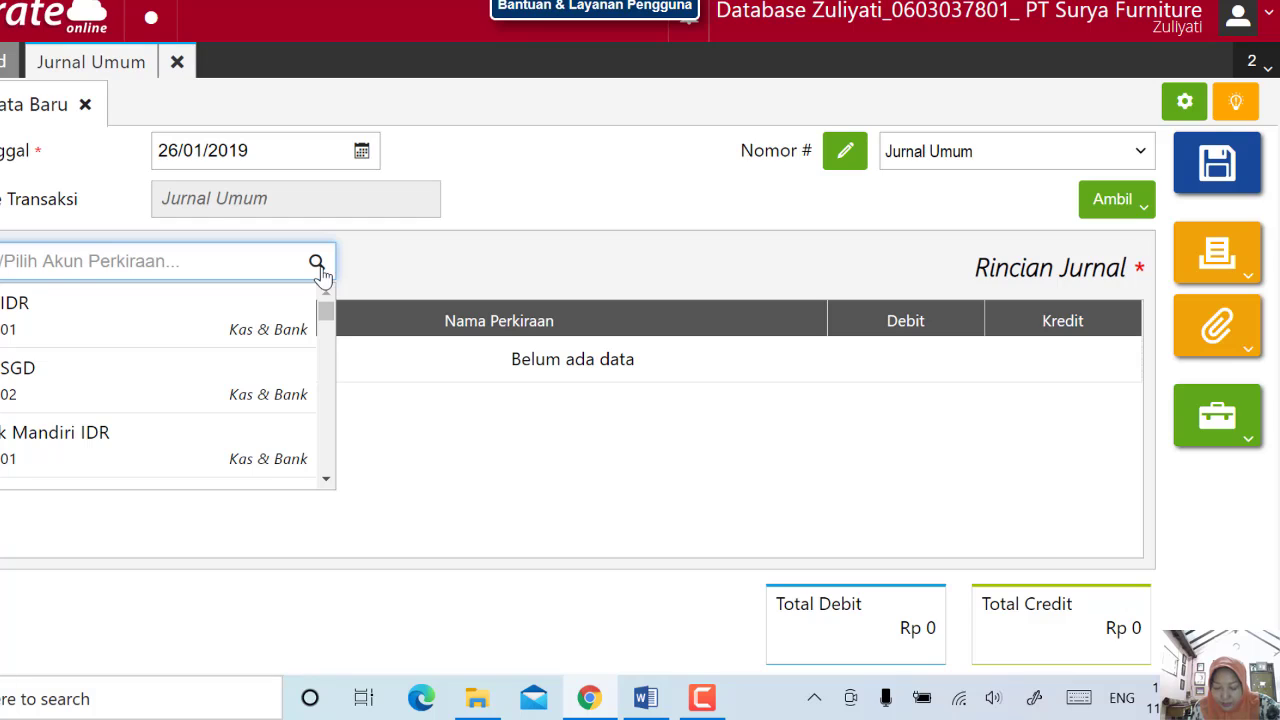
click(205, 266)
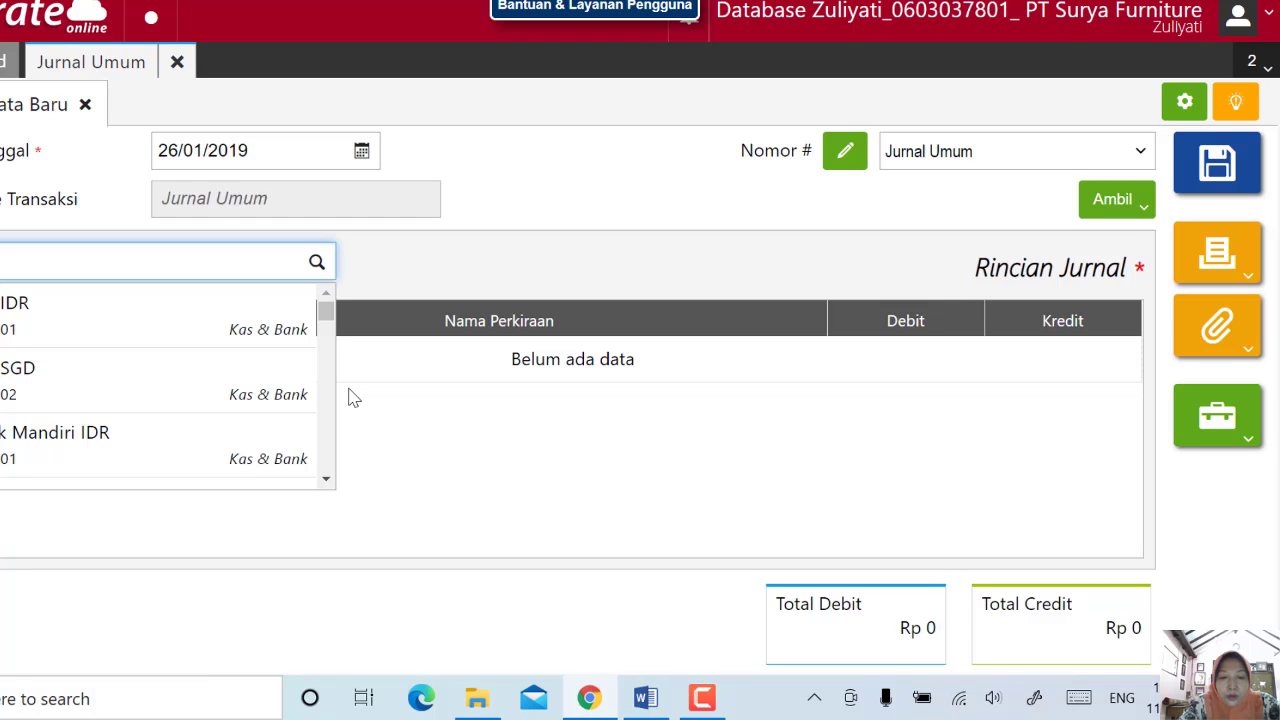
text(3)
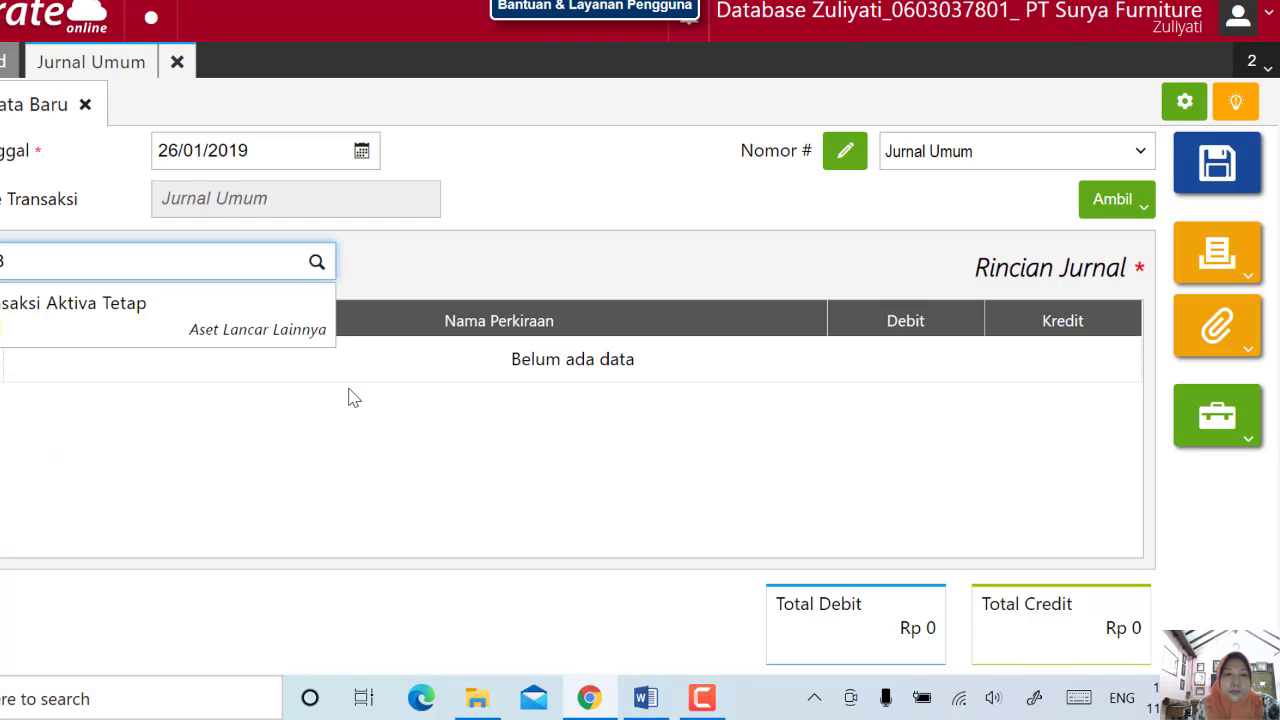
click(111, 326)
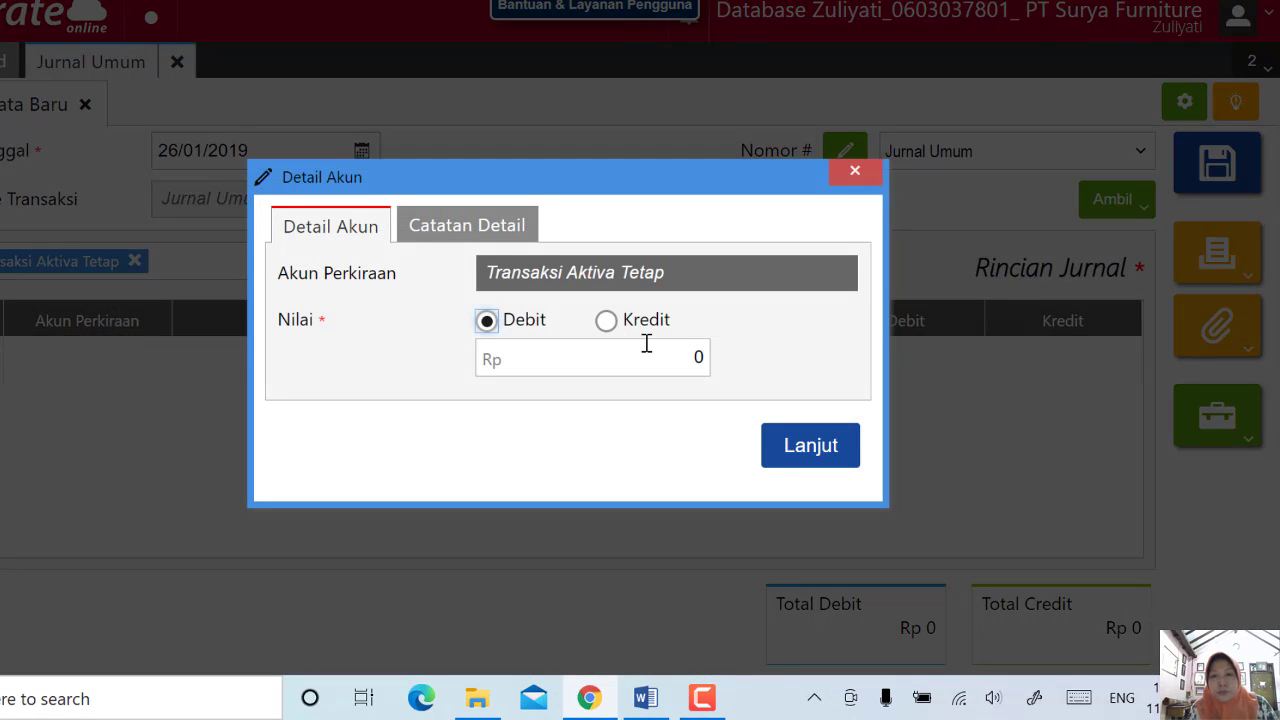
click(549, 365)
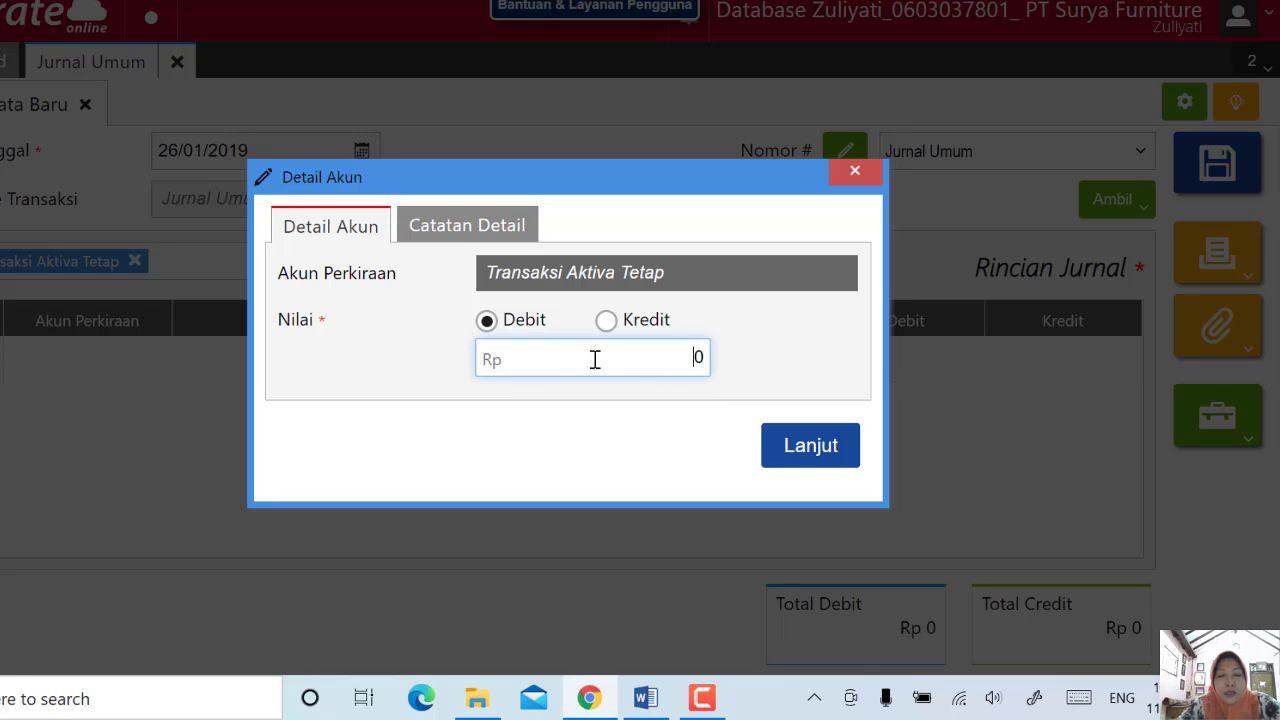
text(24.)
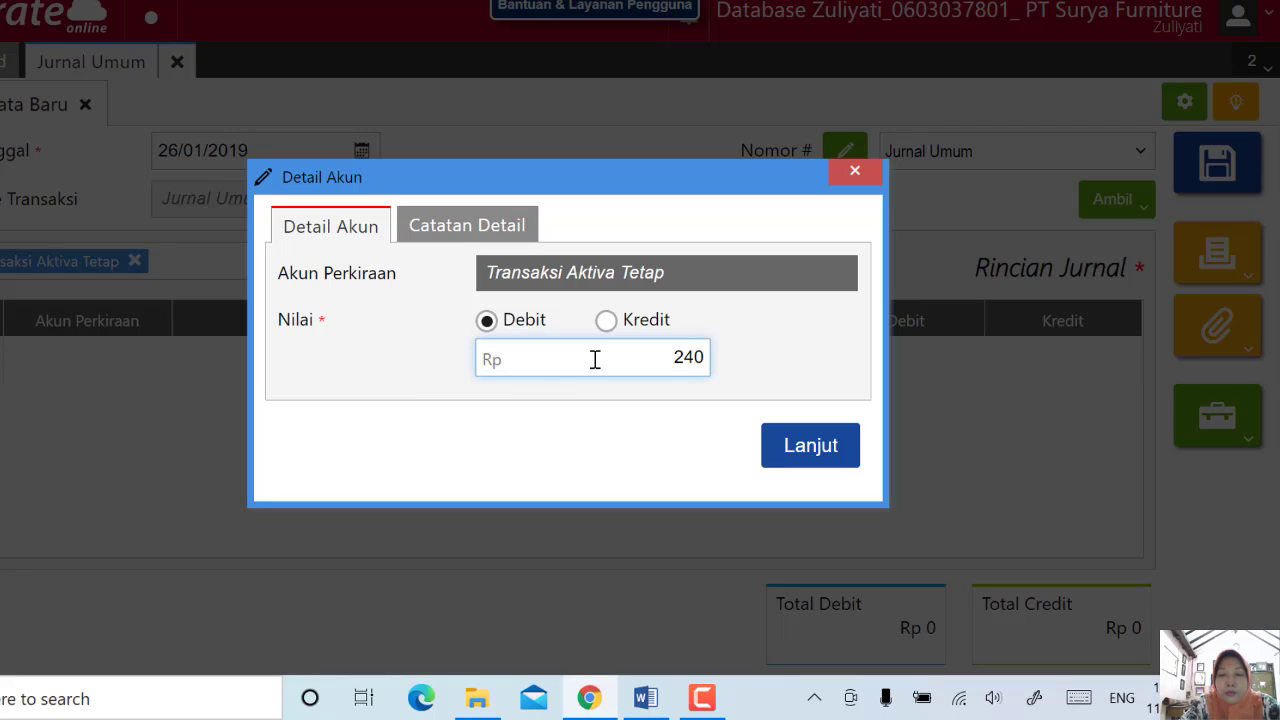
text(0)
text(00)
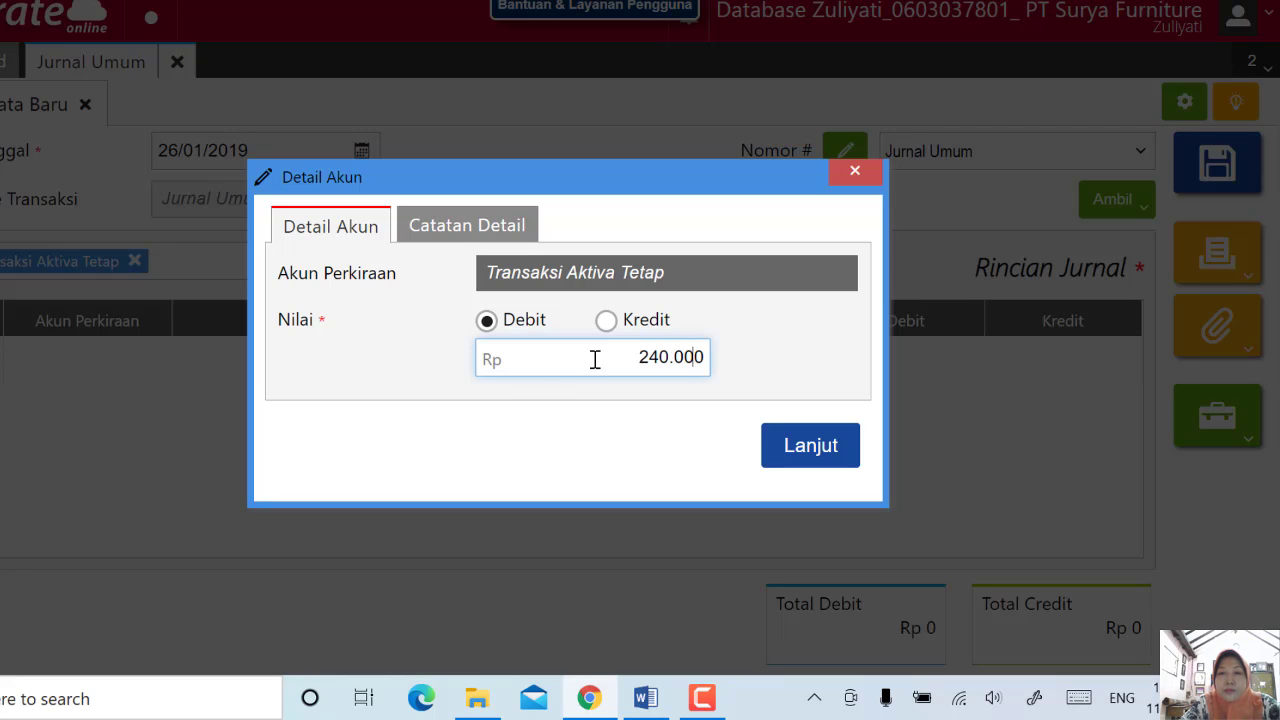
text(.00)
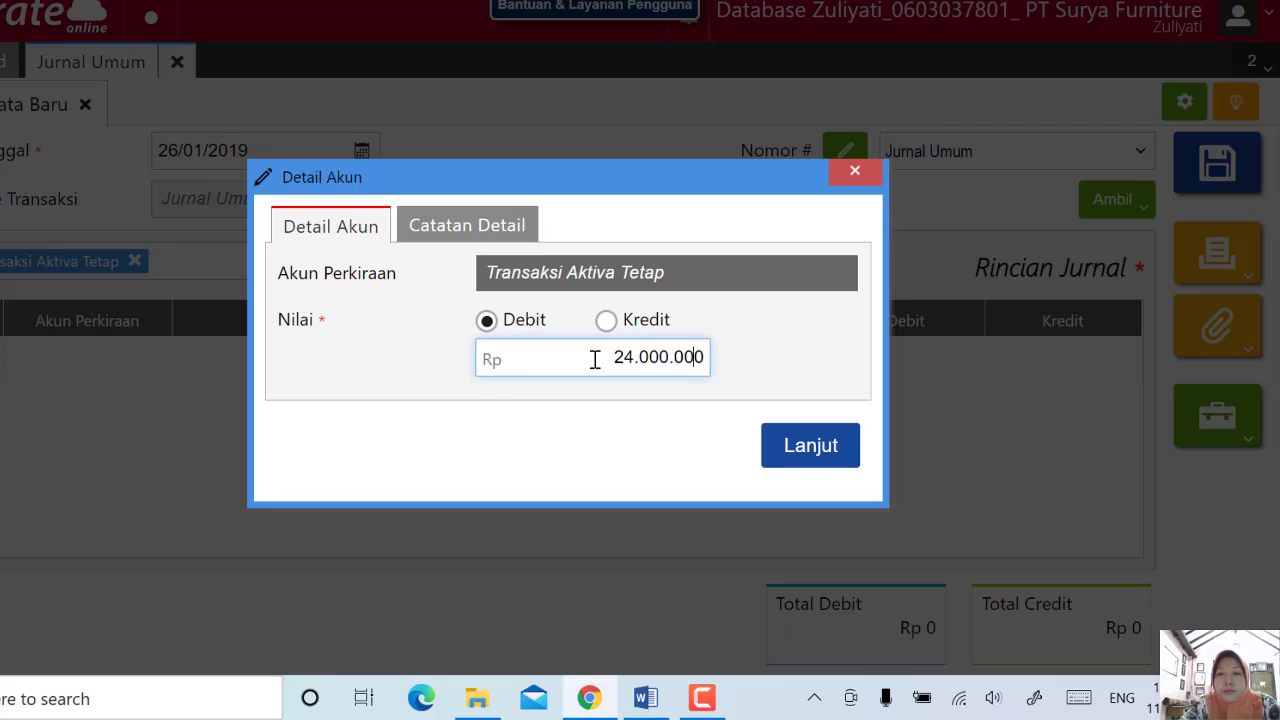
click(776, 370)
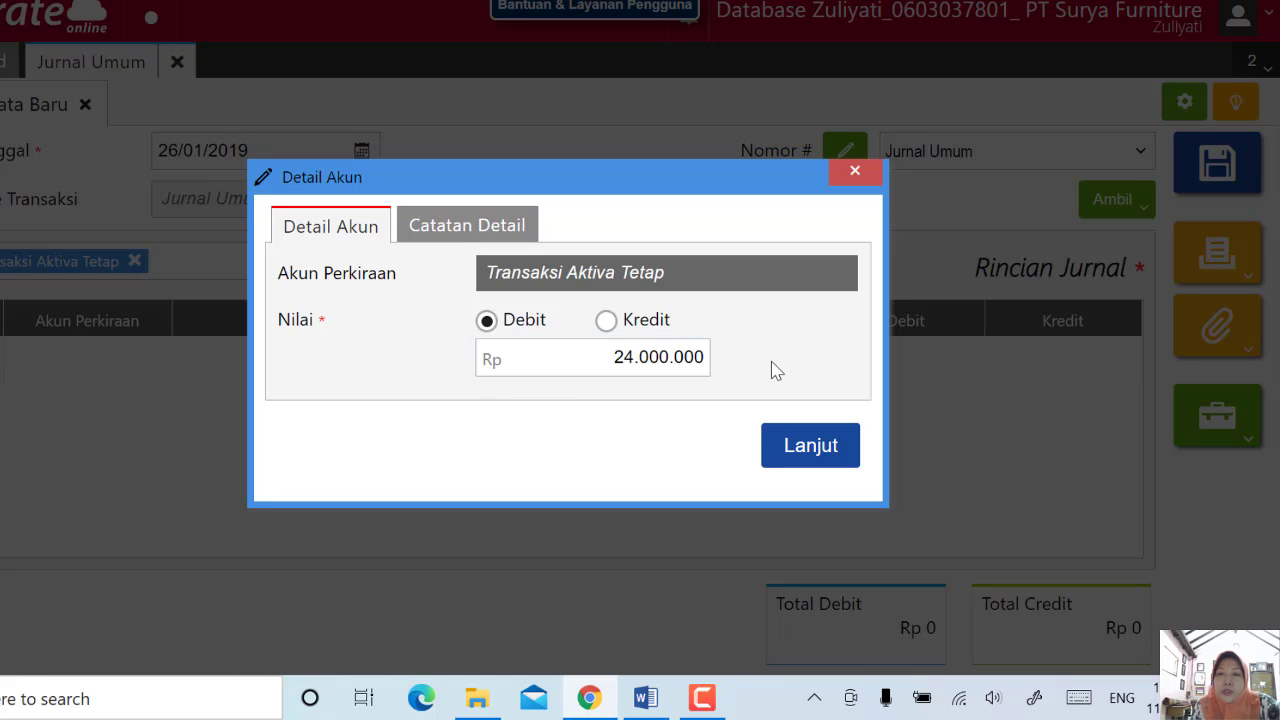
click(818, 450)
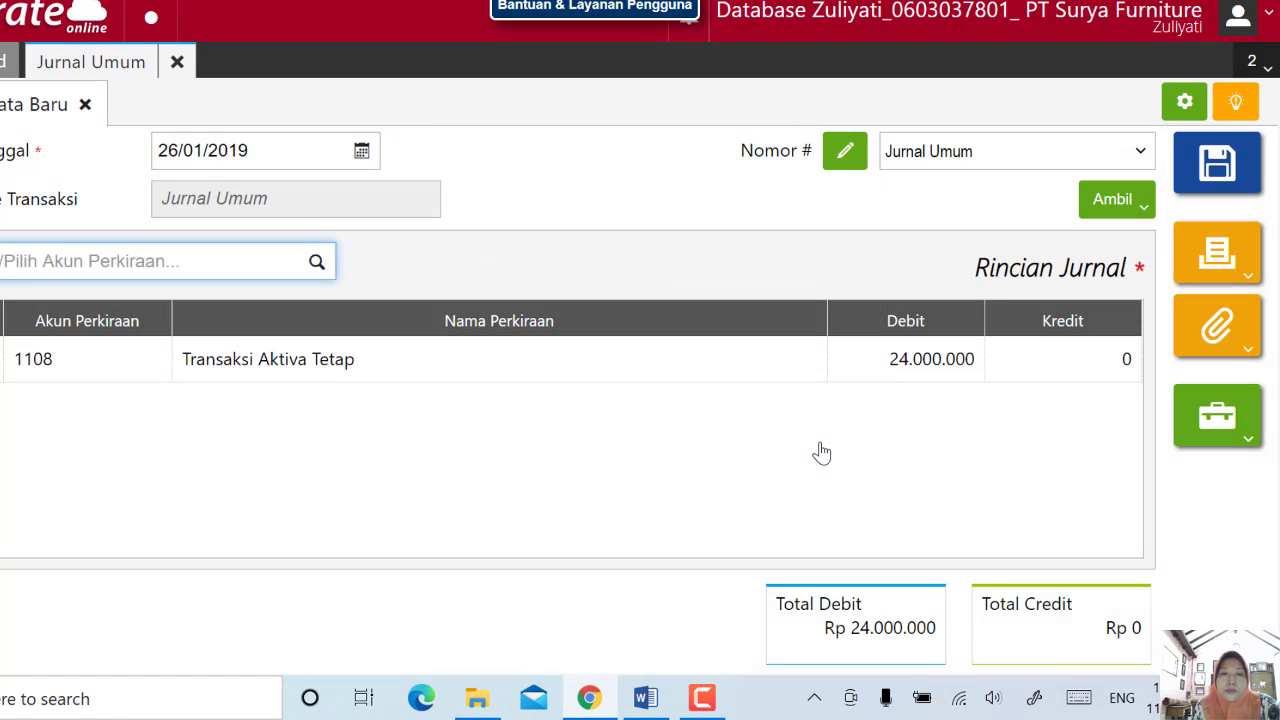
- Add a journal line for the Bank Mandiri IDR account with a credit of Rp 5.000.000
click(226, 261)
text(bank)
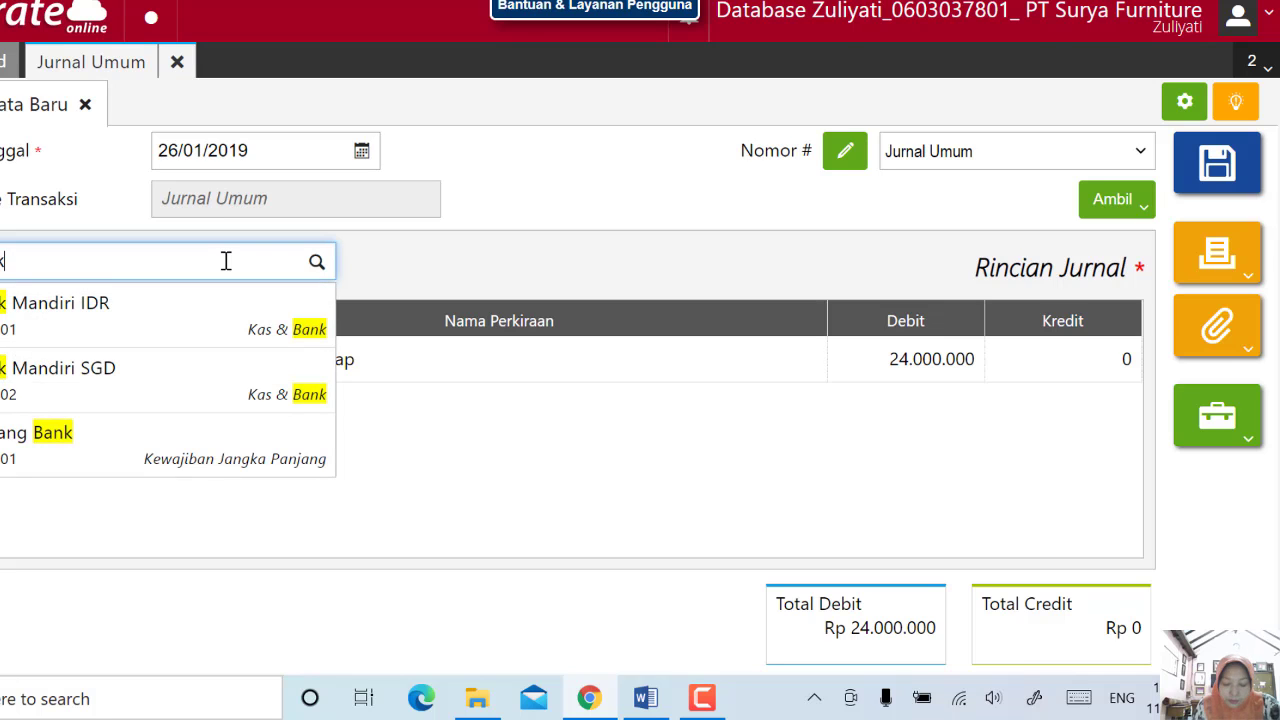
click(146, 331)
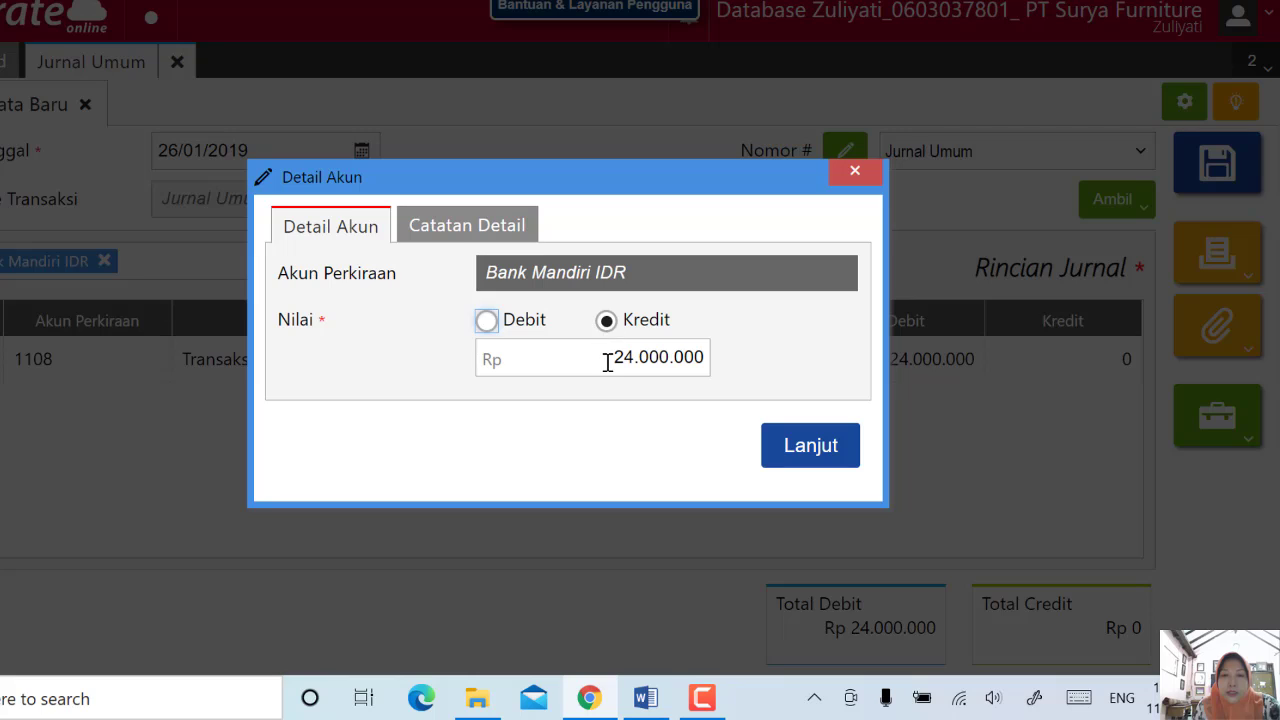
drag(606, 360, 705, 363)
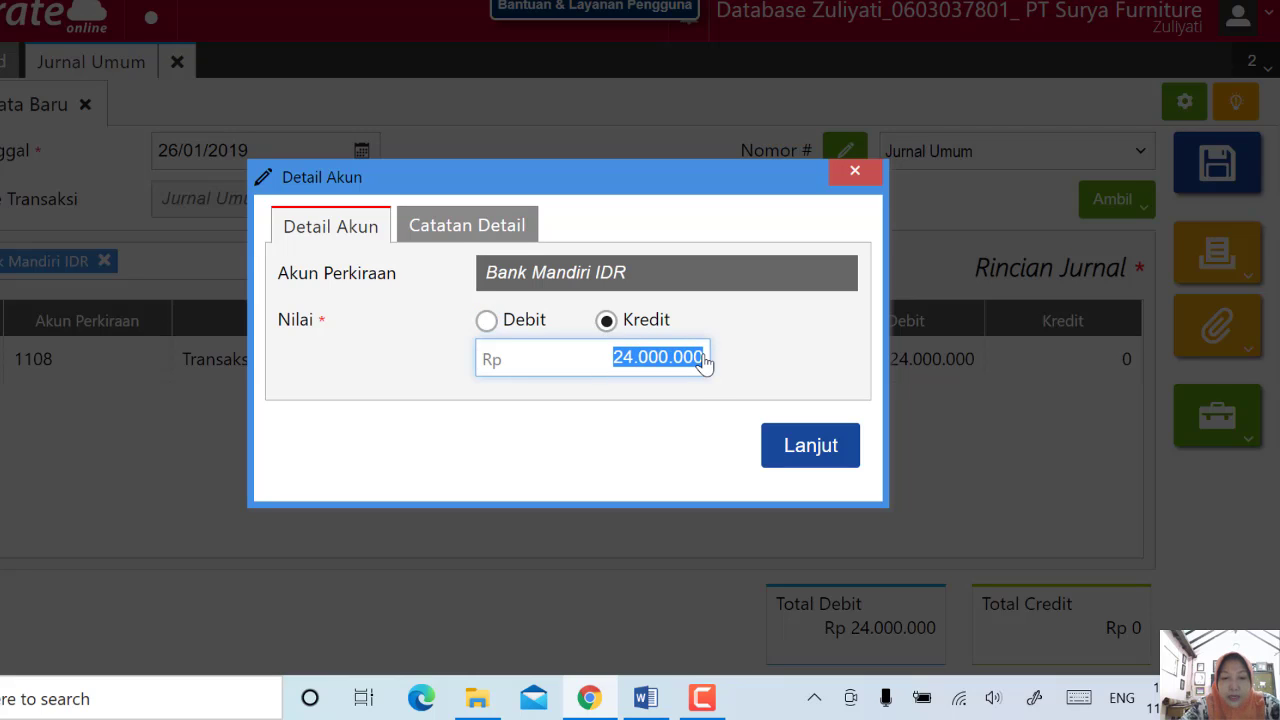
key(BackSpace)
text(5.000.000)
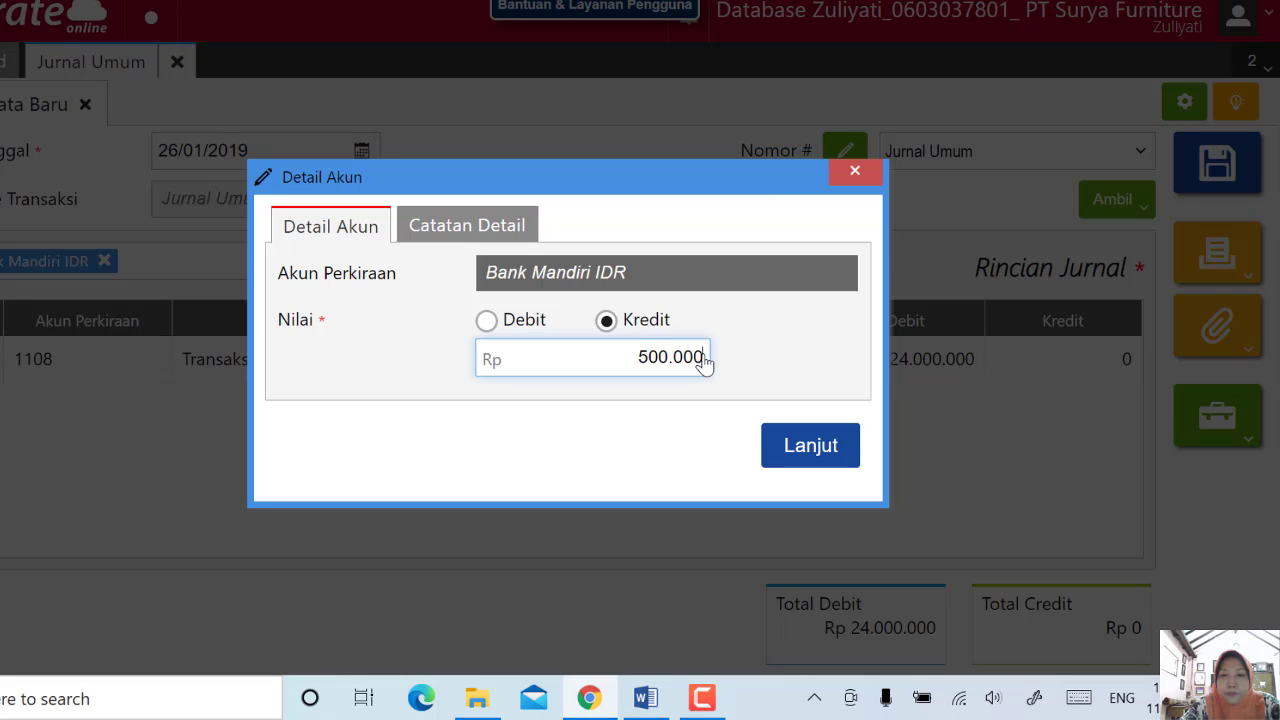
click(794, 449)
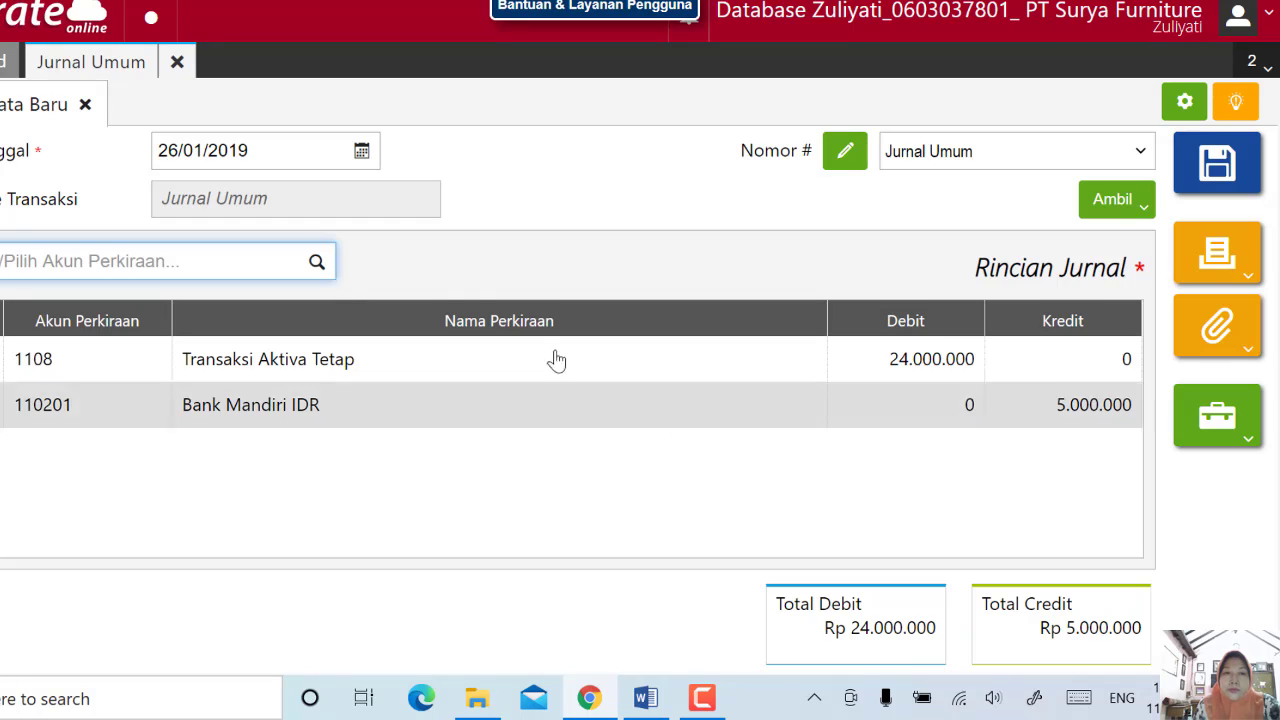
- Add a journal line for the Hutang Bank account with a credit of Rp 19.000.000
click(271, 262)
text(hutang)
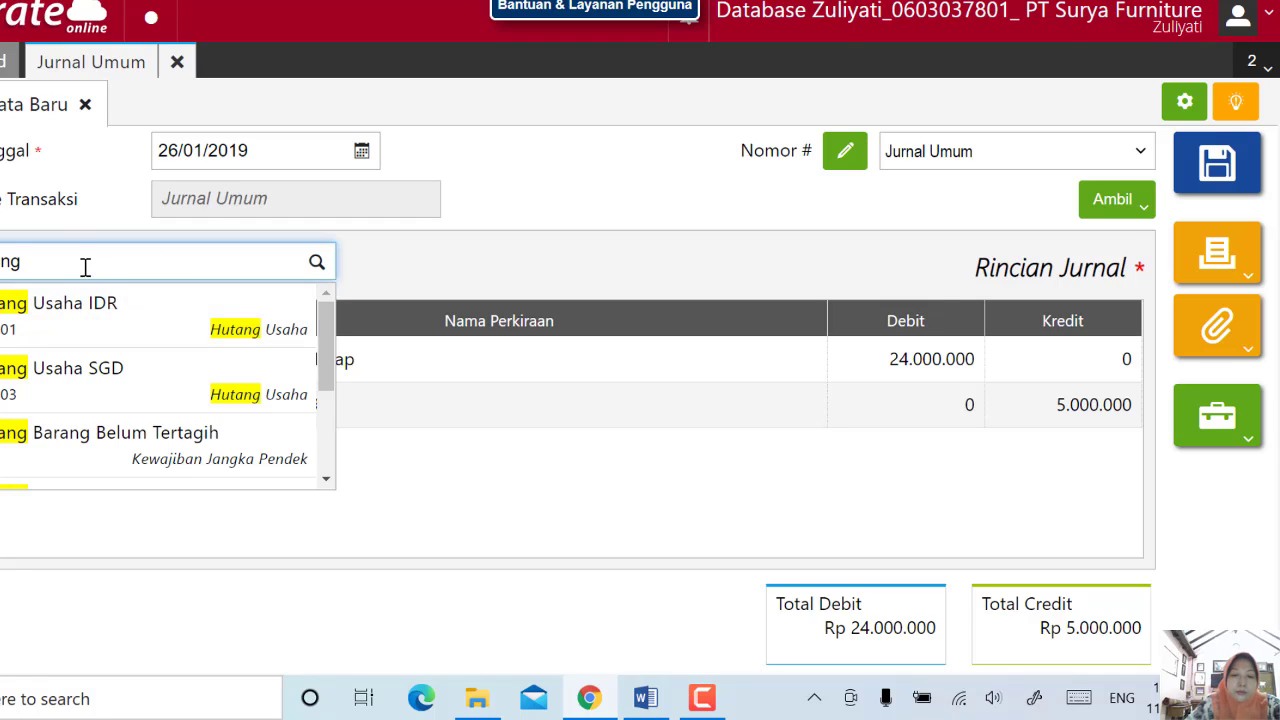
text(bank)
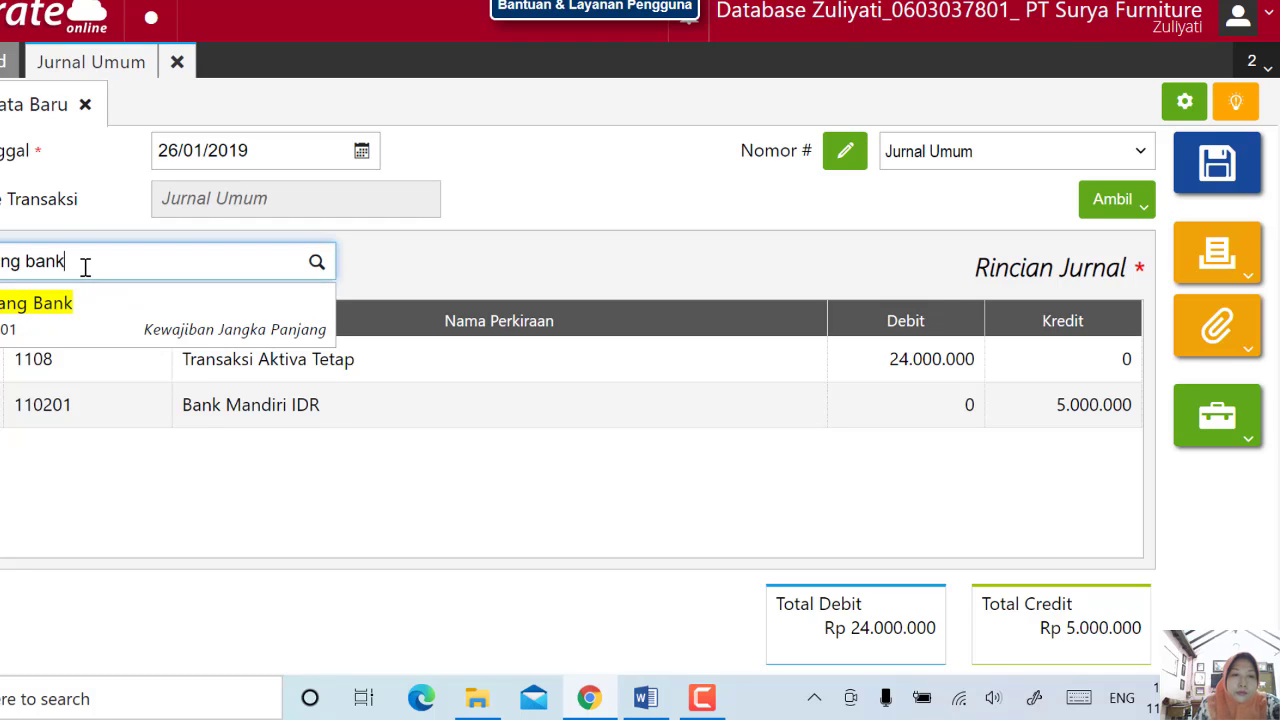
click(96, 328)
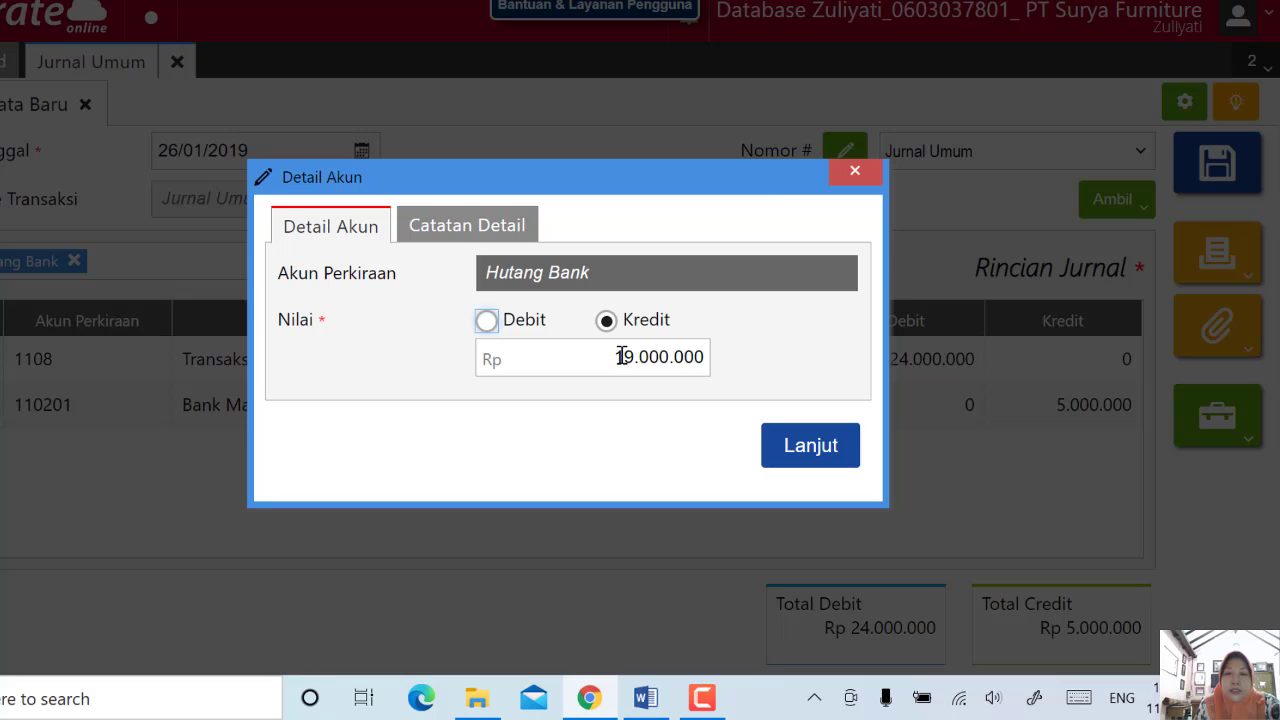
click(818, 462)
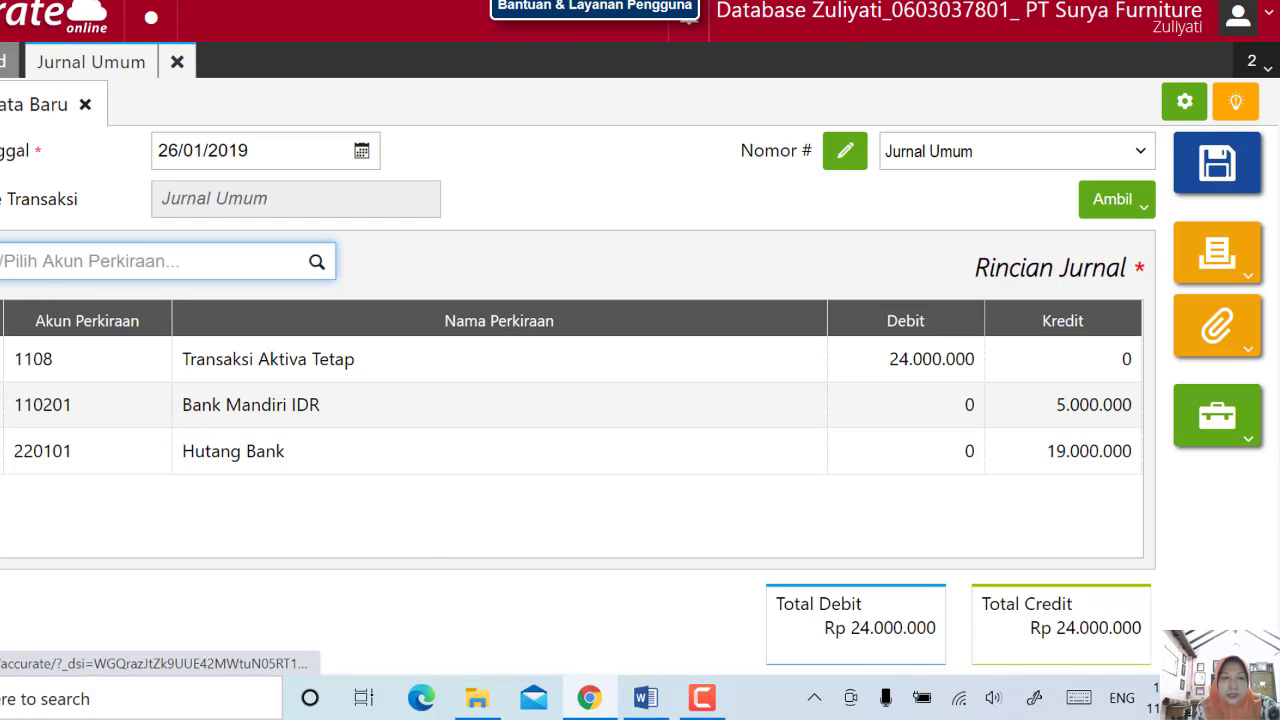
- Enter "pembelian laptop secara kredit" as the journal's description (Keterangan) in the additional information
click(2, 300)
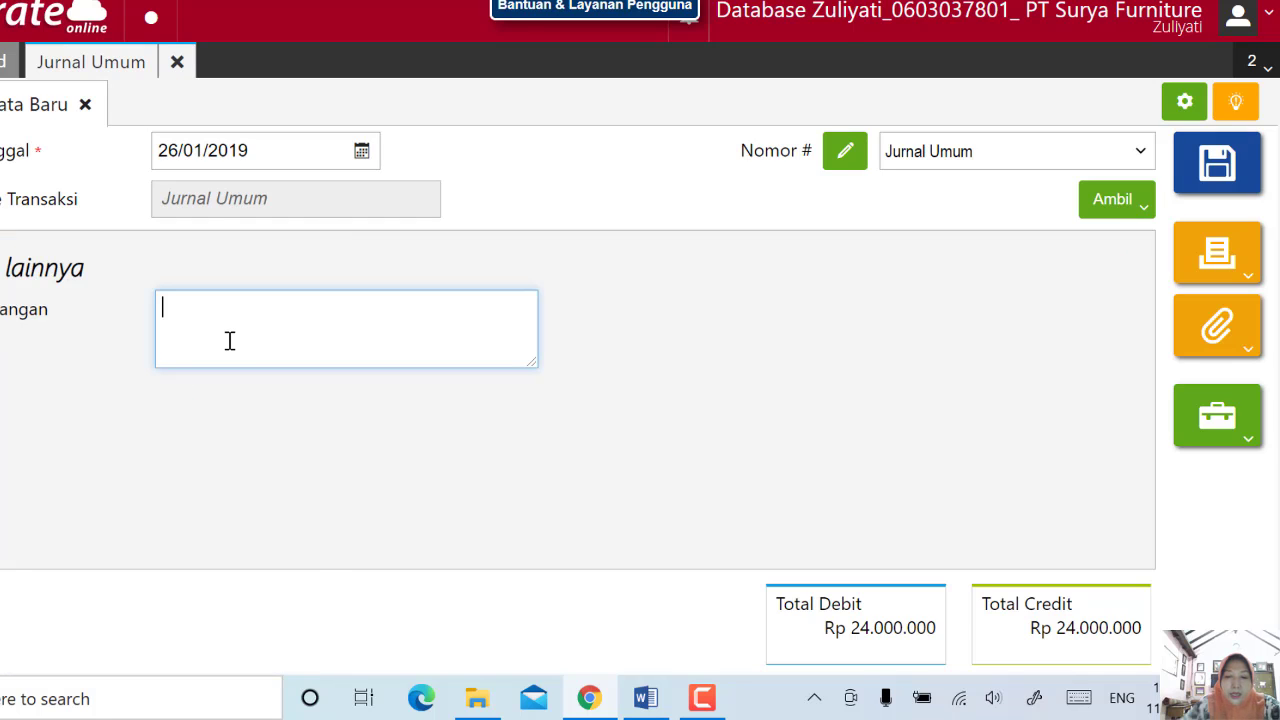
text(pembel)
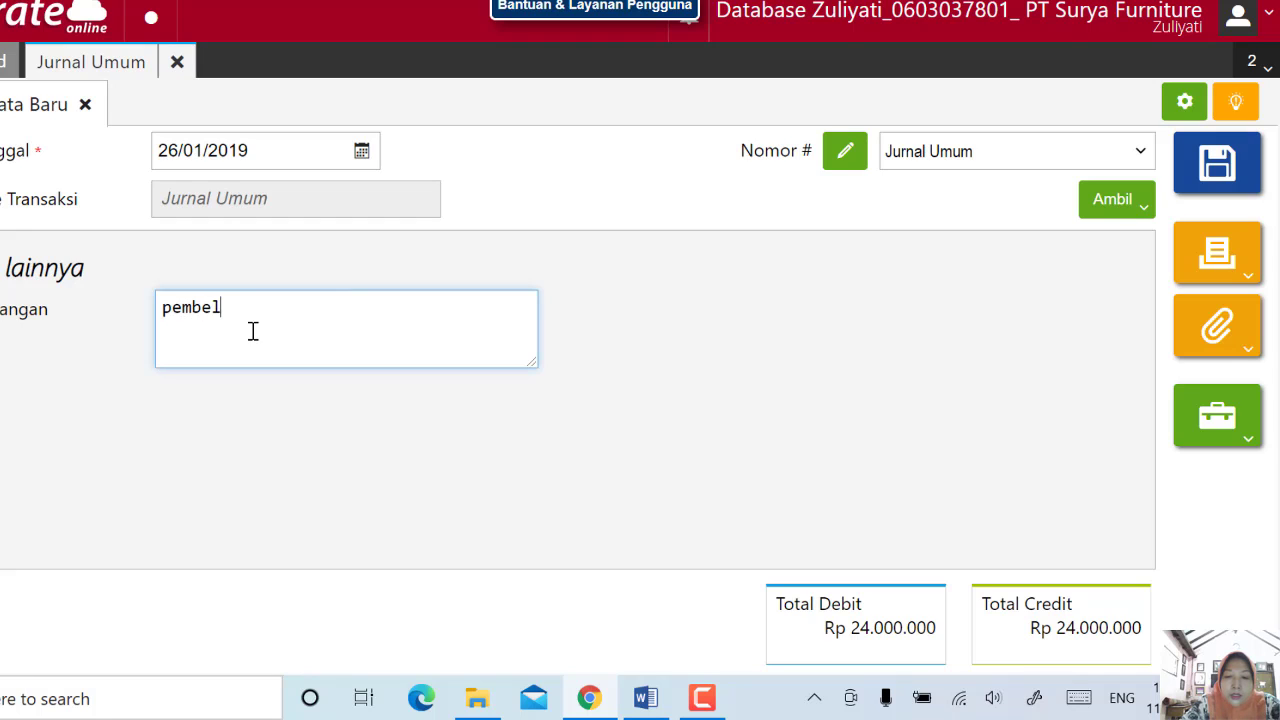
text(ian laptop sc)
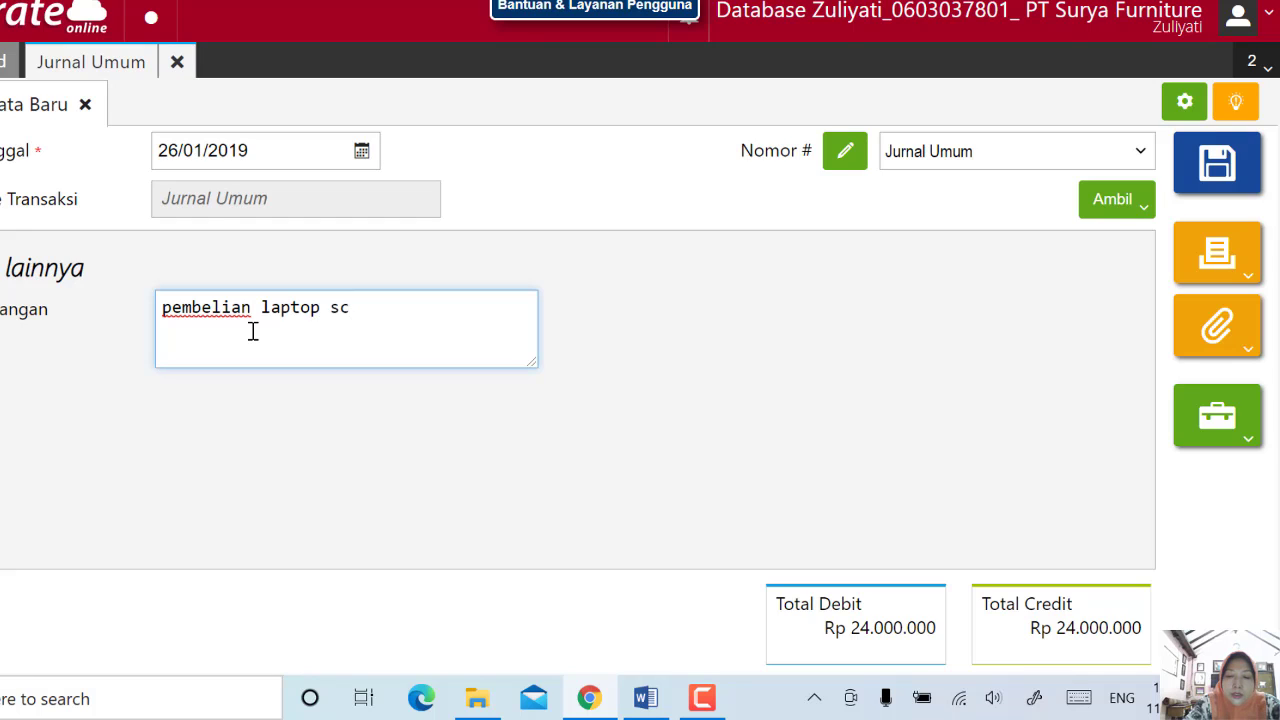
key(BackSpace)
text(ecara)
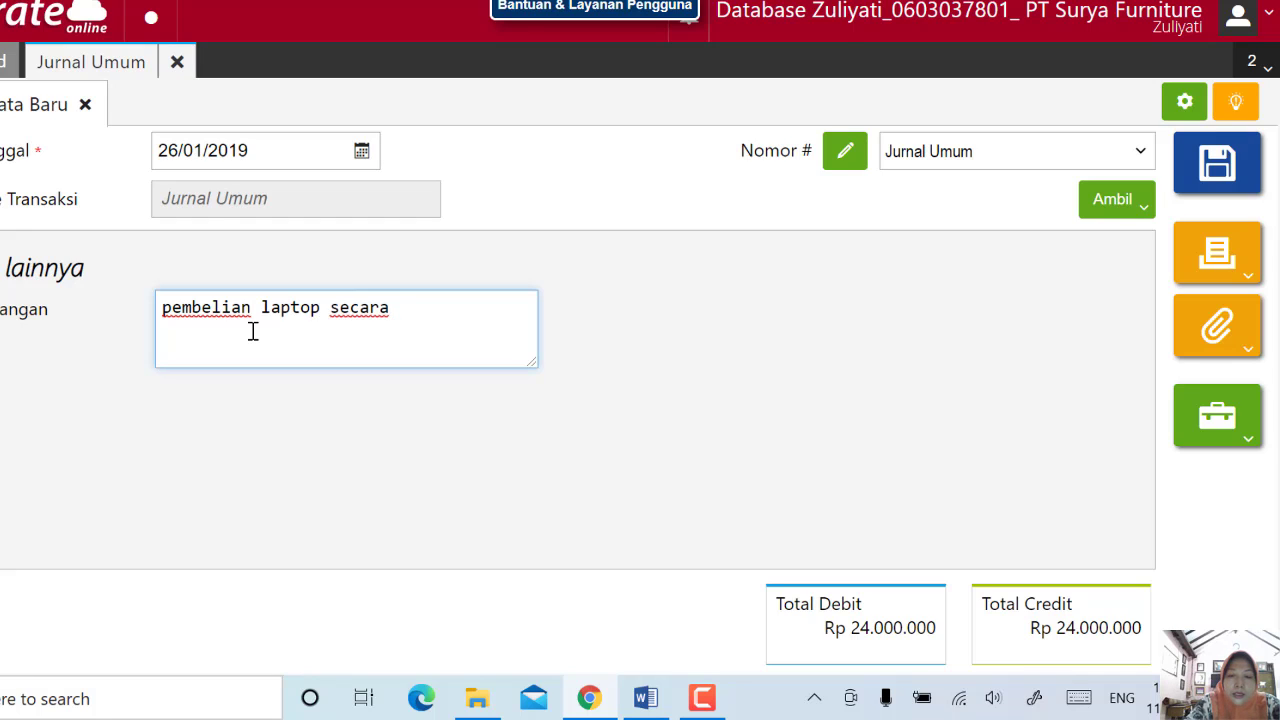
text( kredit)
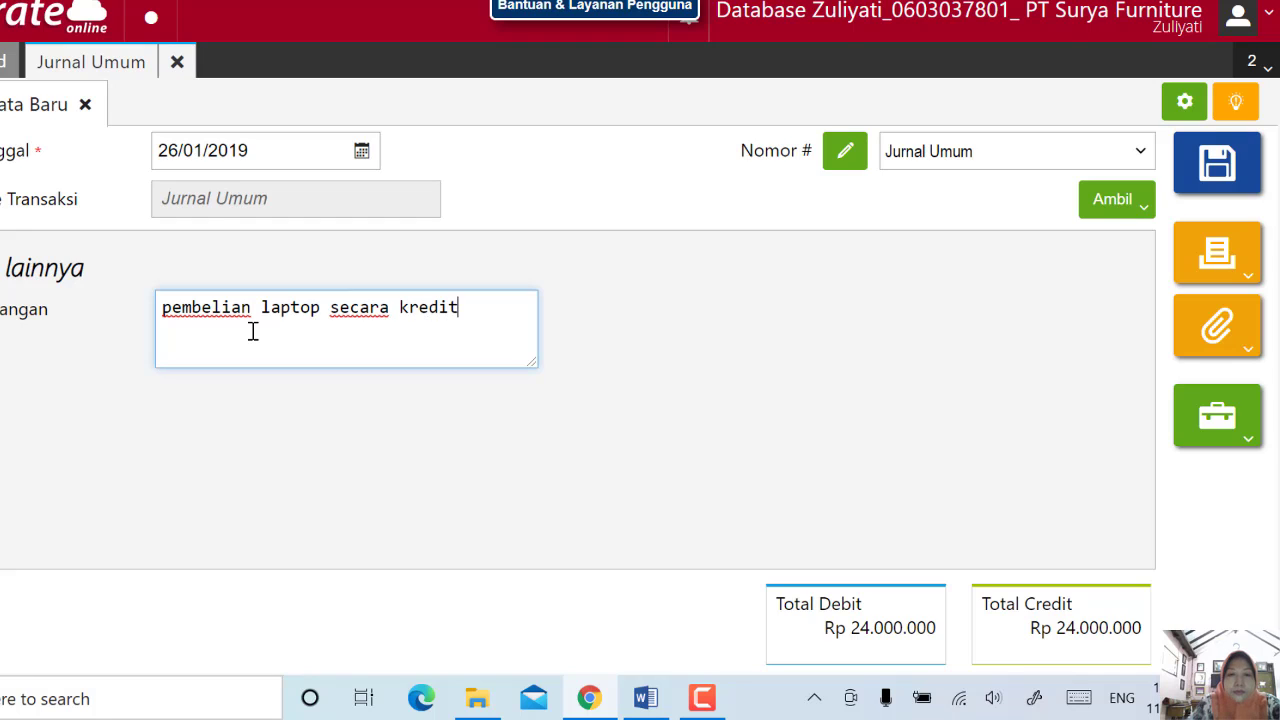
click(378, 462)
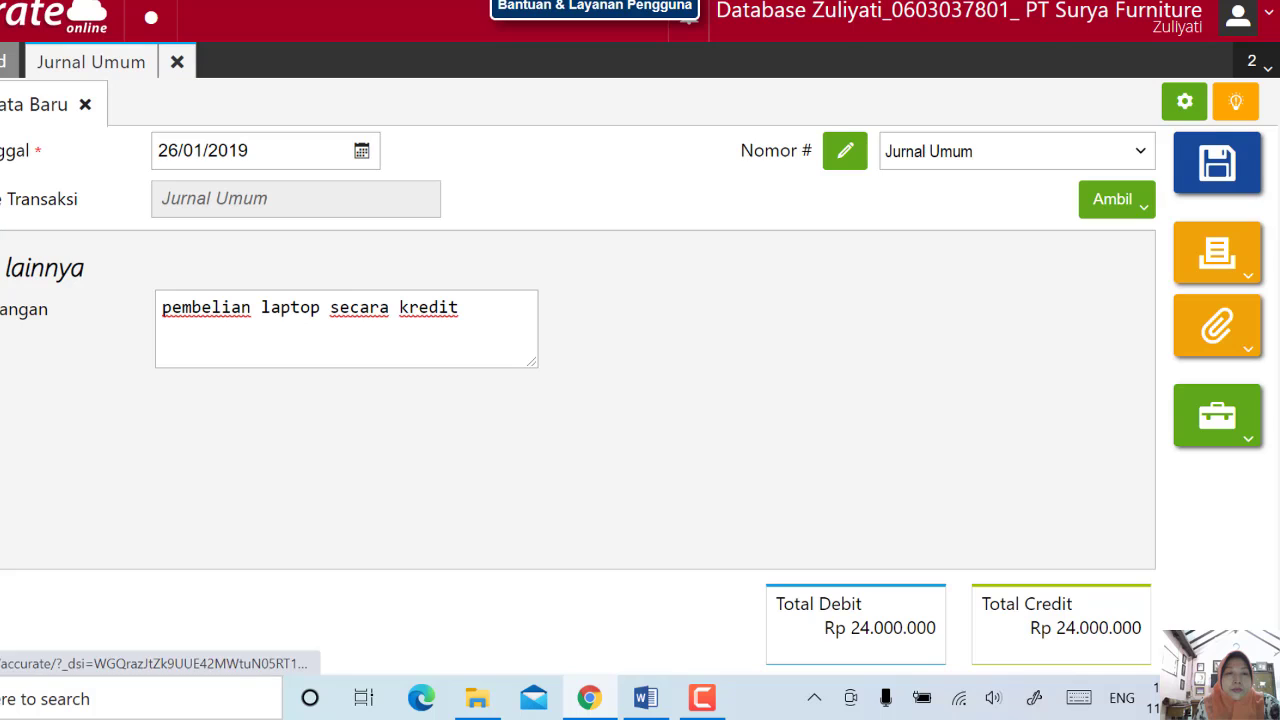
- Recheck the journal lines (Rincian Jurnal) and save the general journal entry
click(2, 260)
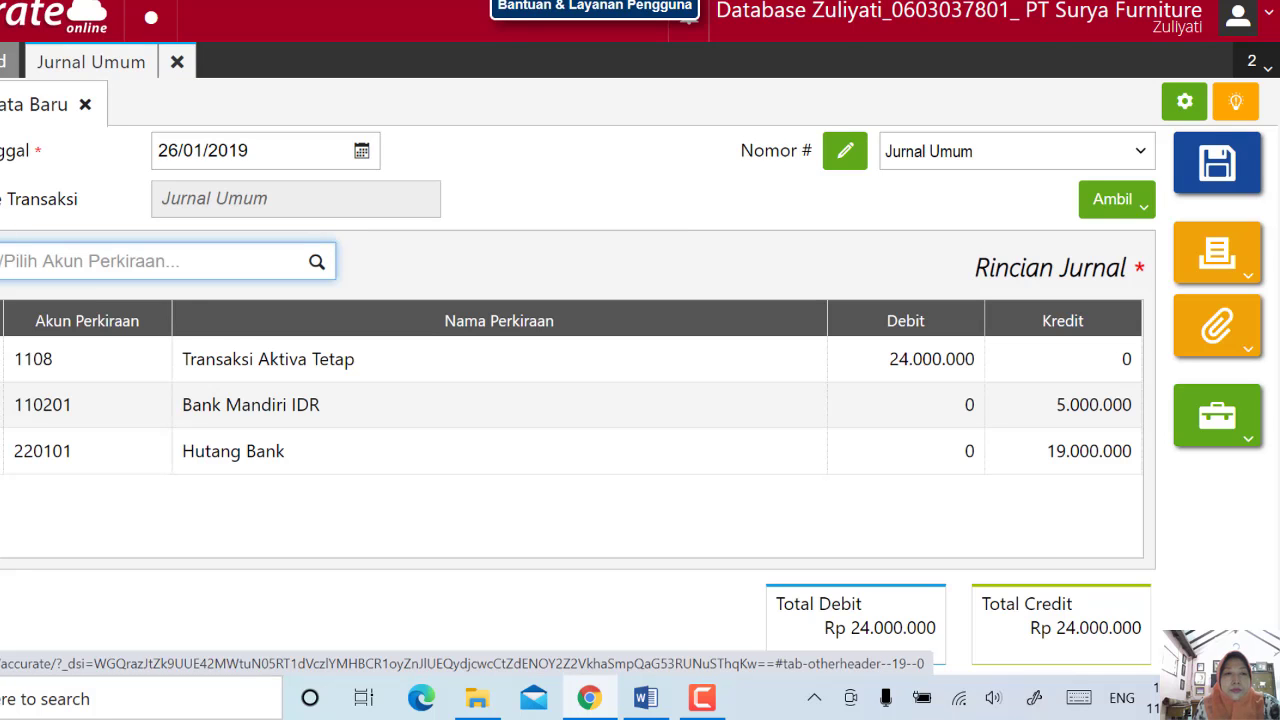
click(2, 300)
click(2, 260)
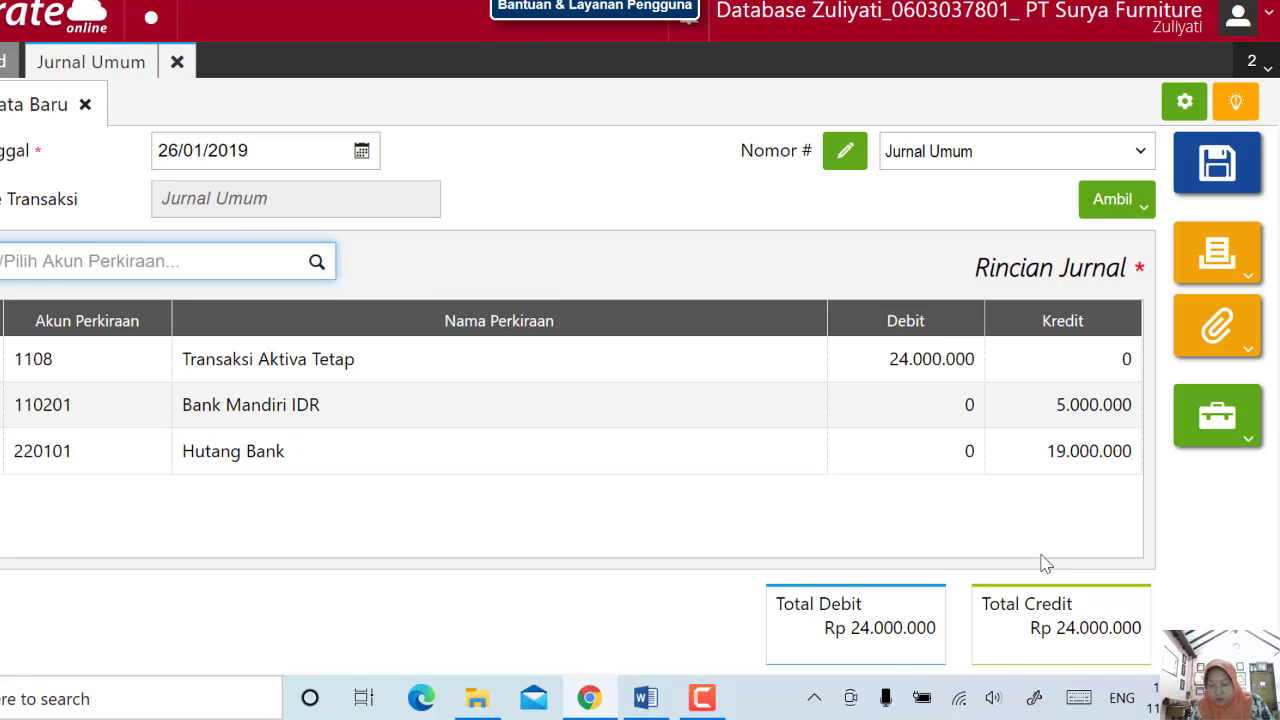
click(1217, 172)
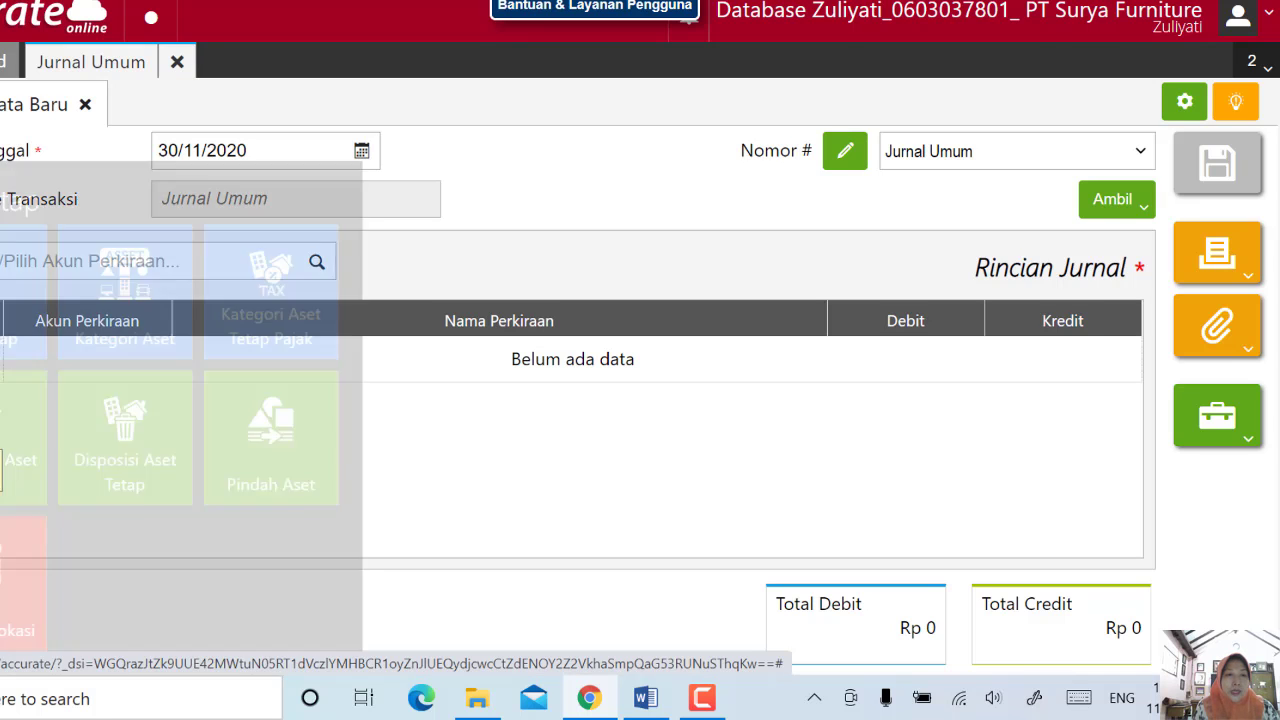
- Open a new fixed asset record (Aset Tetap) in the fixed asset module
click(3, 415)
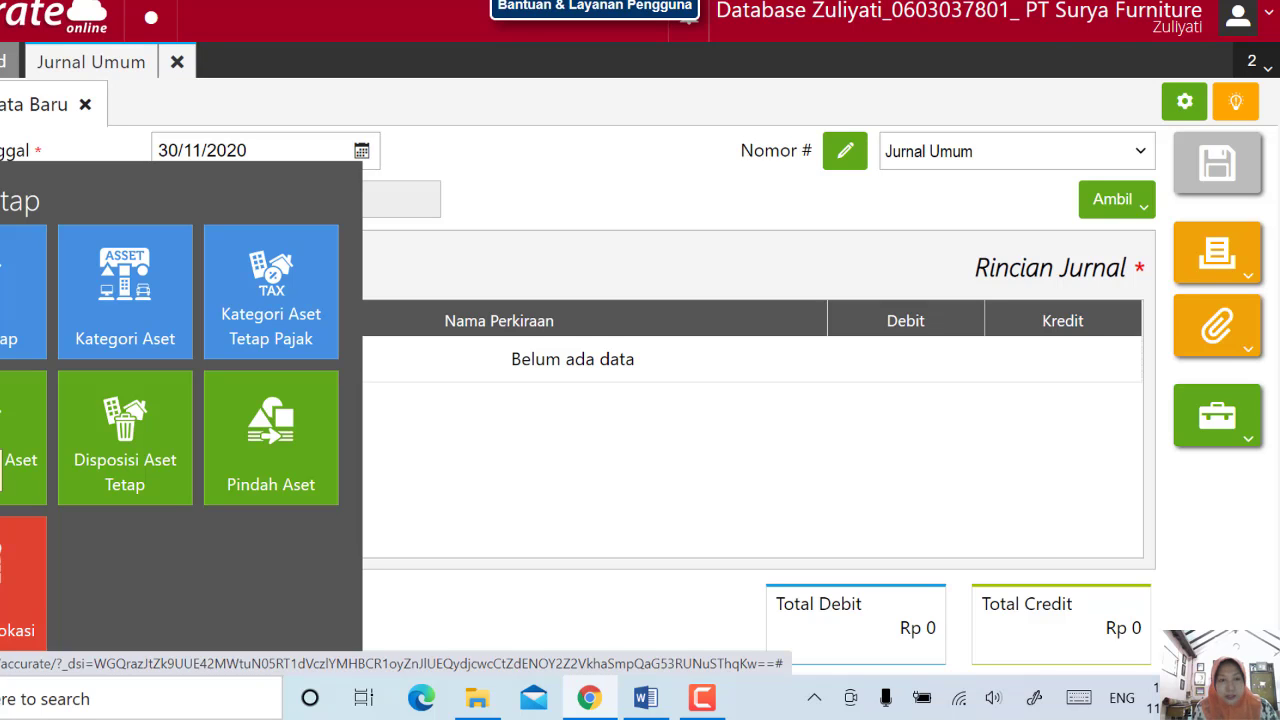
click(12, 338)
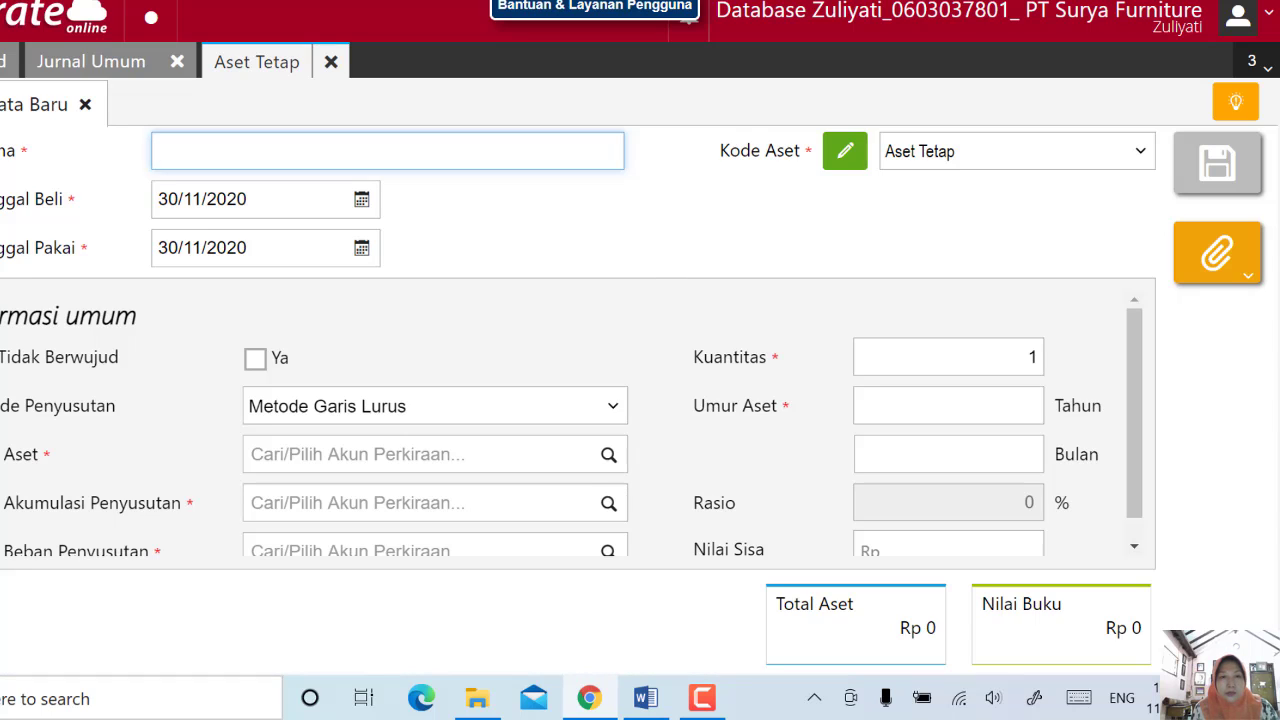
- Name the new fixed asset "Laptop Samsung"
click(228, 188)
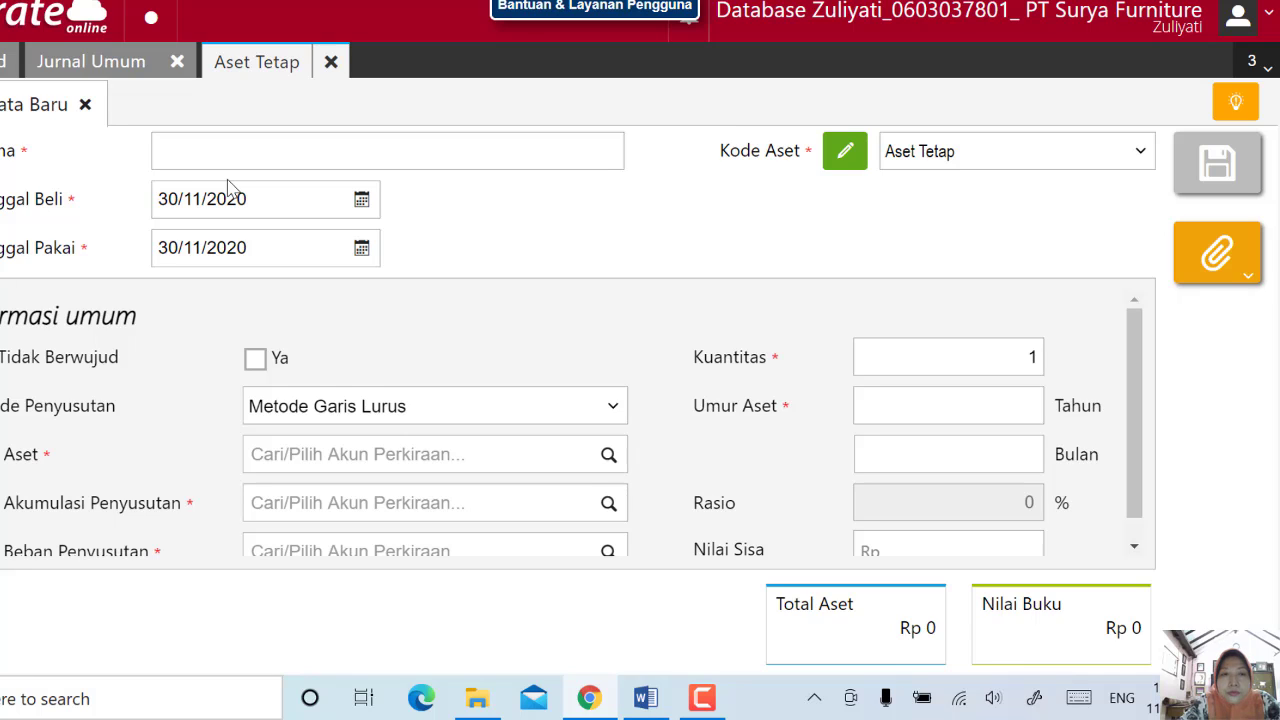
click(261, 153)
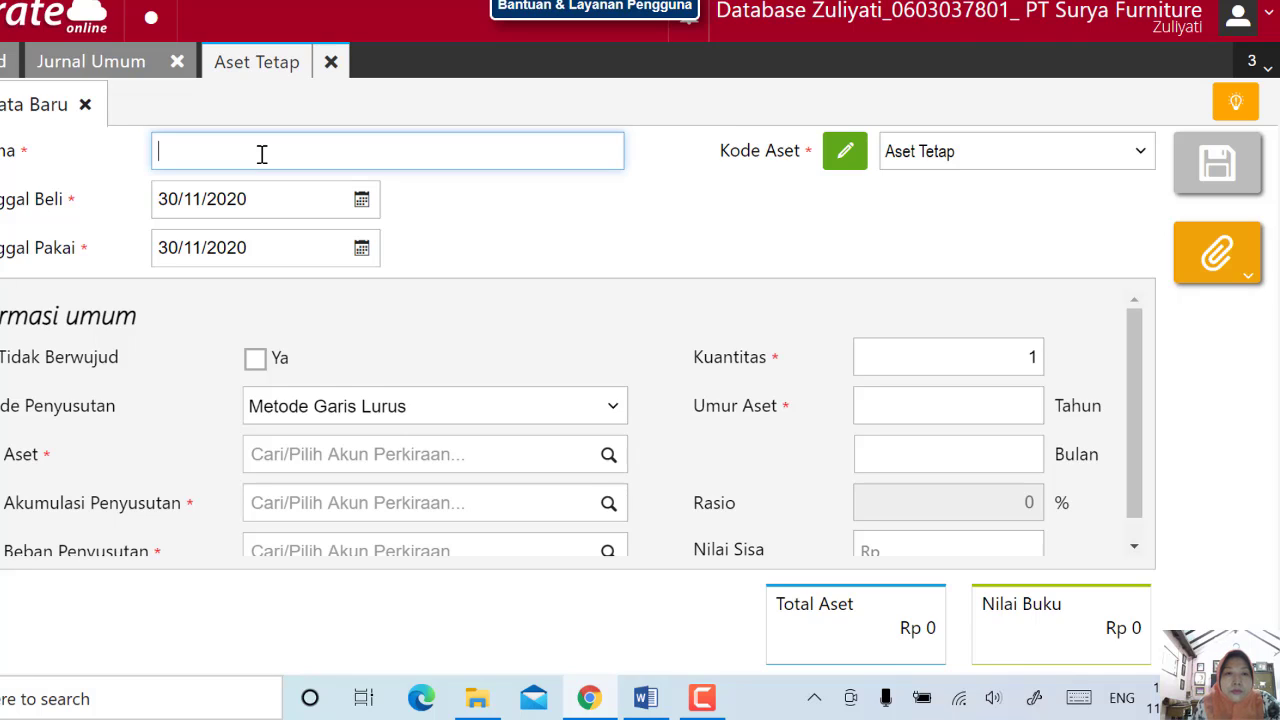
text(Lapt)
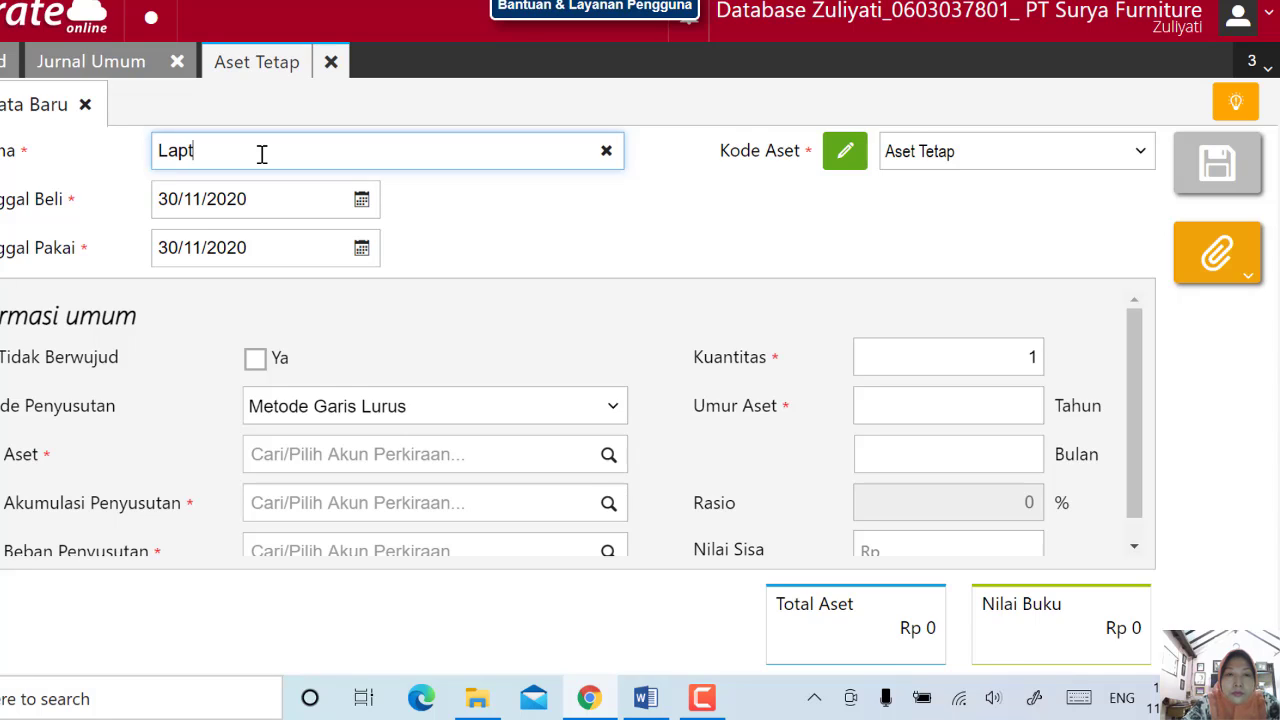
text(op Samsung)
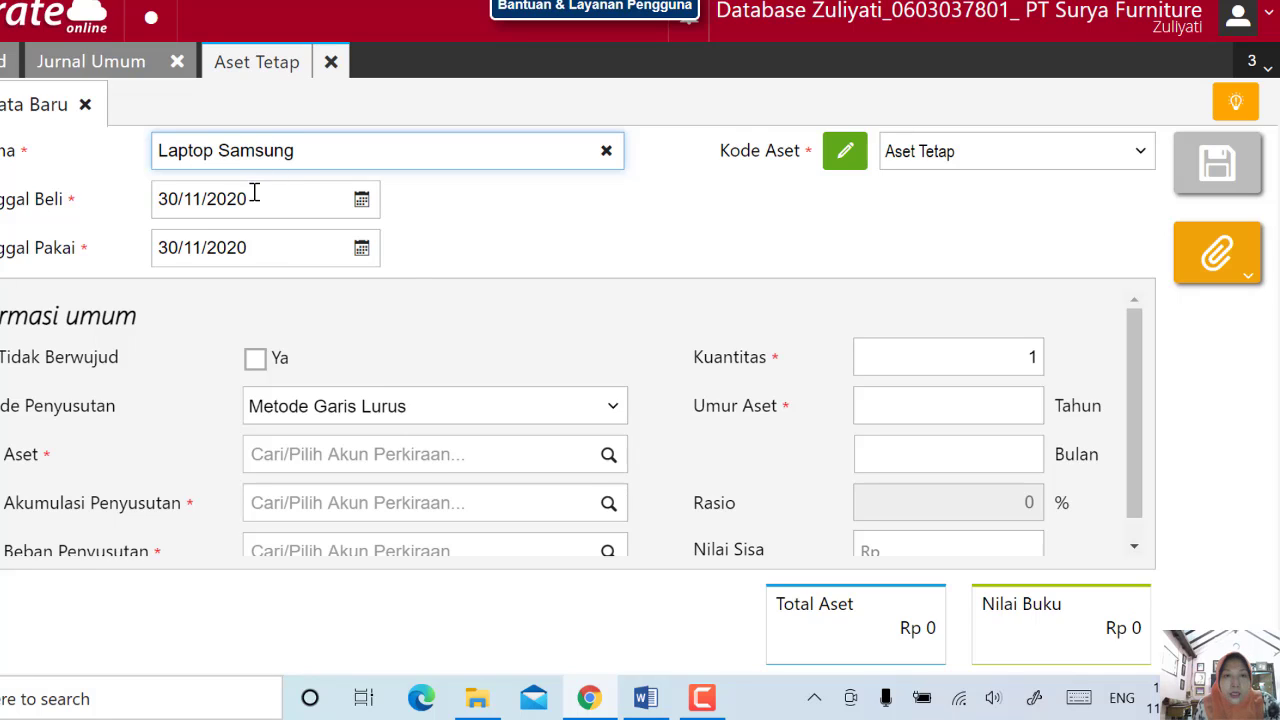
- Set both the purchase date (Tanggal Beli) and the usage date (Tanggal Pakai) to 26/01/2019
click(254, 195)
text(26/01/20)
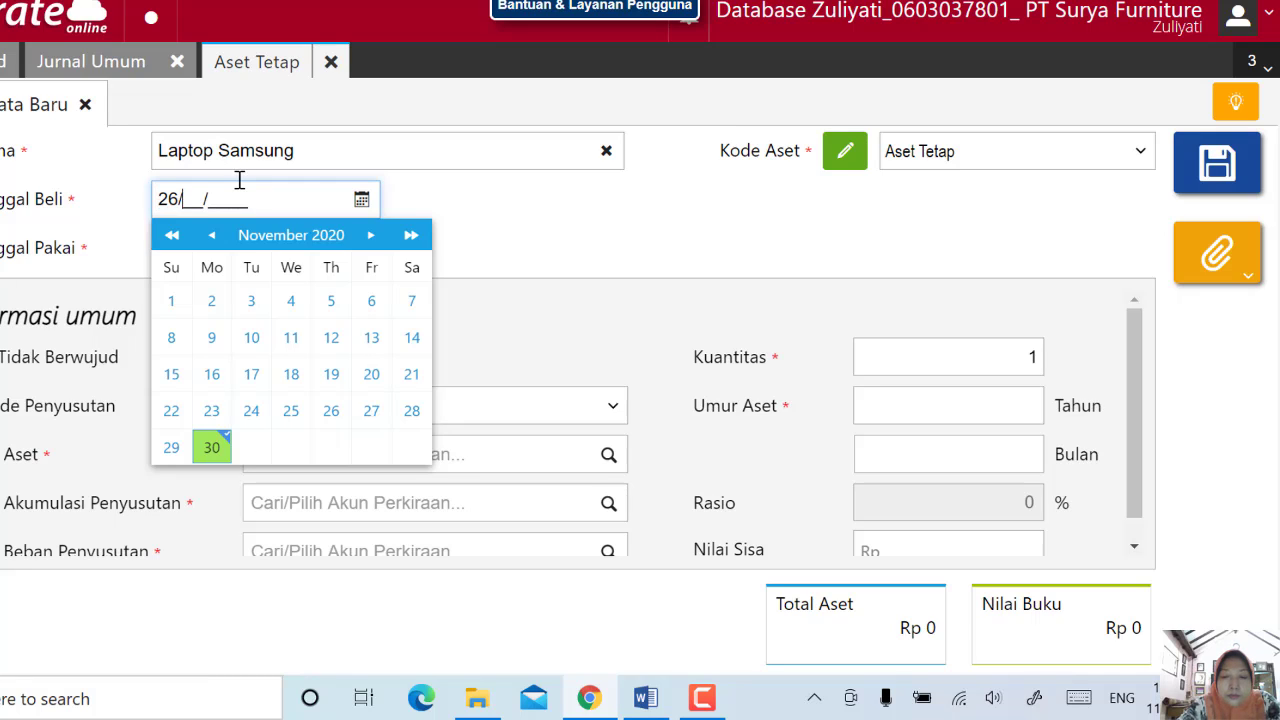
text(1)
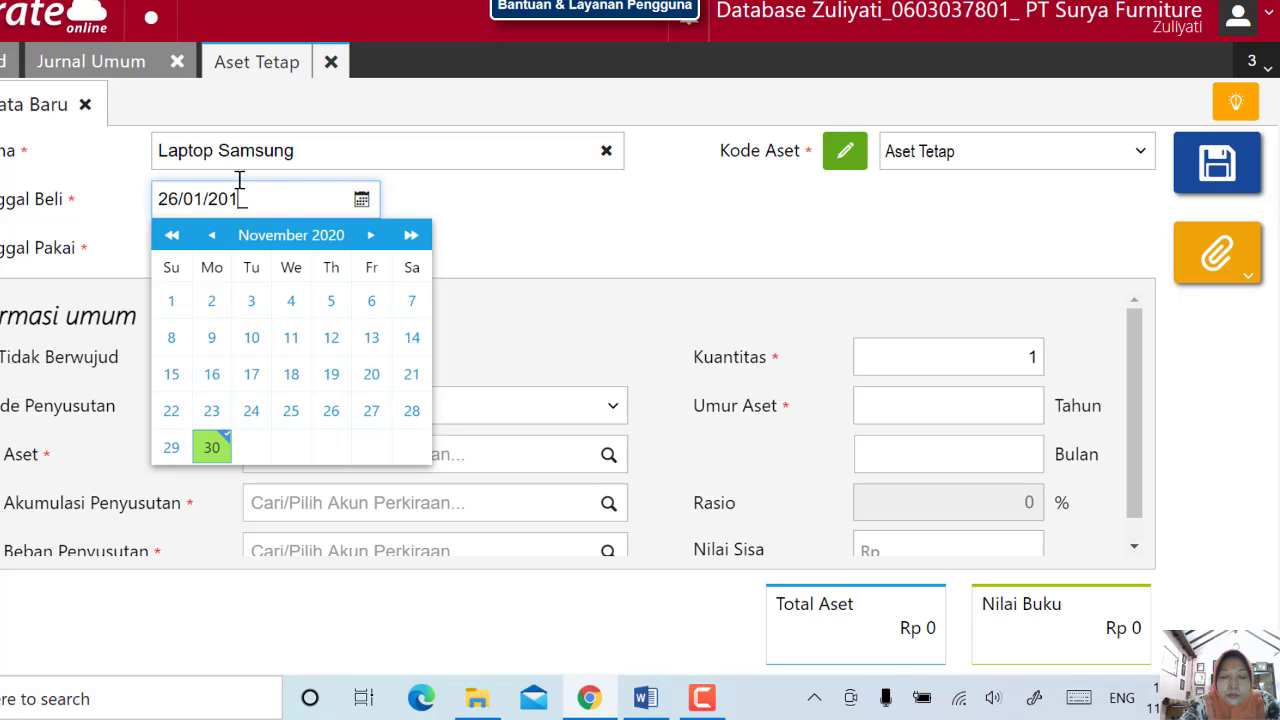
text(9)
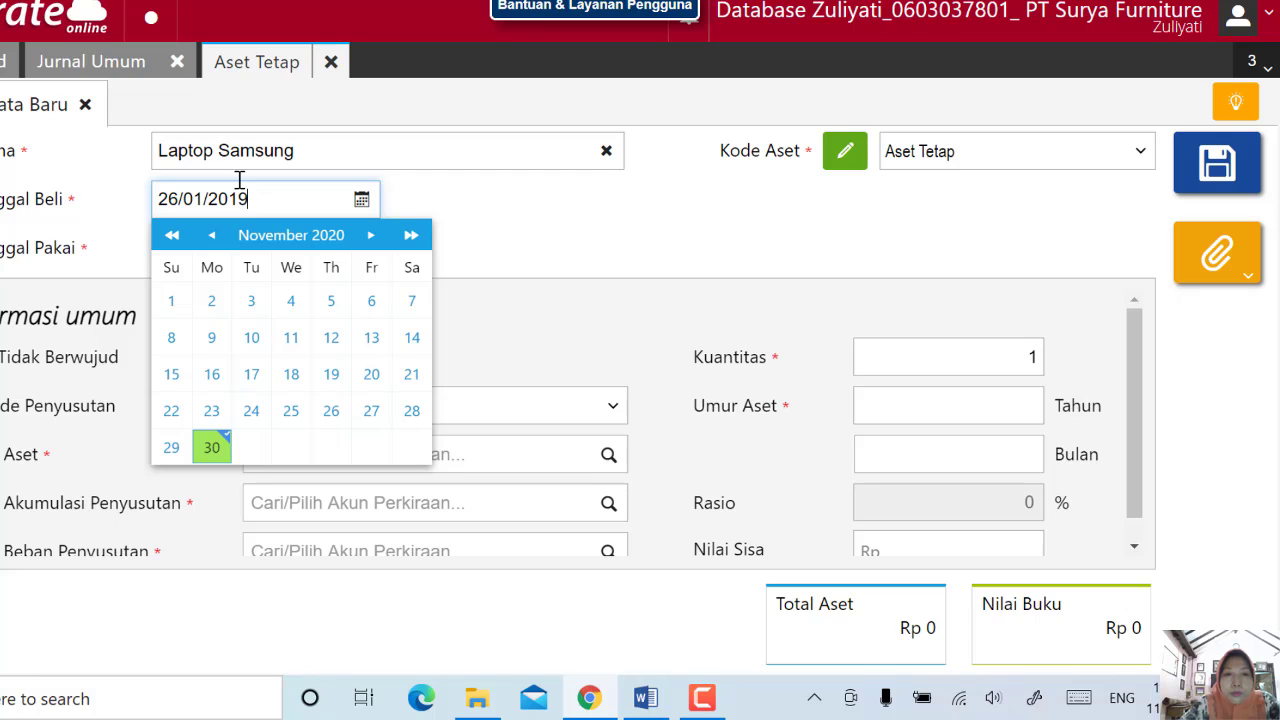
click(495, 232)
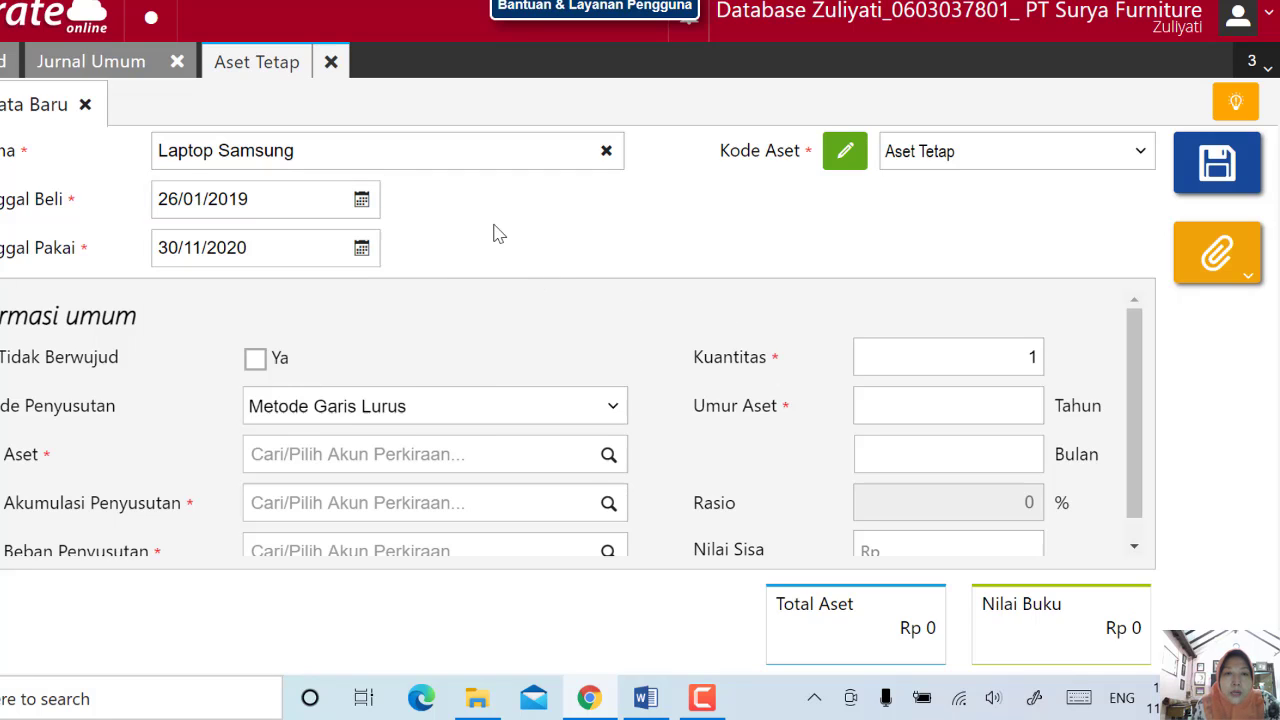
click(292, 248)
text(2)
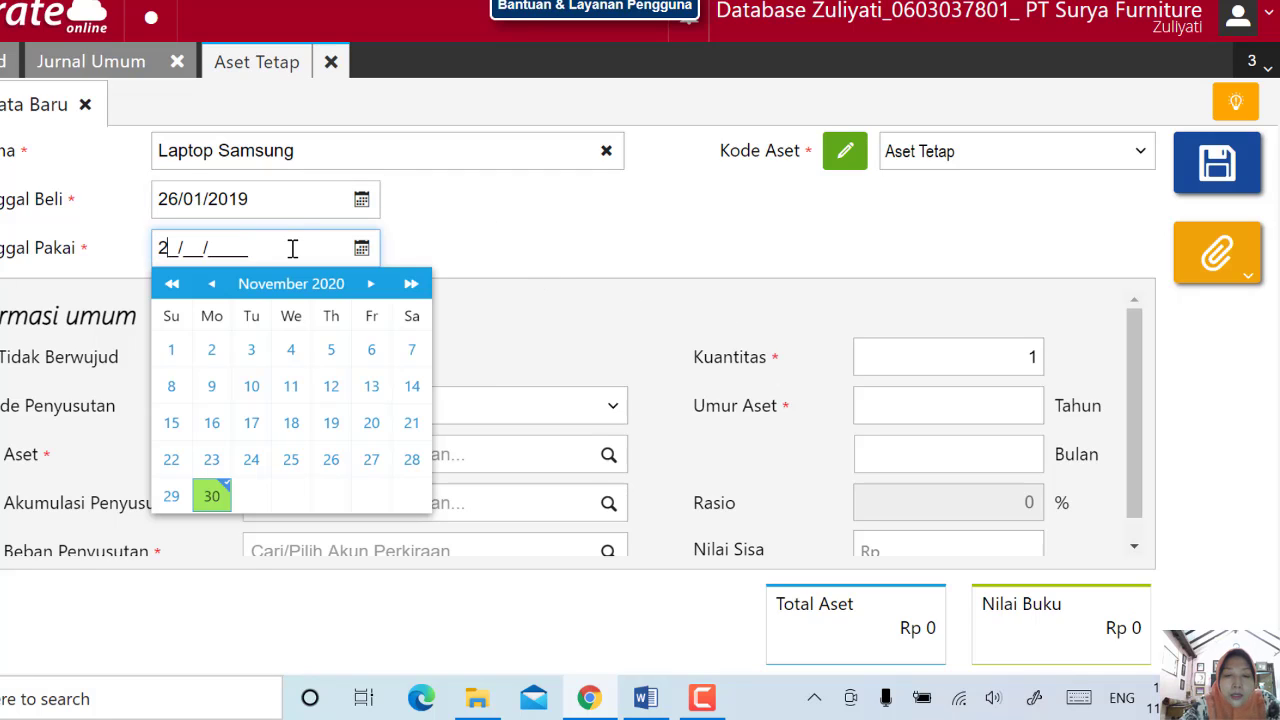
text(6/01/2)
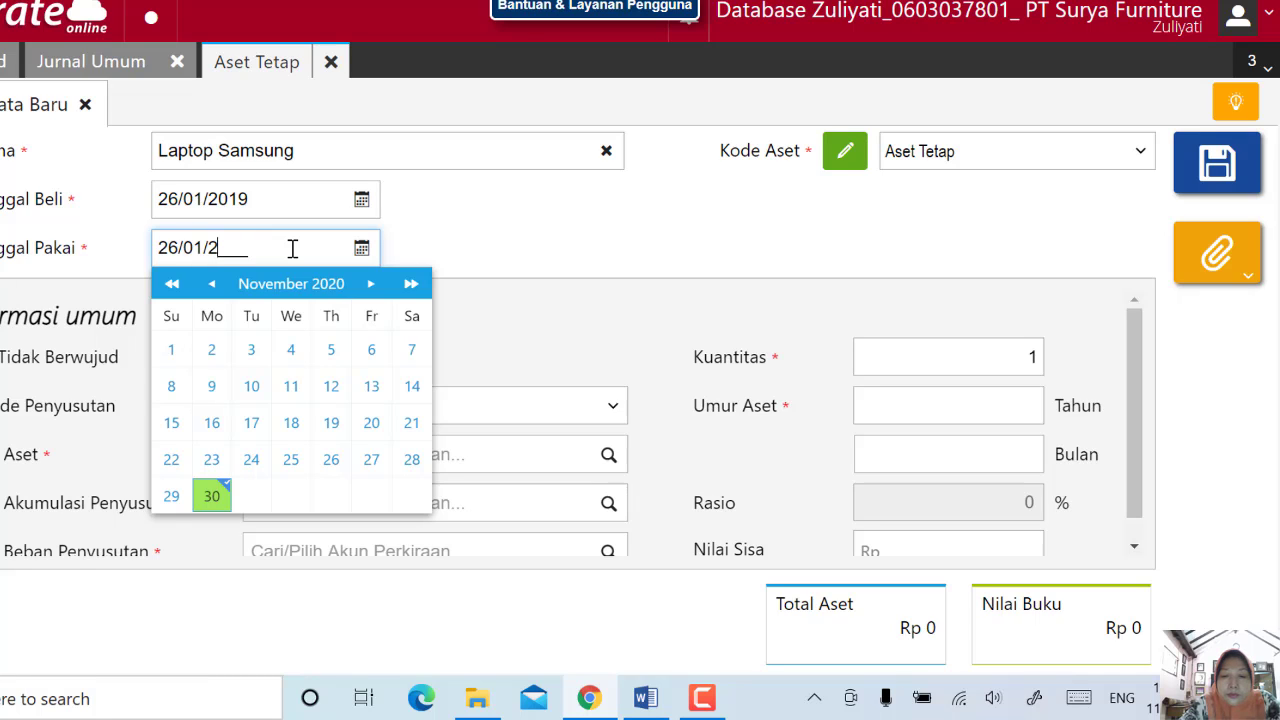
text(019)
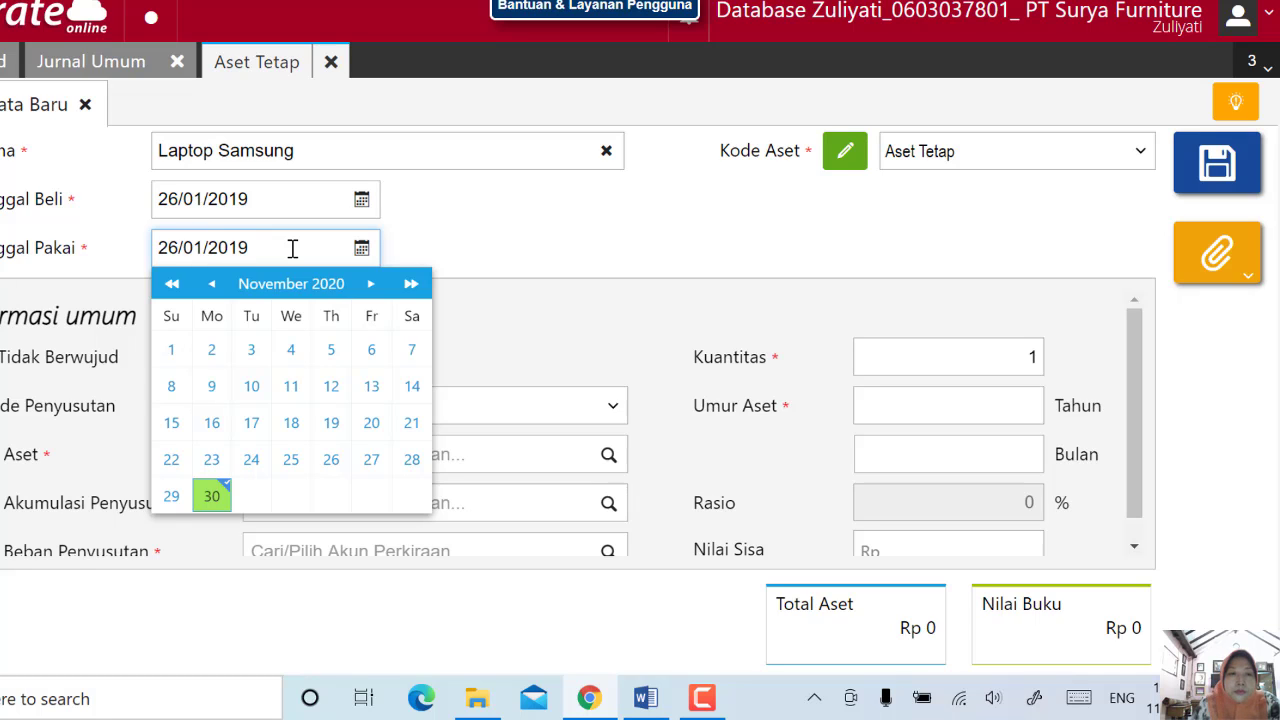
click(514, 347)
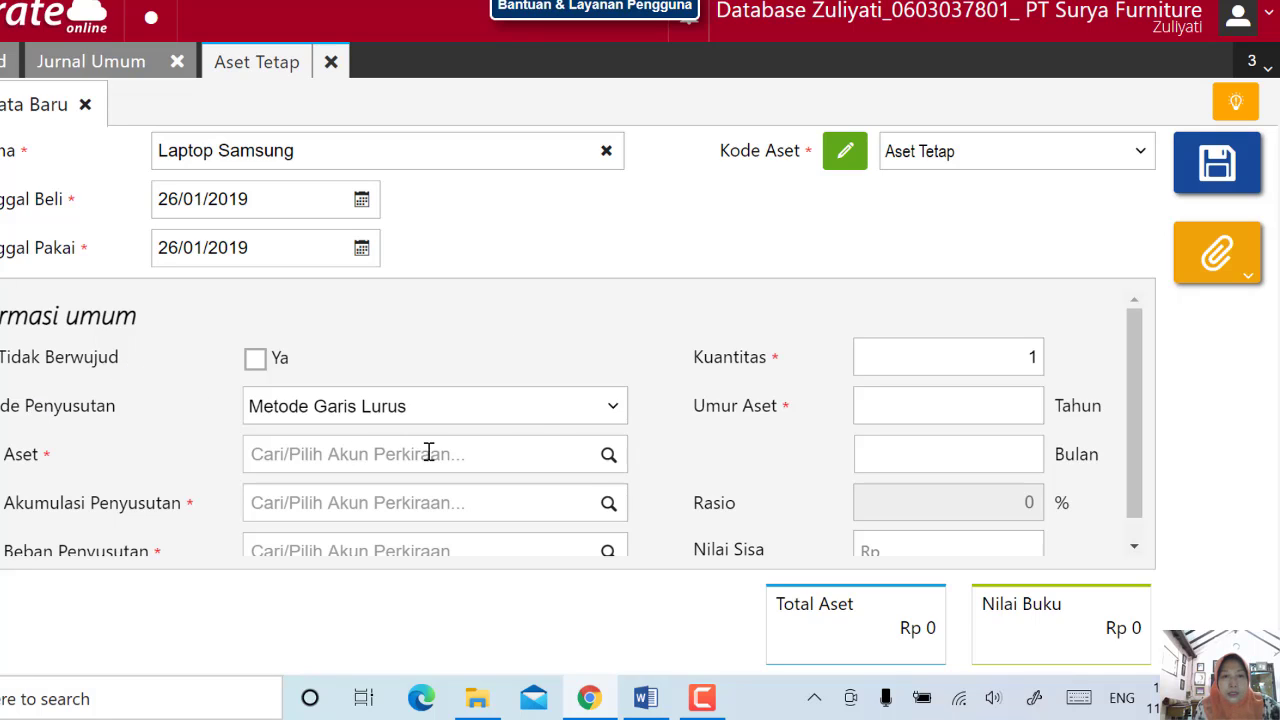
- Assign Peralatan as the asset account and Akum Penyust Peralatan as the accumulated depreciation account (Akumulasi Penyusutan)
click(497, 458)
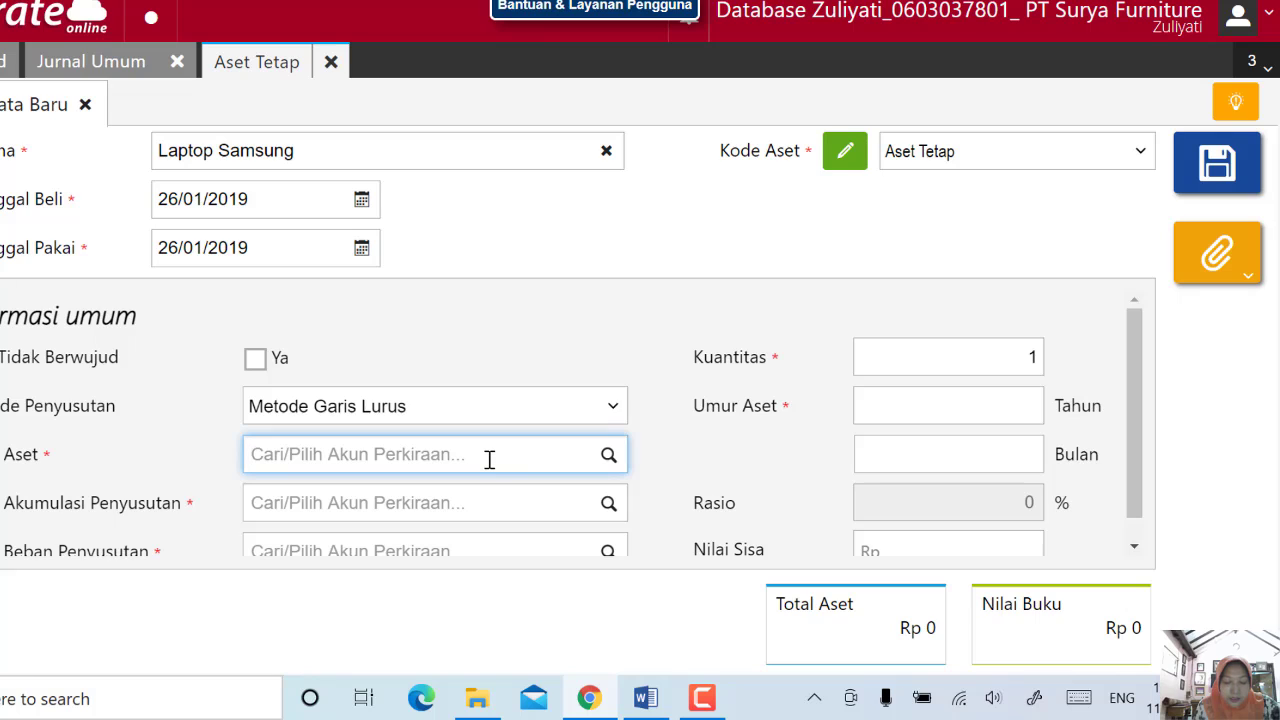
text(pera)
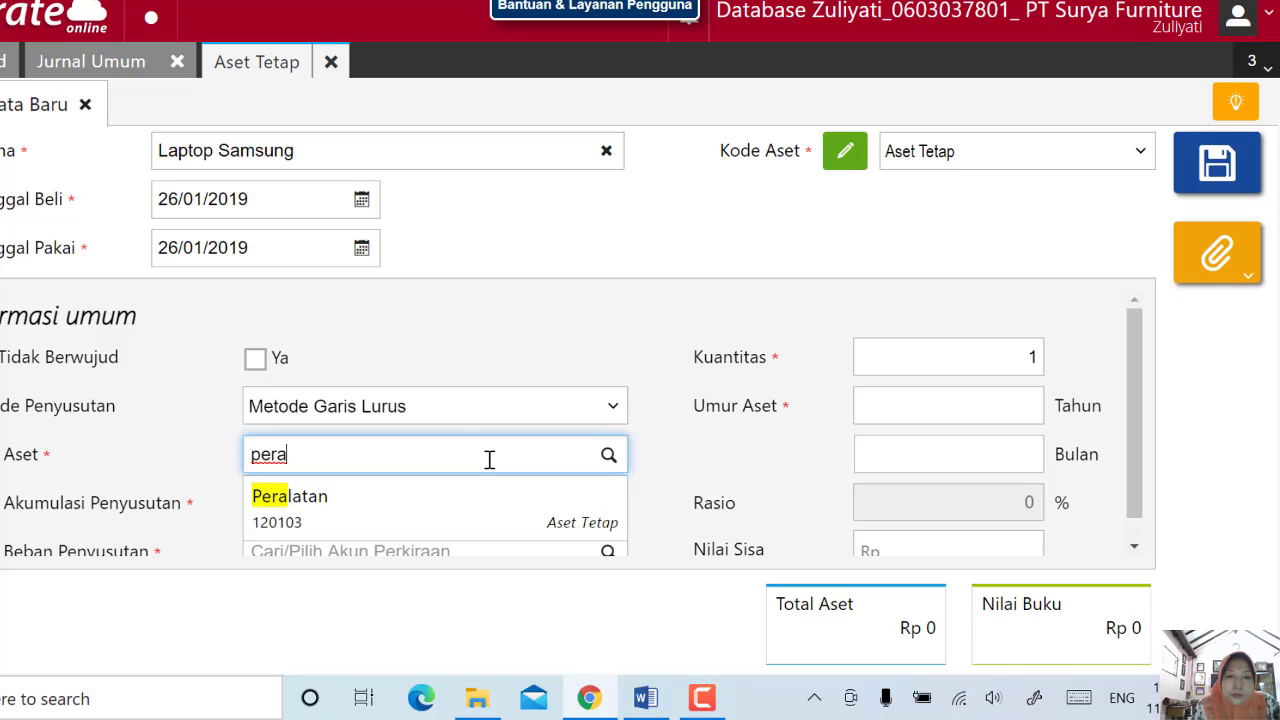
click(408, 531)
click(398, 501)
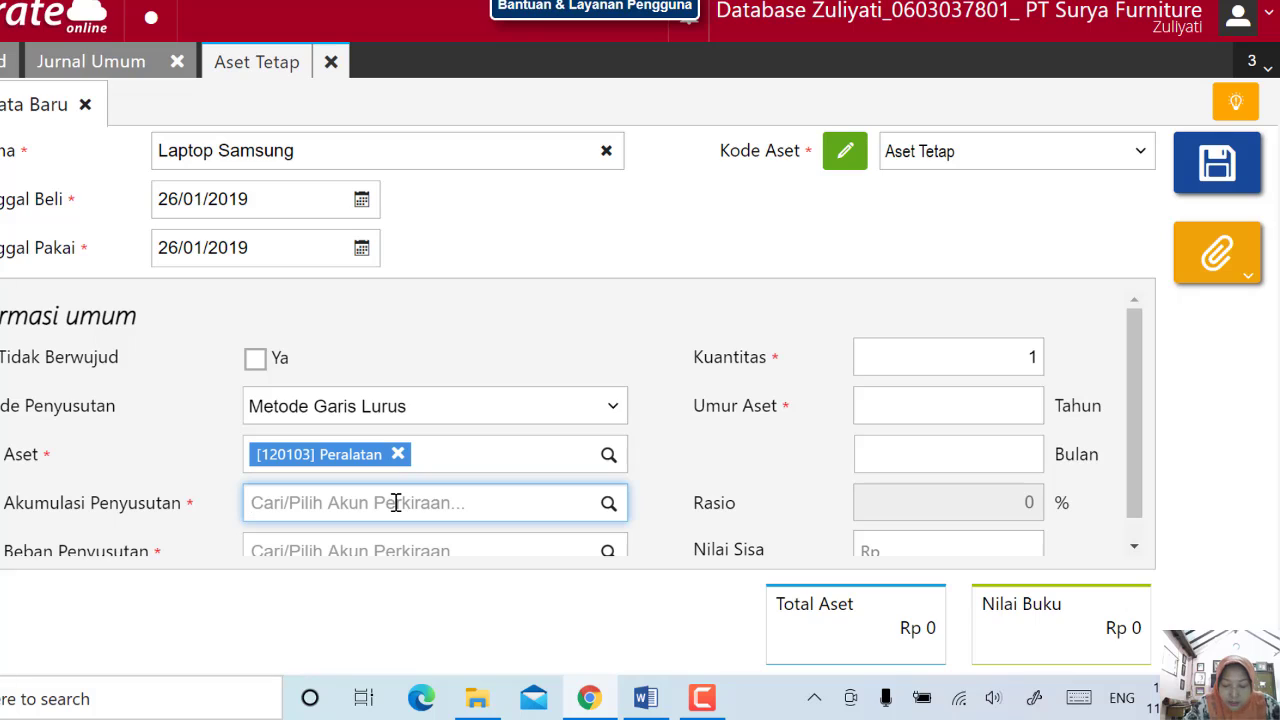
text(akm)
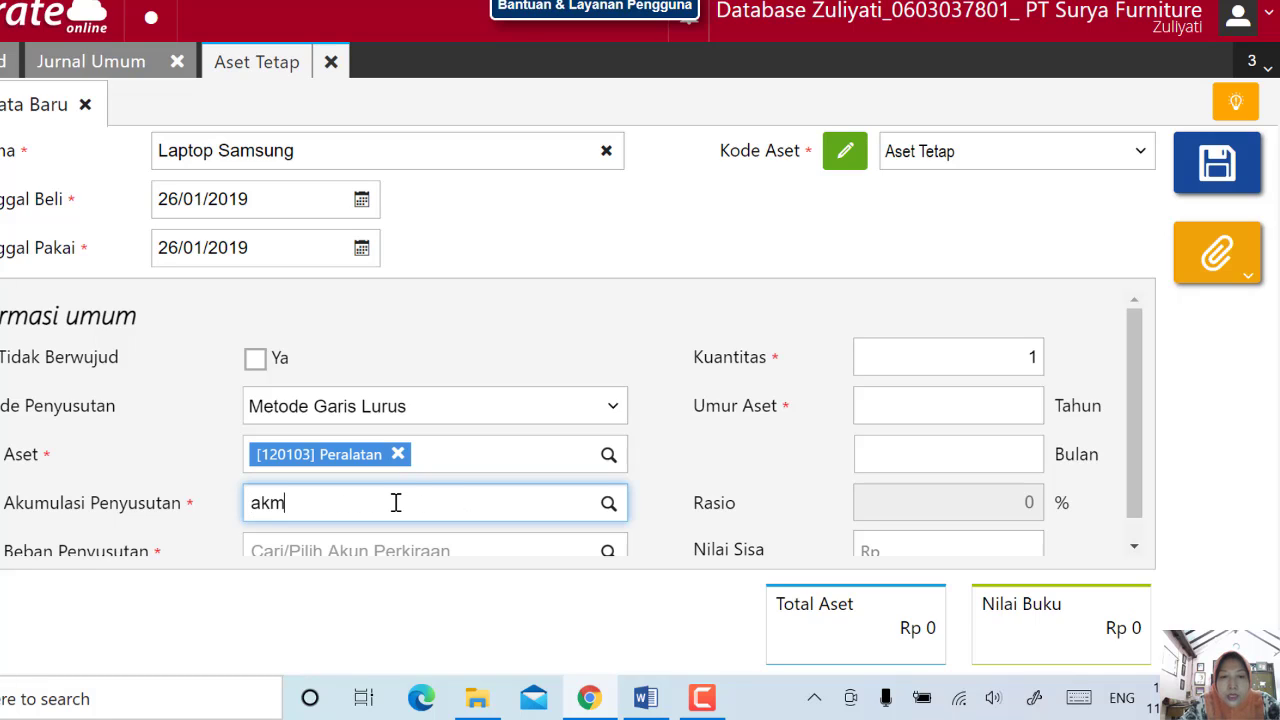
key(BackSpace)
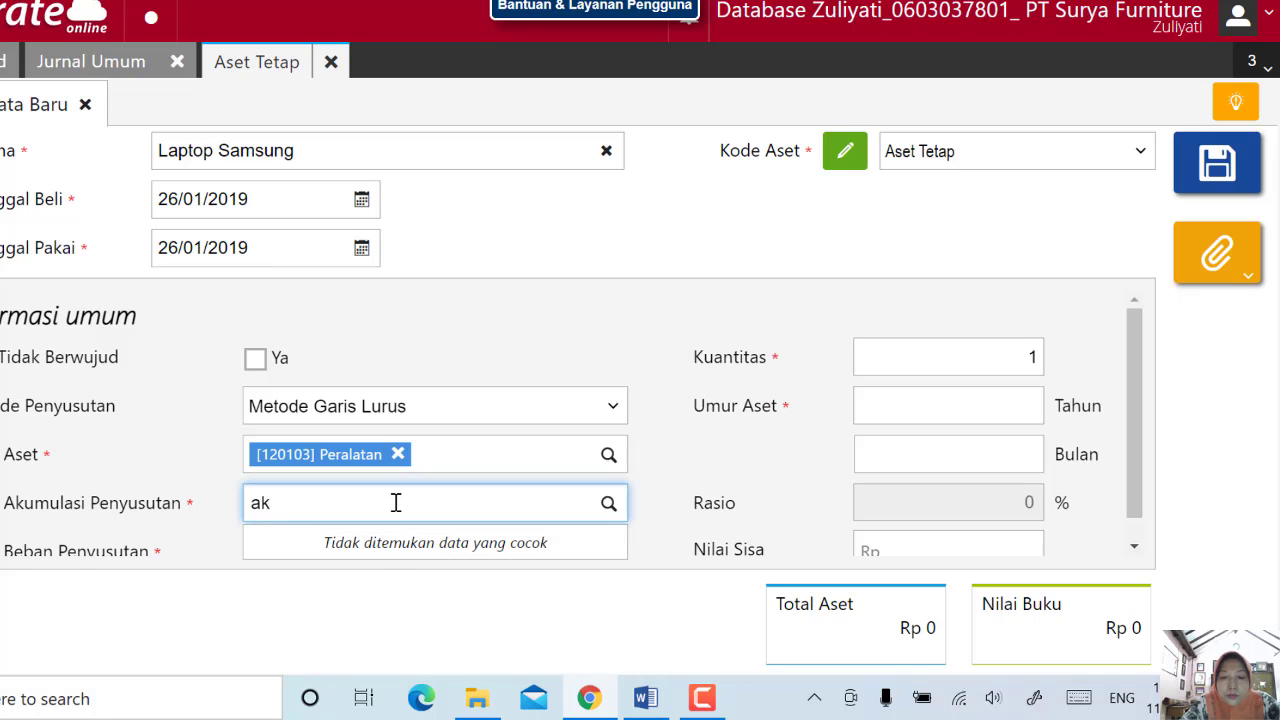
text(um)
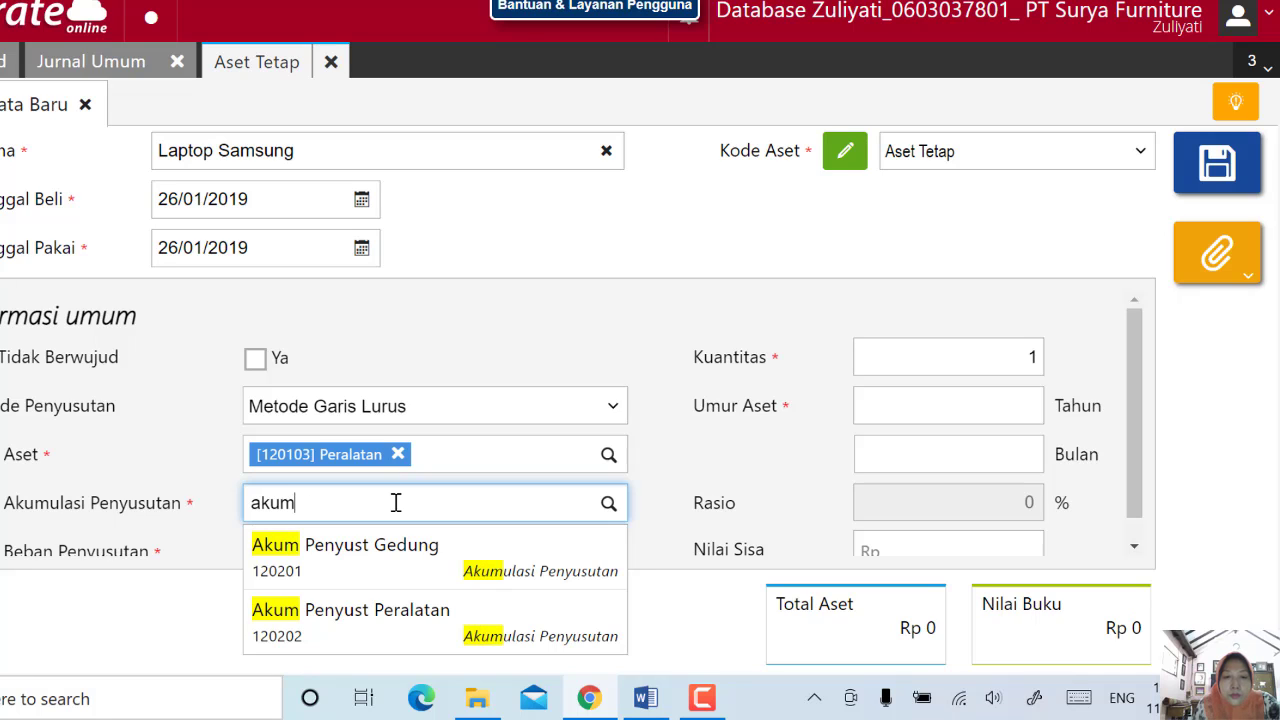
click(420, 632)
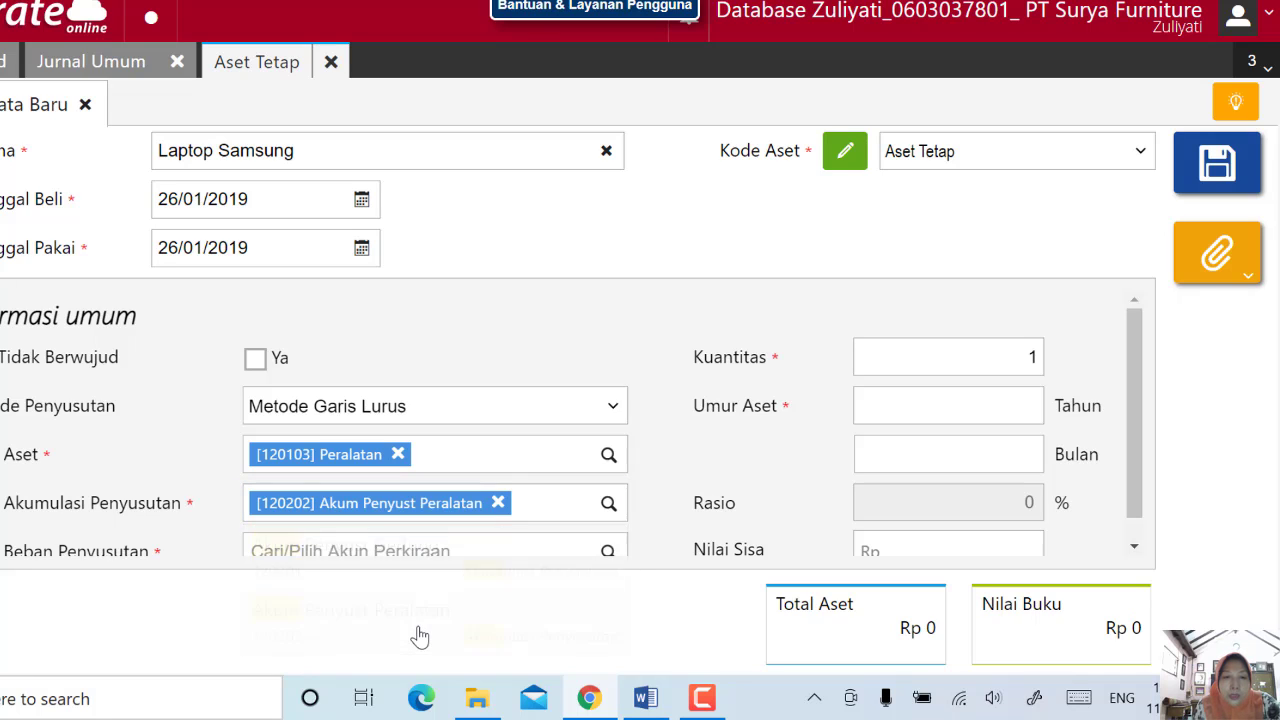
- Assign Beban Penyust Peralatan as the depreciation expense account (Beban Penyusutan)
click(389, 551)
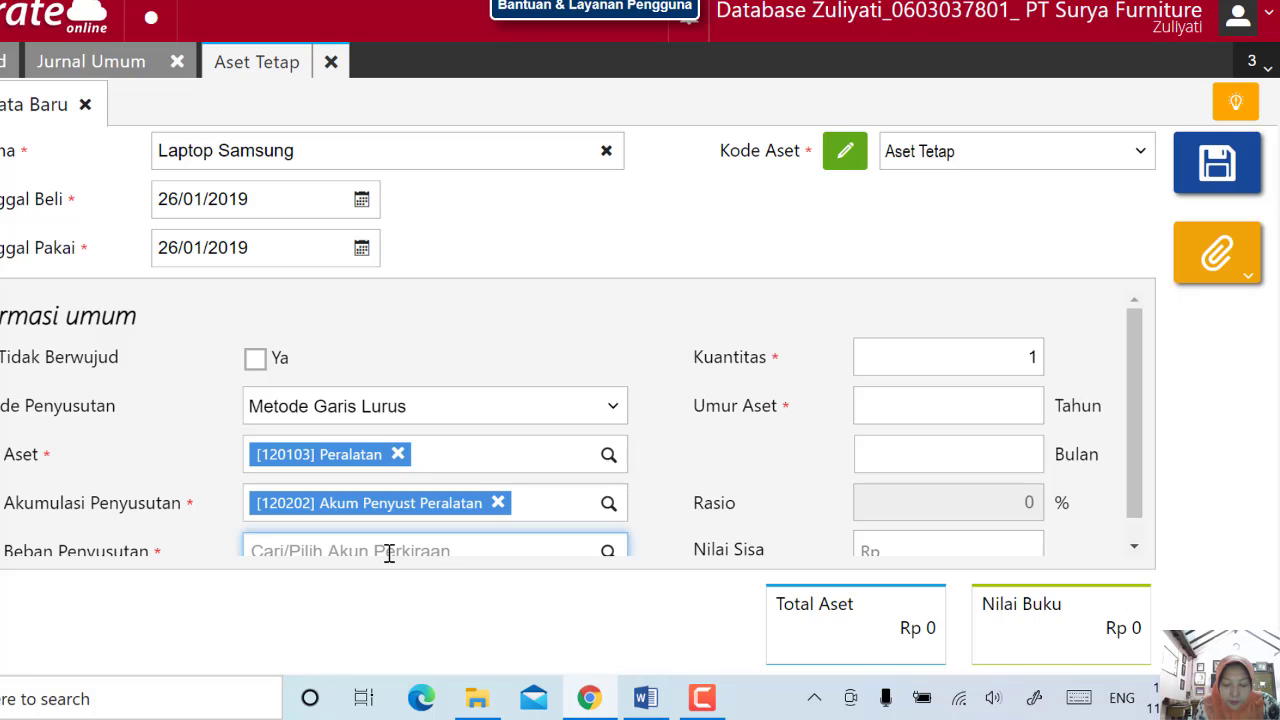
text(b)
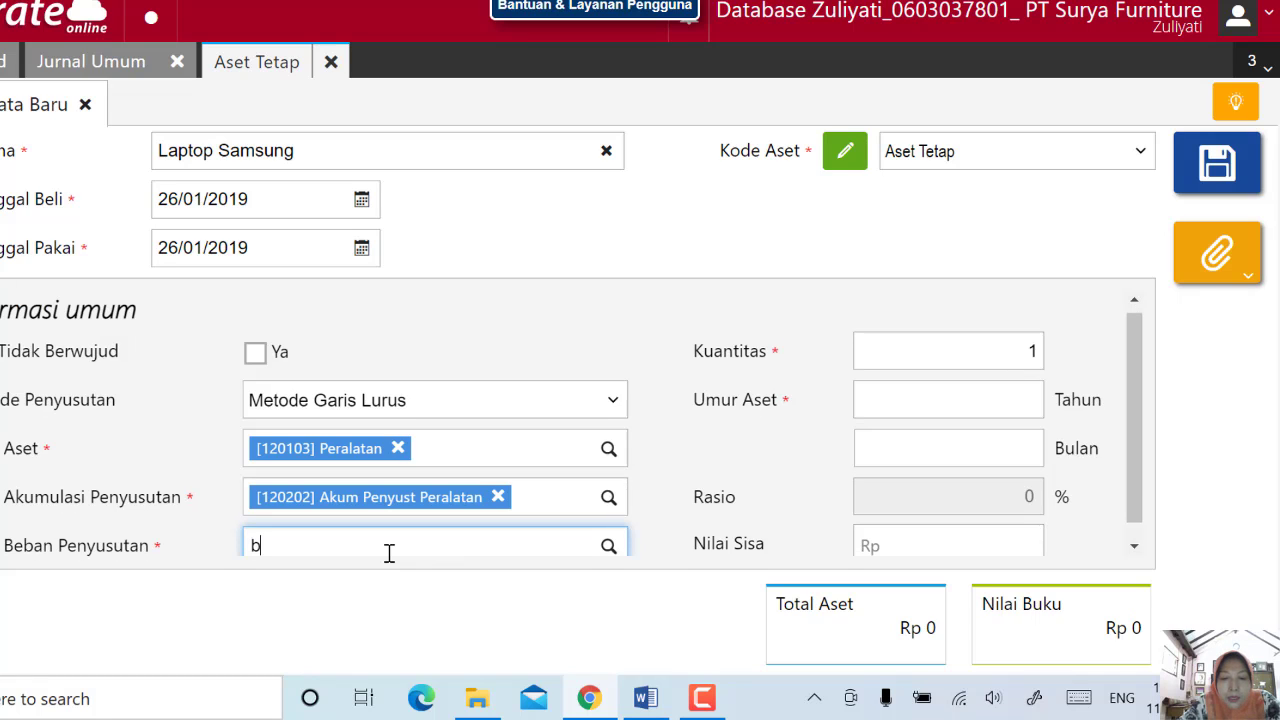
text(eban )
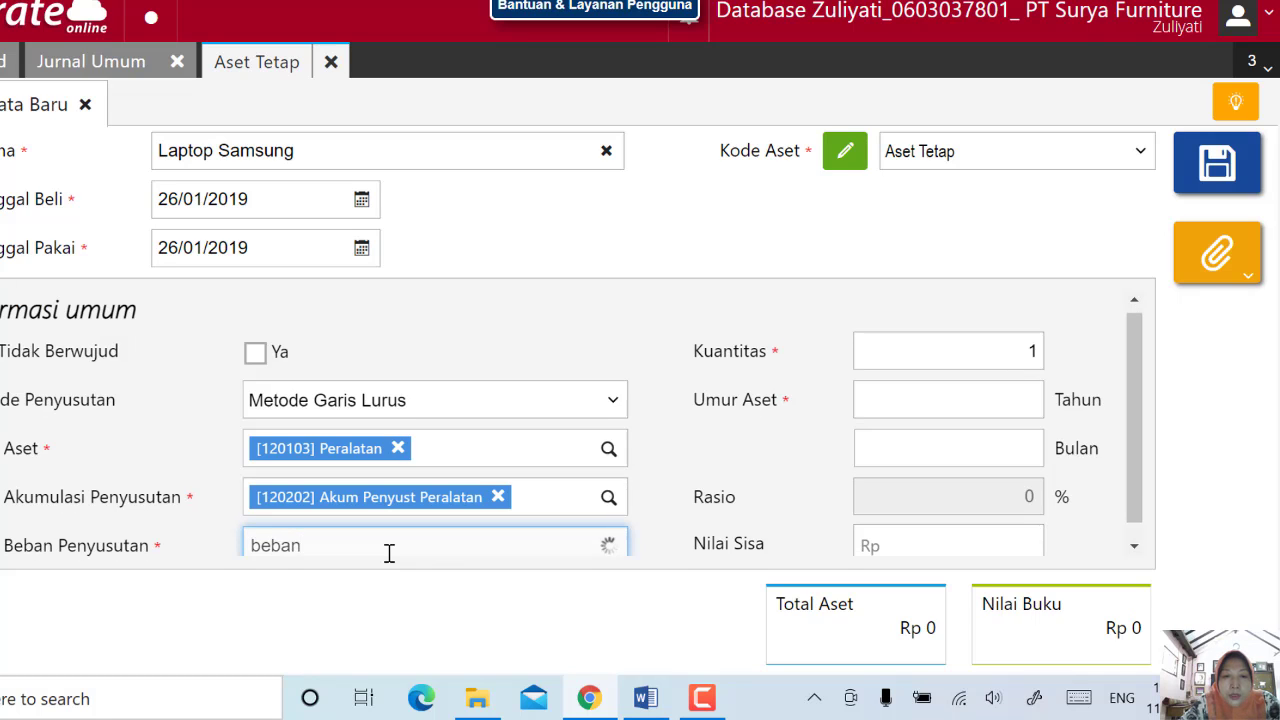
text(pe)
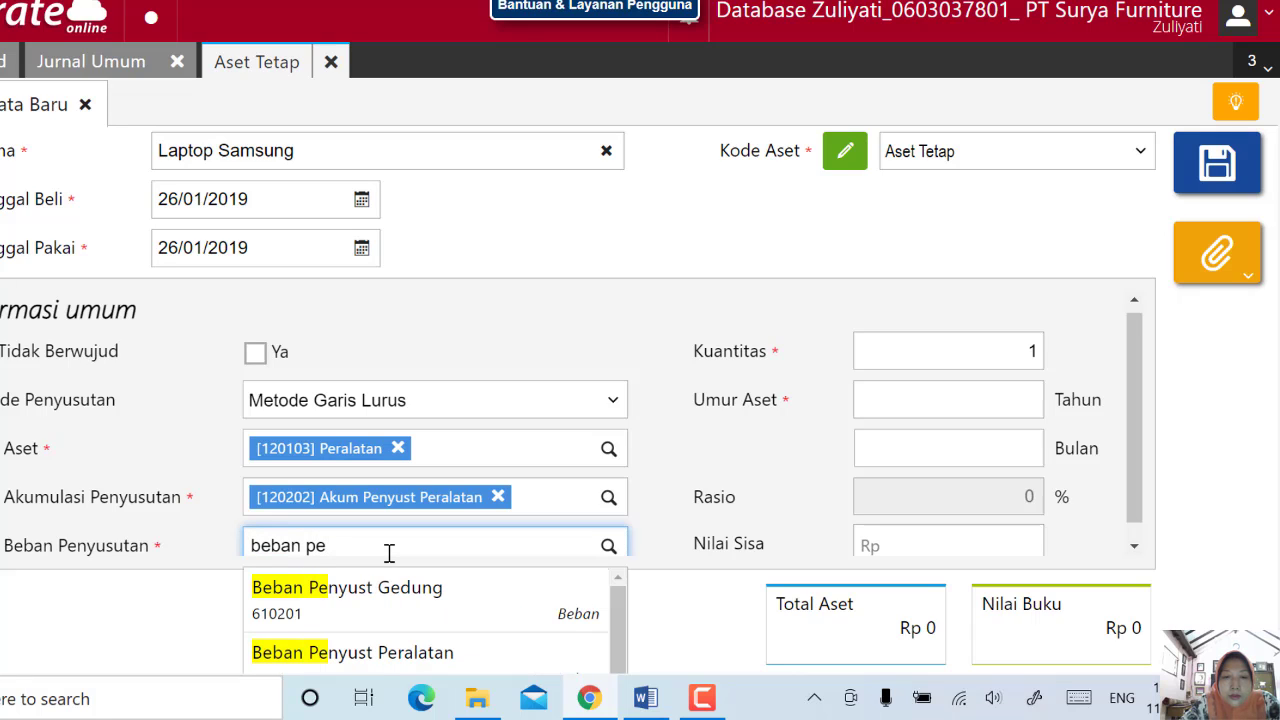
click(415, 655)
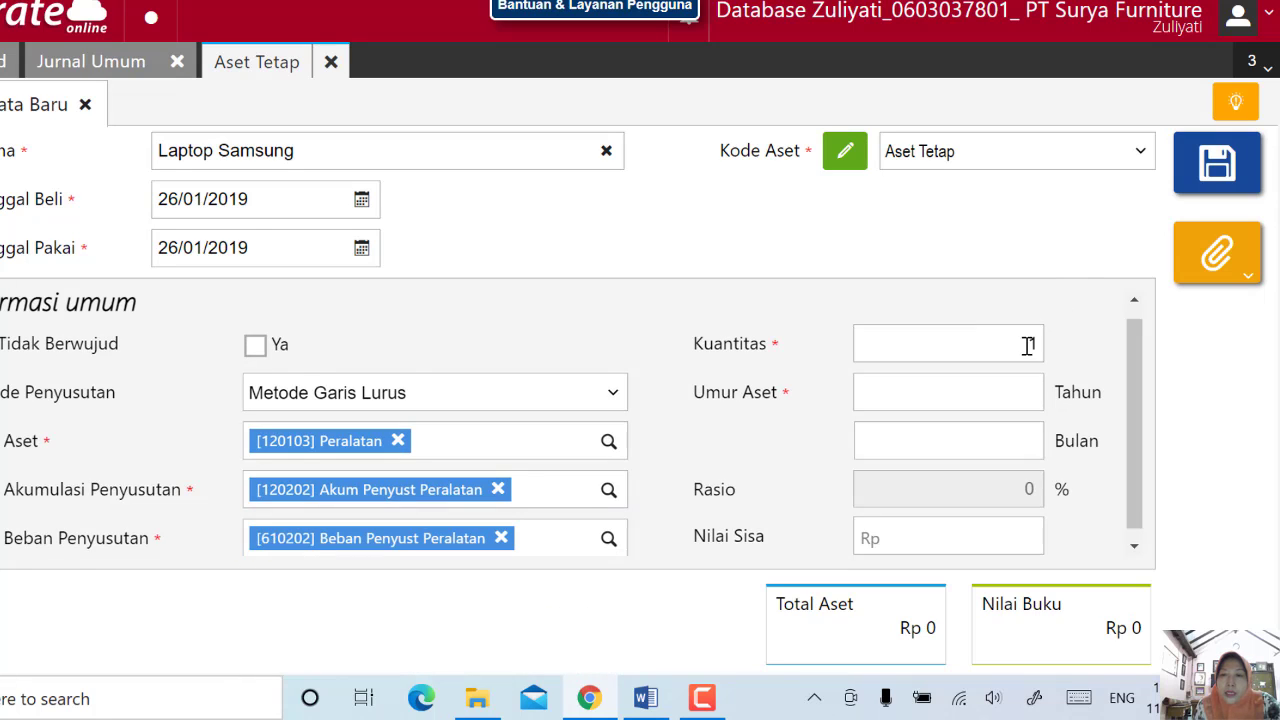
- Set the asset's quantity (Kuantitas) to 2 and its useful life (Umur Aset) to 5 years
drag(1029, 343, 1046, 343)
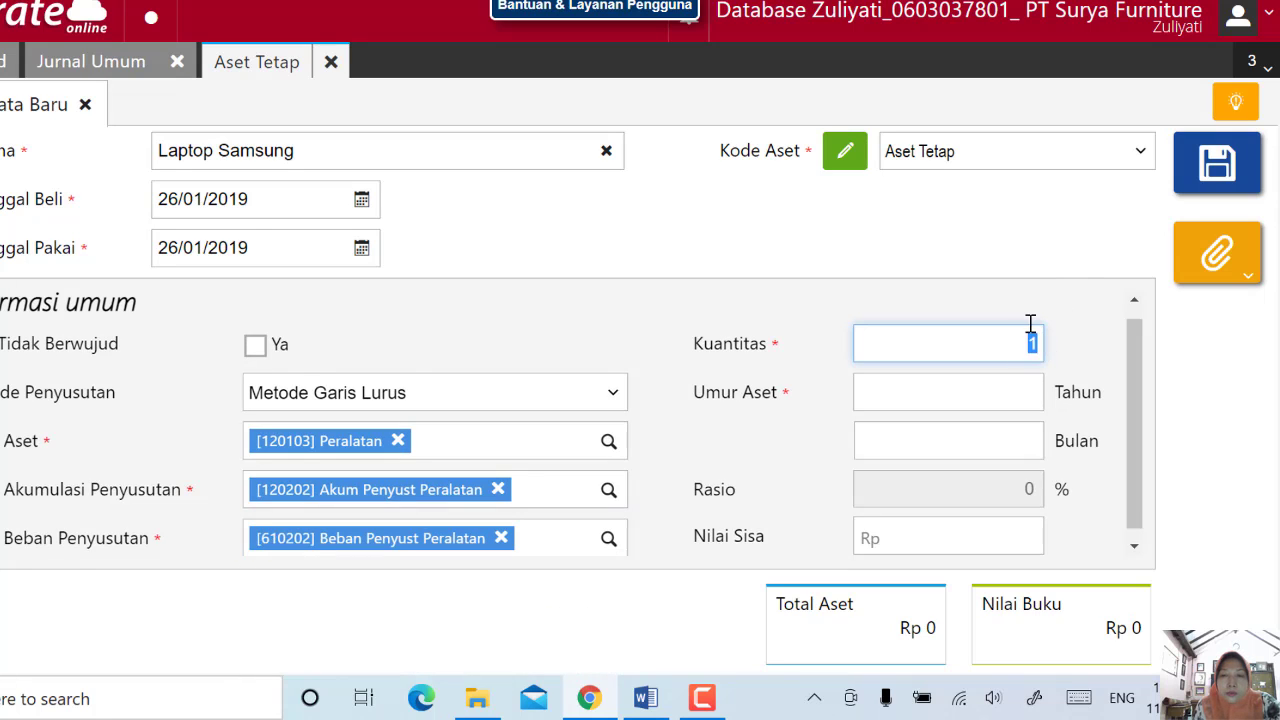
text(2)
click(982, 399)
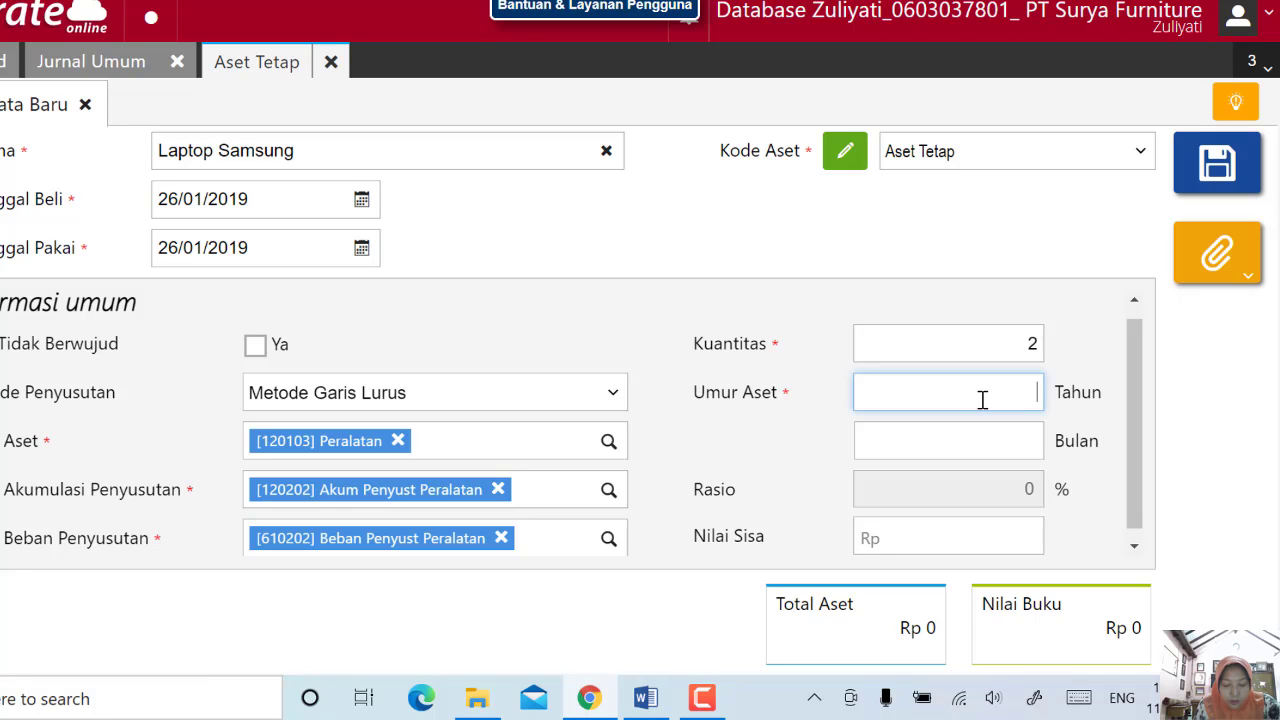
text(5)
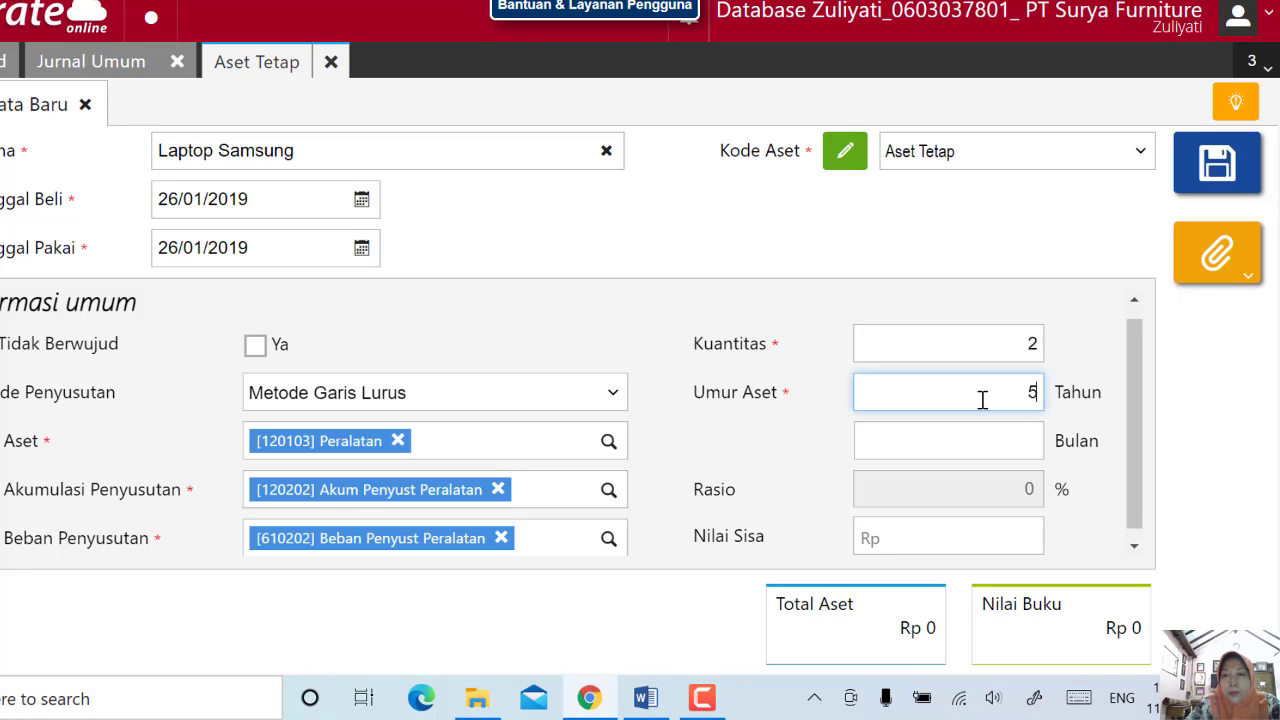
click(836, 455)
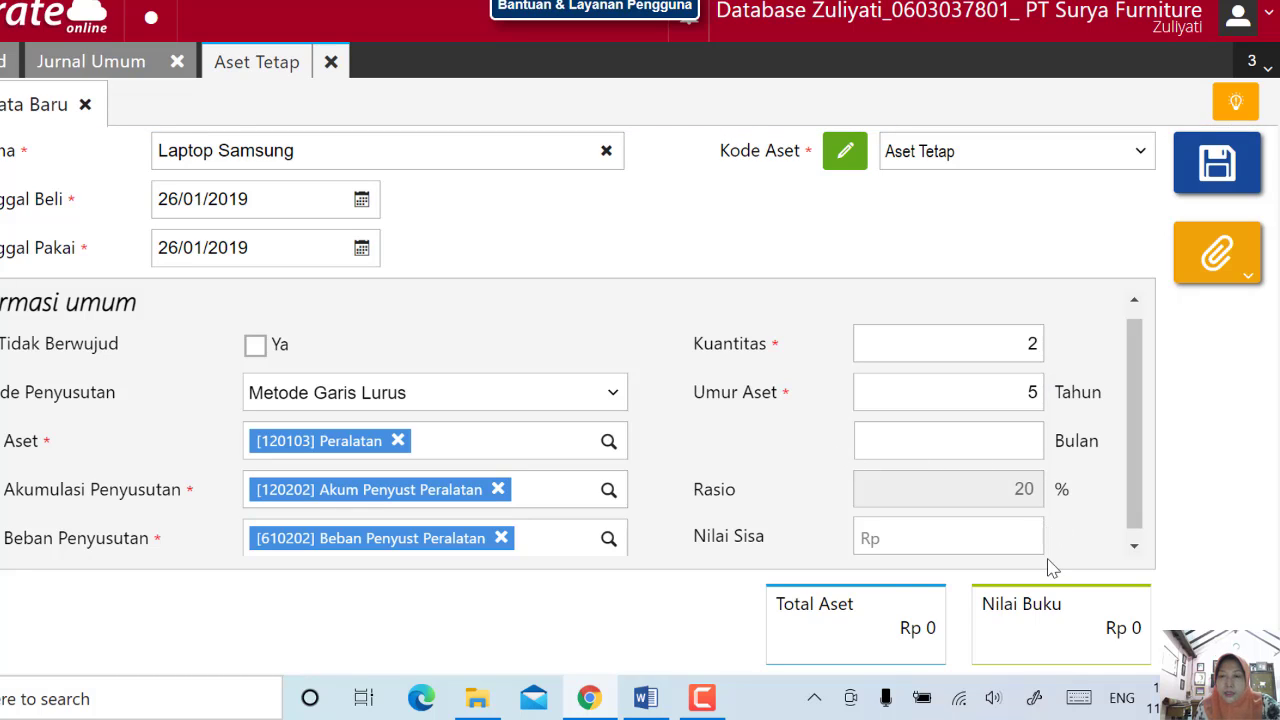
click(919, 552)
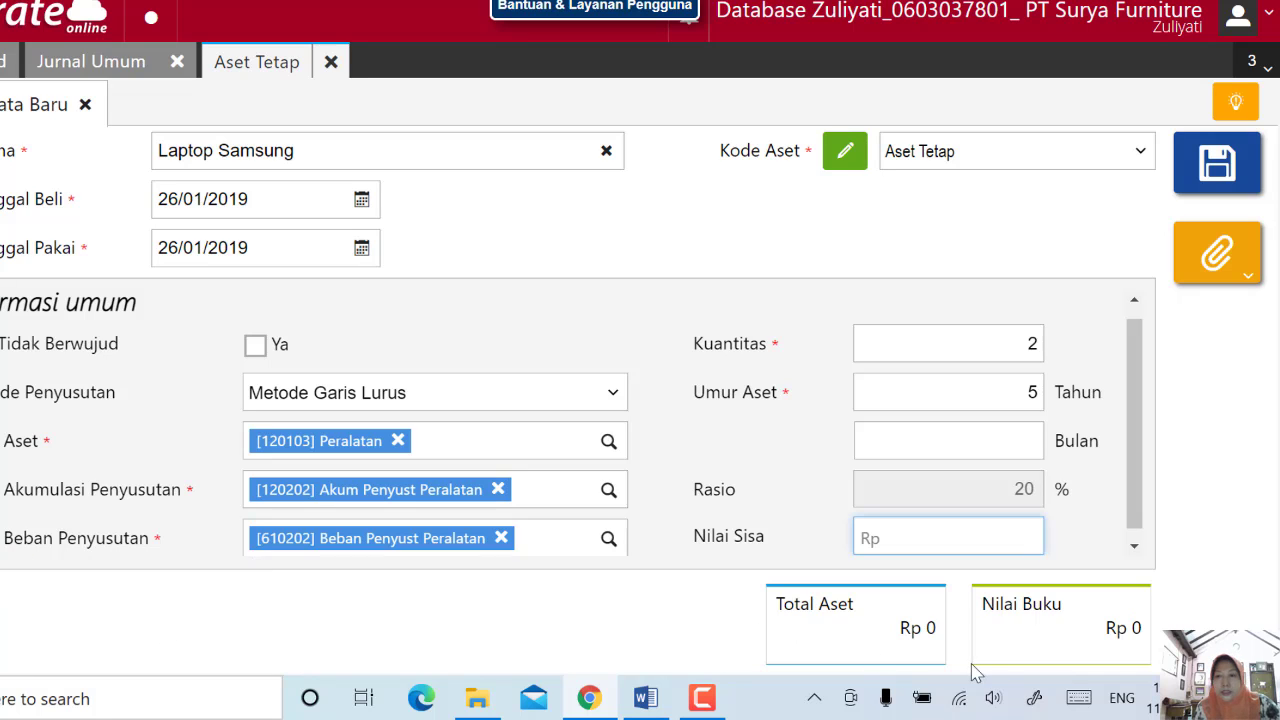
- Choose Peralatan as the asset category (Kategori Aset) in the other information section
click(1134, 546)
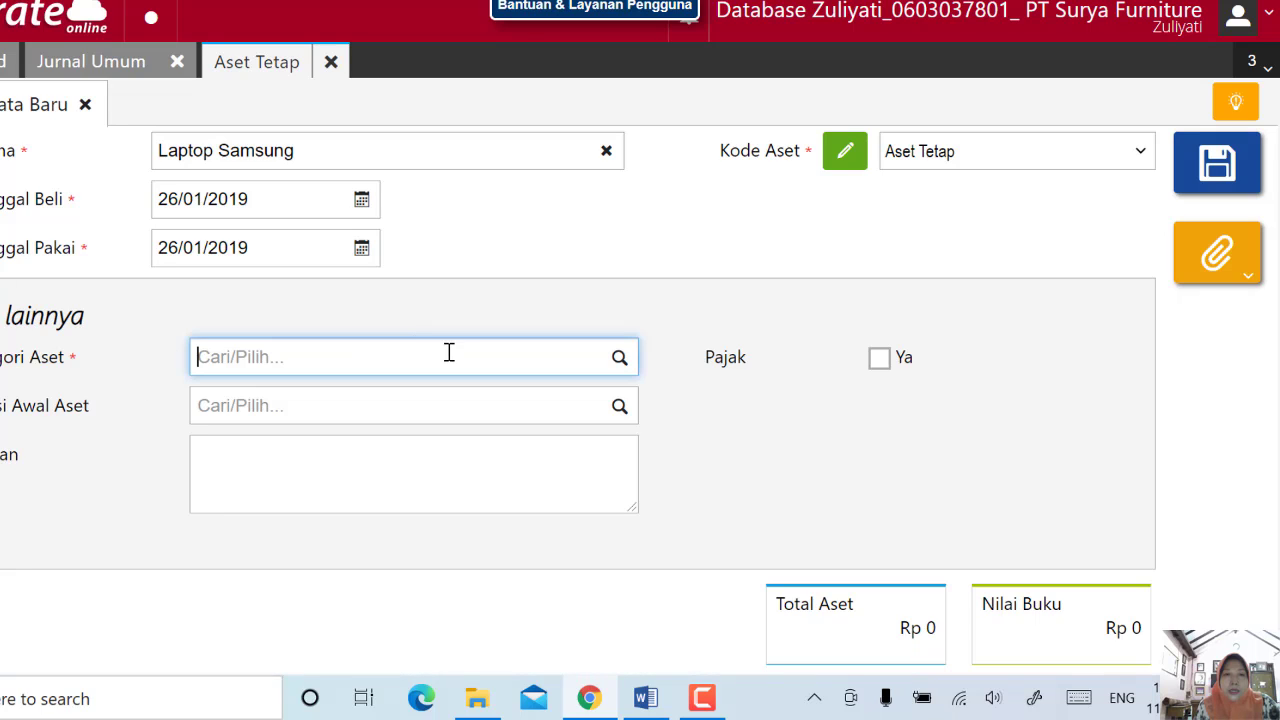
click(621, 363)
click(549, 447)
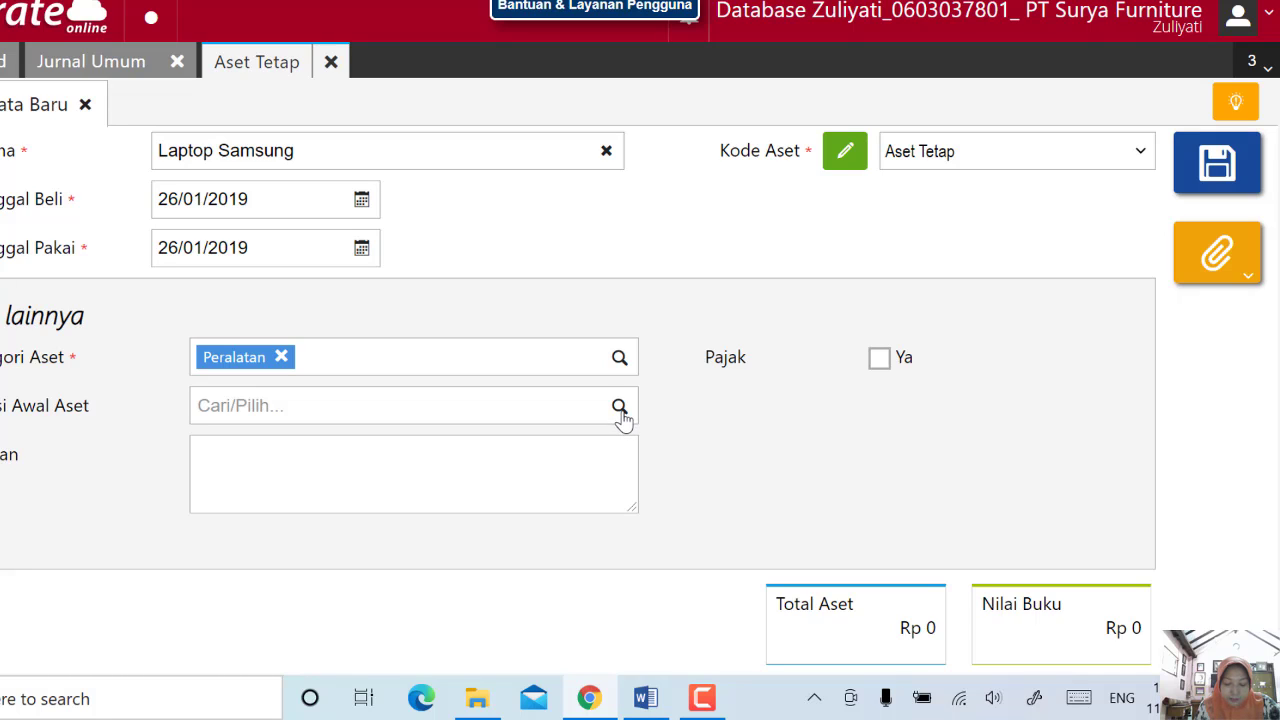
- Enter the note "Pembelian aset secra kredit" in the Laptop Samsung asset's Catatan
click(403, 491)
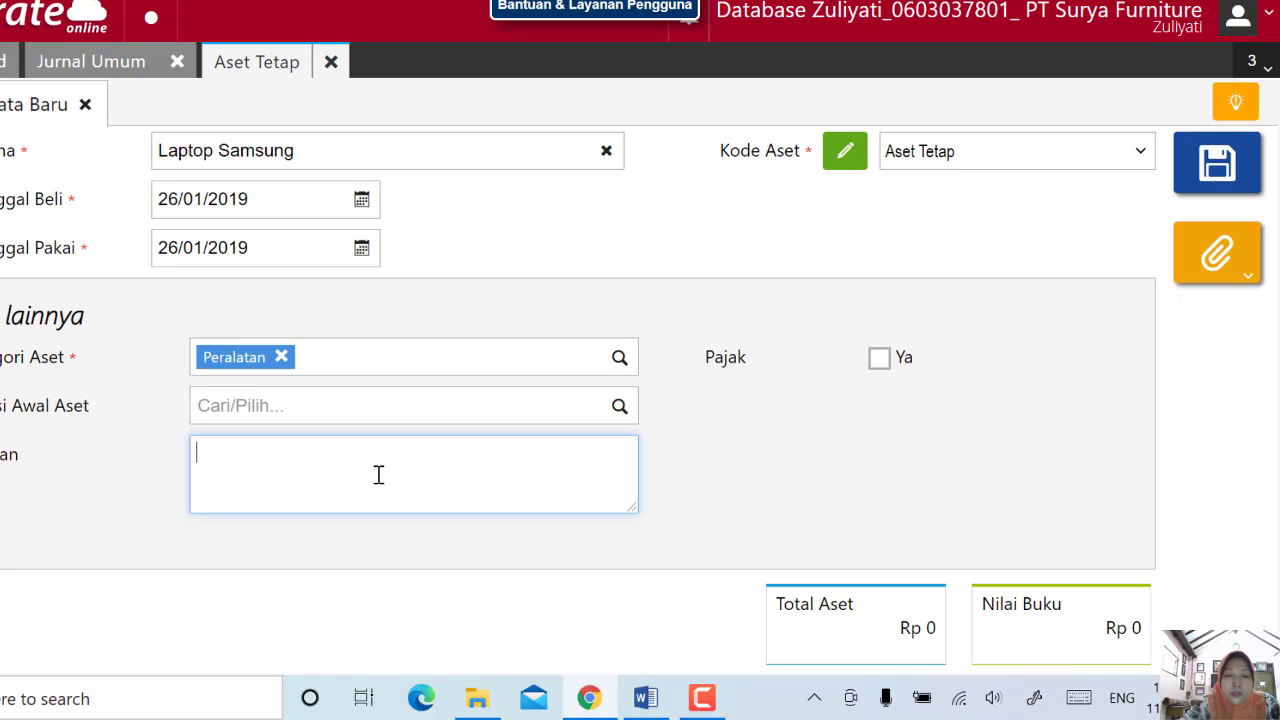
text(Pem)
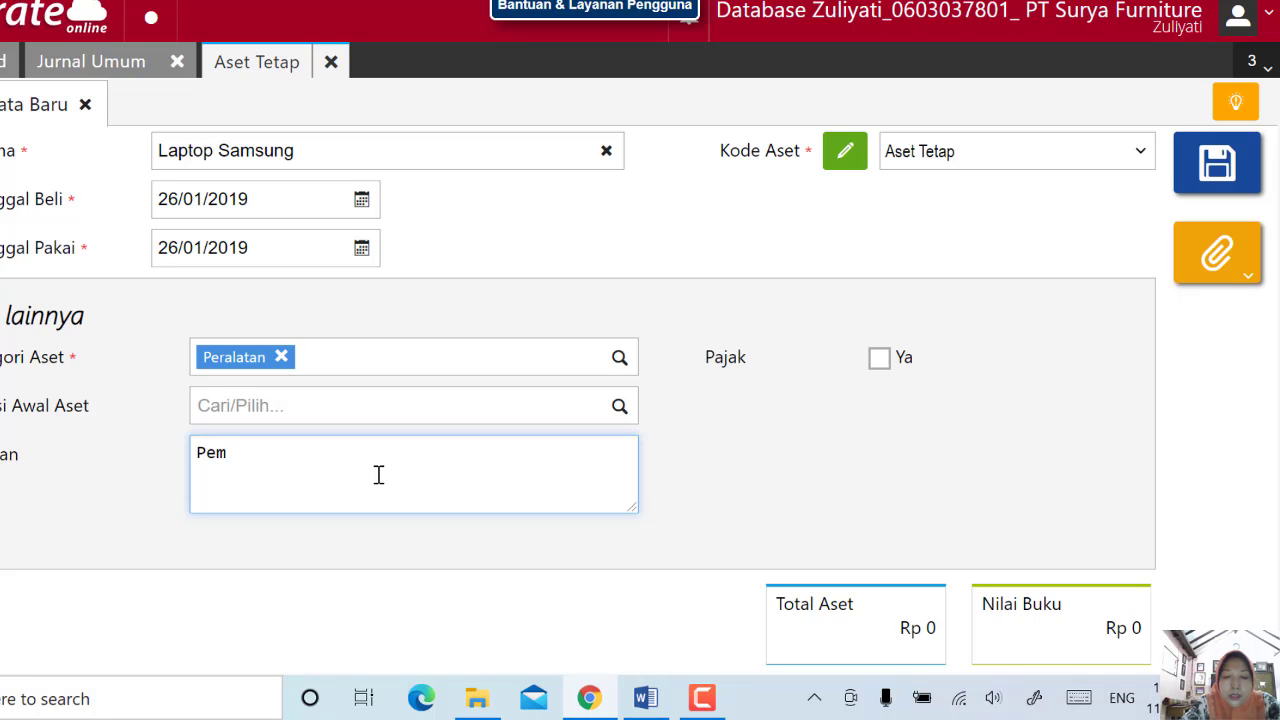
text(belian aset s)
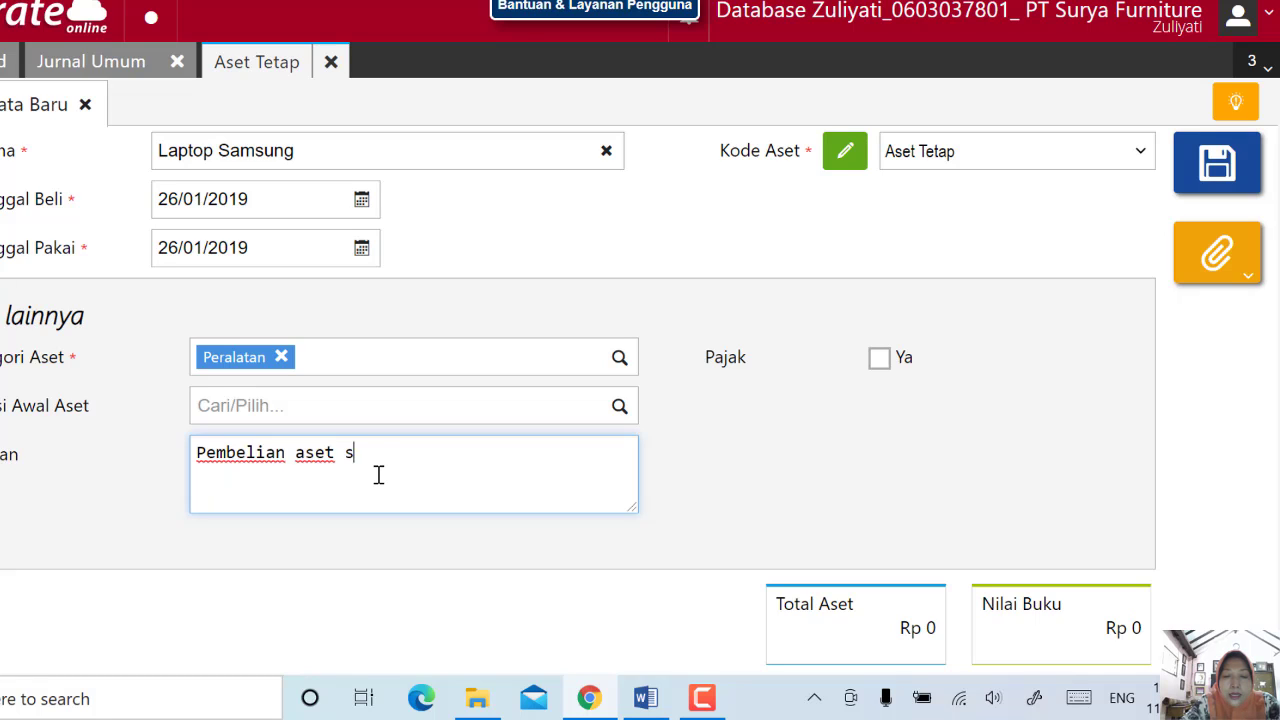
text(ecra kr)
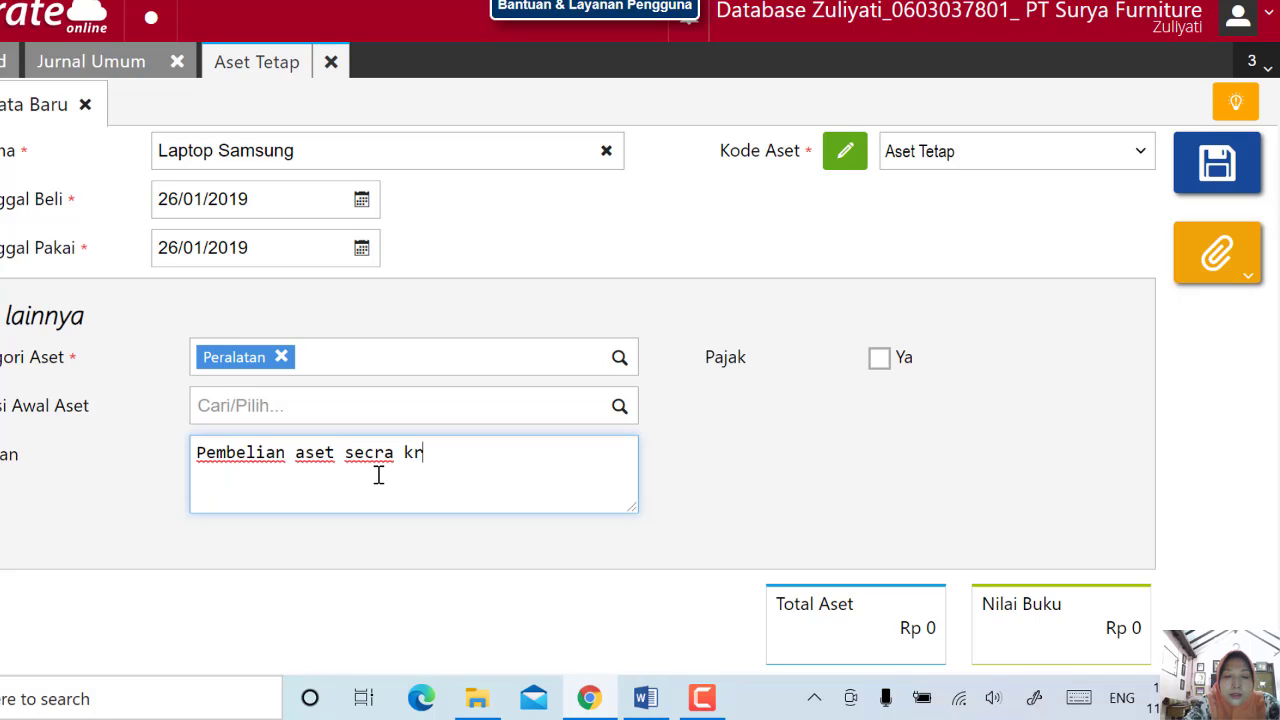
text(edit)
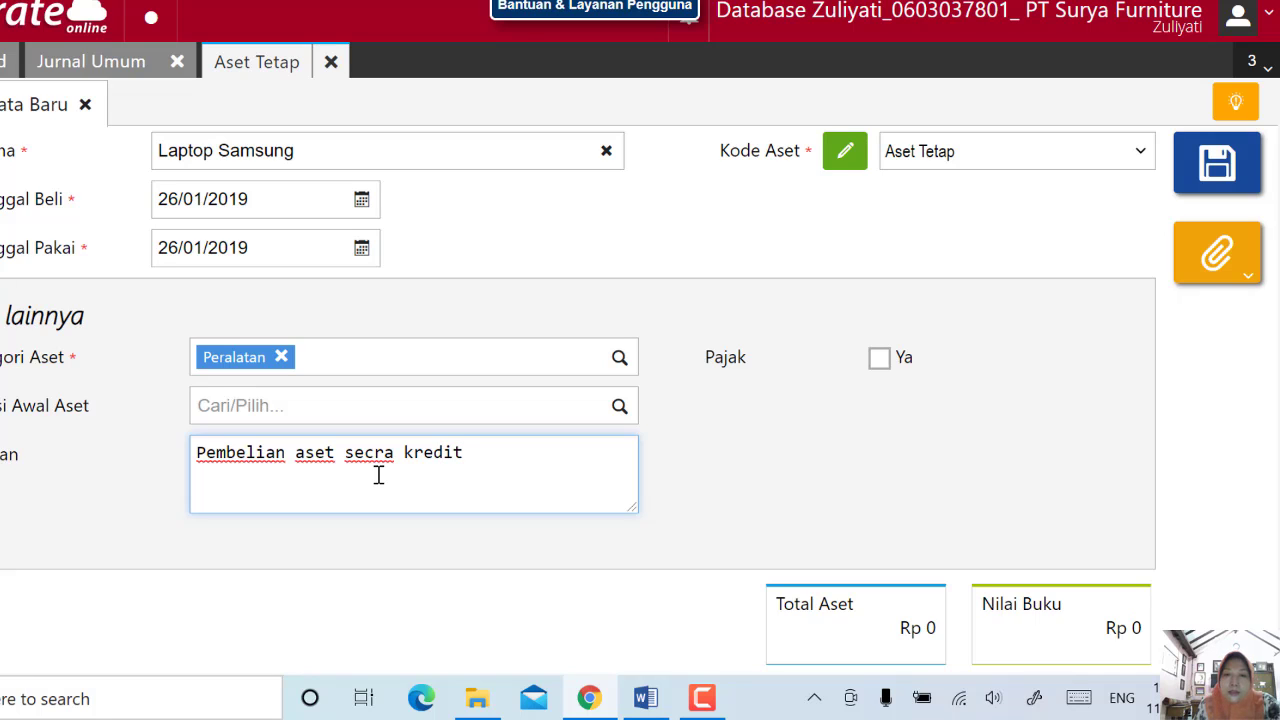
- Mark the asset as taxable (Pajak: Ya) and choose Gol 1 [Garis Lurus] as its tax category (Kategori Pajak)
click(878, 359)
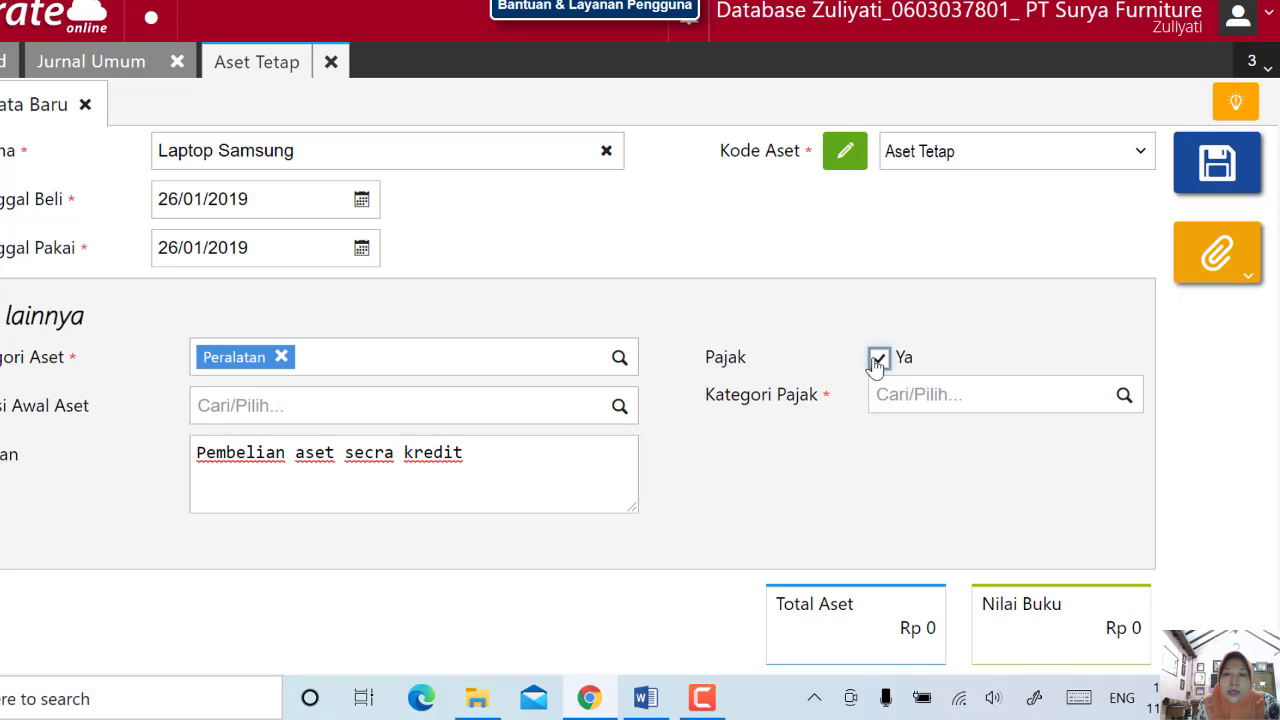
click(1087, 403)
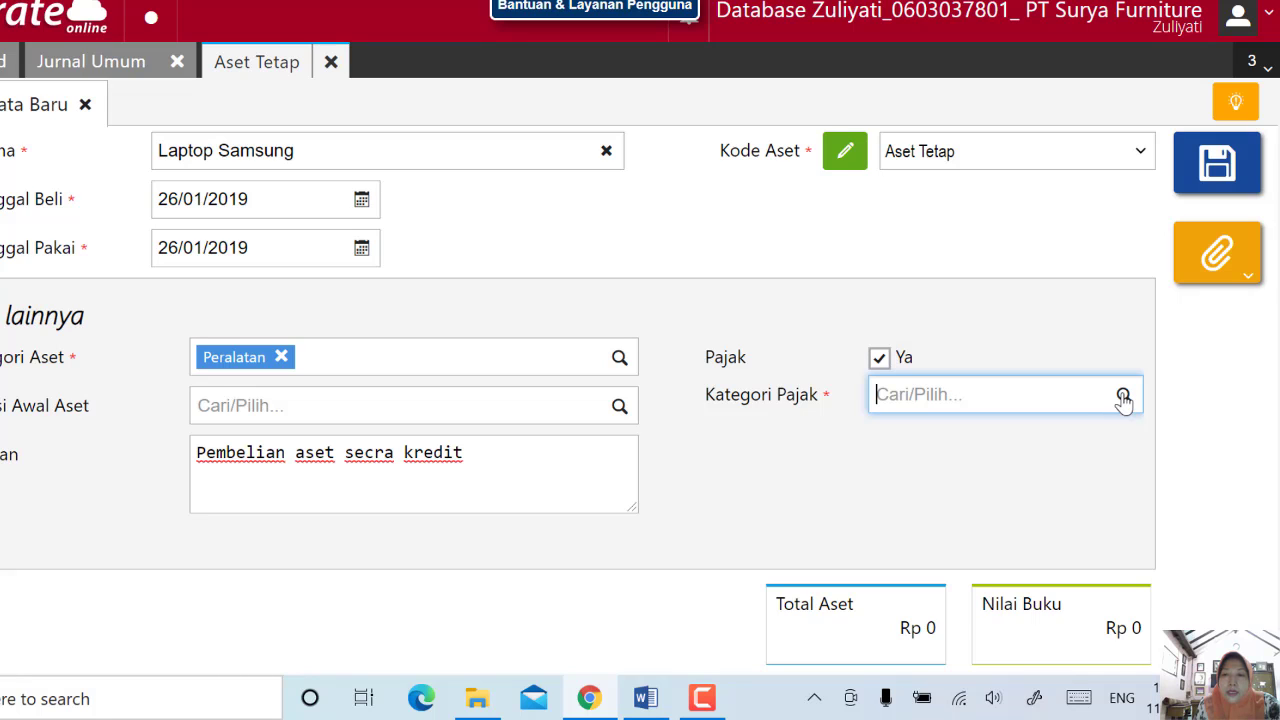
click(1124, 397)
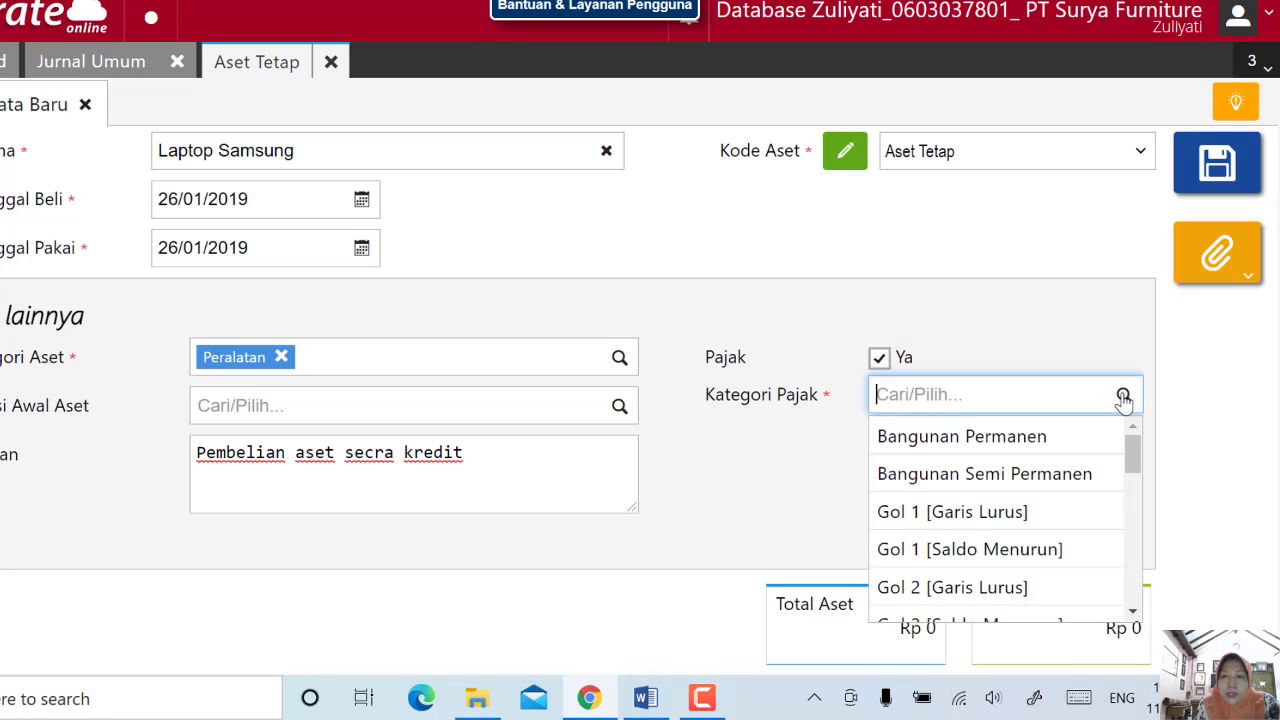
click(1034, 522)
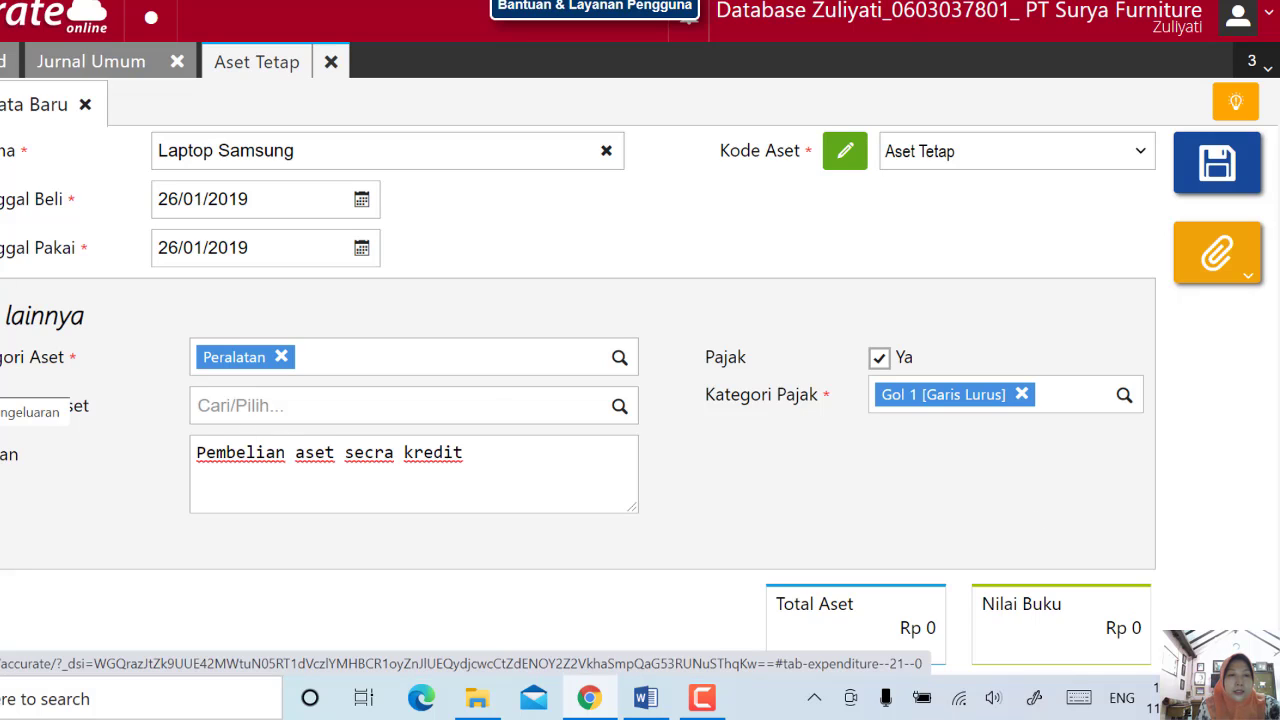
- Add Transaksi Aktiva Tetap as the expenditure account (Akun Pengeluaran) with an amount of Rp 24.000.000 and save the asset
click(5, 400)
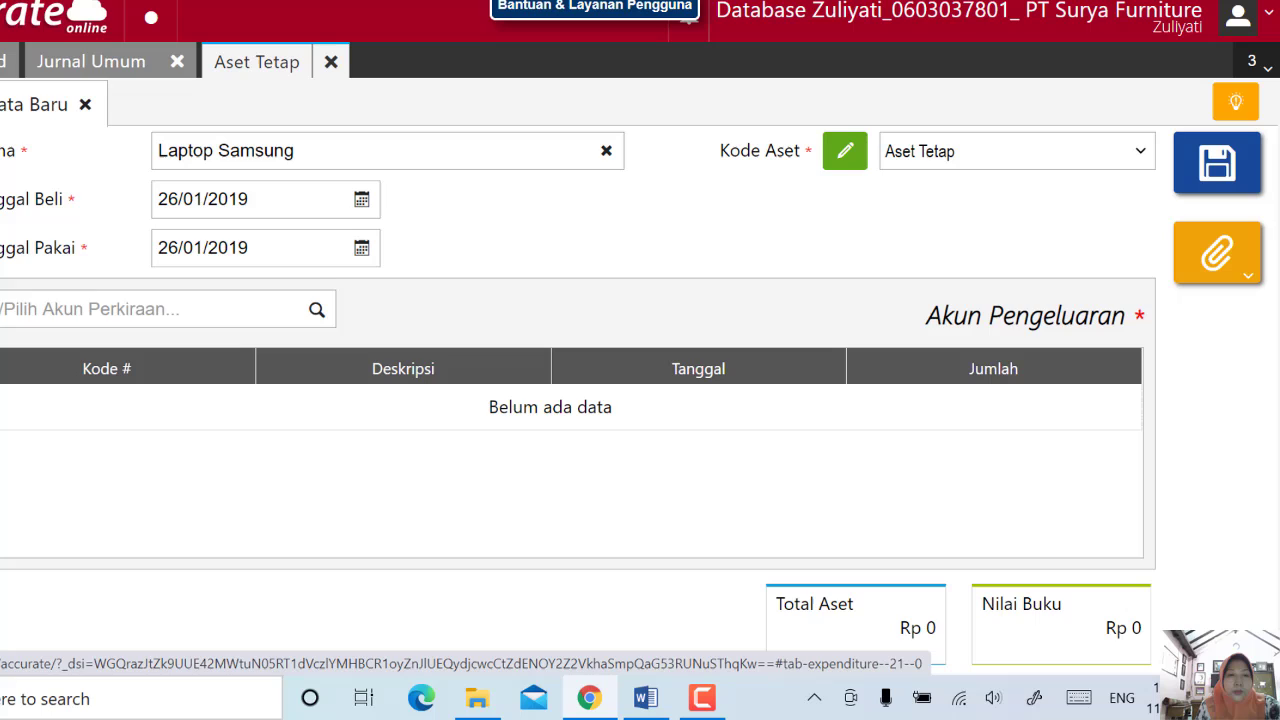
click(285, 310)
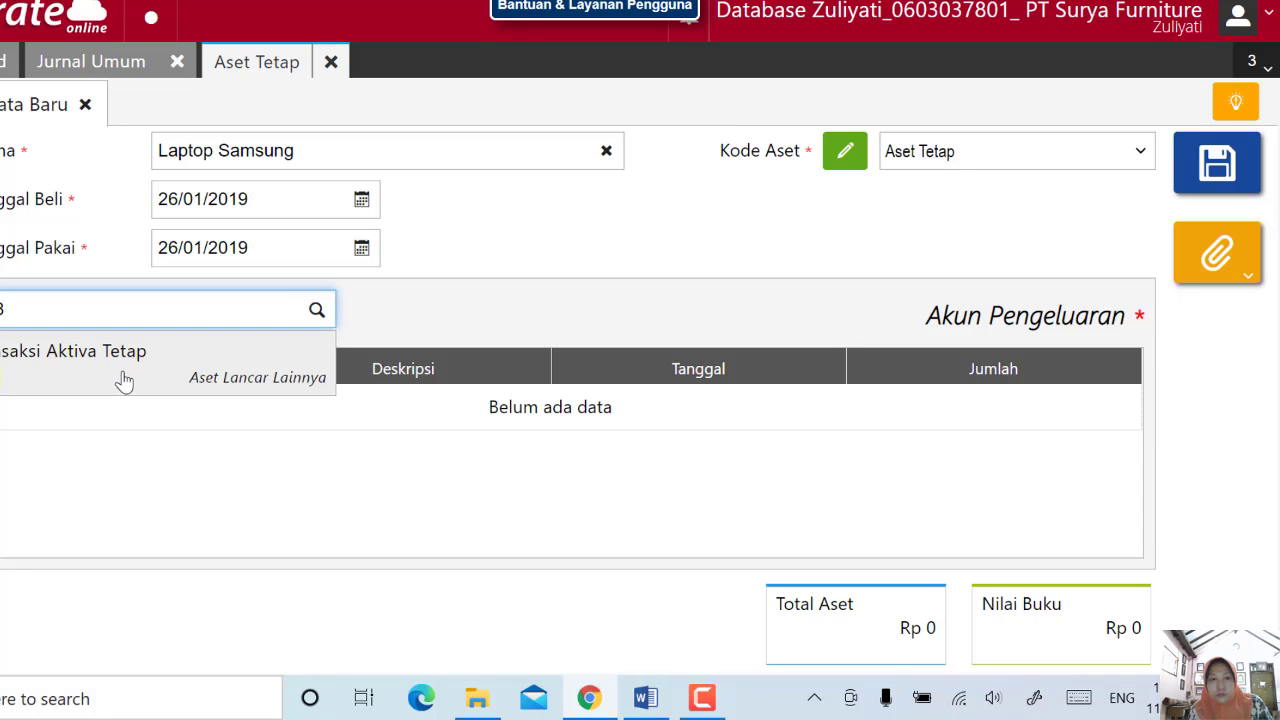
click(120, 368)
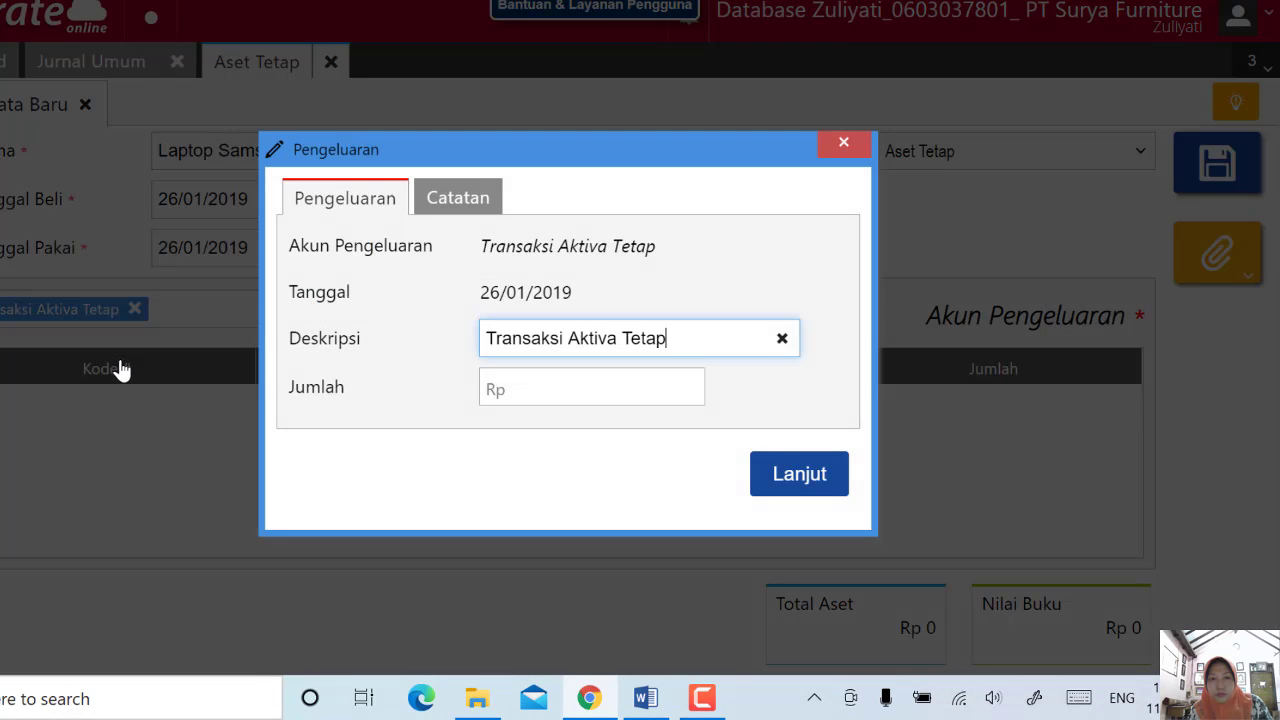
click(525, 392)
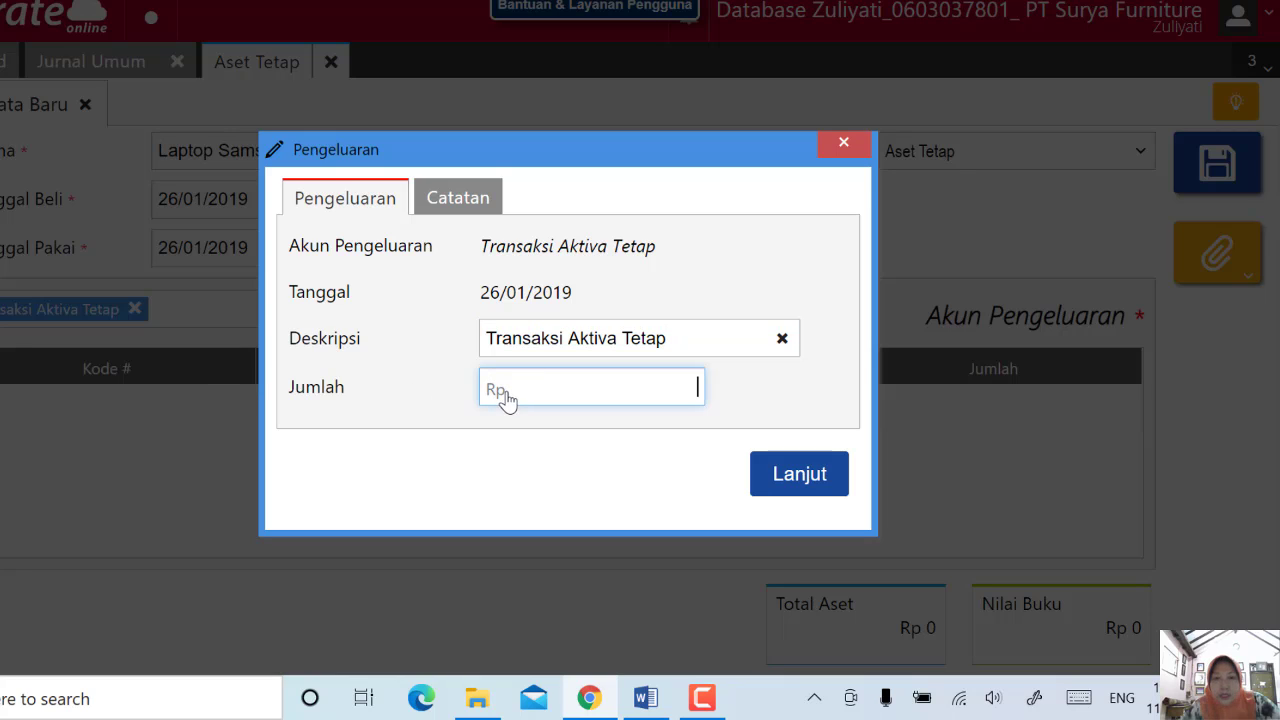
text(24.000.00)
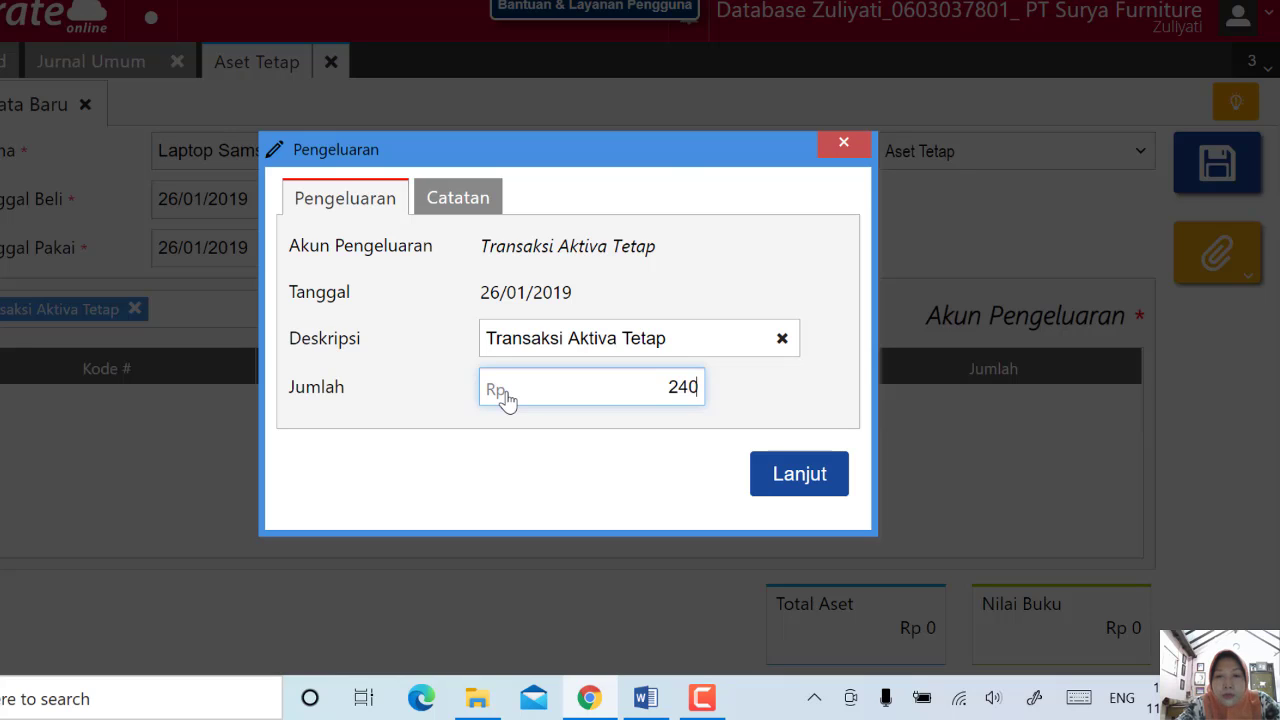
text(0)
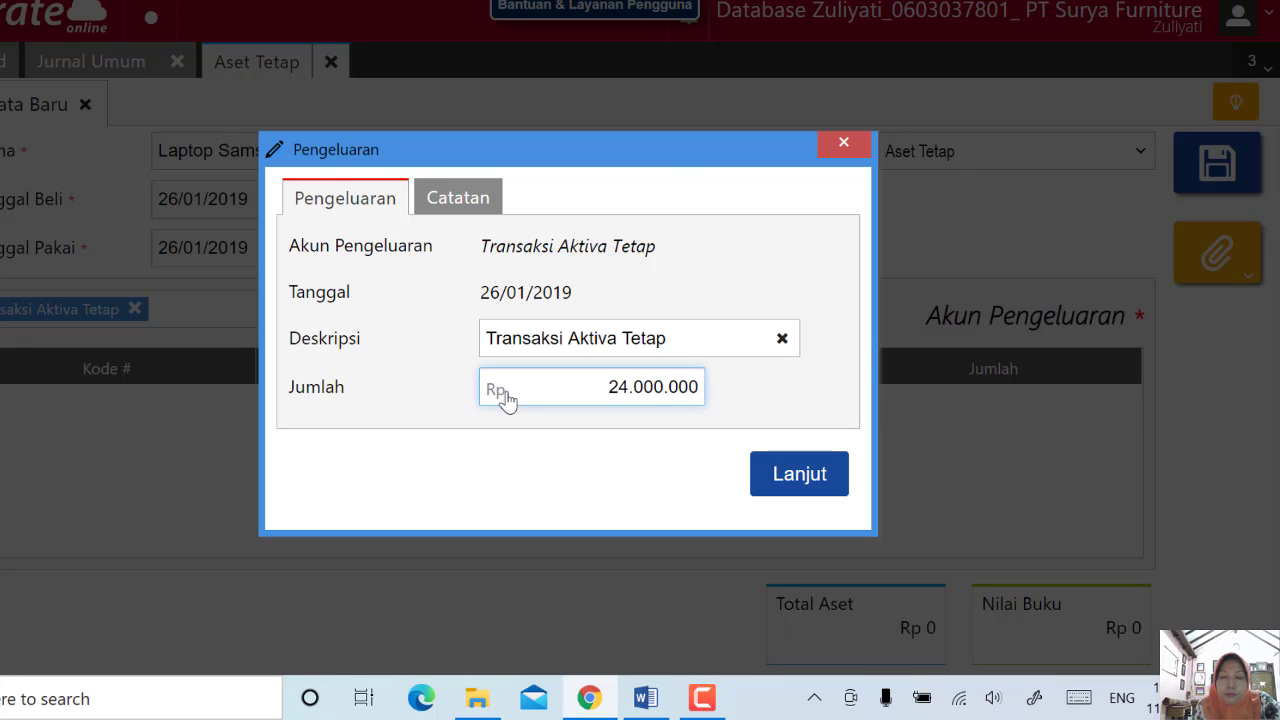
click(790, 478)
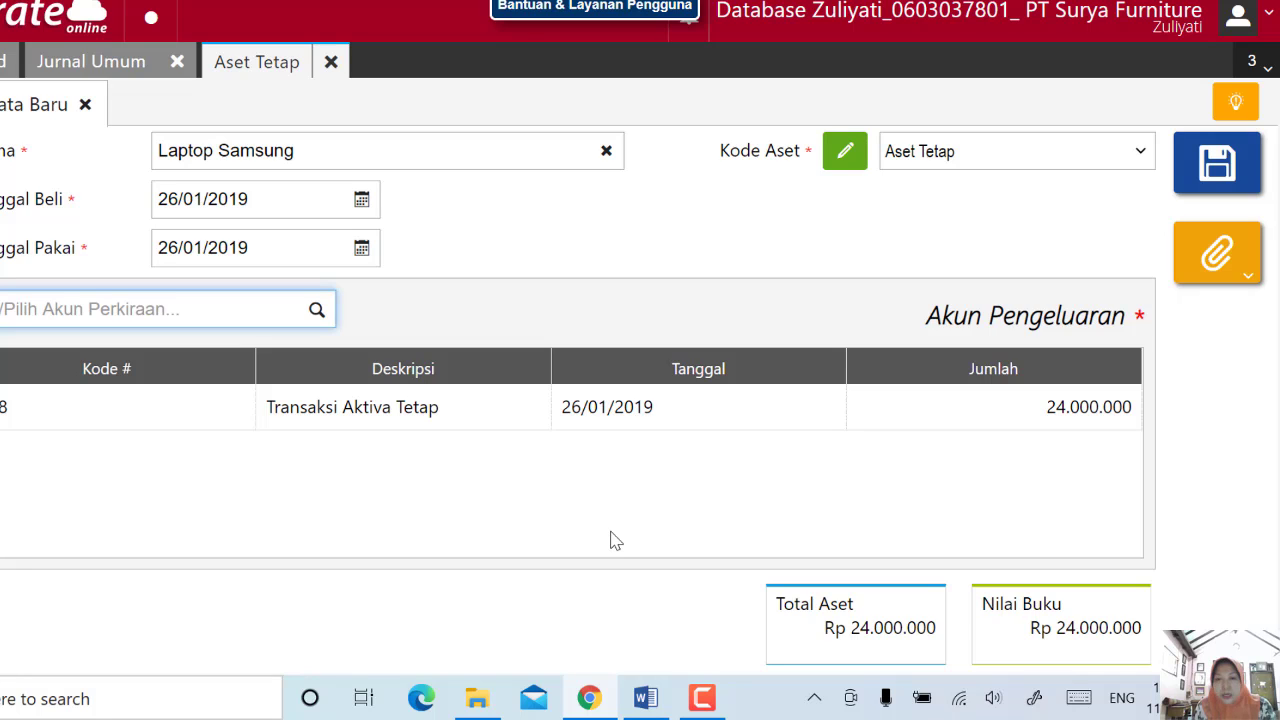
click(1203, 178)
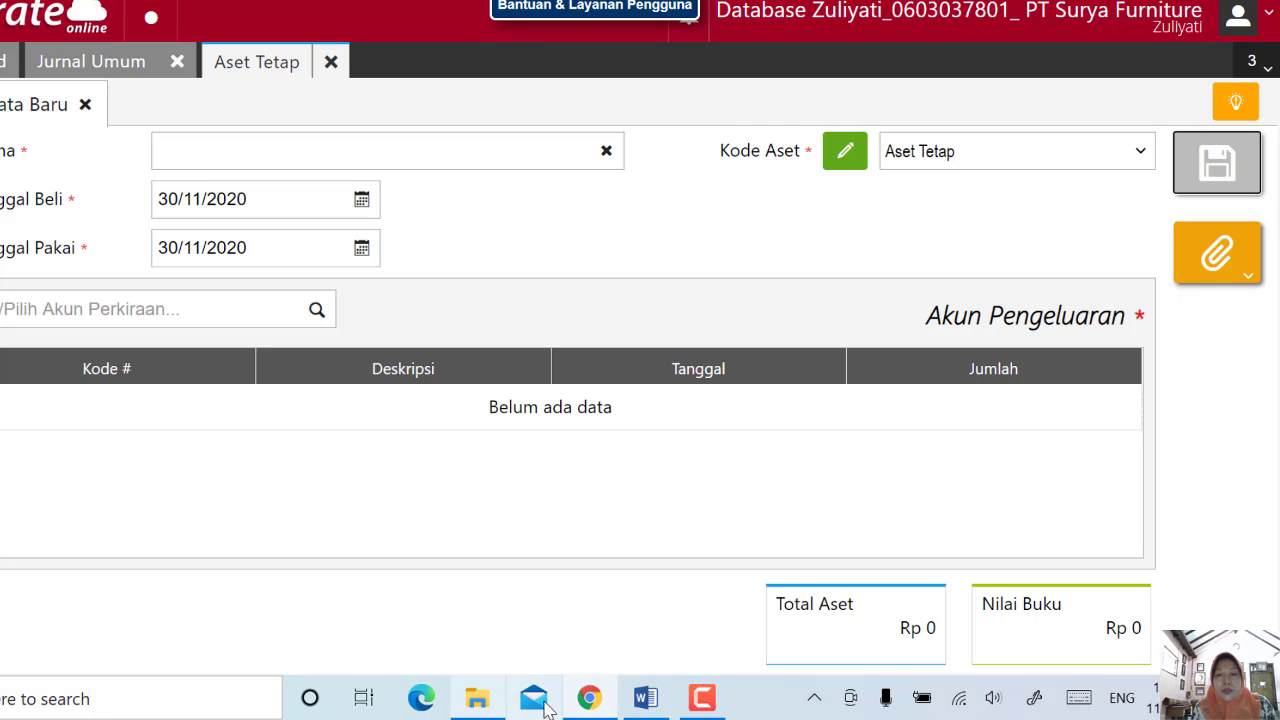
- Switch to the Word document and read the 27 Januari 2019 instructions on the computer sale and new account
click(645, 700)
scroll(252, 485, down, 3)
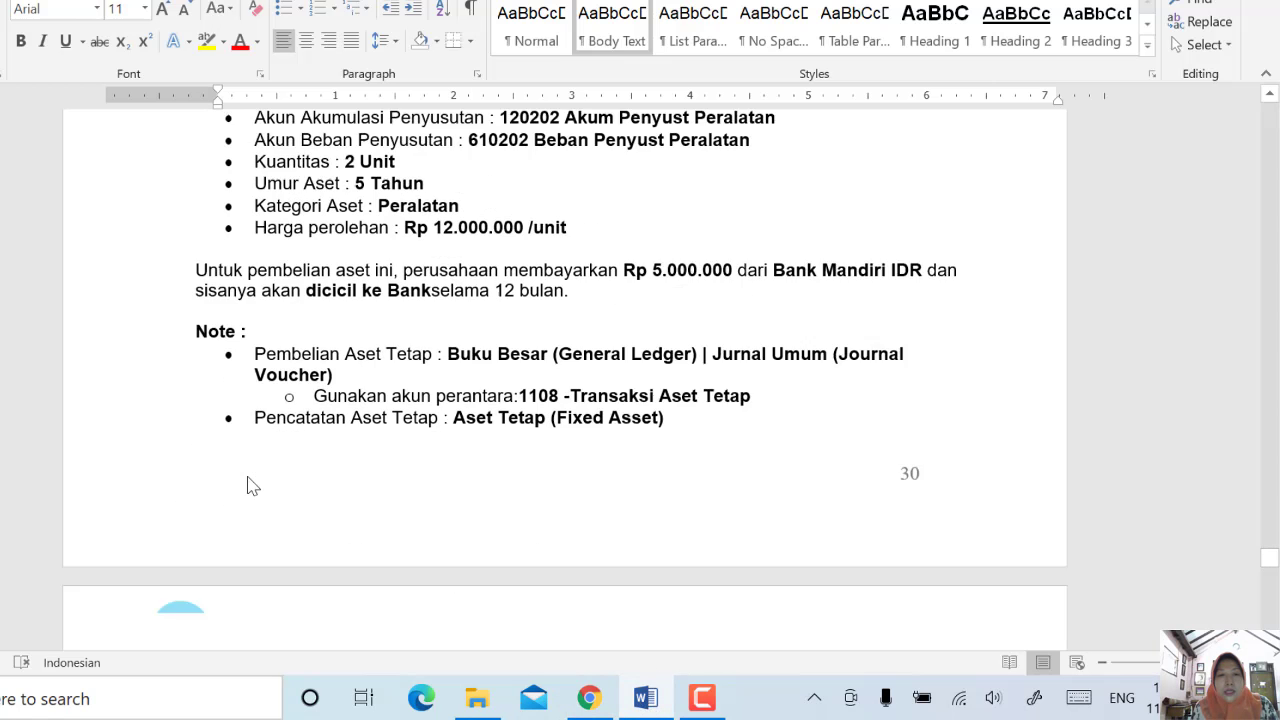
scroll(252, 485, down, 8)
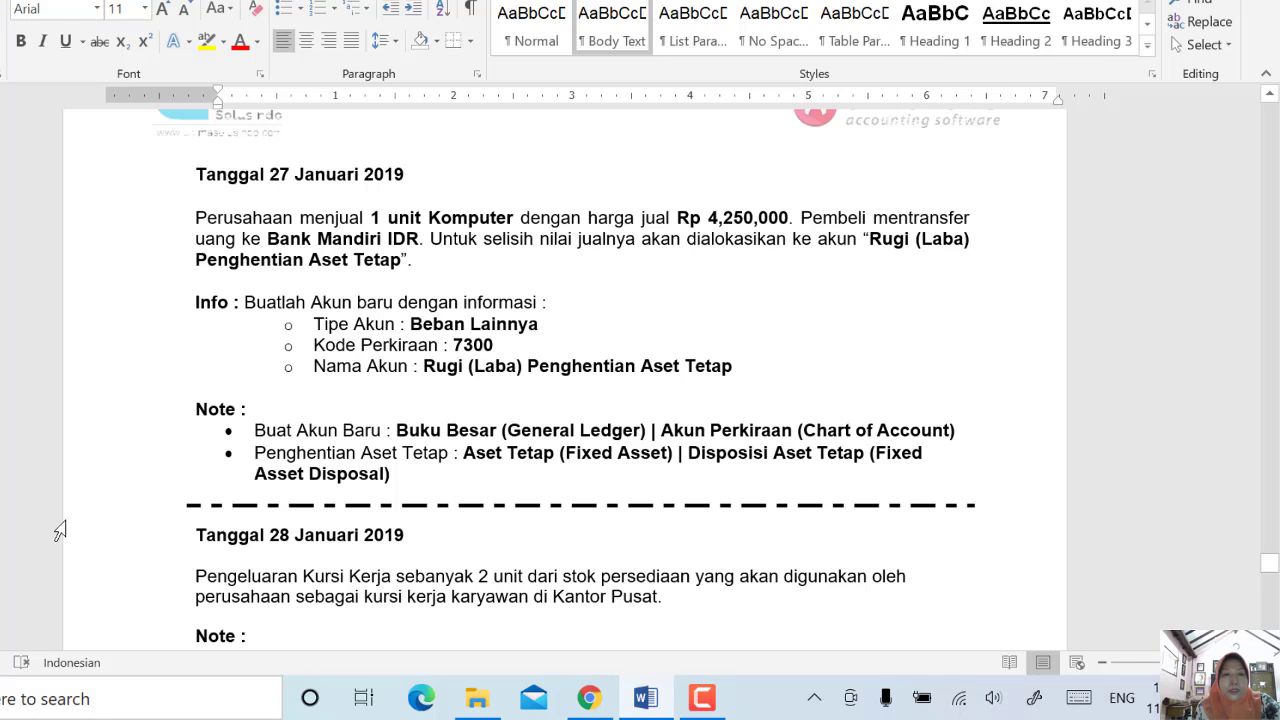
- Return to Accurate Online in Chrome, close the Aset Tetap and Jurnal Umum pages, and dismiss the advertising notification
click(589, 697)
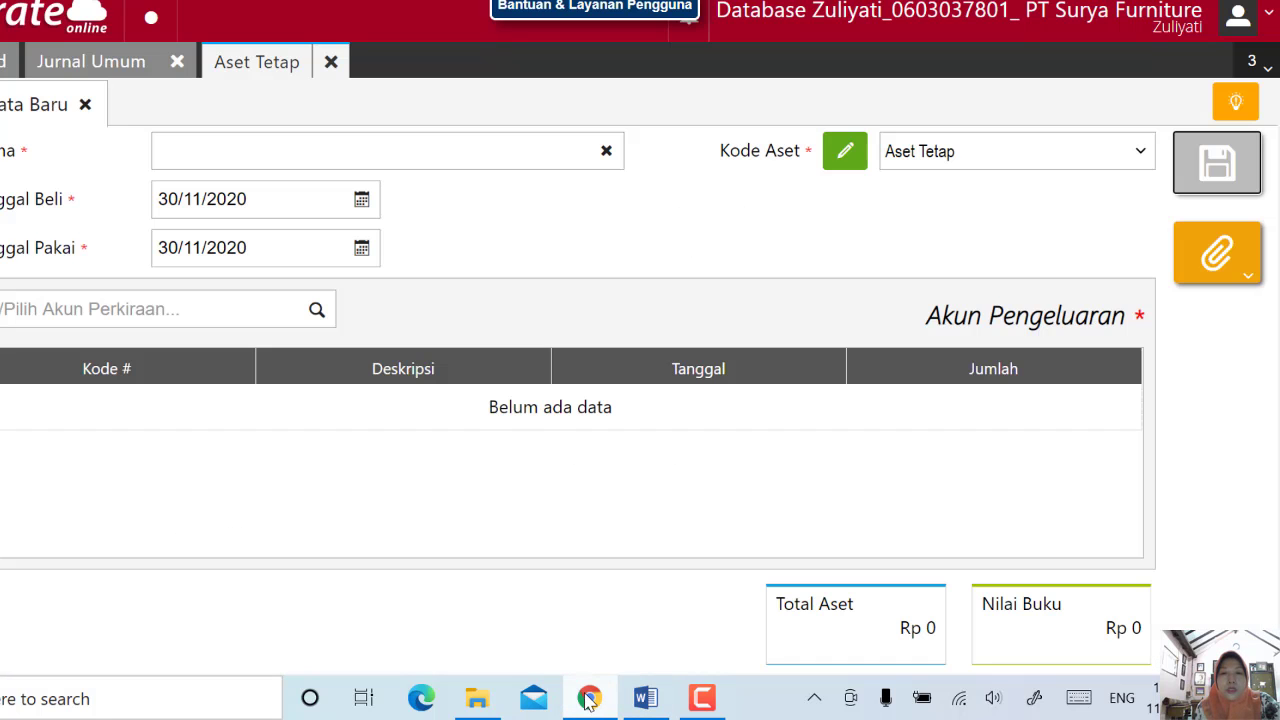
click(331, 62)
click(176, 64)
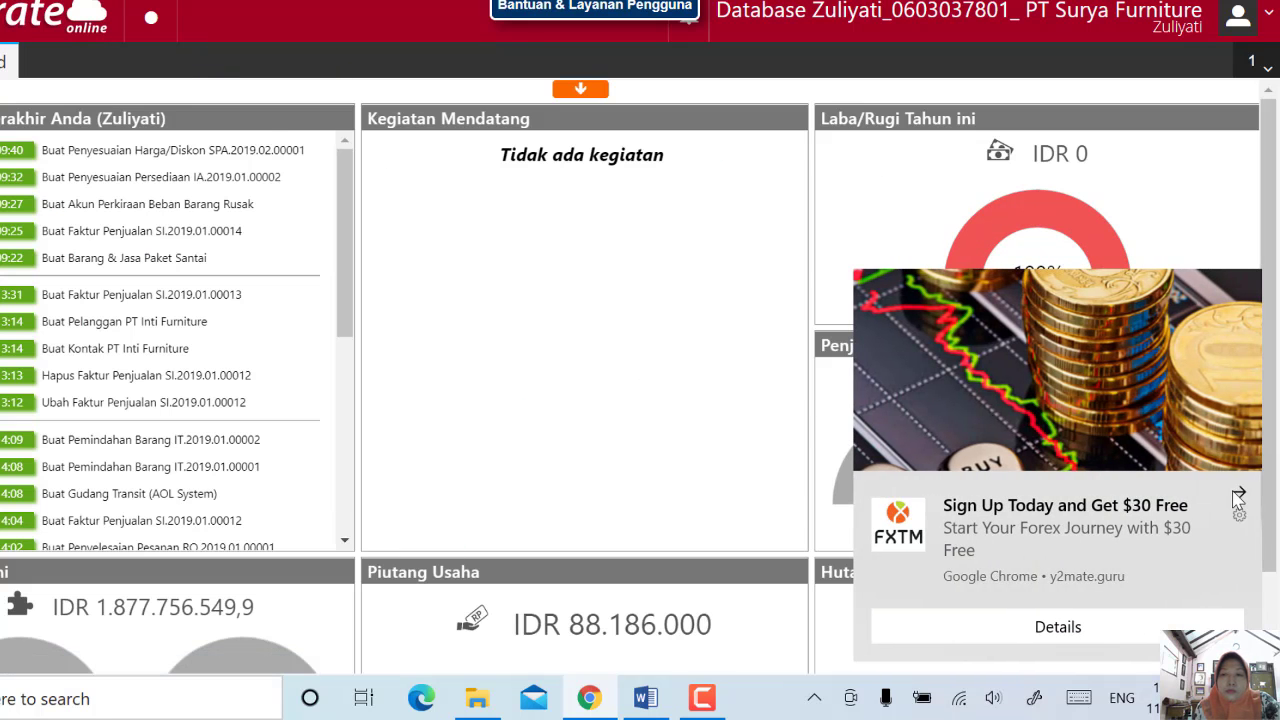
click(1239, 491)
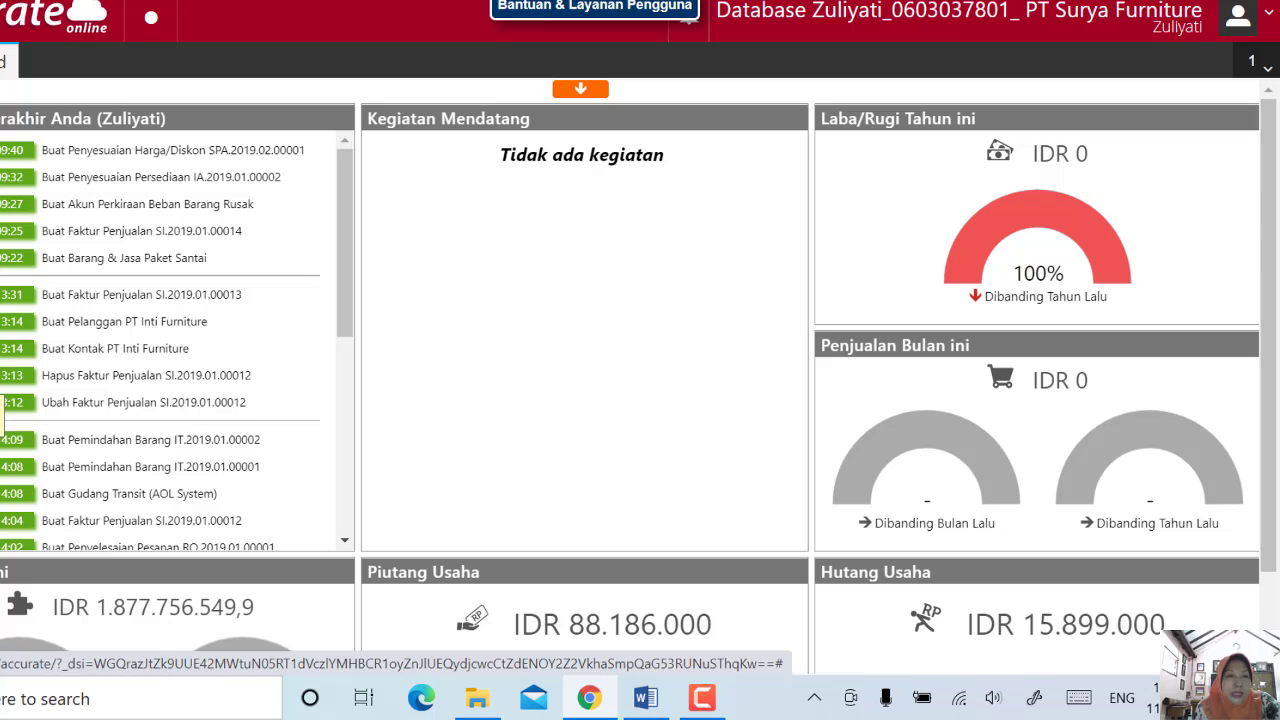
- Start a new ledger account in Akun Perkiraan under Buku Besar with Beban Lainnya as its account type
click(2, 198)
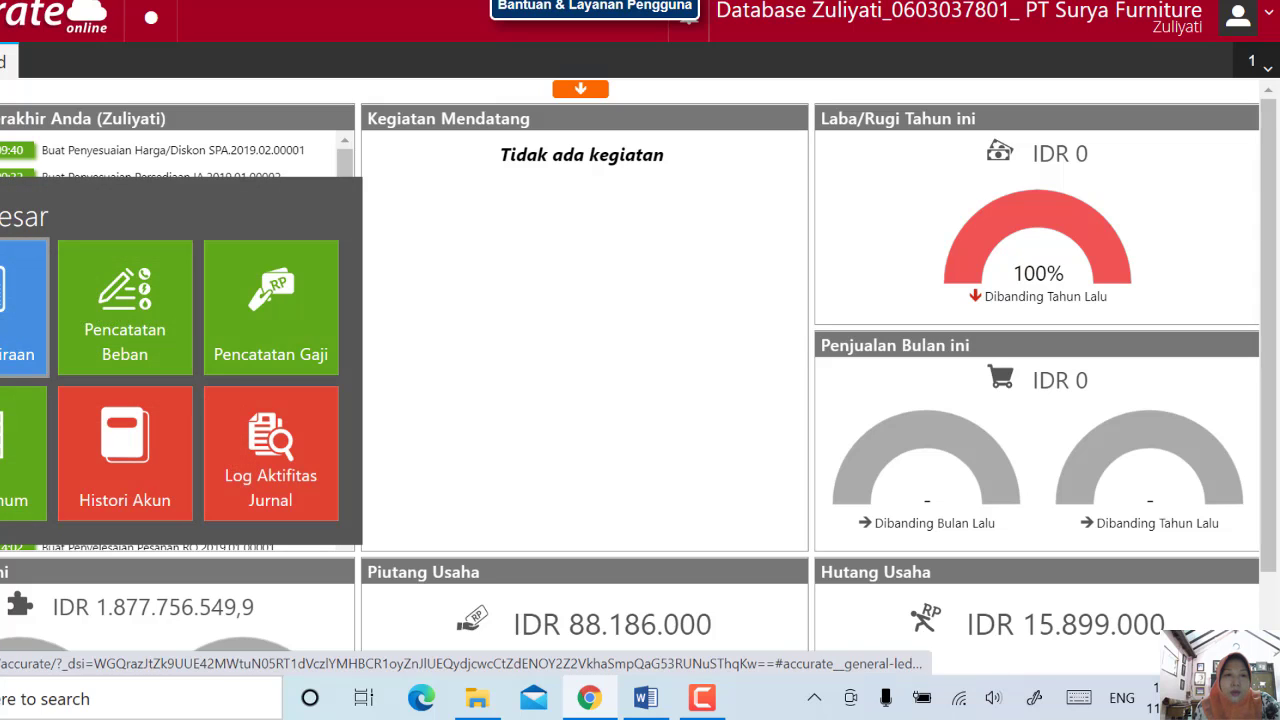
click(20, 305)
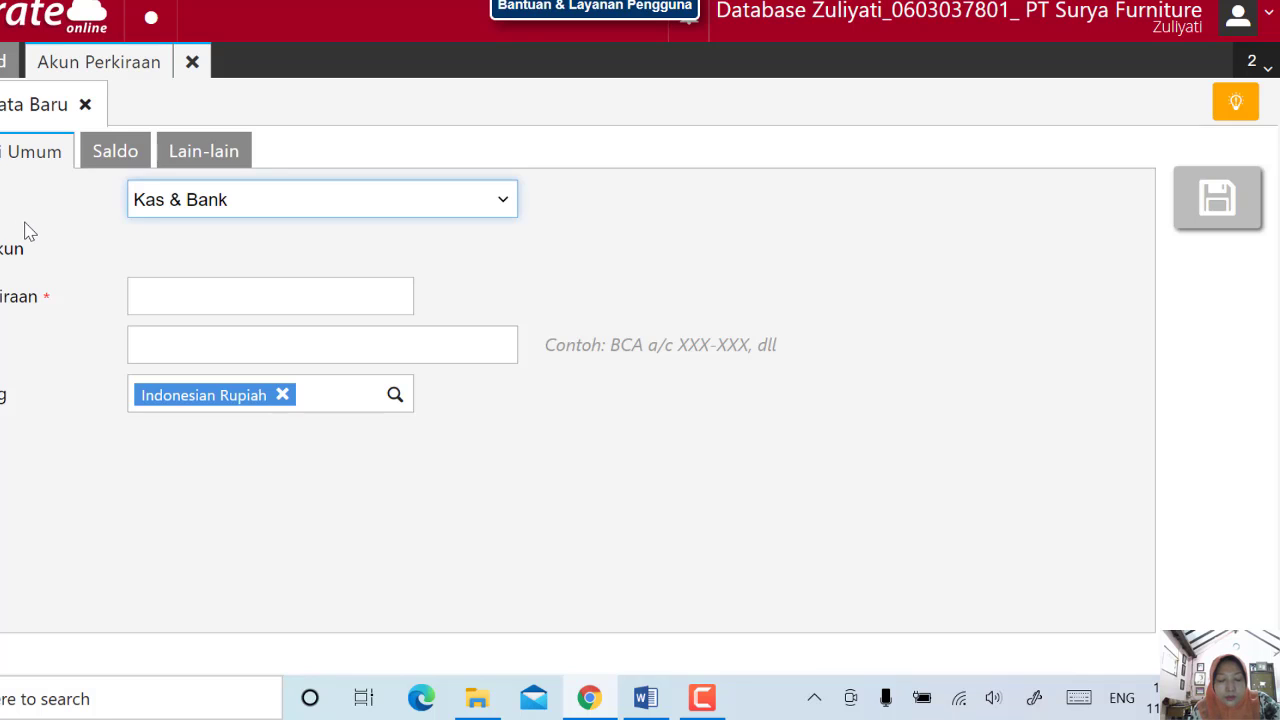
click(505, 212)
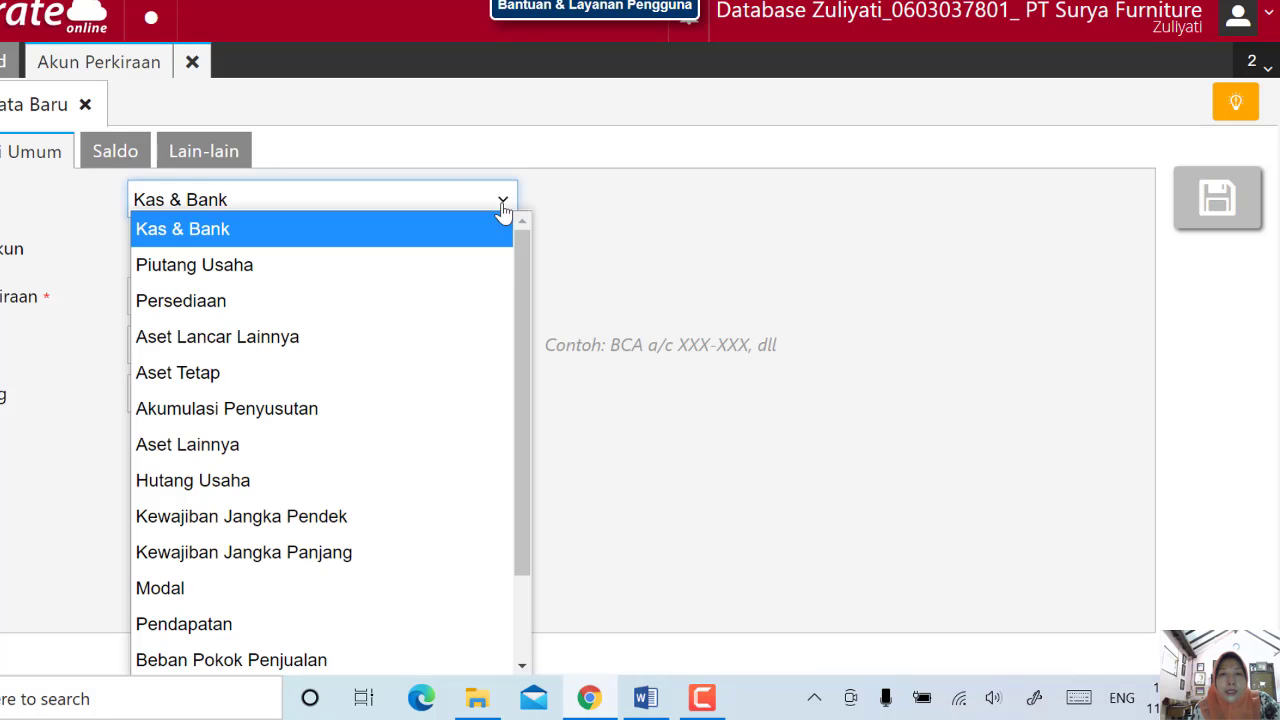
click(277, 195)
click(260, 208)
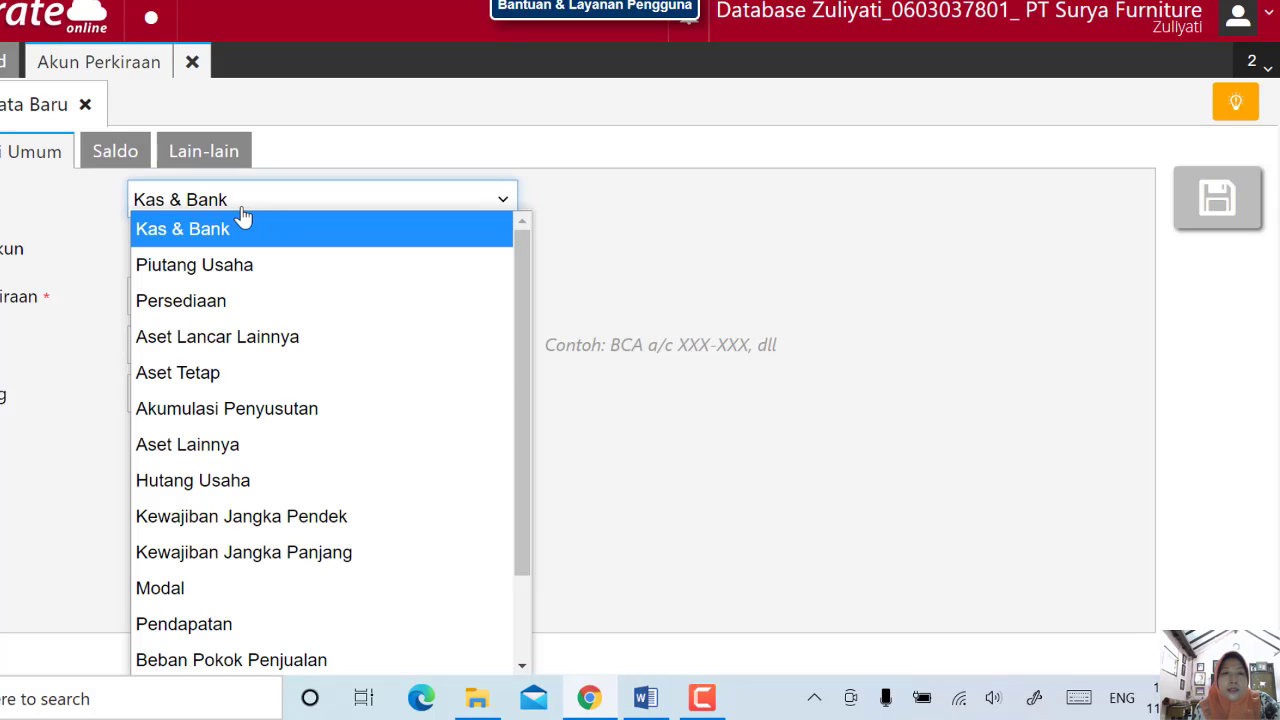
click(242, 208)
click(240, 206)
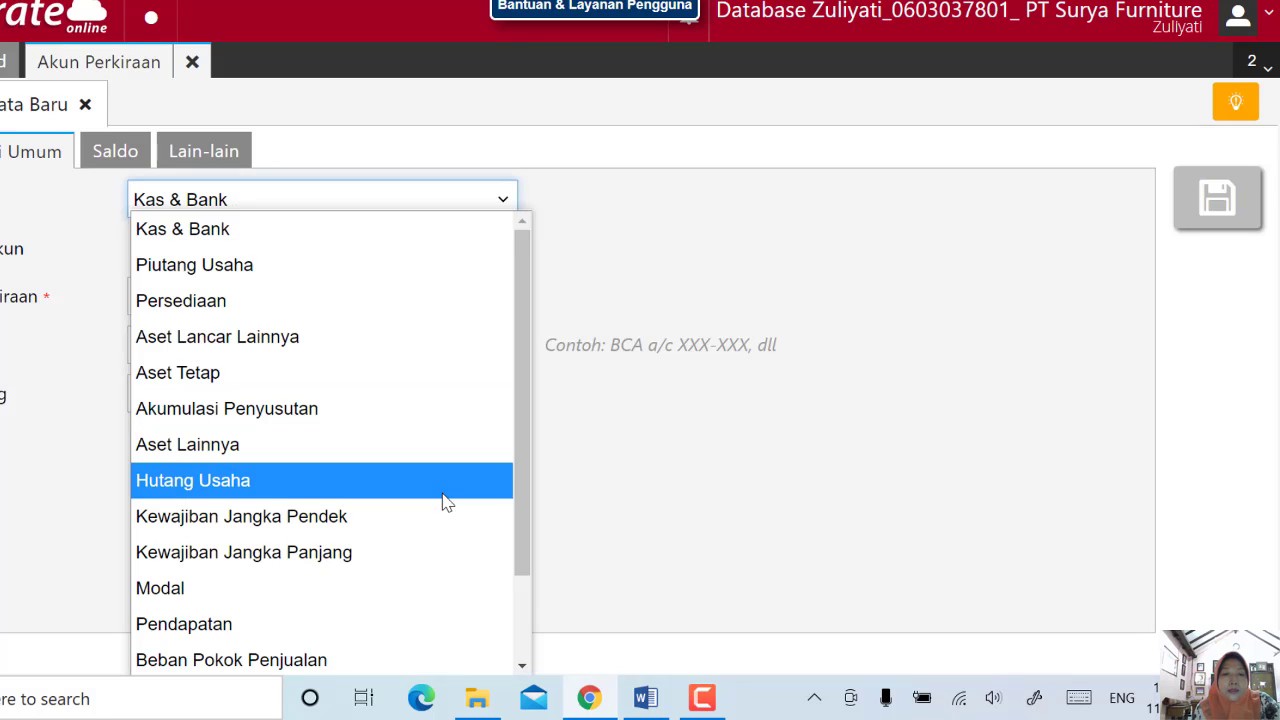
drag(523, 500, 516, 618)
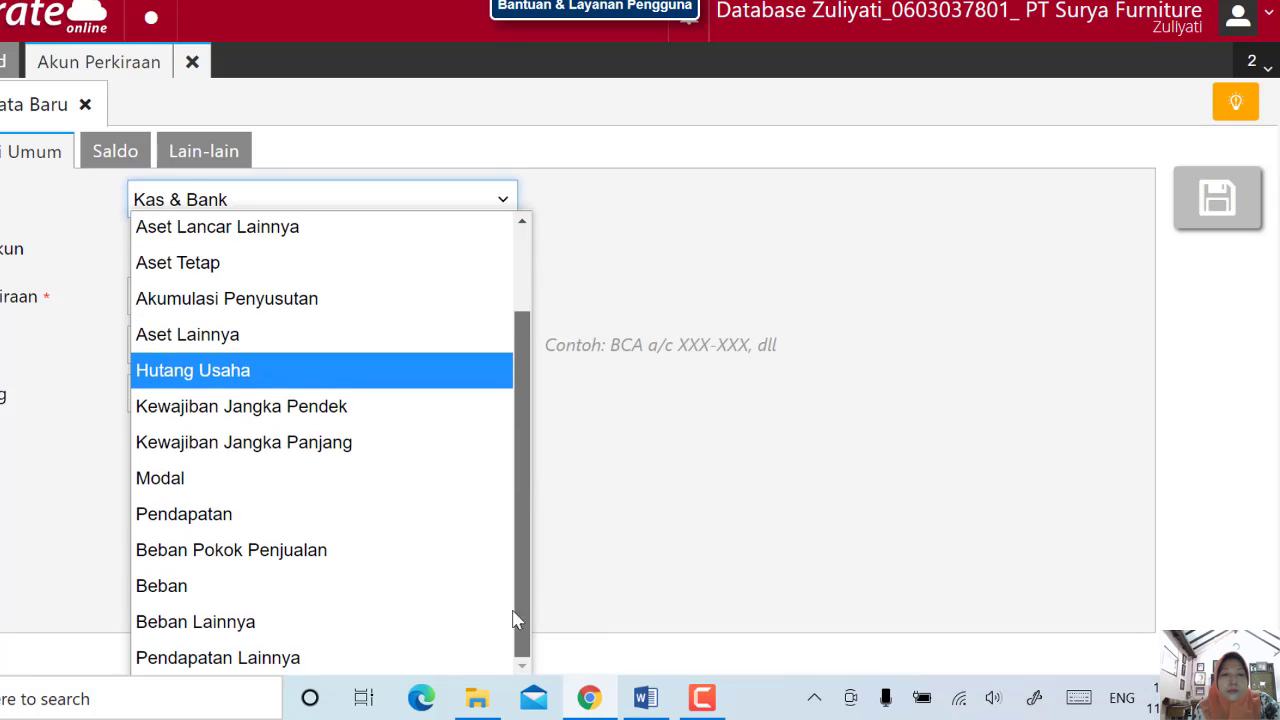
click(232, 624)
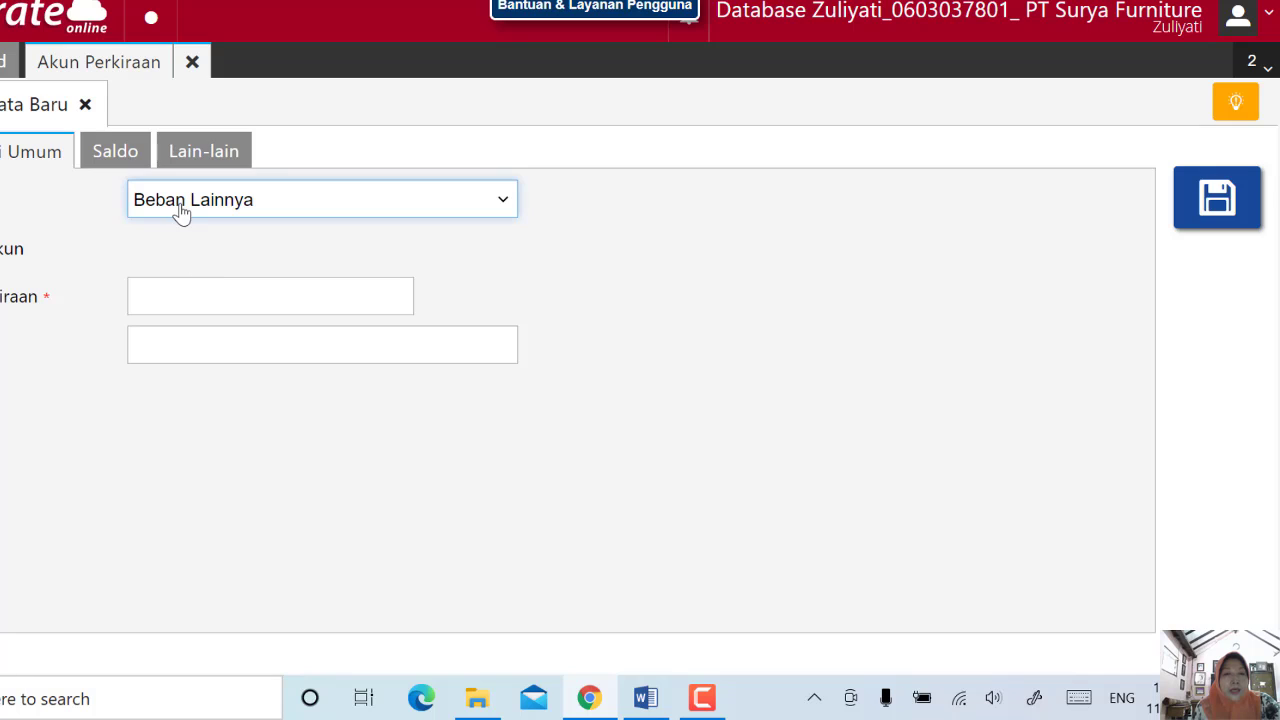
- Enter 7300 as the new account's code and Rugi(Laba)Penghentian Aset Tetap as its name
click(221, 295)
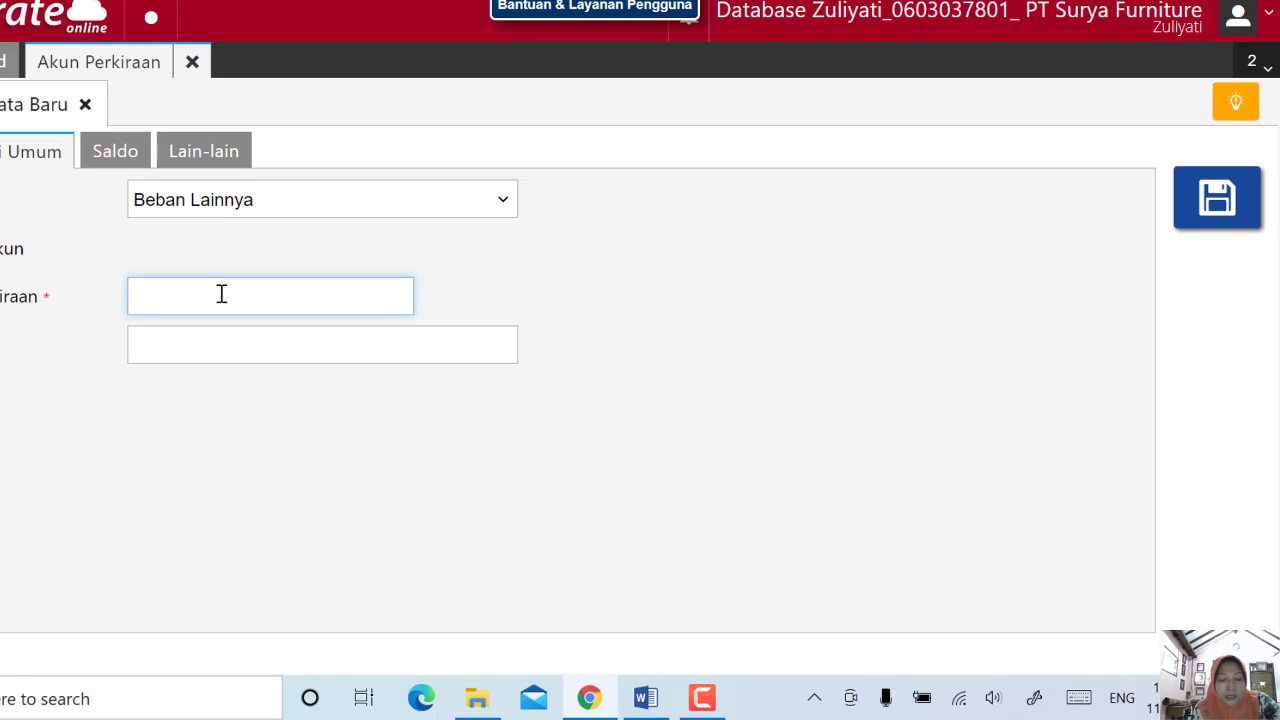
text(7)
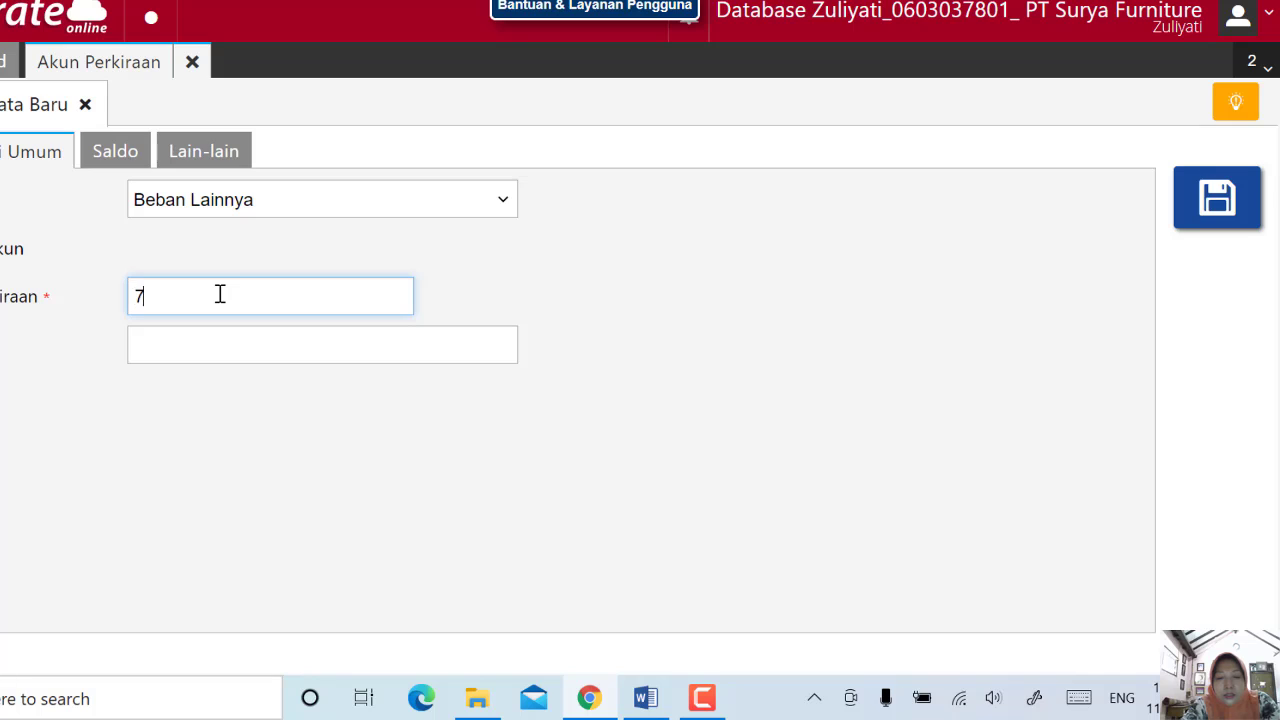
text(300)
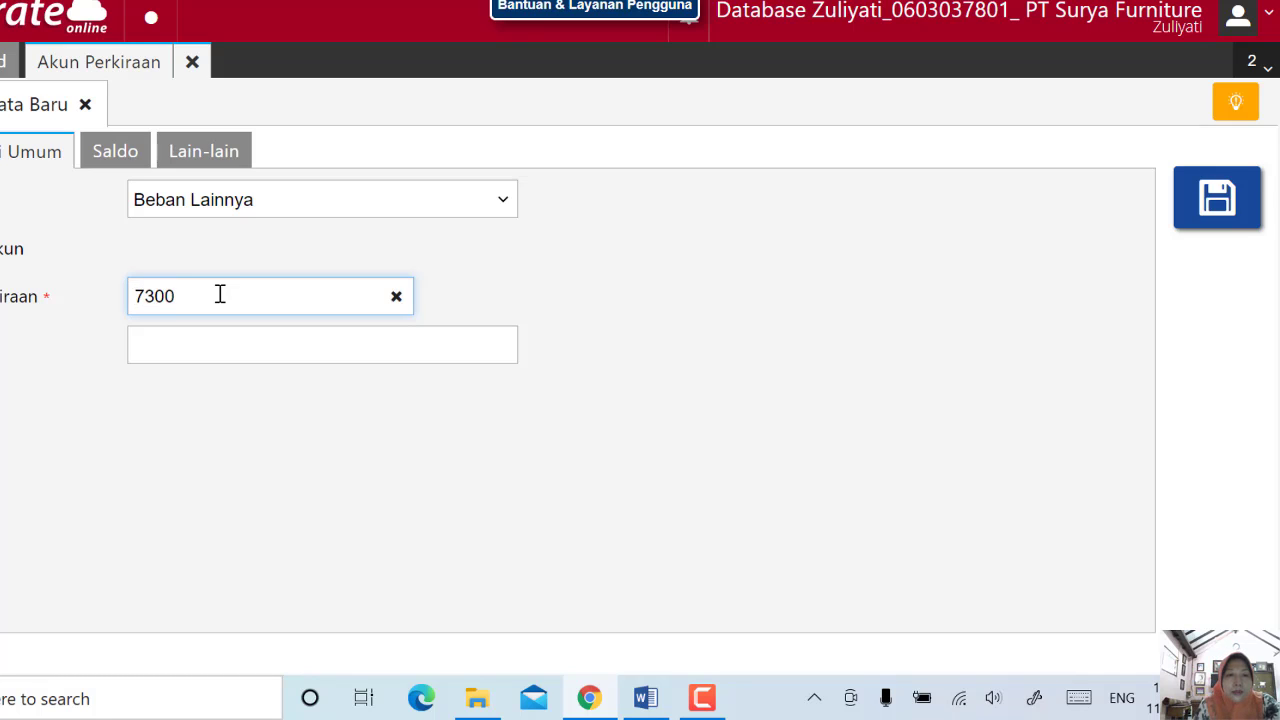
click(239, 340)
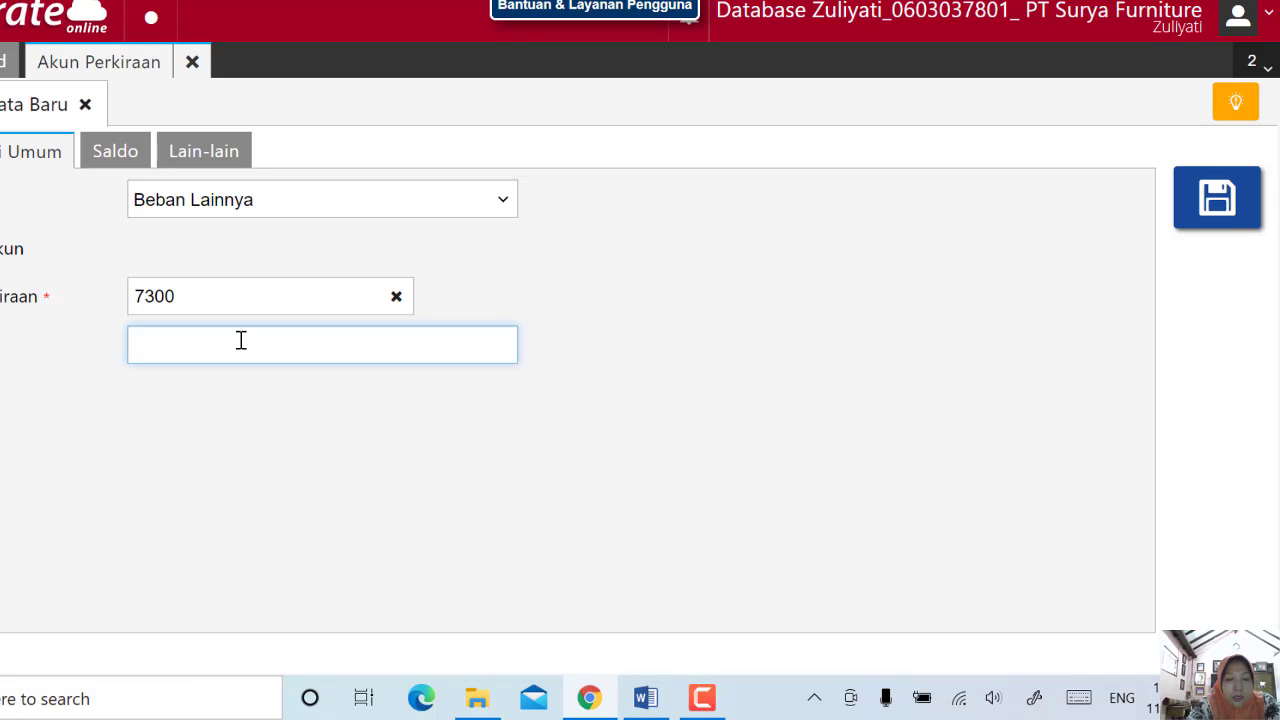
text(Rugi)
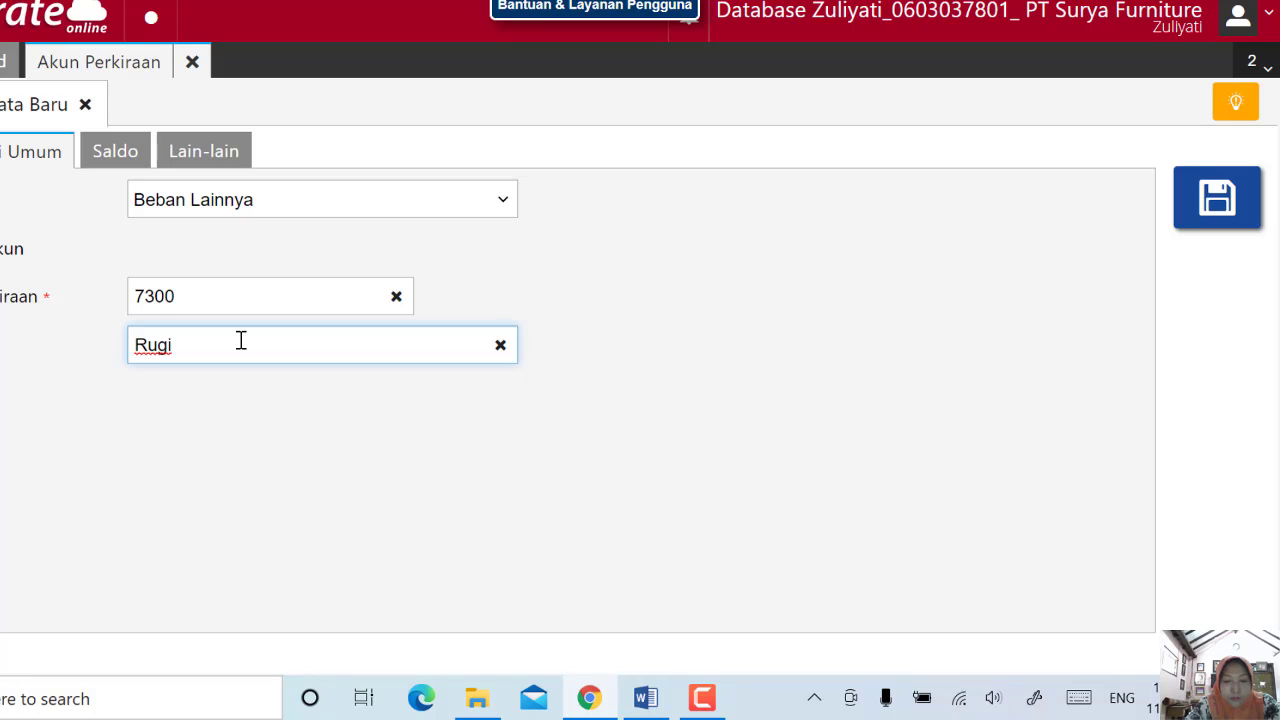
text((La)
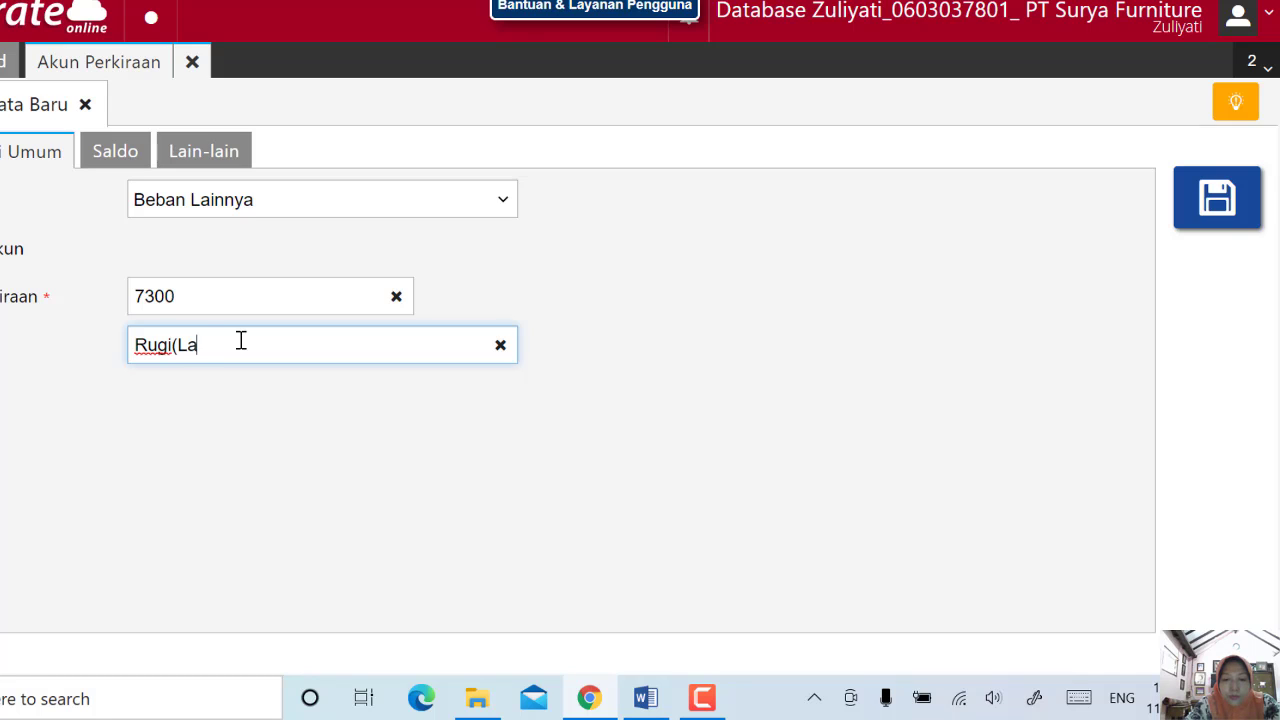
text(ba)P)
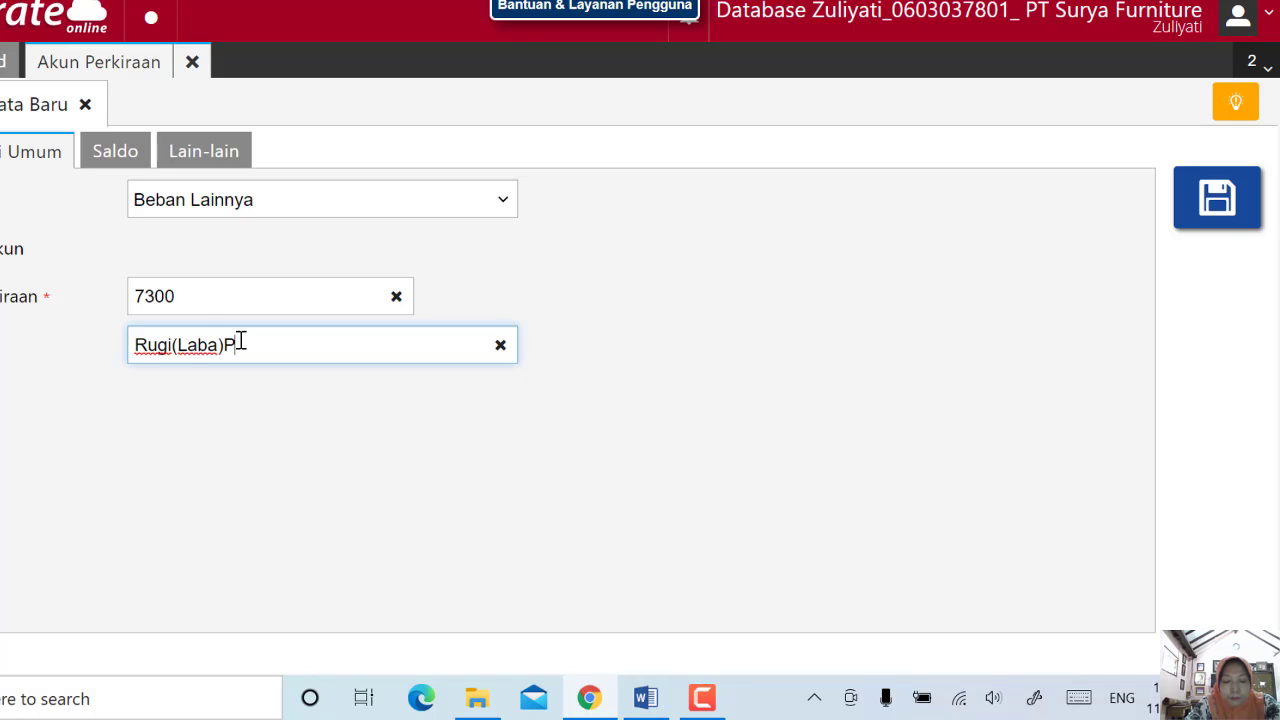
text(engh)
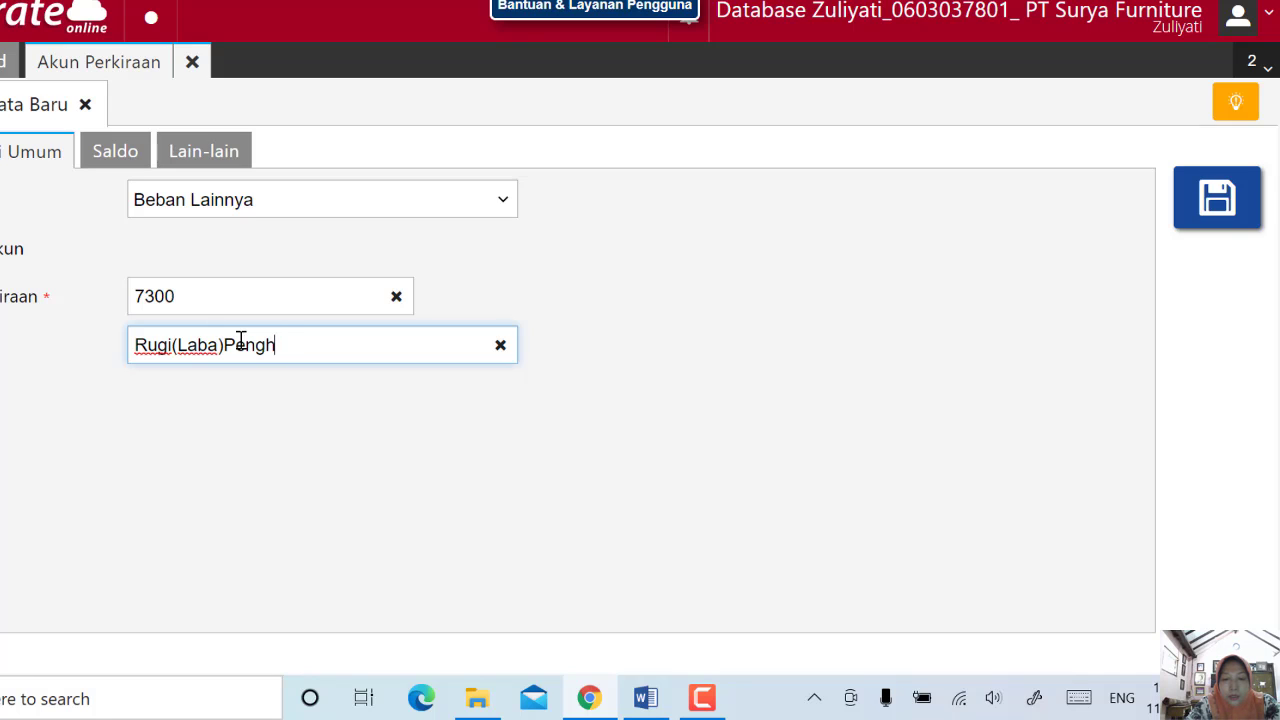
text(emtia)
key(BackSpace)
key(BackSpace)
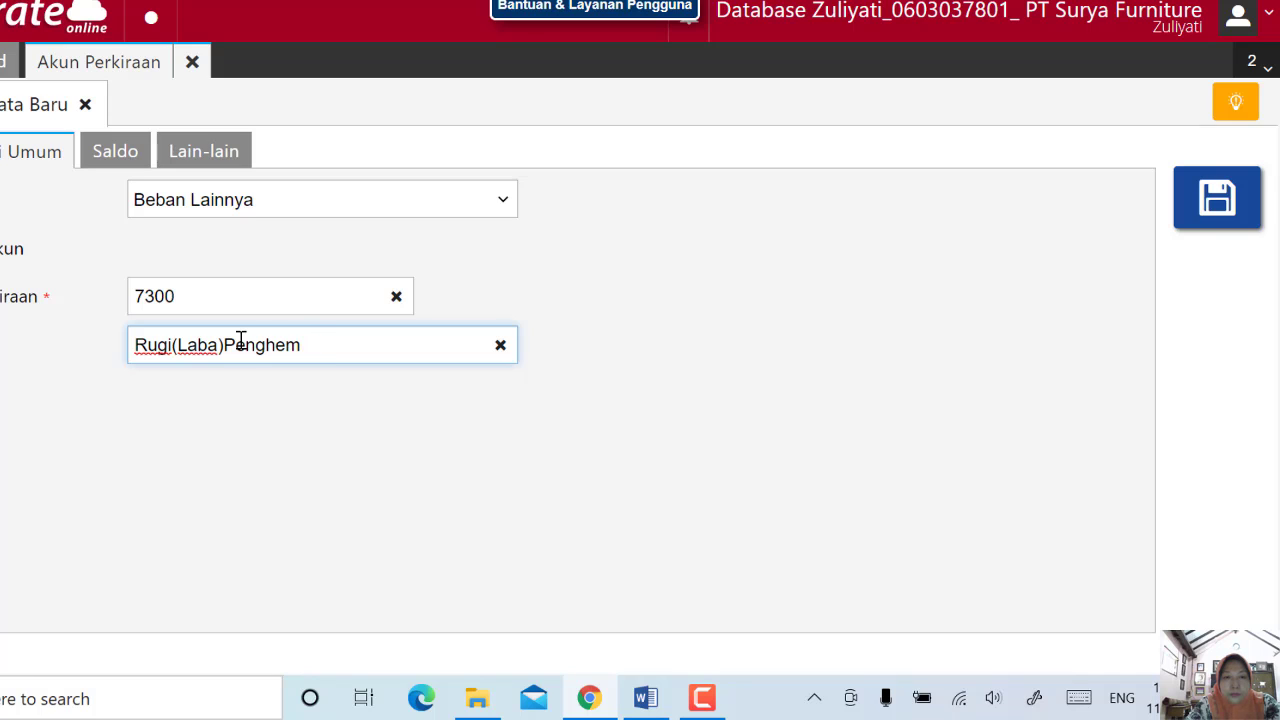
key(BackSpace)
text(ntian)
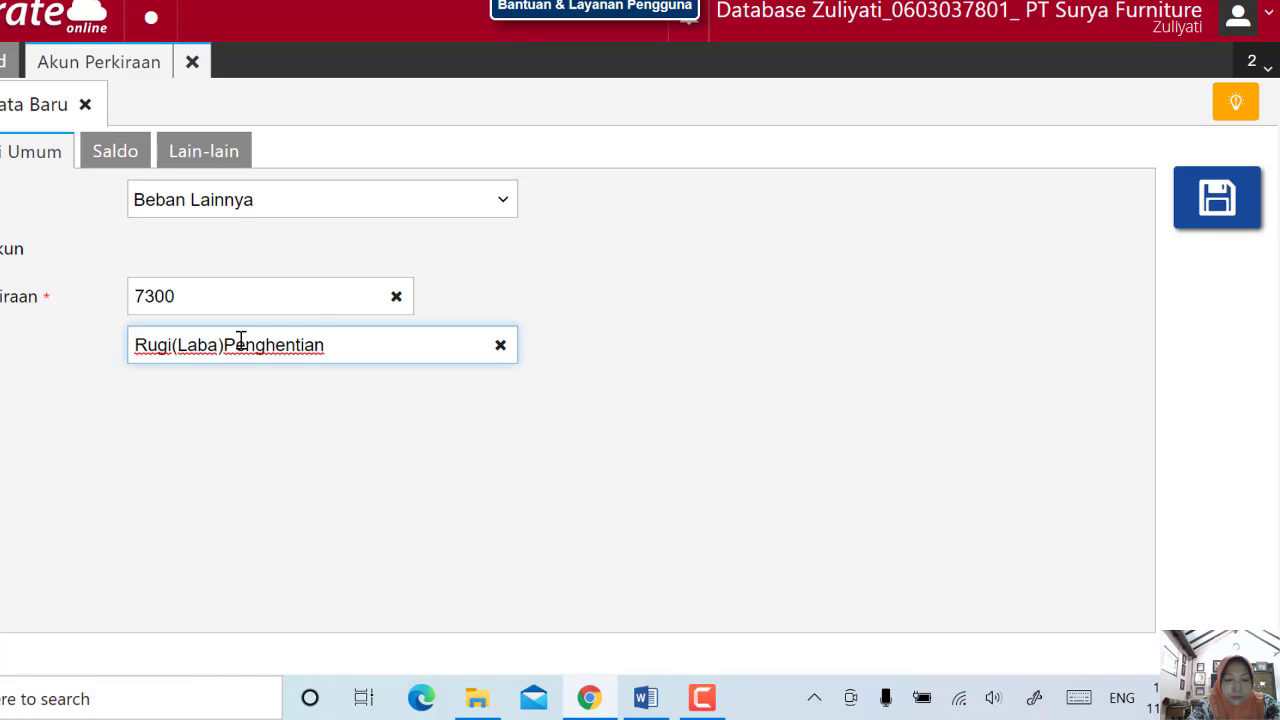
text( Aset T)
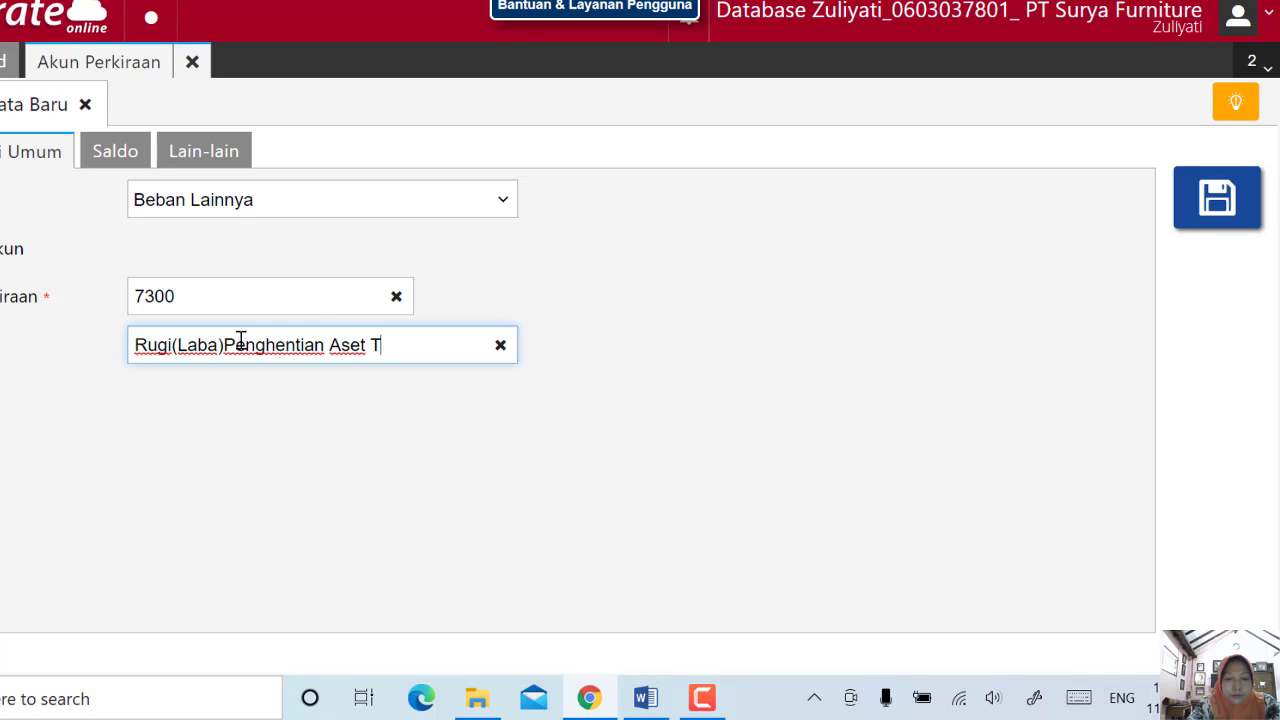
text(etap)
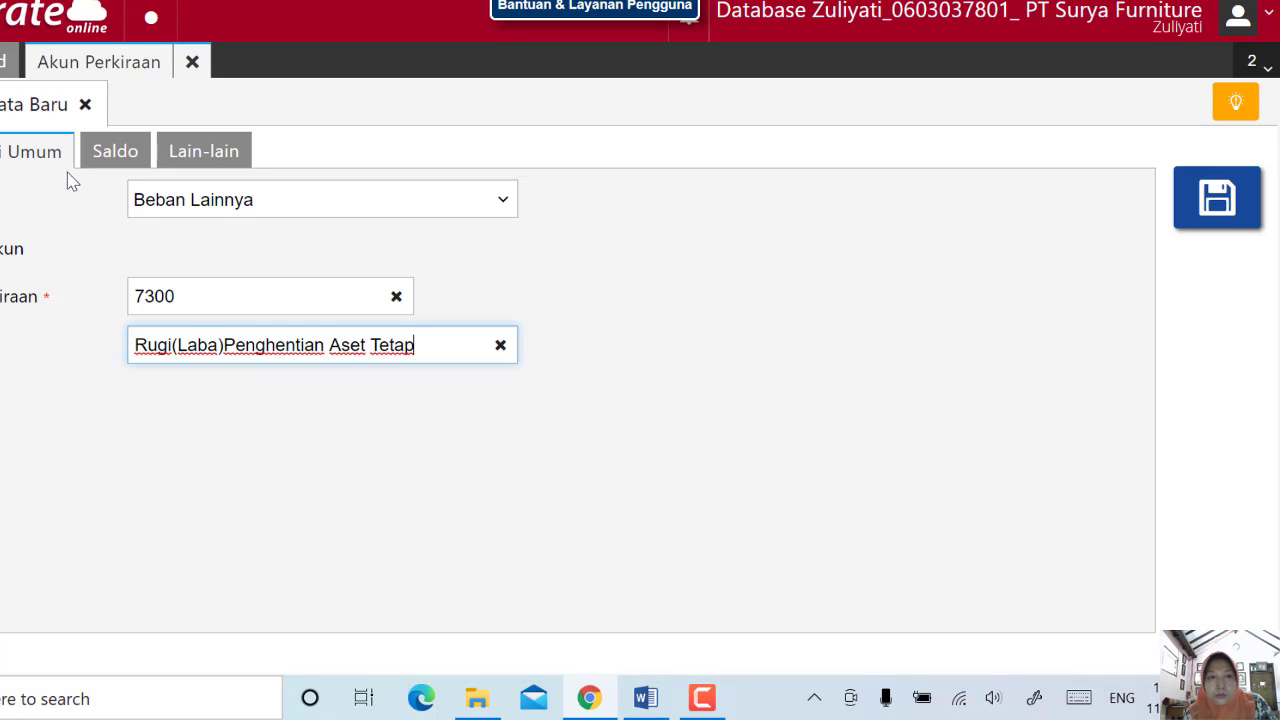
- Check the new account's Saldo and Lain-lain sections, save the account without changing them, and close Akun Perkiraan
click(116, 158)
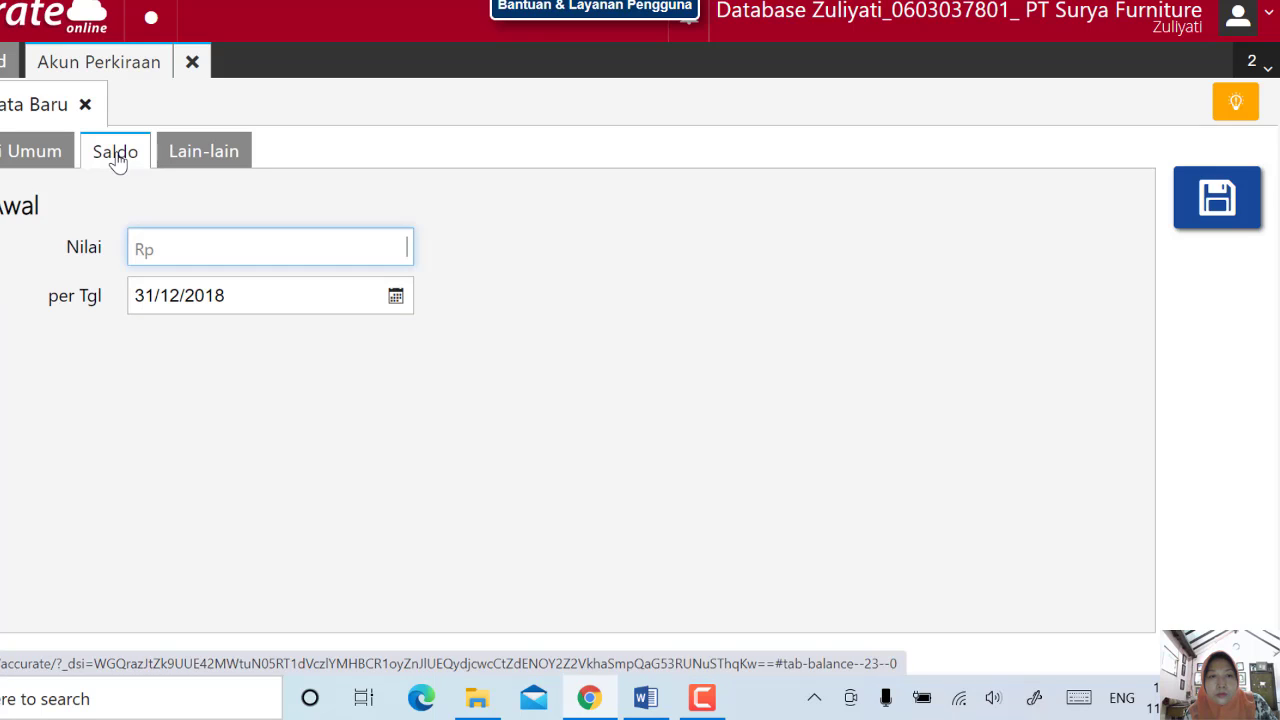
click(183, 163)
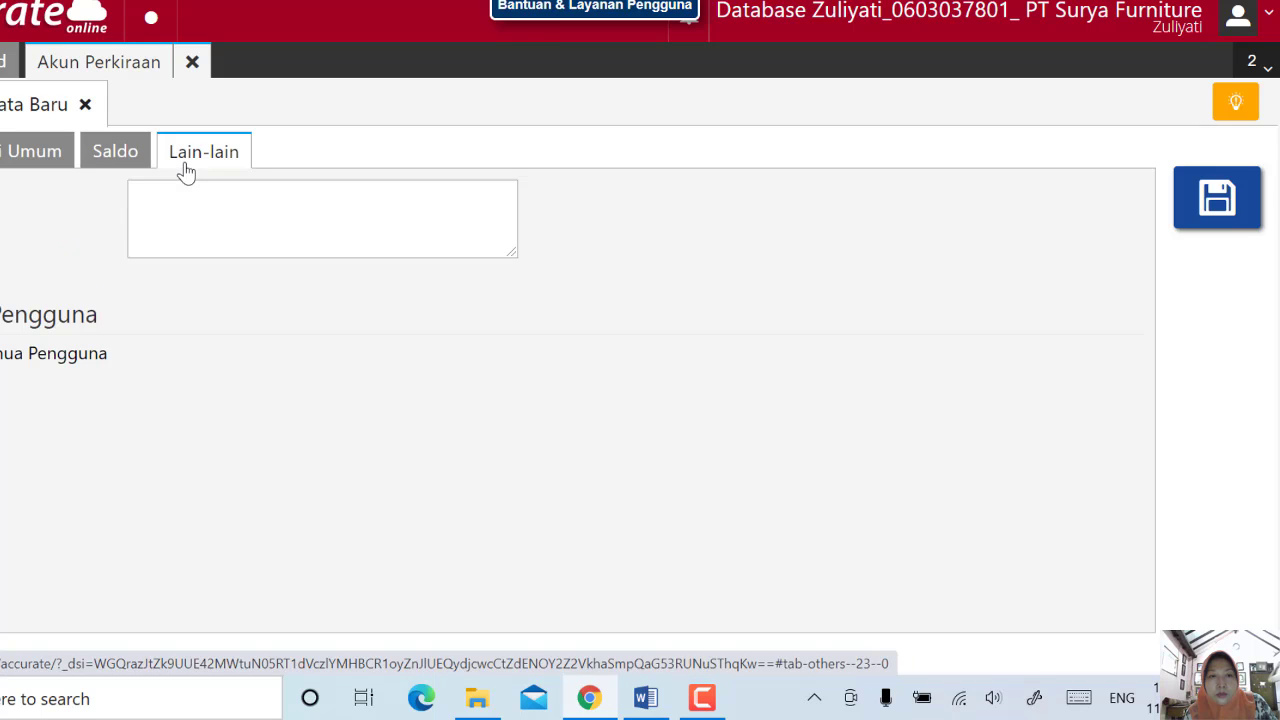
click(122, 157)
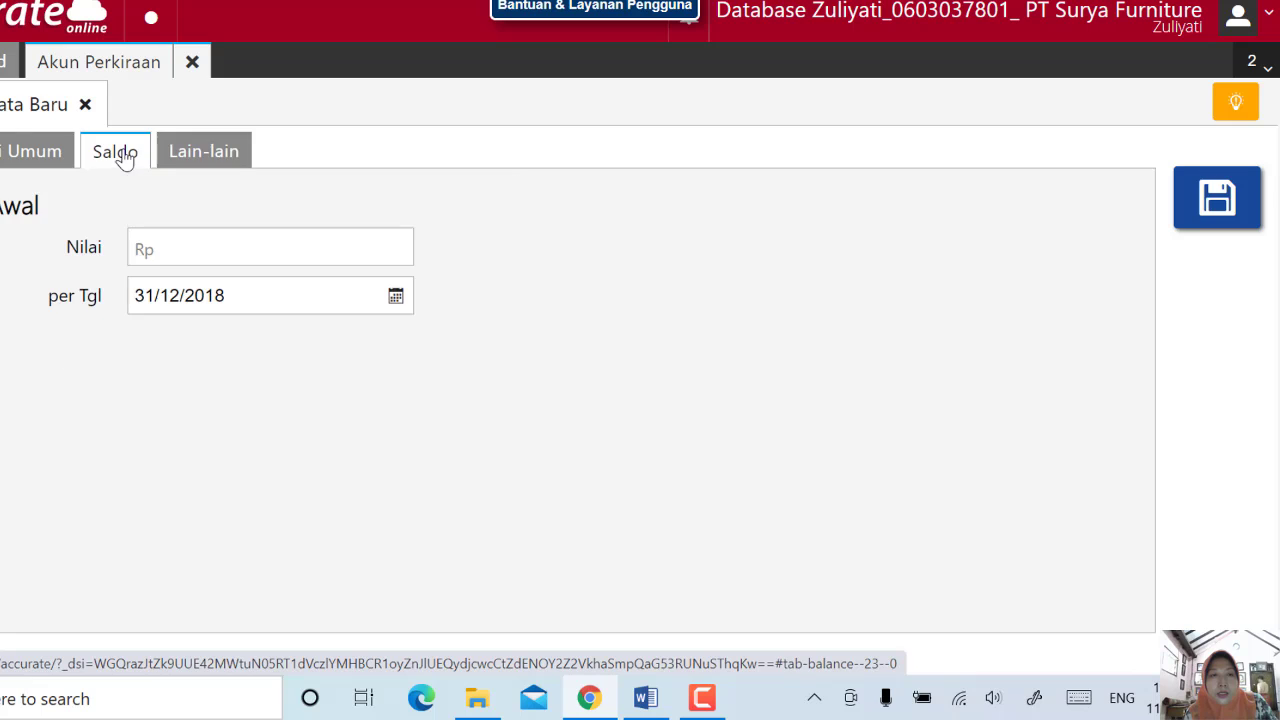
click(43, 164)
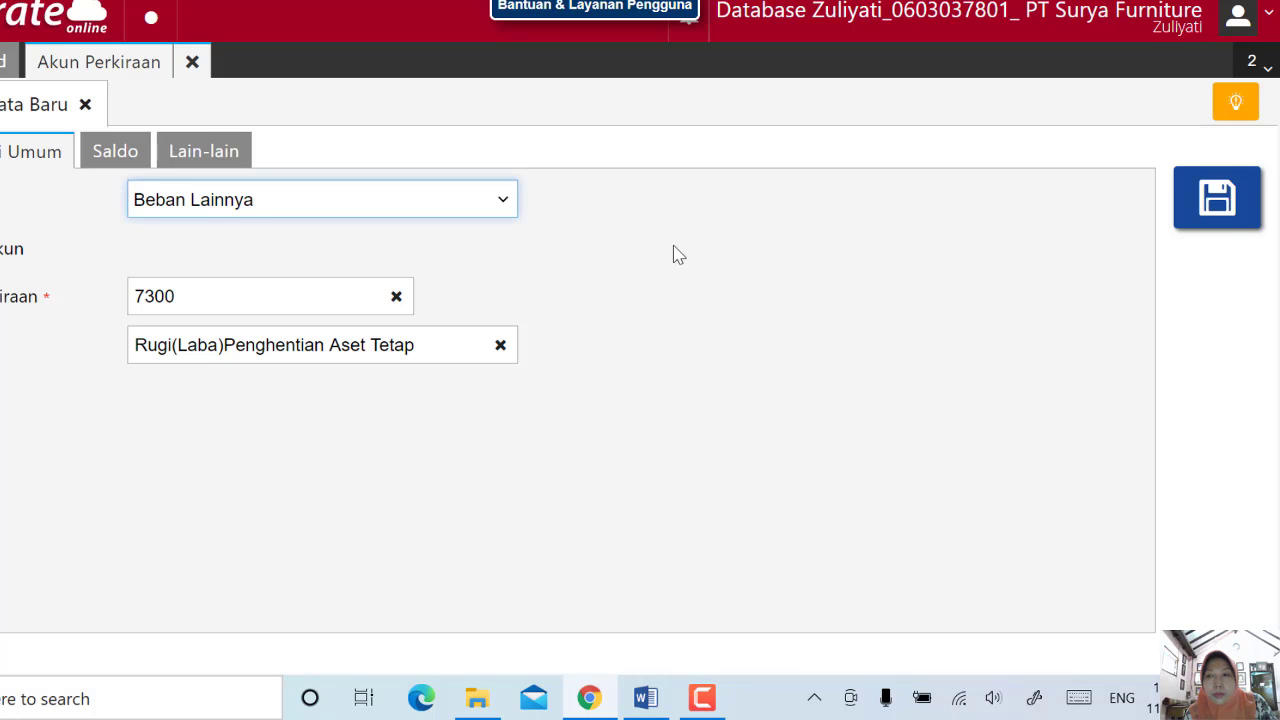
click(1217, 210)
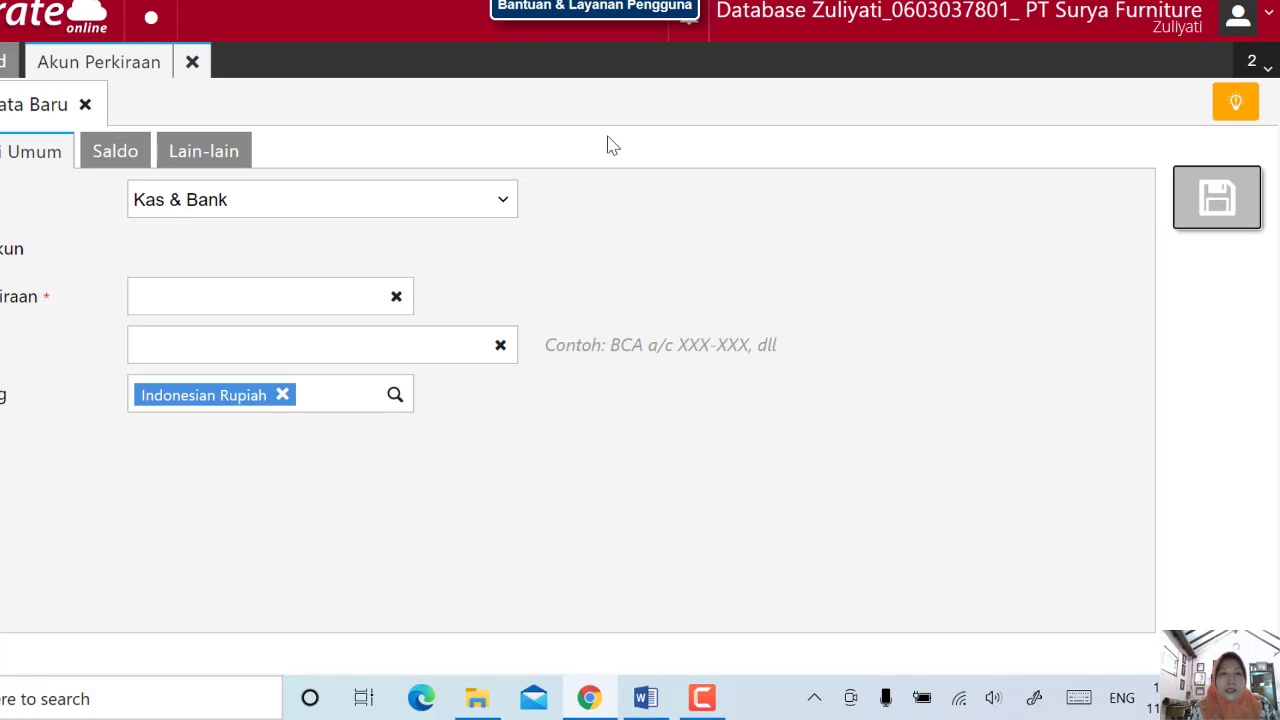
click(193, 63)
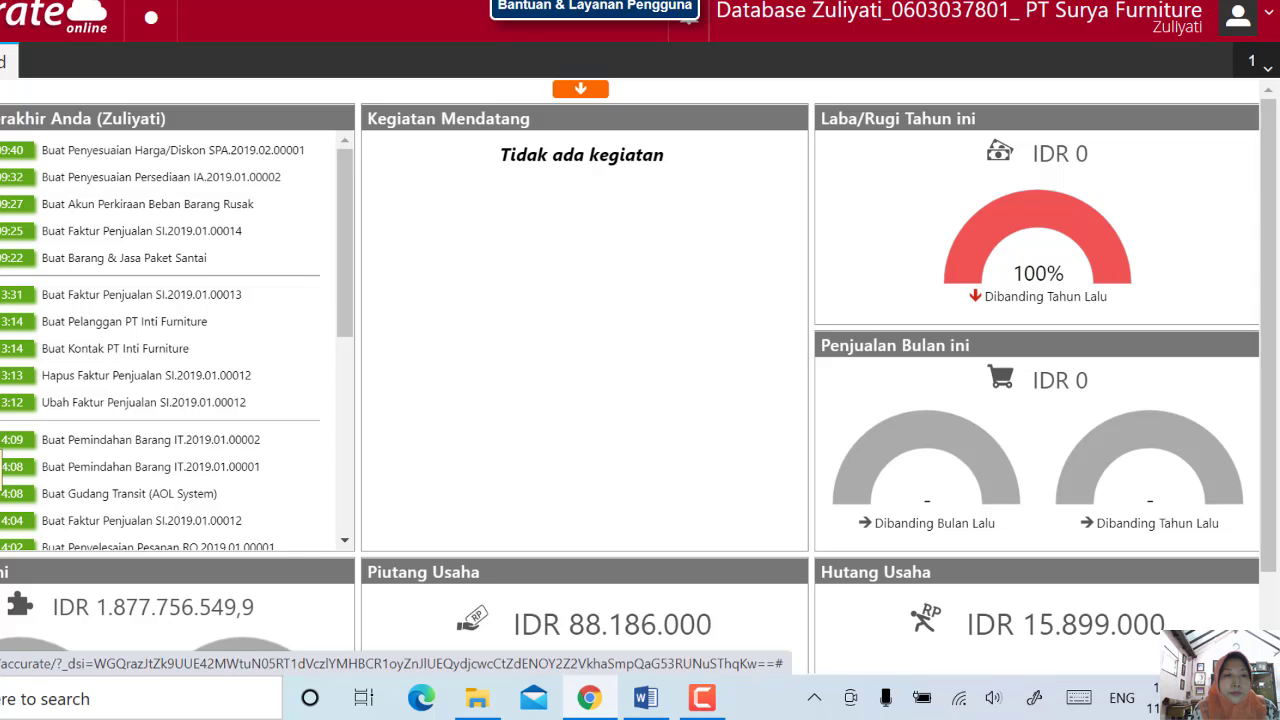
- Start a new Disposisi Aset Tetap record under Aset Tetap and select Komputer (A-004) as the asset
click(2, 466)
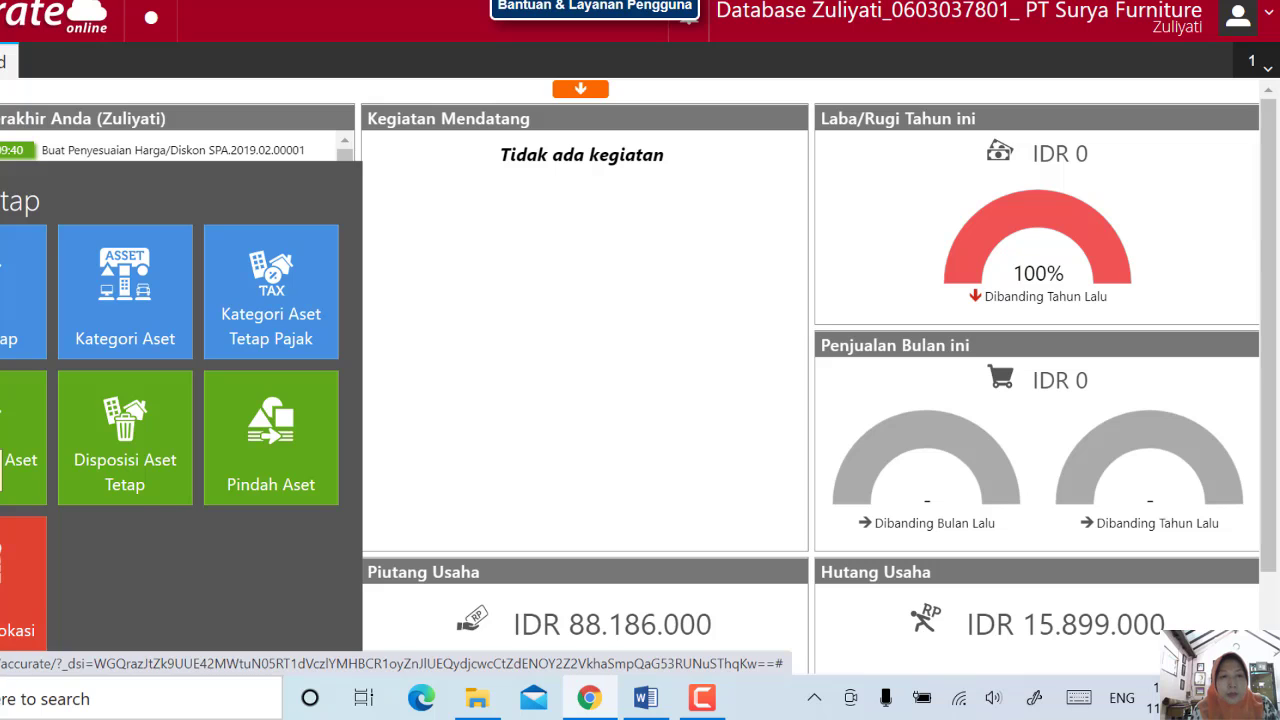
click(143, 489)
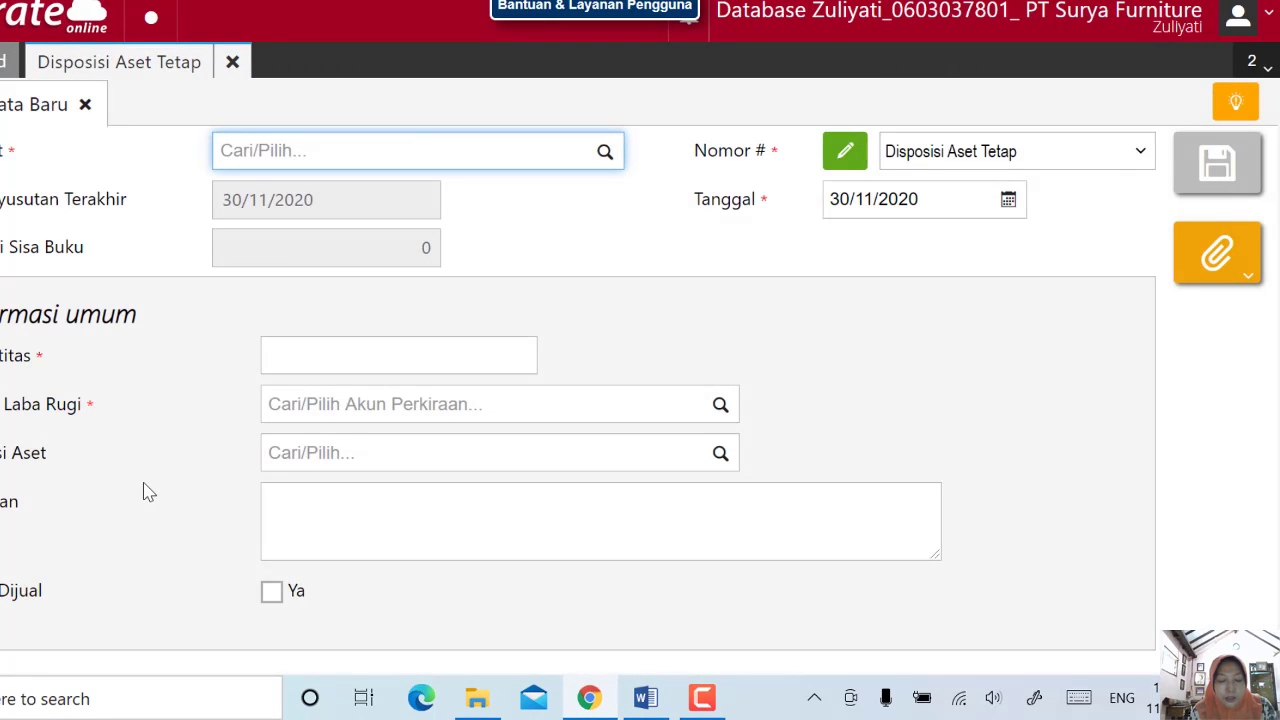
click(605, 154)
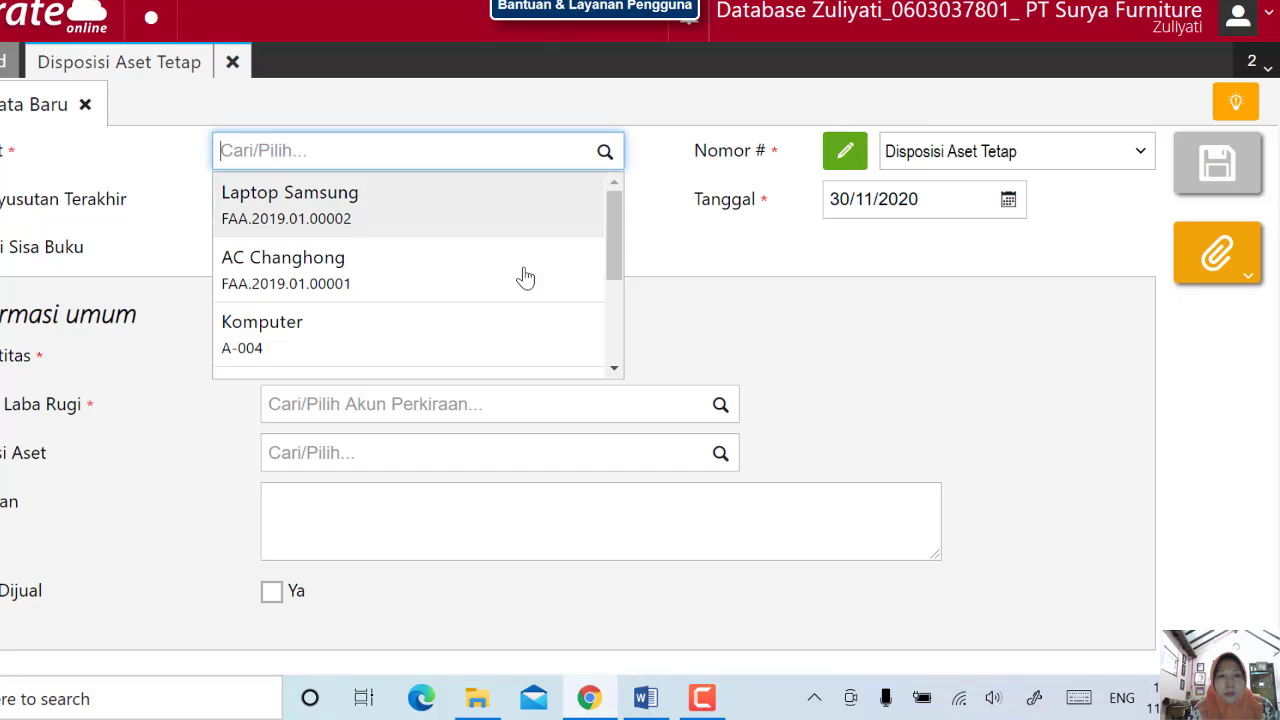
click(439, 347)
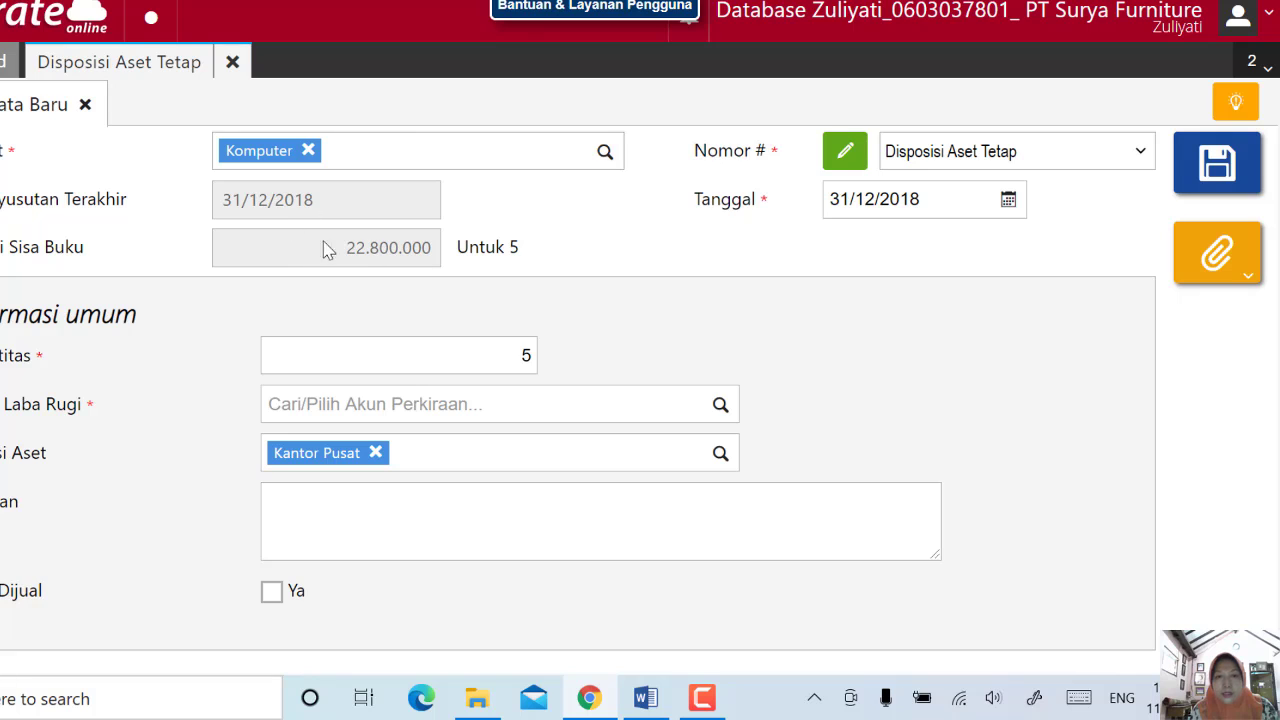
- Set the date (Tanggal) of the computer's disposal to 27/01/2019
click(937, 196)
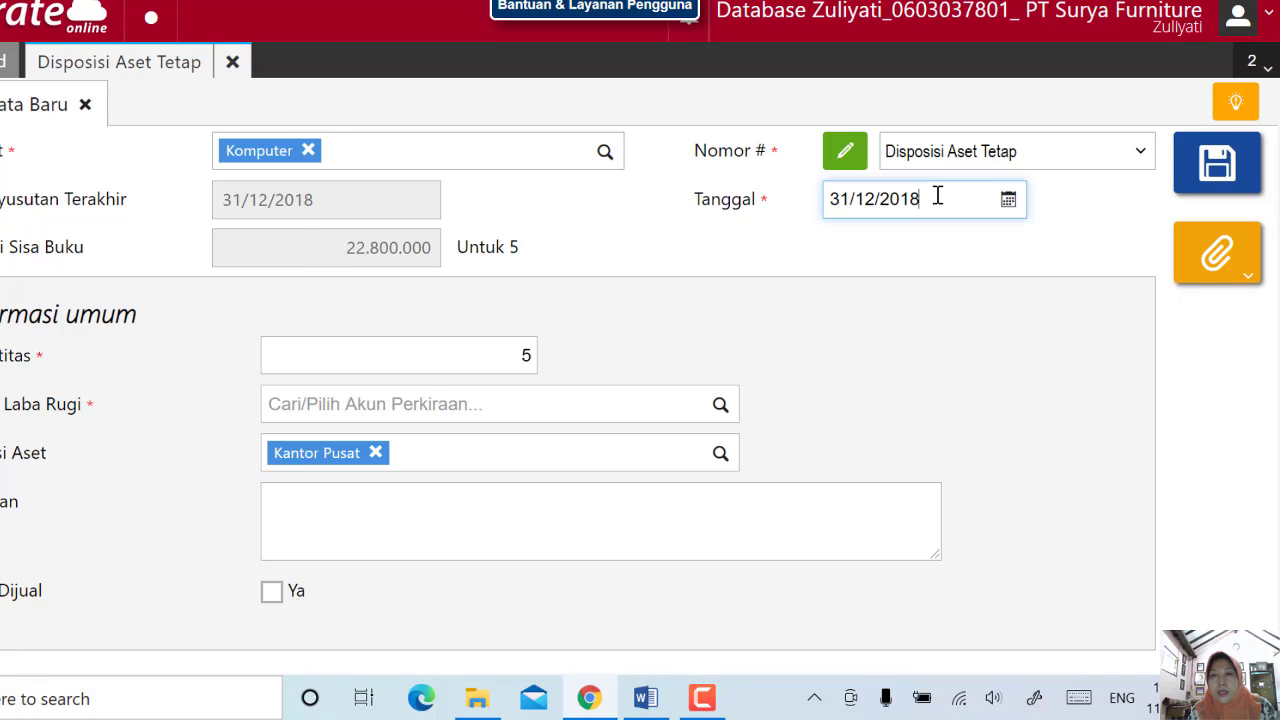
click(937, 196)
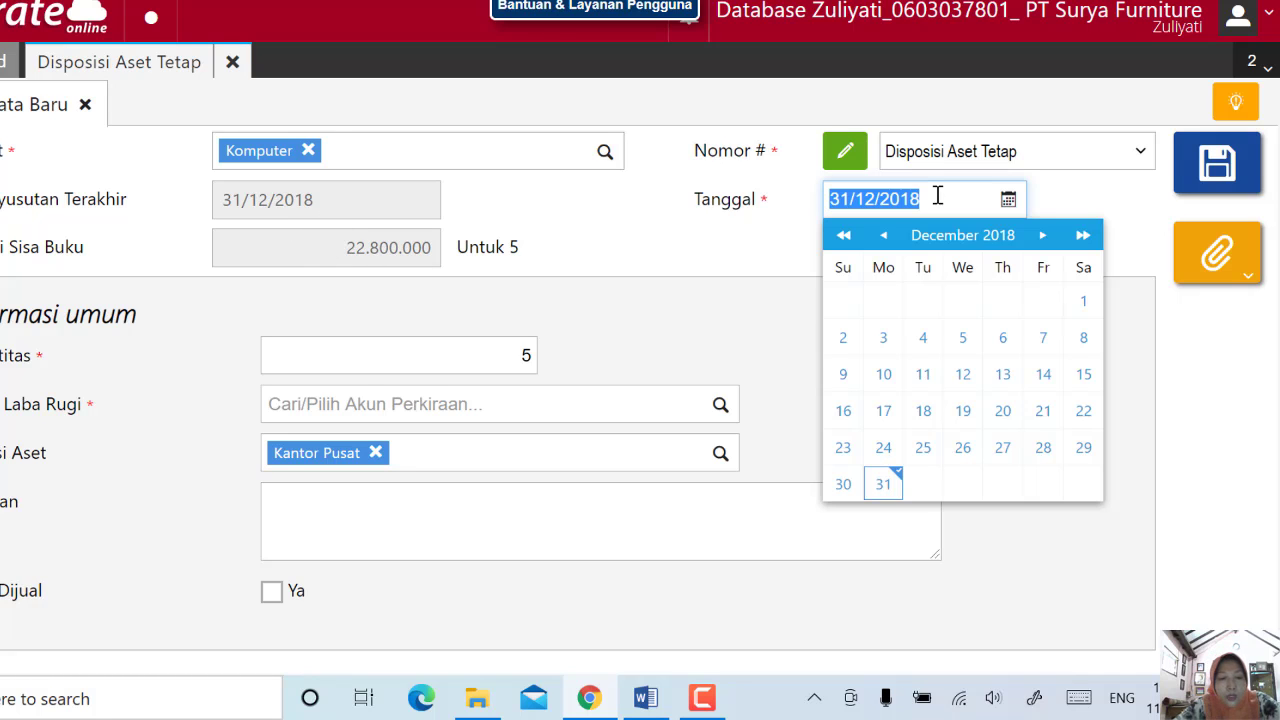
text(27/)
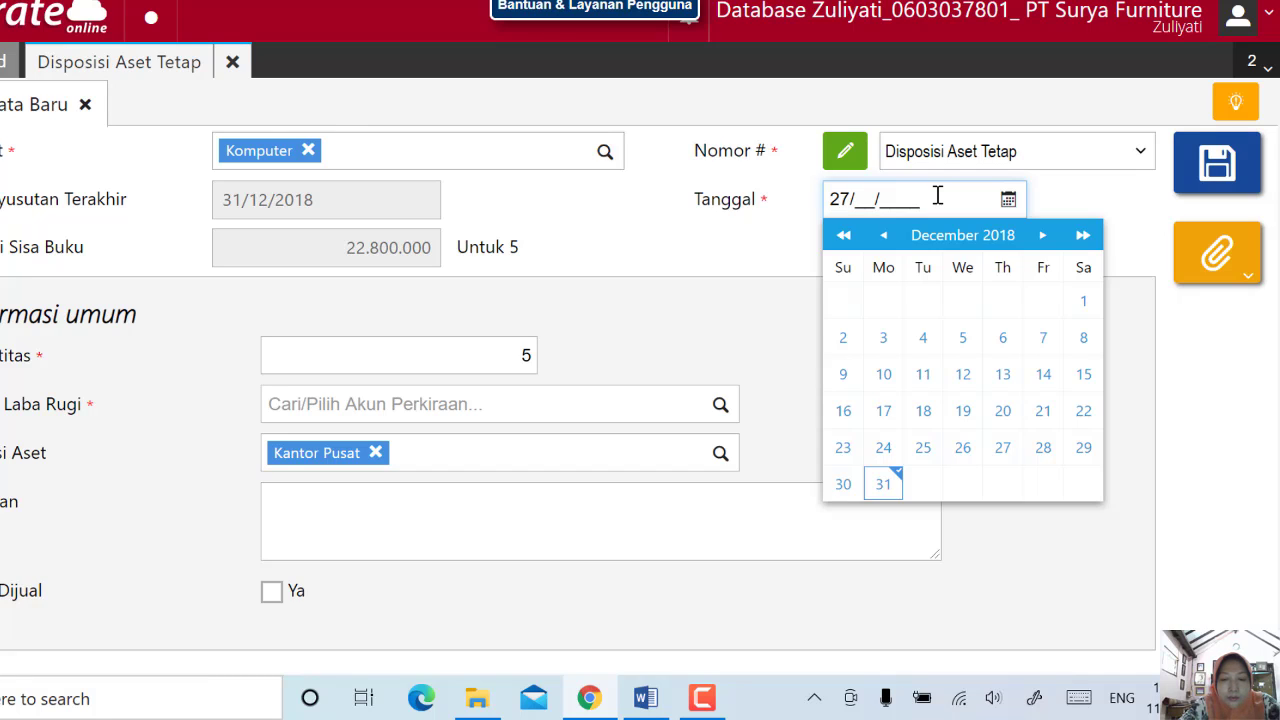
text(01/201)
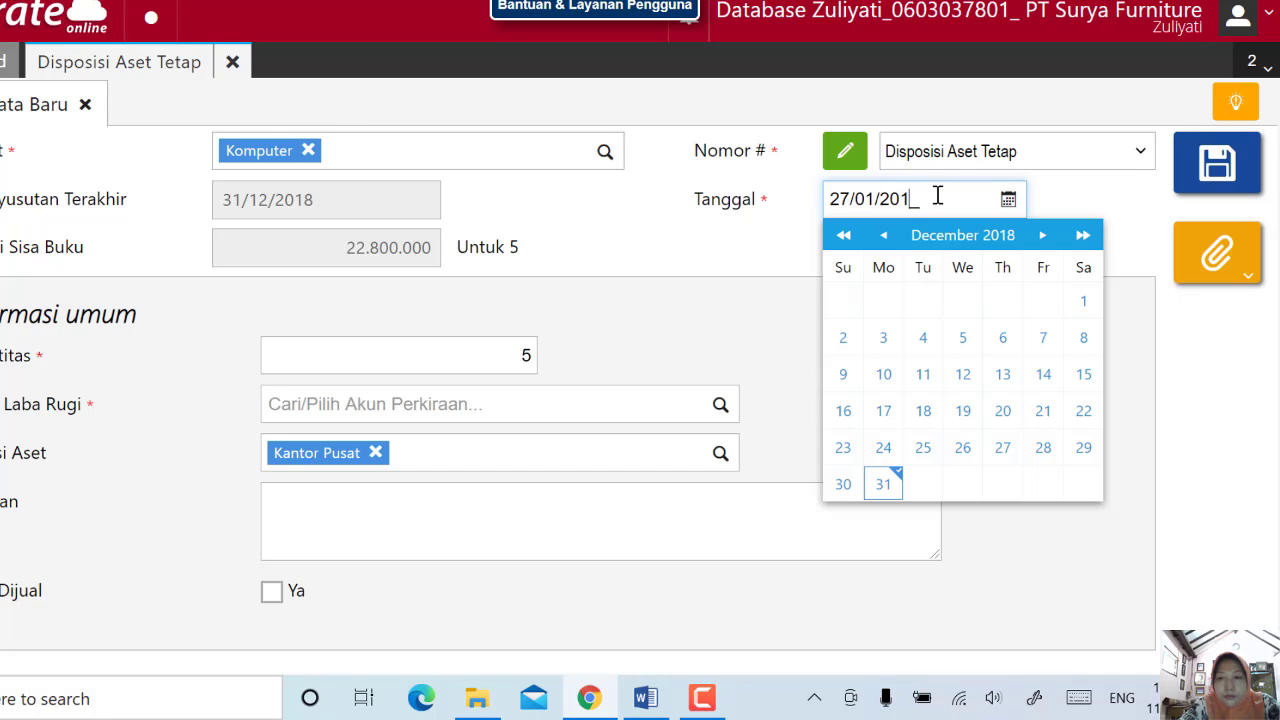
text(9)
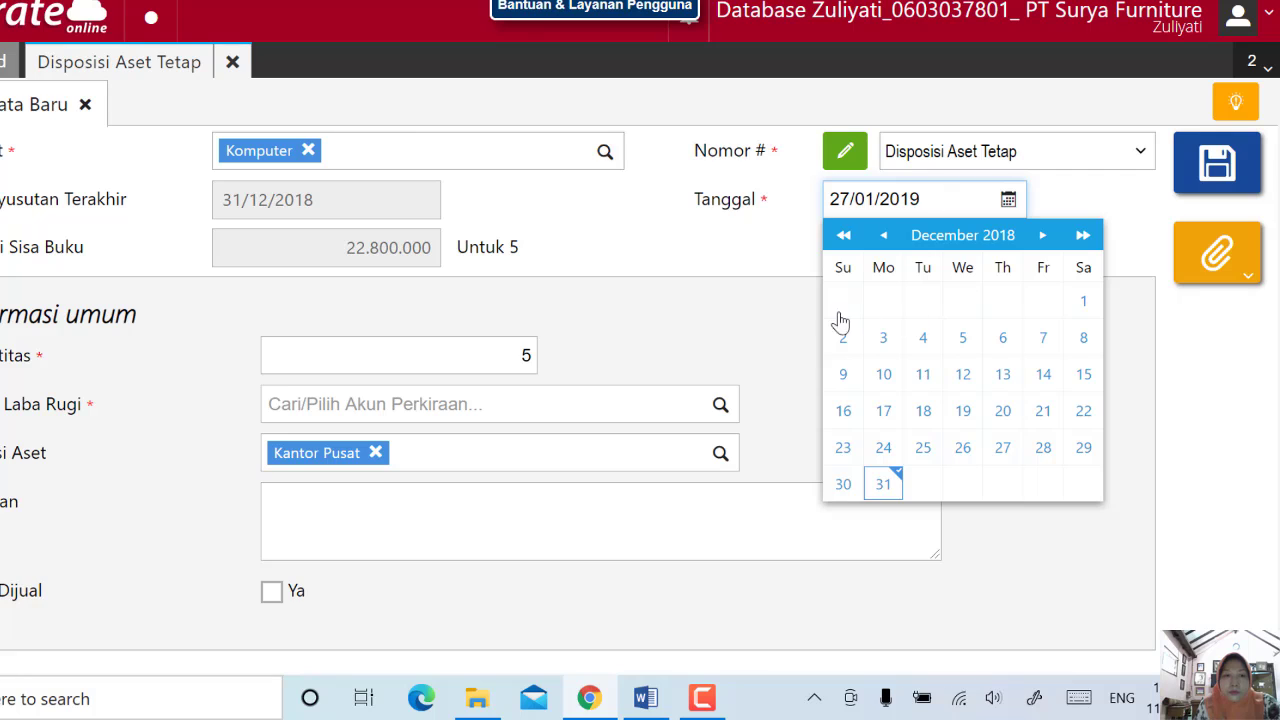
click(764, 326)
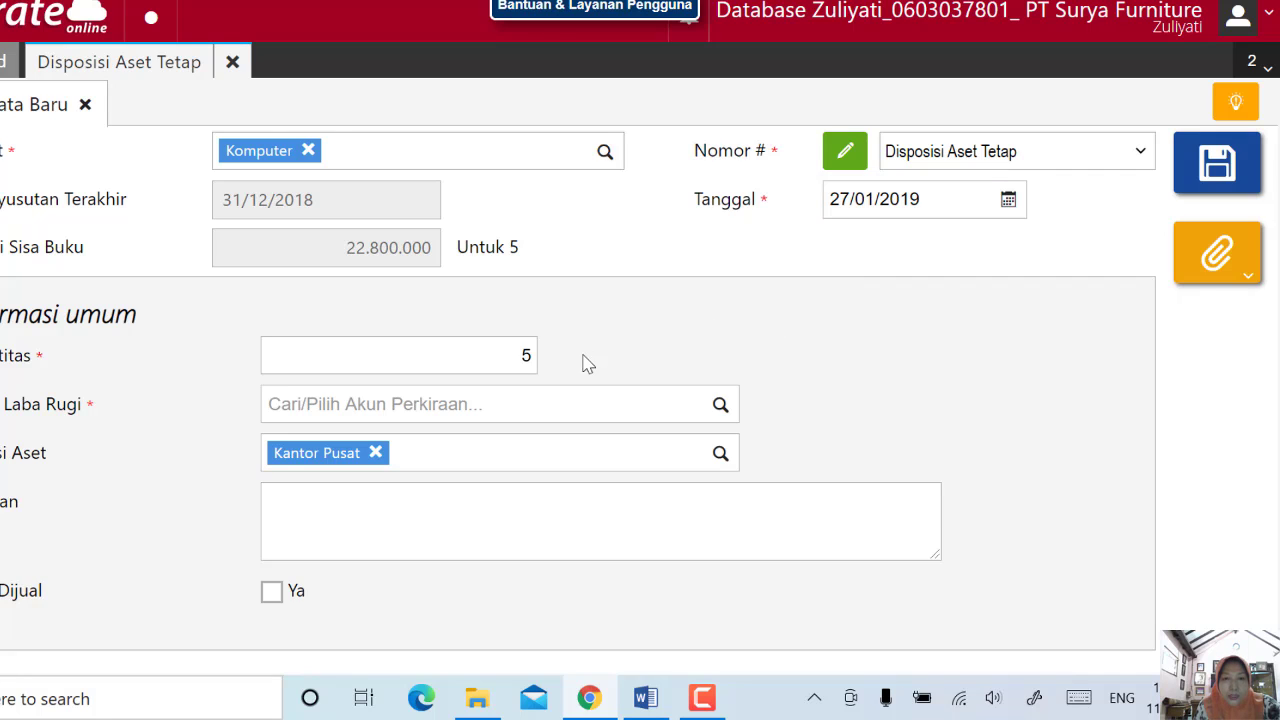
- Set the quantity (Kuantitas) of computers being disposed of to 1
click(519, 357)
drag(519, 357, 556, 357)
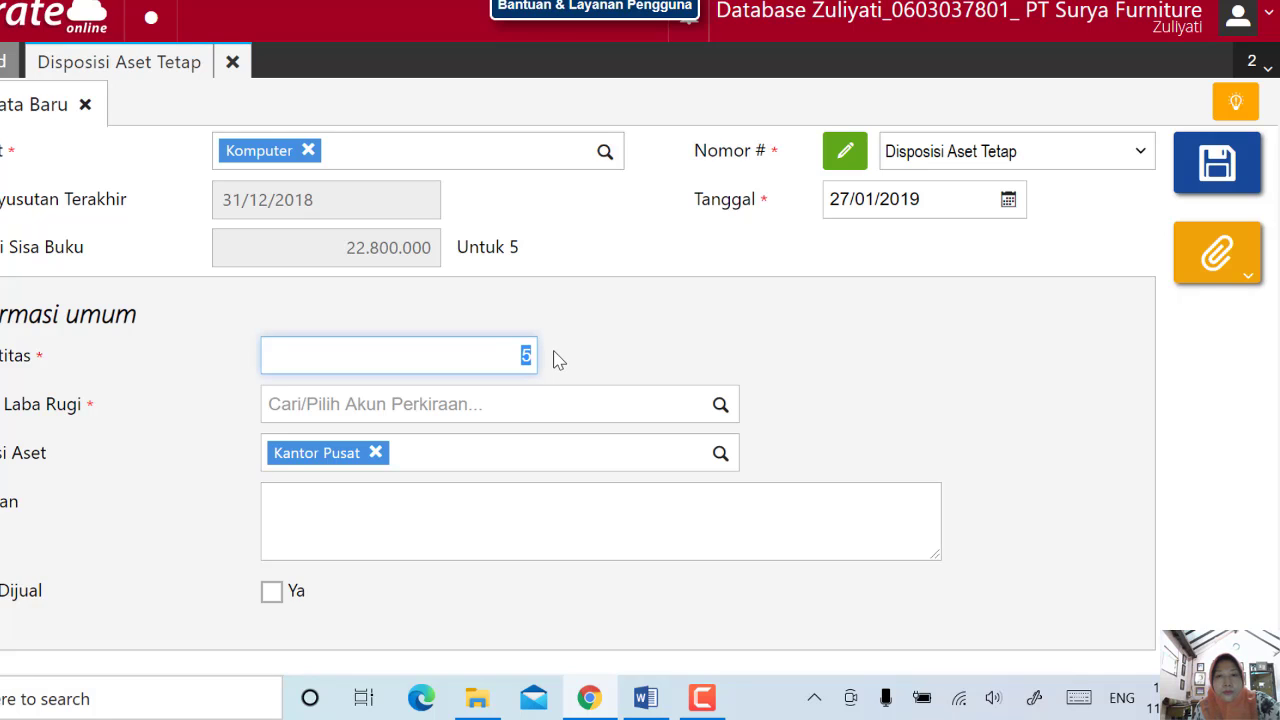
text(1)
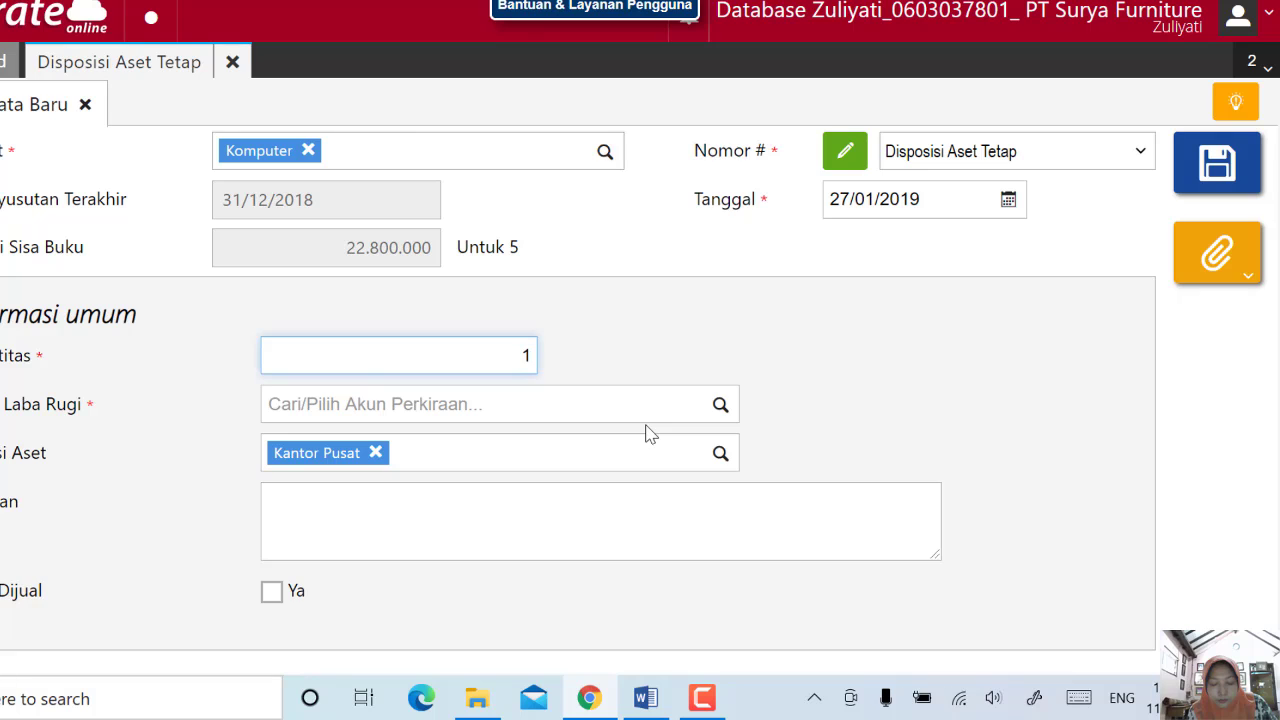
click(704, 321)
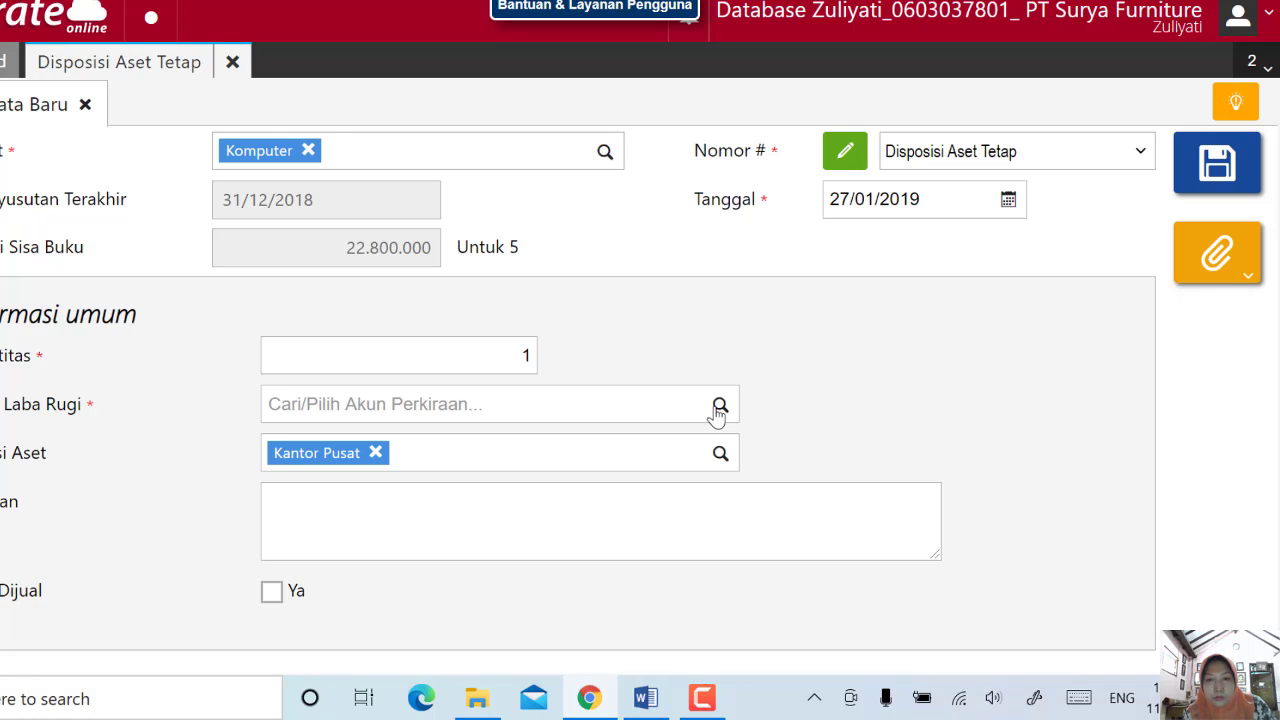
- Find account 7300 and assign Rugi(Laba)Penghentian Aset Tetap as the disposal's profit and loss account (Laba Rugi)
click(617, 406)
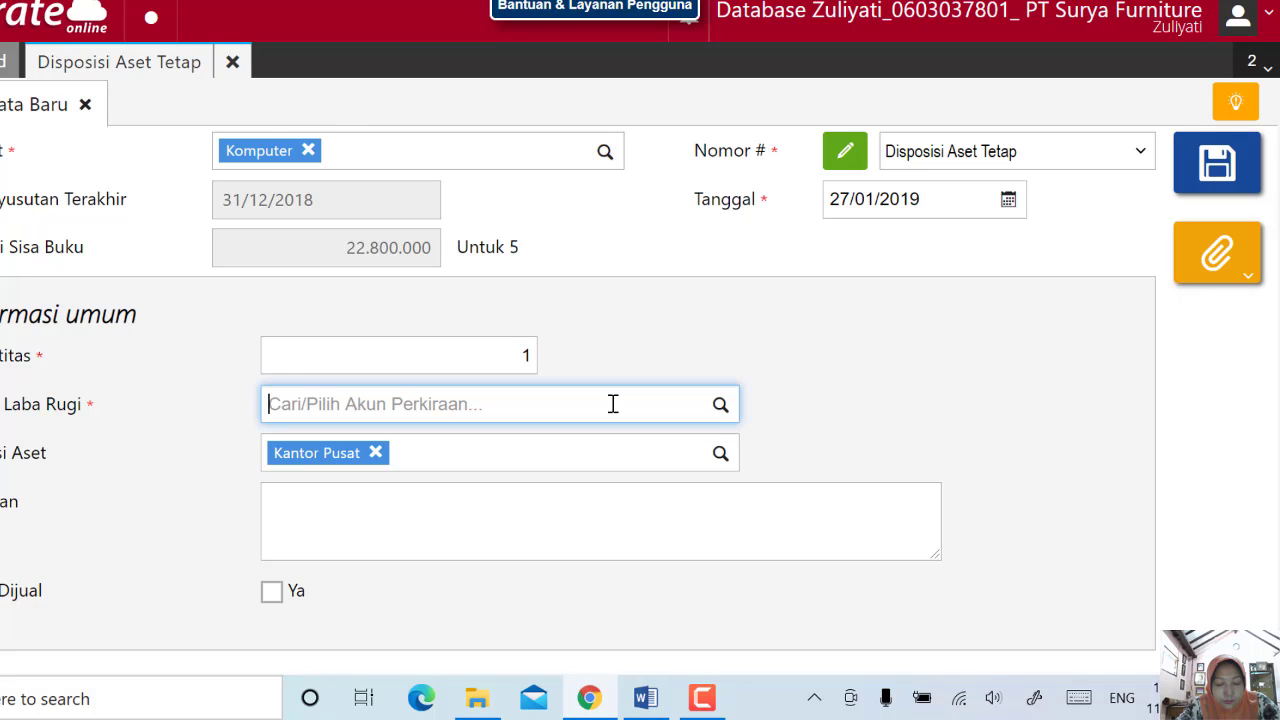
text(73)
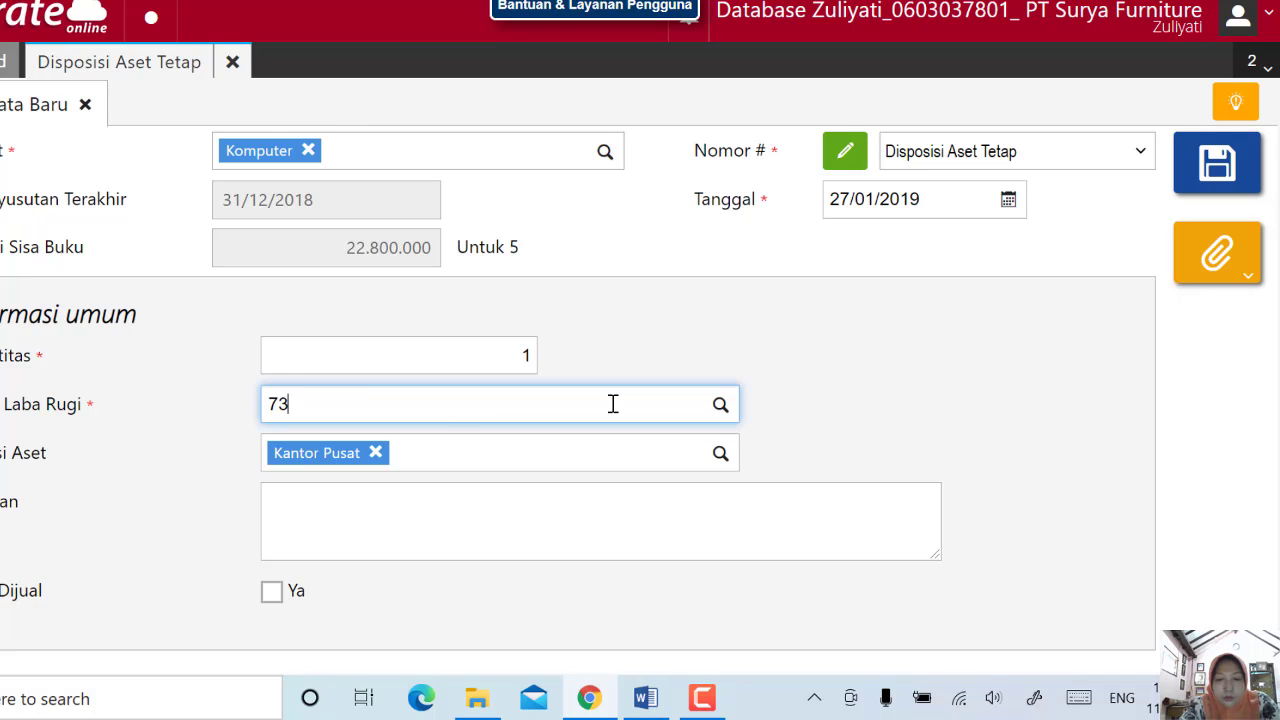
text(00)
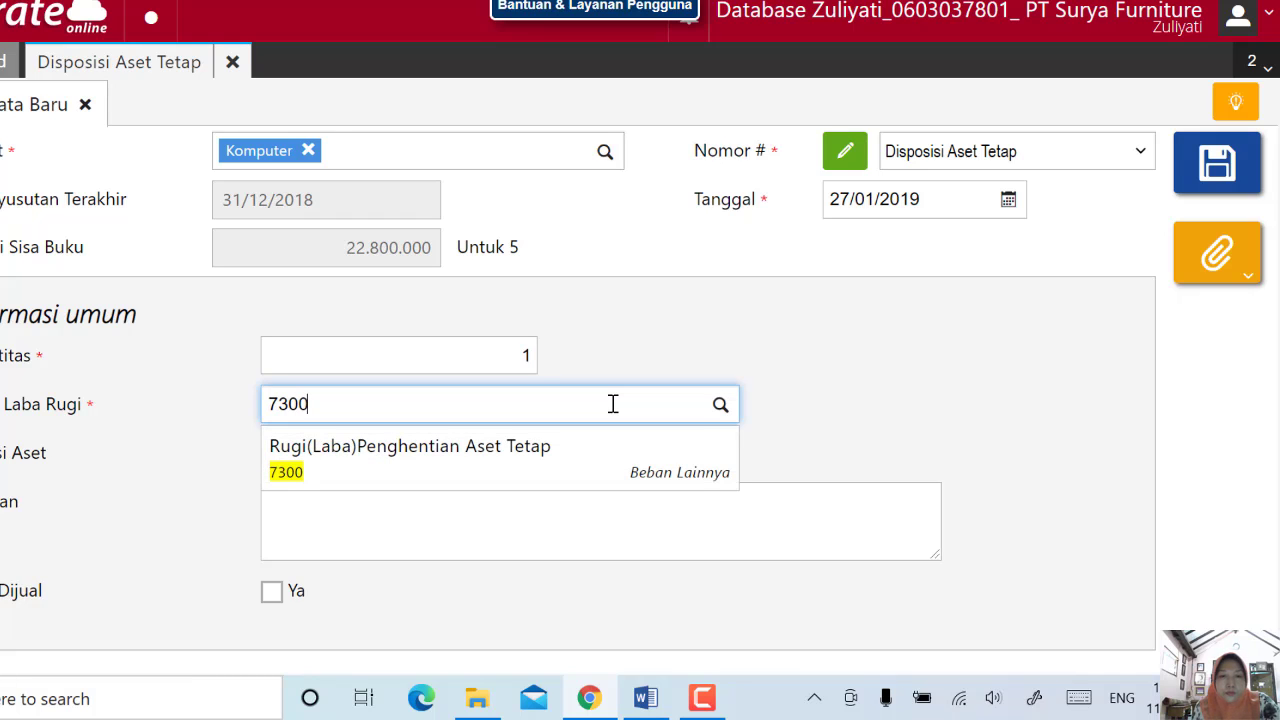
click(491, 460)
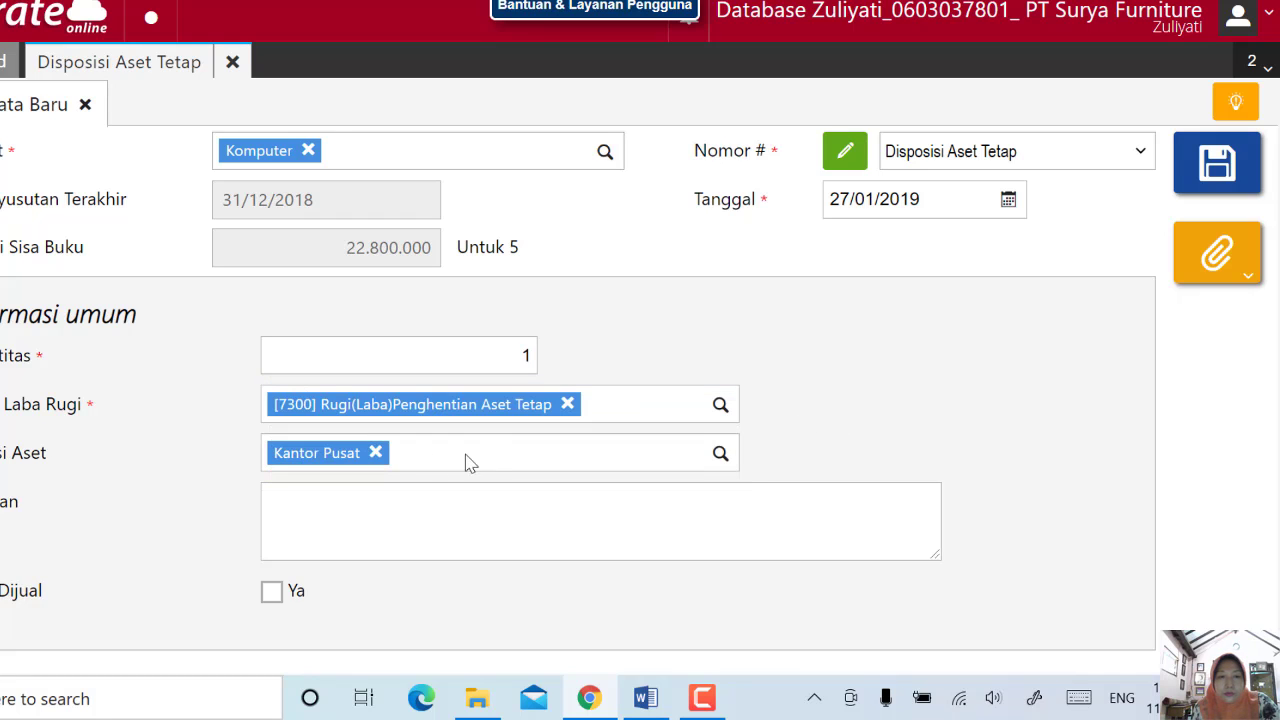
- Enter "Penjualan komputer" as the note (Keterangan) of the computer's disposal
click(372, 512)
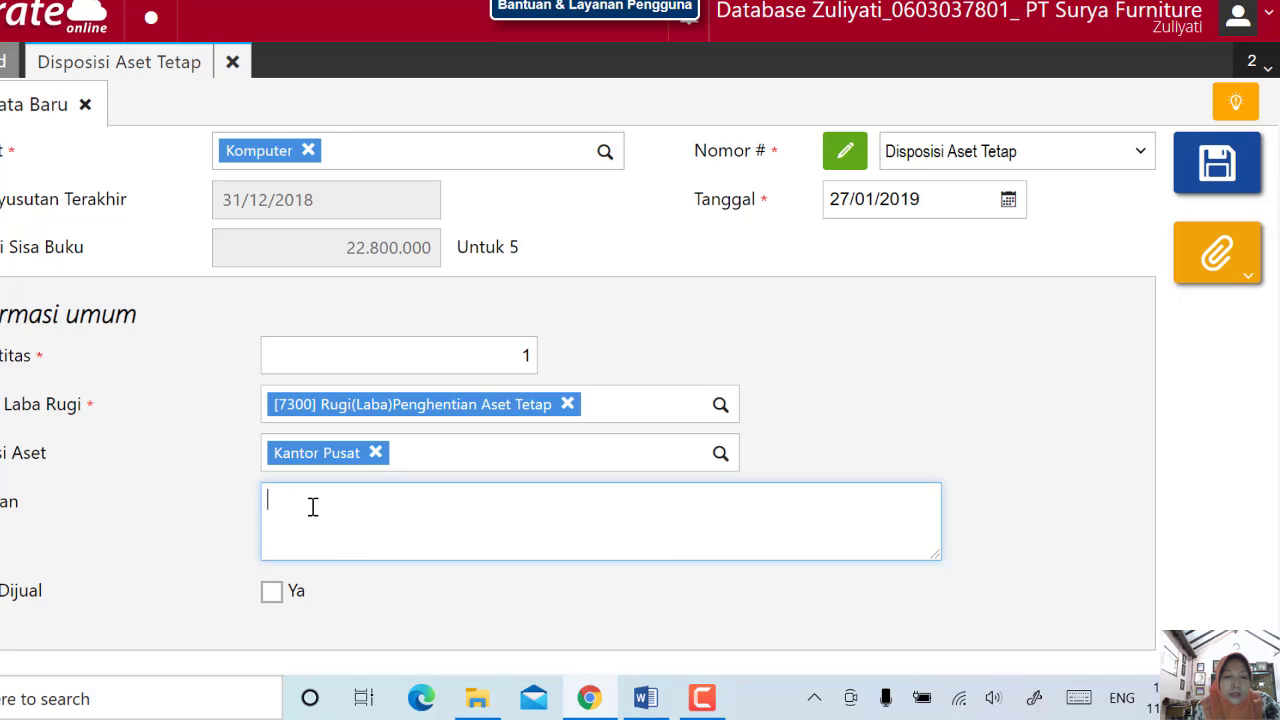
text(Penju)
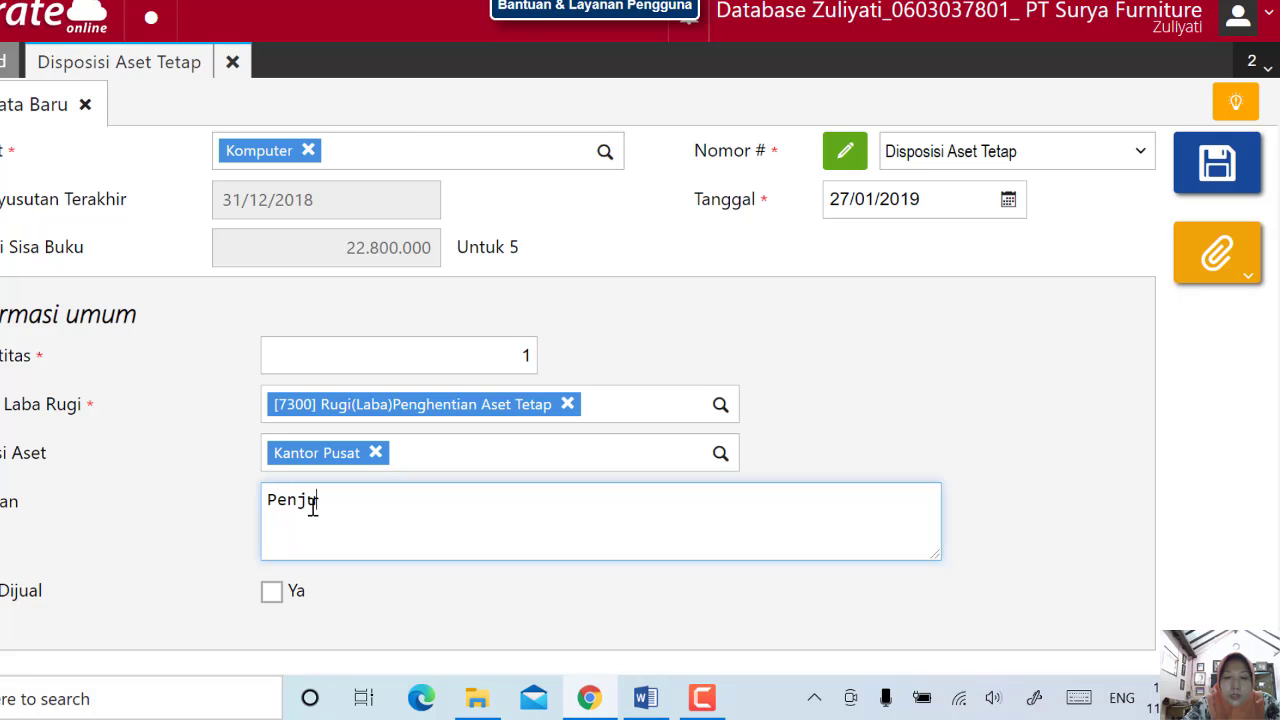
text(alan ko)
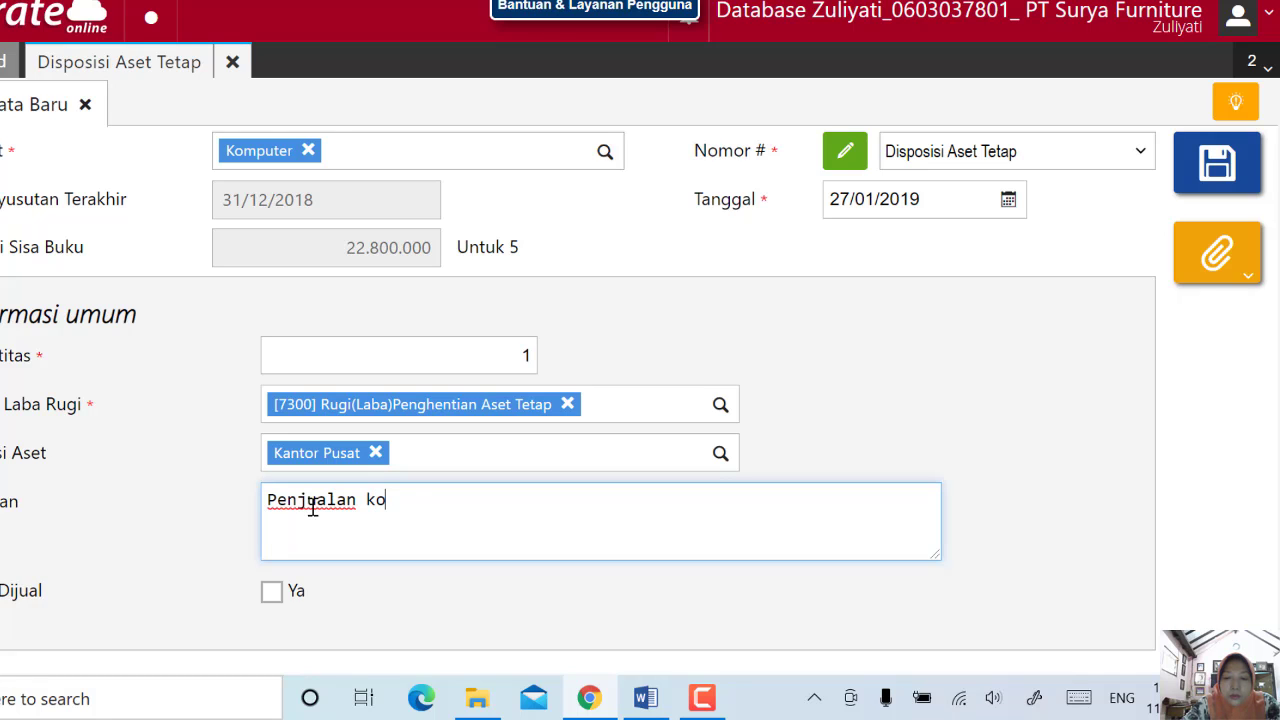
text(mputer)
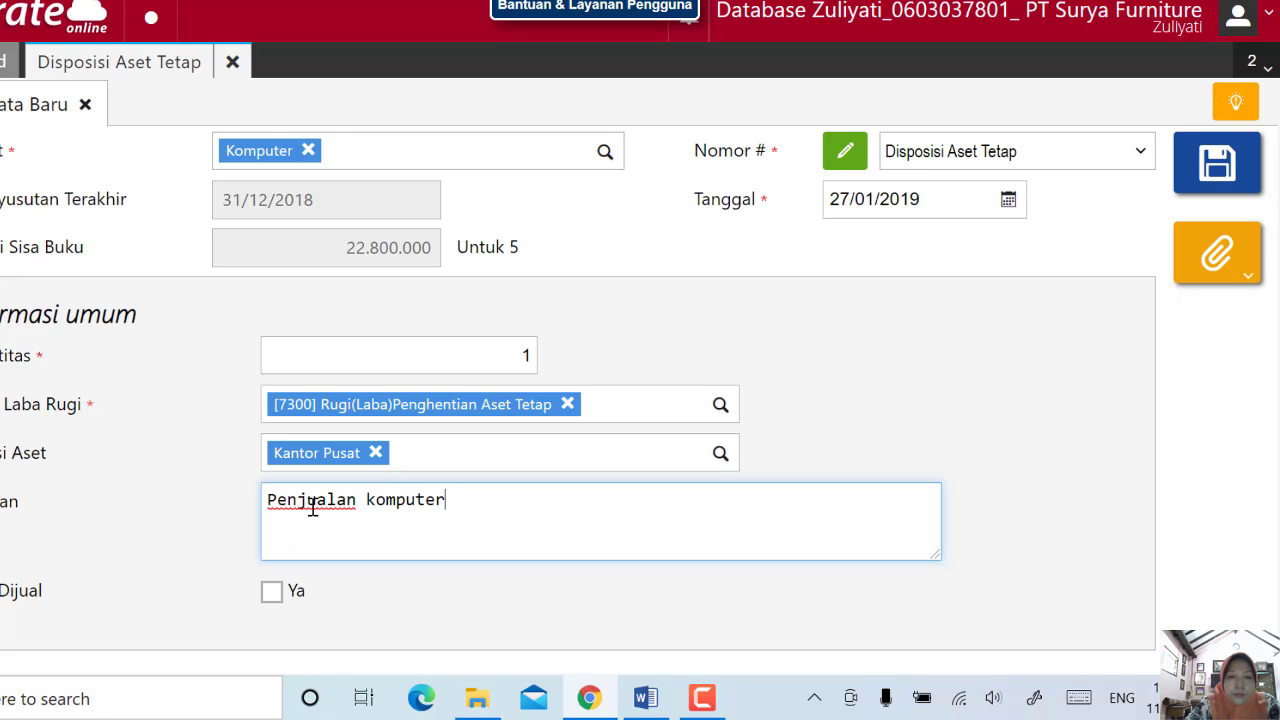
- Mark the computer as sold (Dijual) and set its selling price to 4.250.000
click(271, 592)
scroll(480, 558, down, 3)
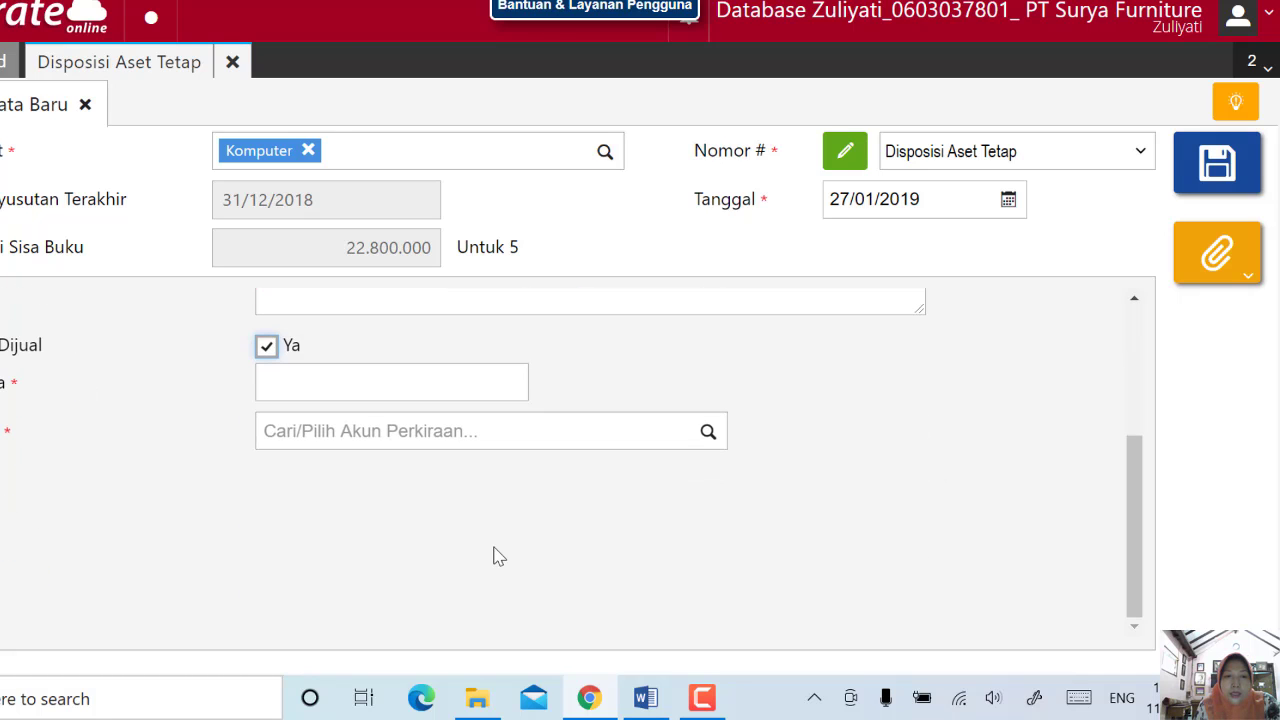
click(326, 384)
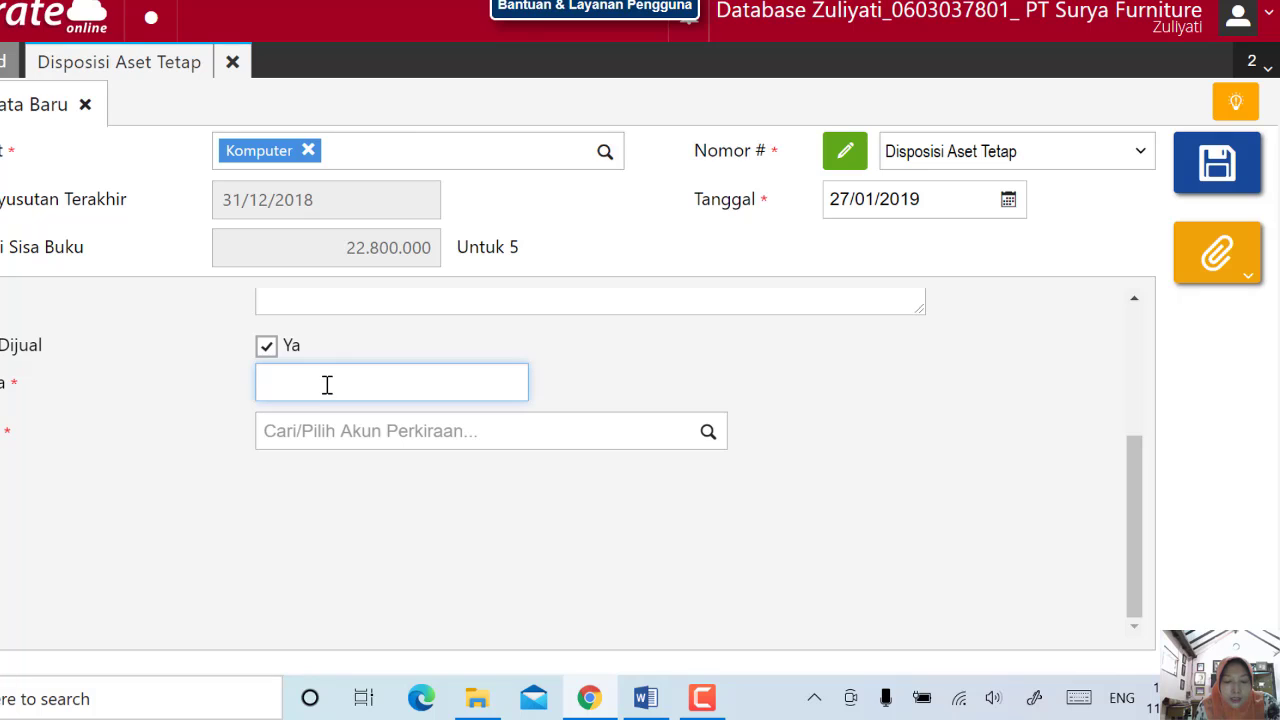
text(4)
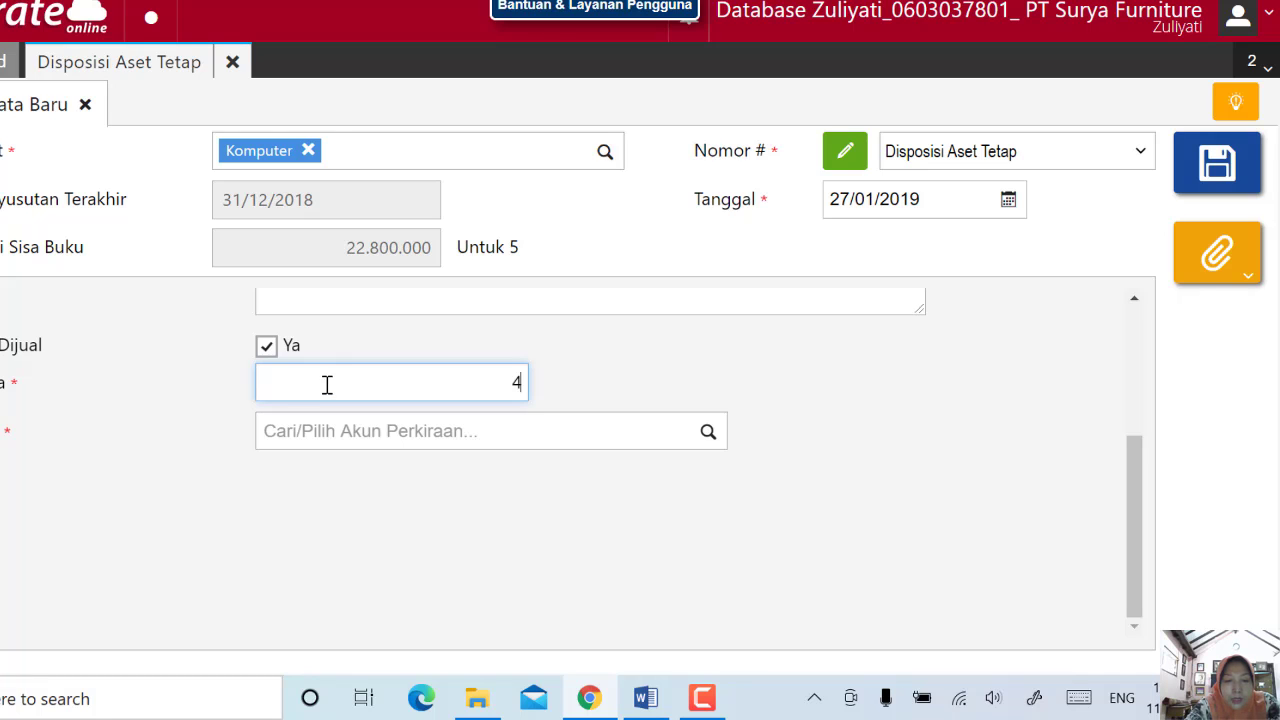
text(.259)
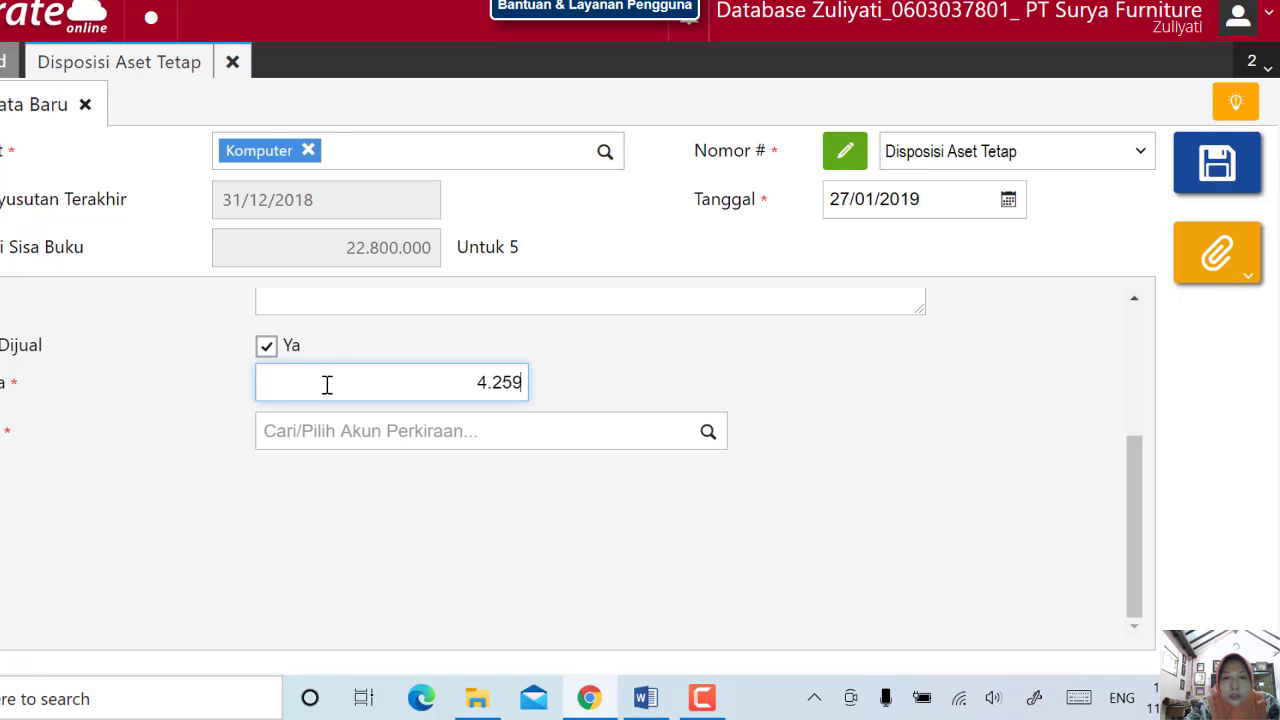
key(BackSpace)
text(0.000)
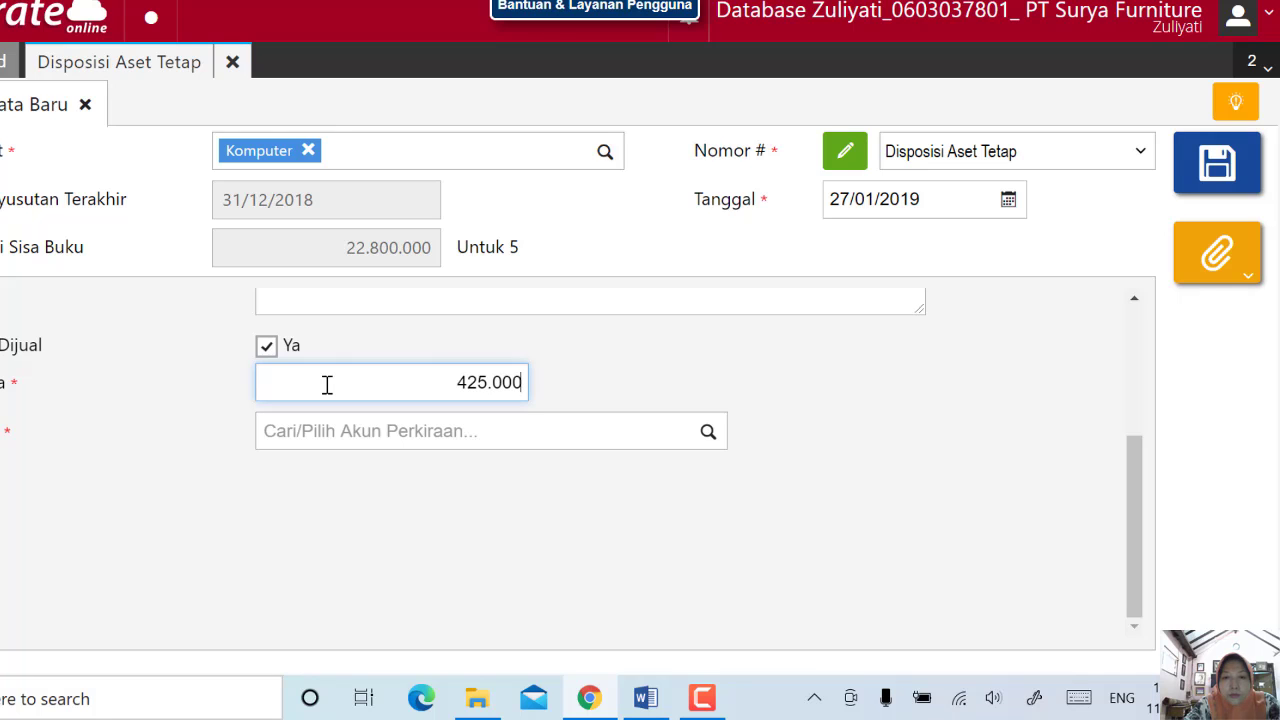
- Assign account 110201 Bank Mandiri IDR to receive the sale proceeds and save the computer's disposal
click(391, 427)
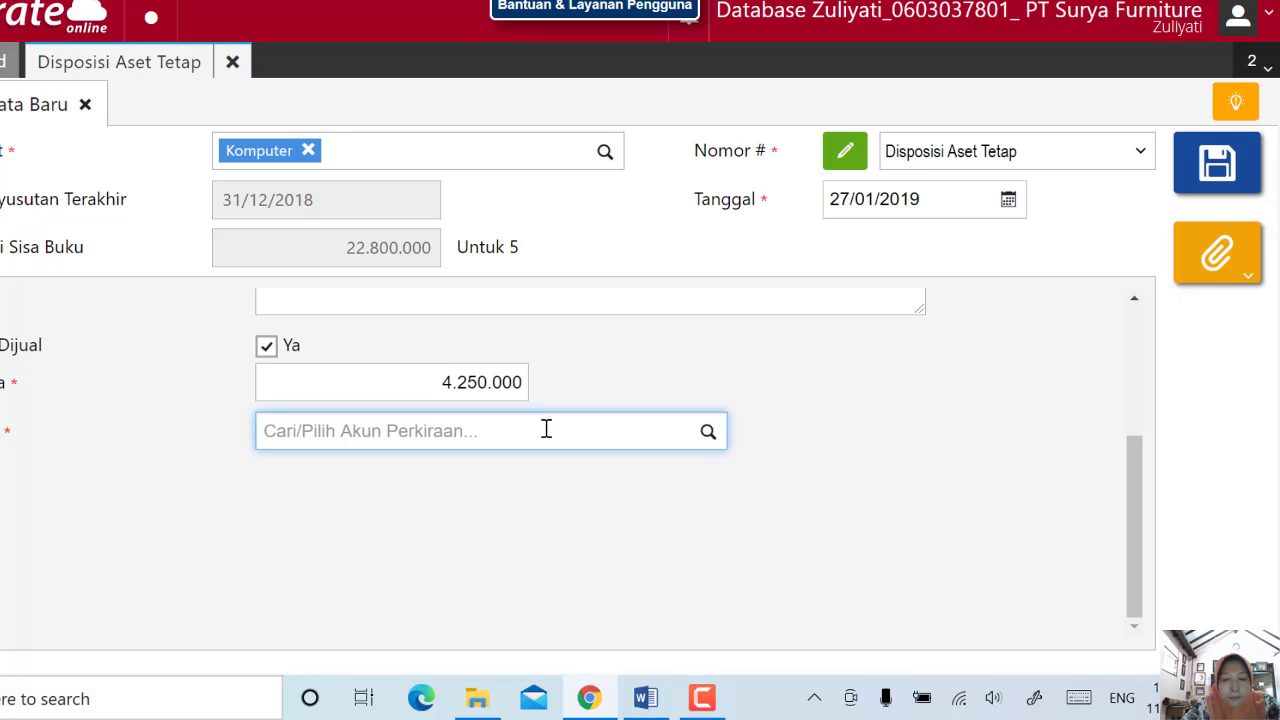
text(bank )
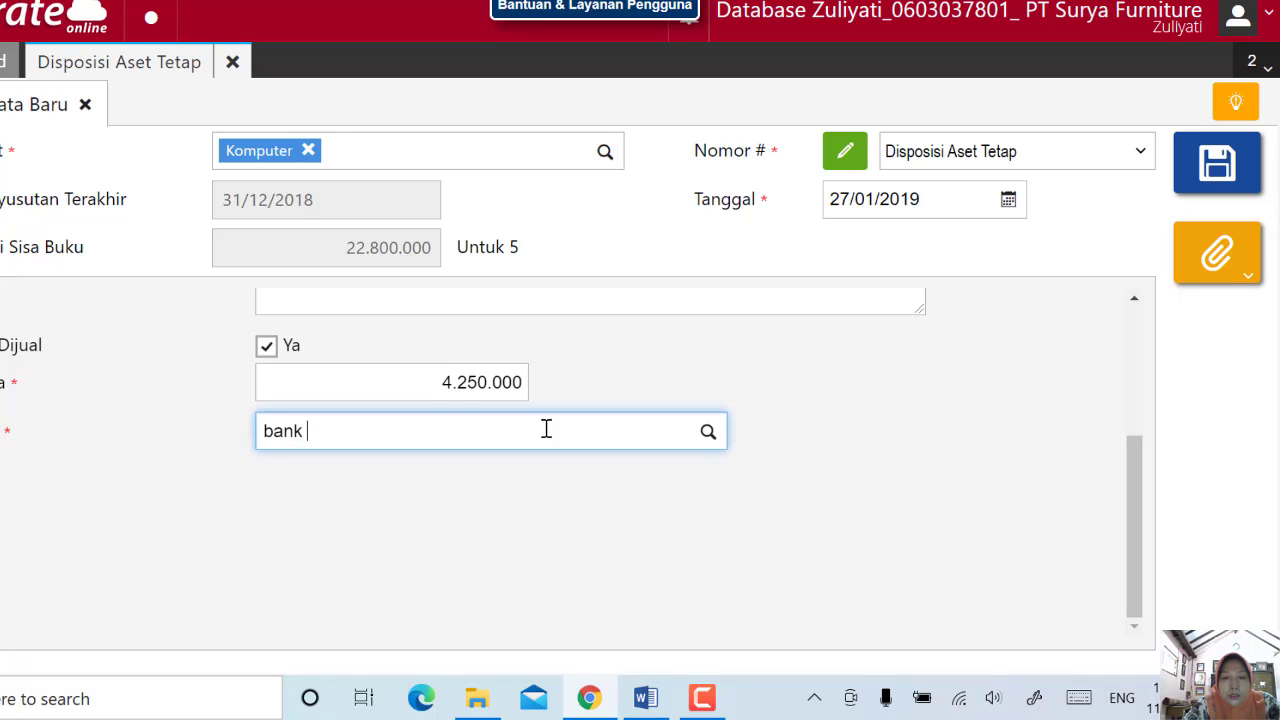
text(mandi)
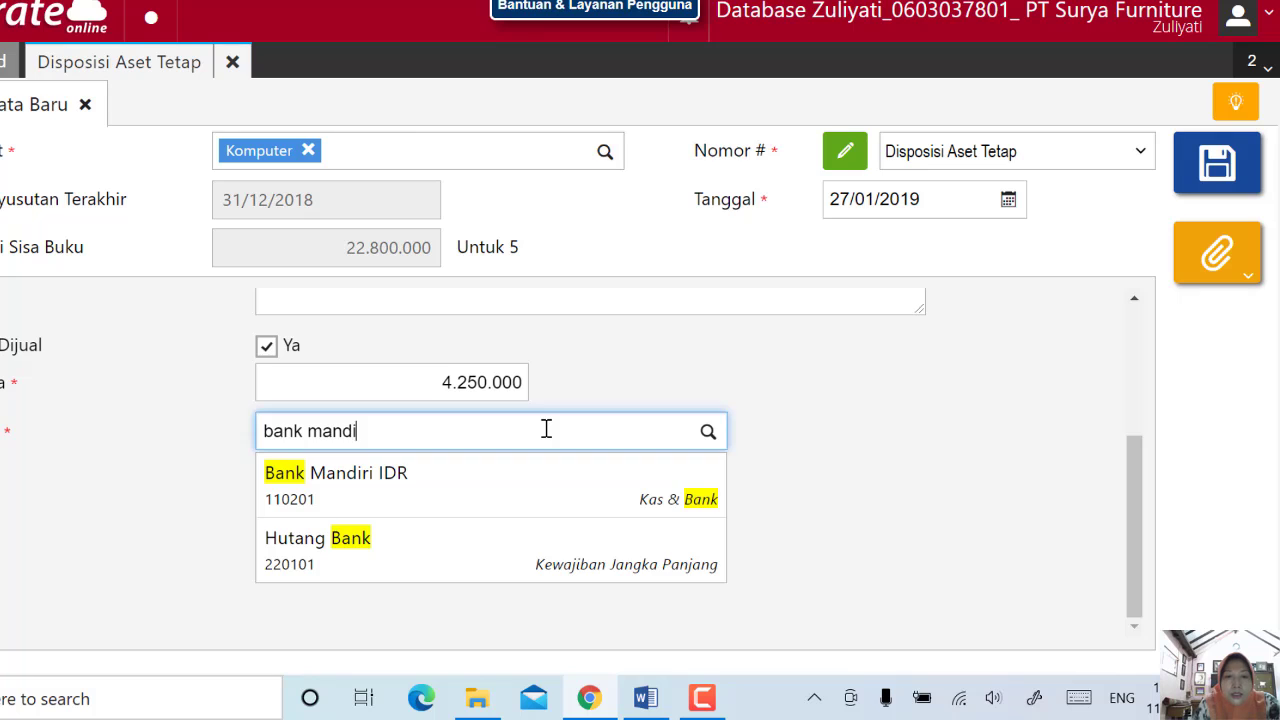
click(539, 509)
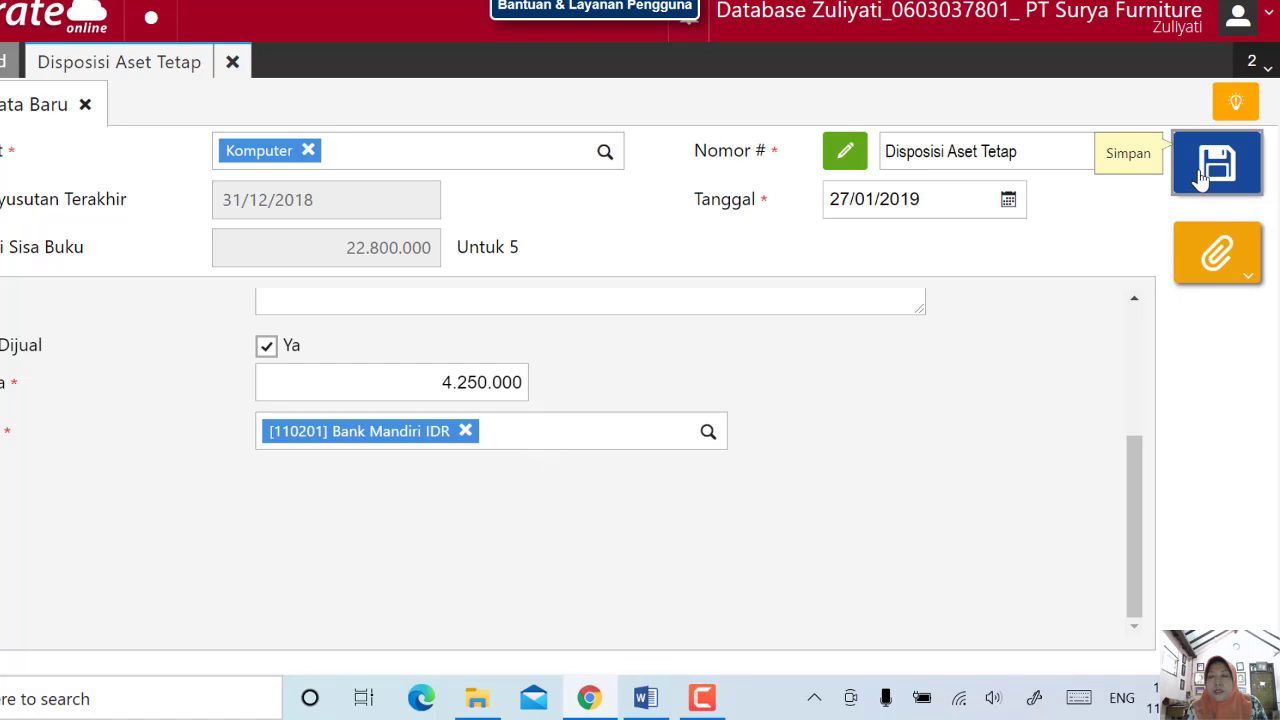
click(1203, 178)
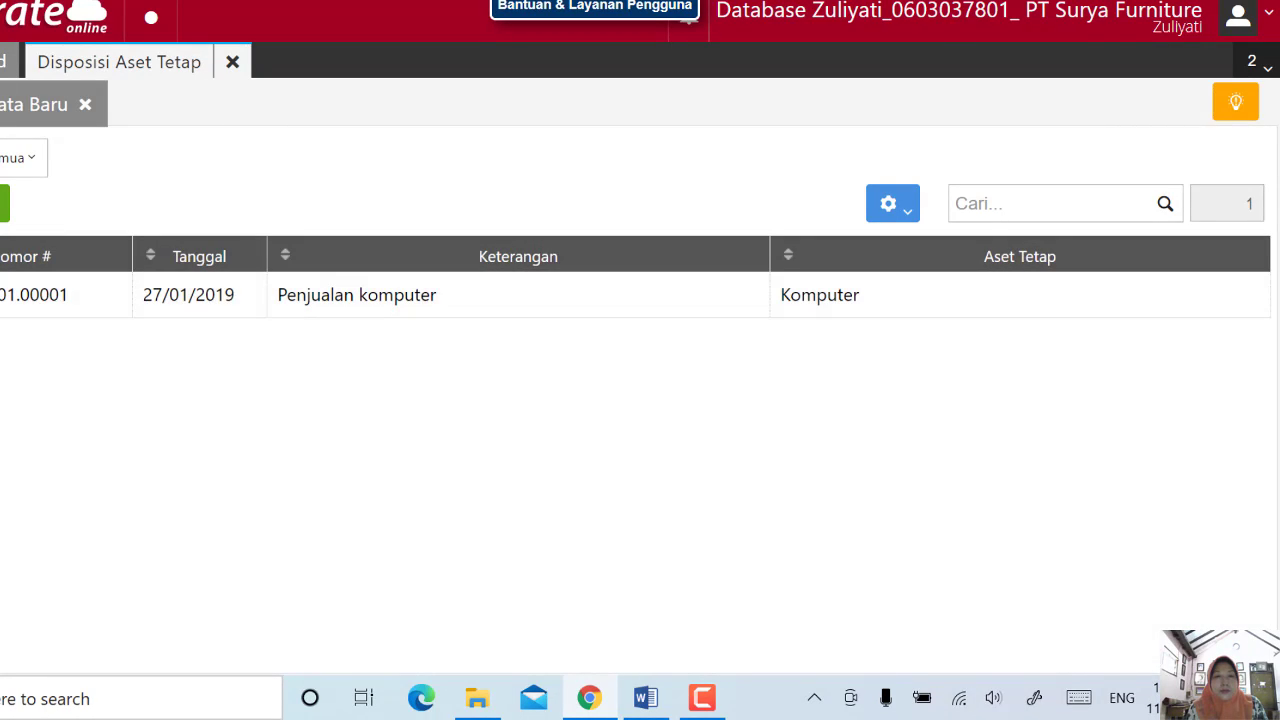
- Reopen the saved computer disposal, examine its journal details (Rincian Jurnal), and close the Disposisi Aset Tetap module
click(320, 300)
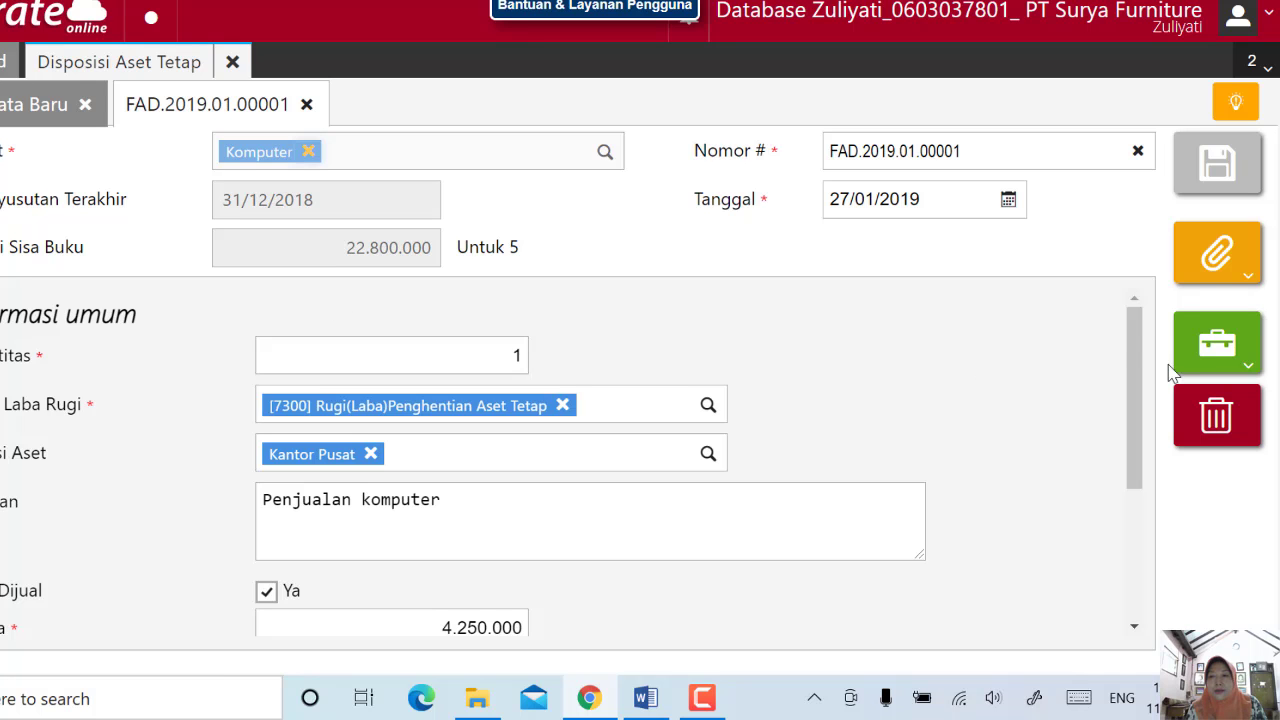
click(1220, 360)
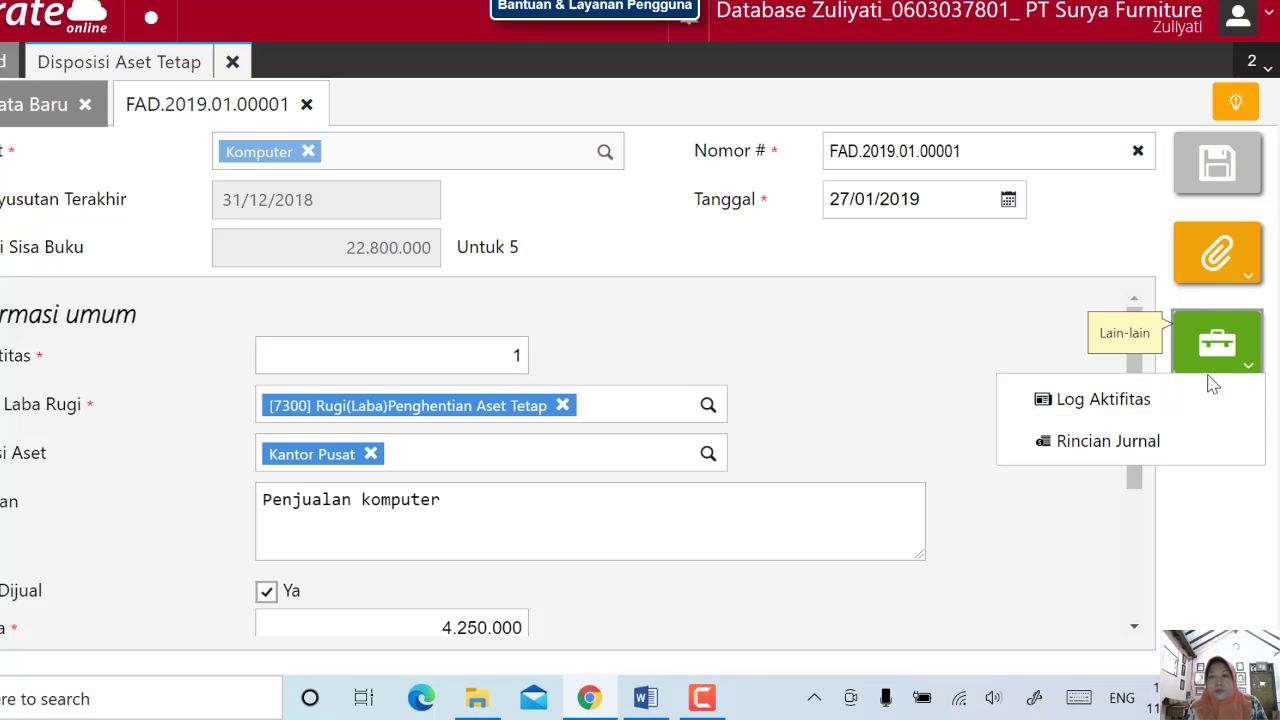
click(1146, 452)
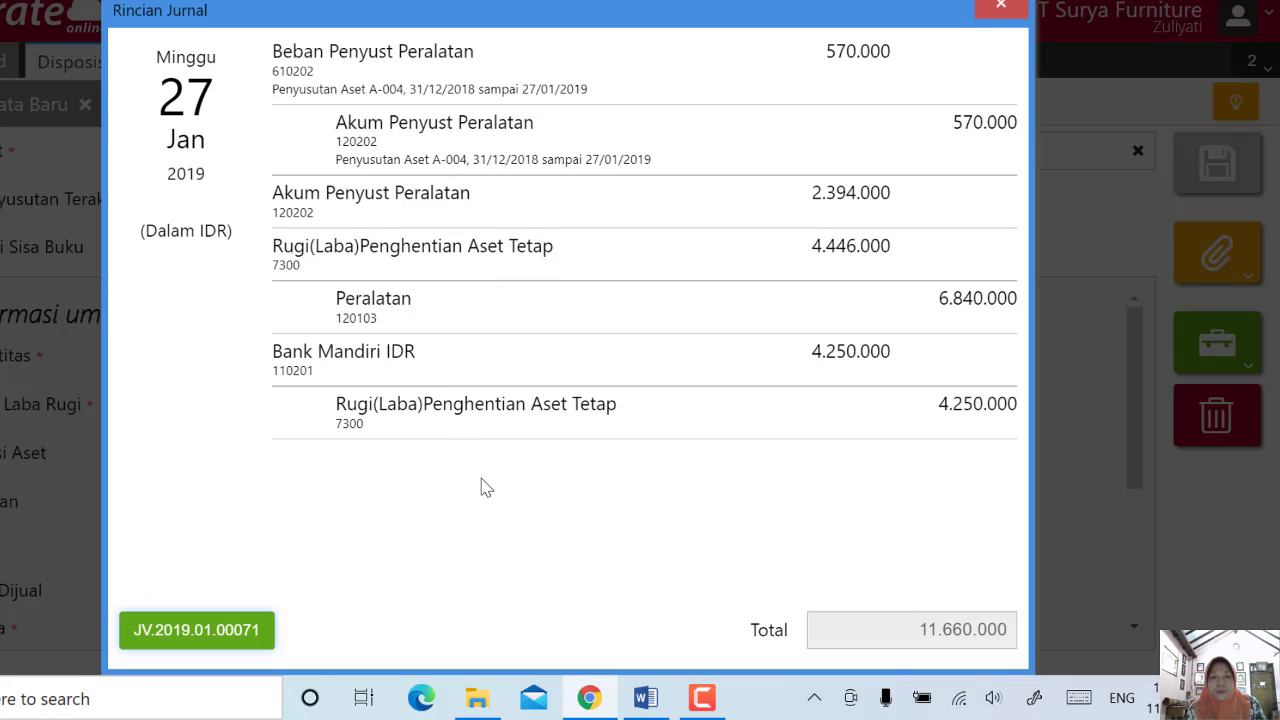
click(1000, 12)
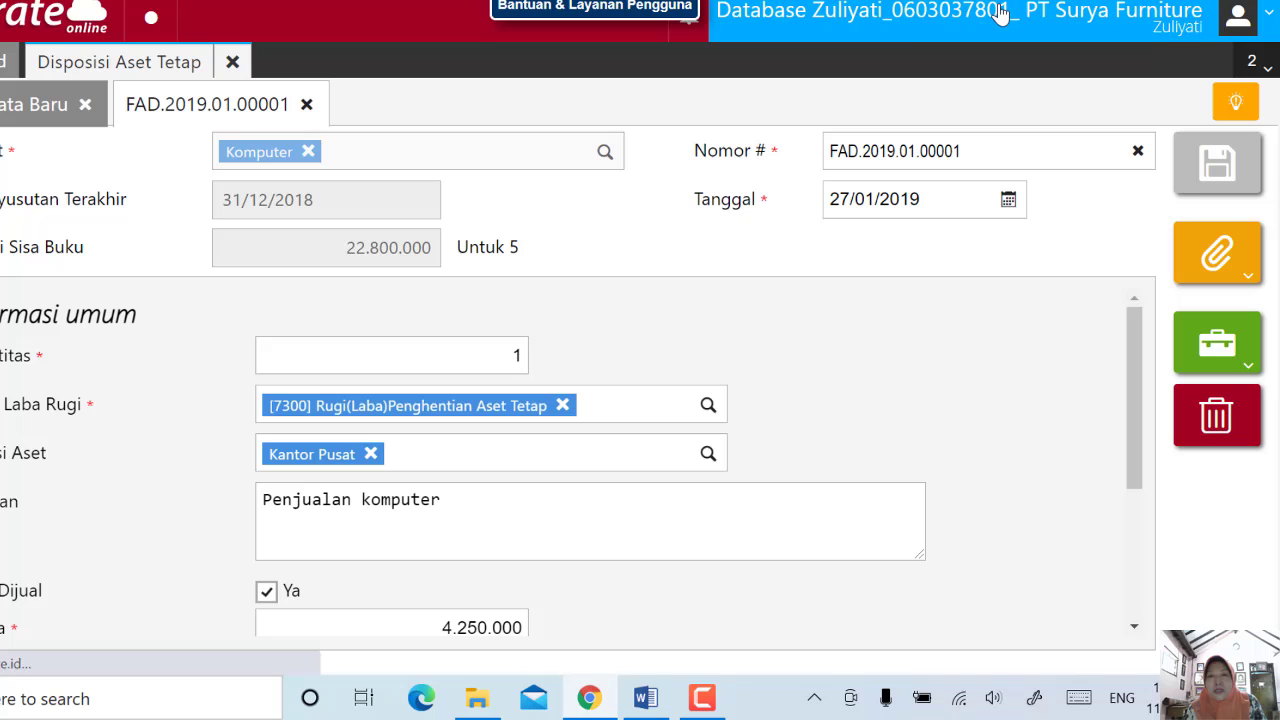
click(232, 61)
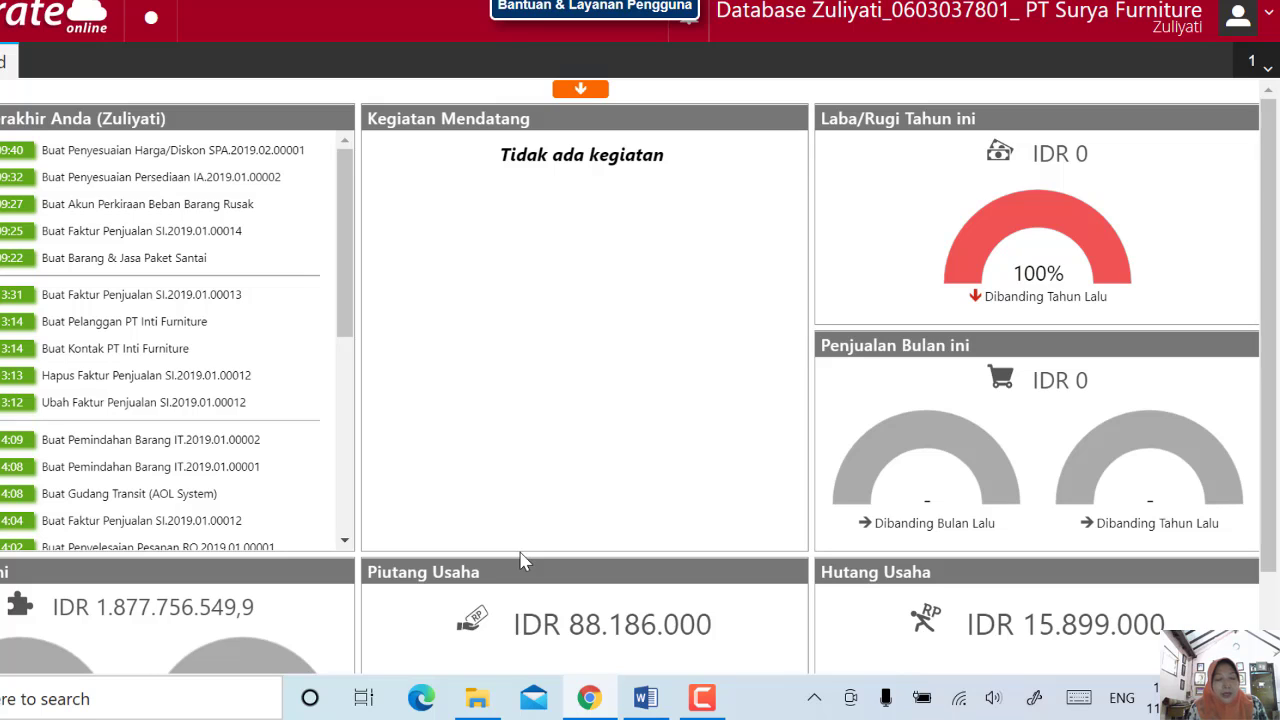
- Switch to the Word document, read the 28 Januari 2019 transaction instructions, and return to Accurate Online
click(648, 702)
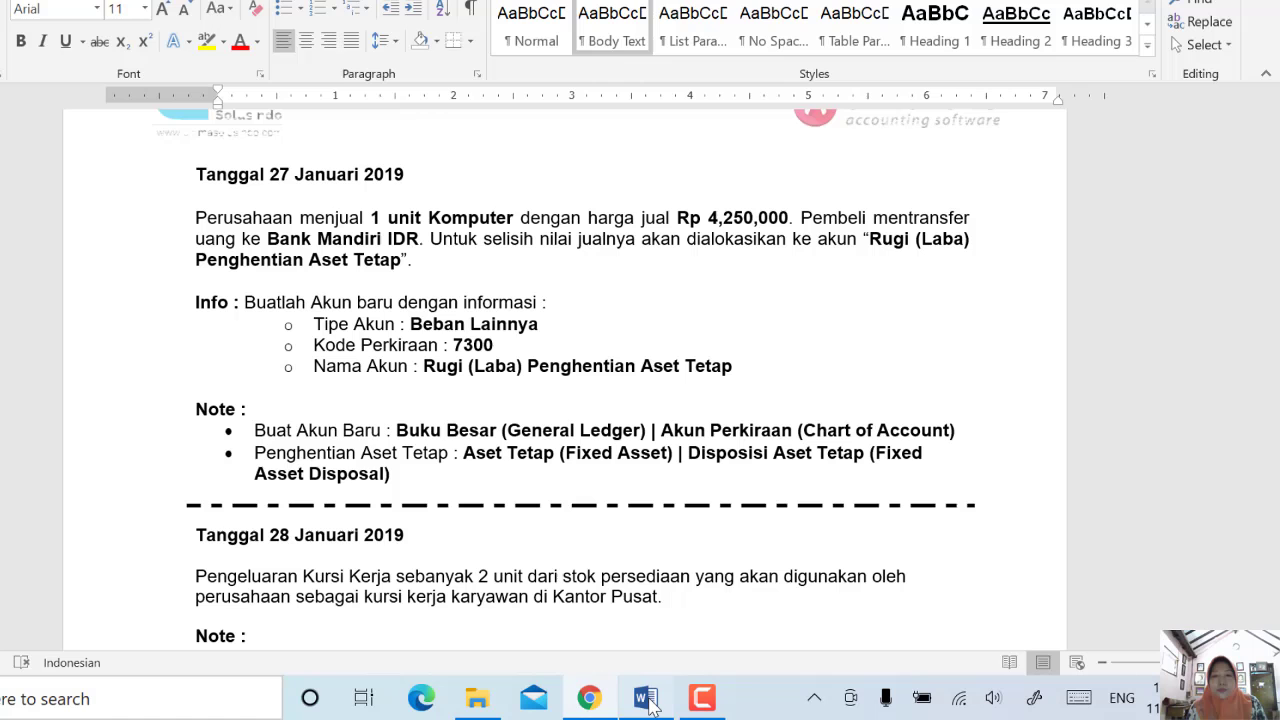
scroll(546, 480, down, 5)
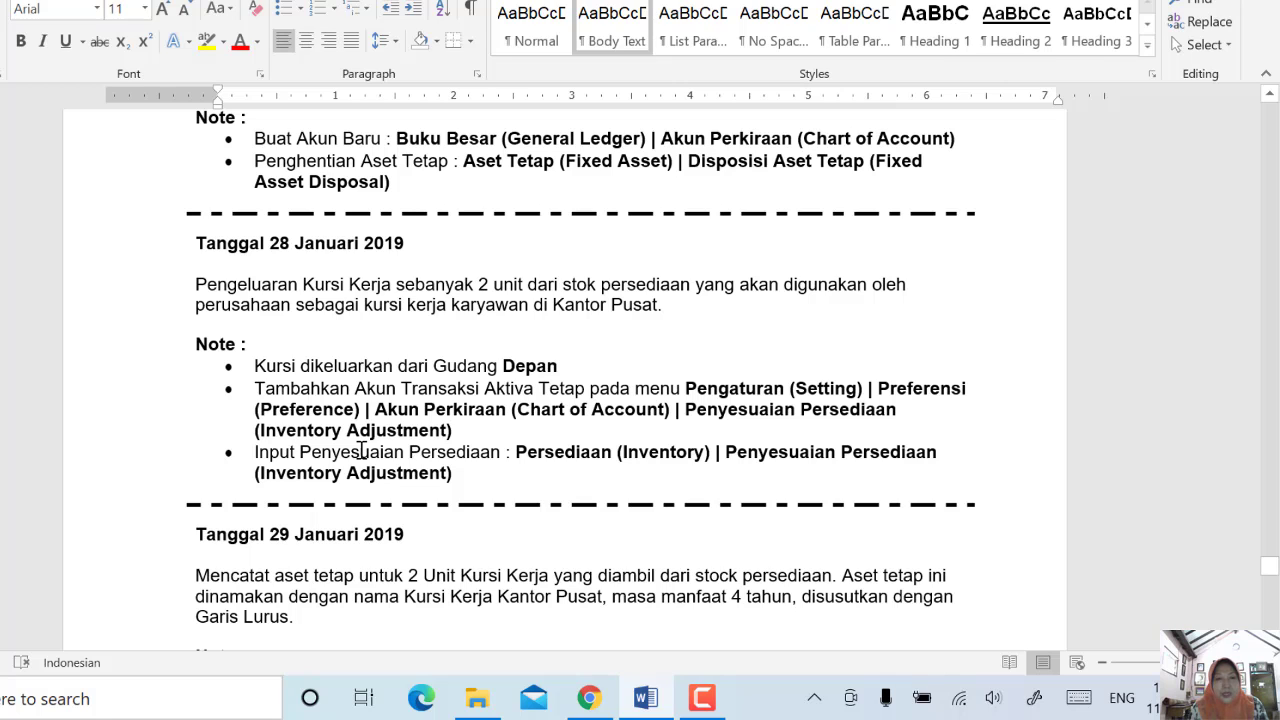
click(590, 699)
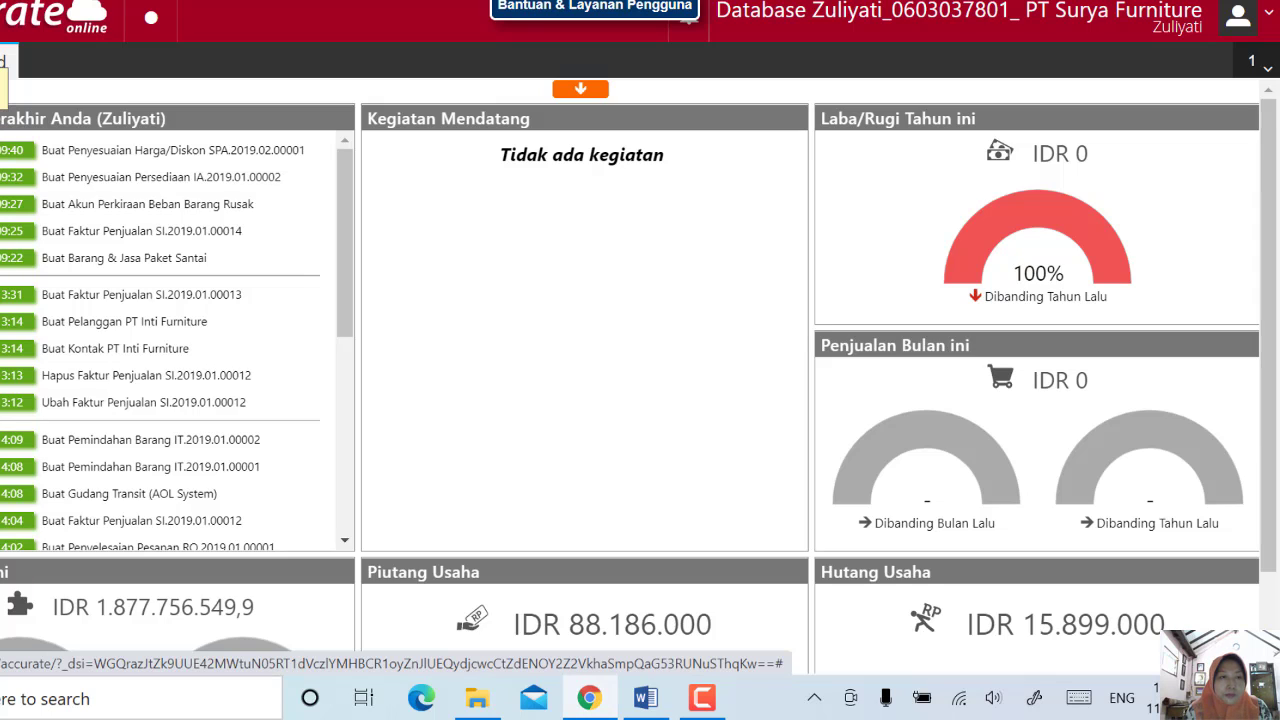
- In Preferensi, add account 1108 Transaksi Aktiva Tetap to the Penyesuaian Persediaan adjustment accounts (Akun Penyesuaian) and save the preferences
click(4, 66)
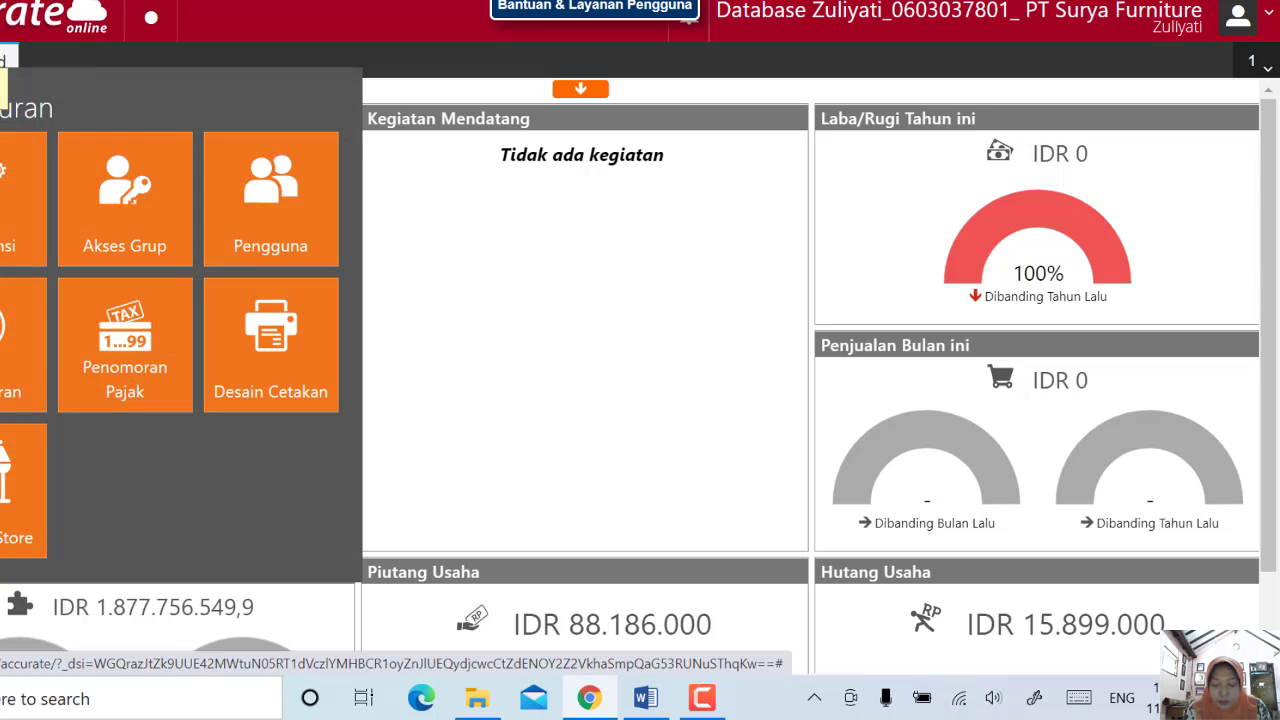
click(22, 200)
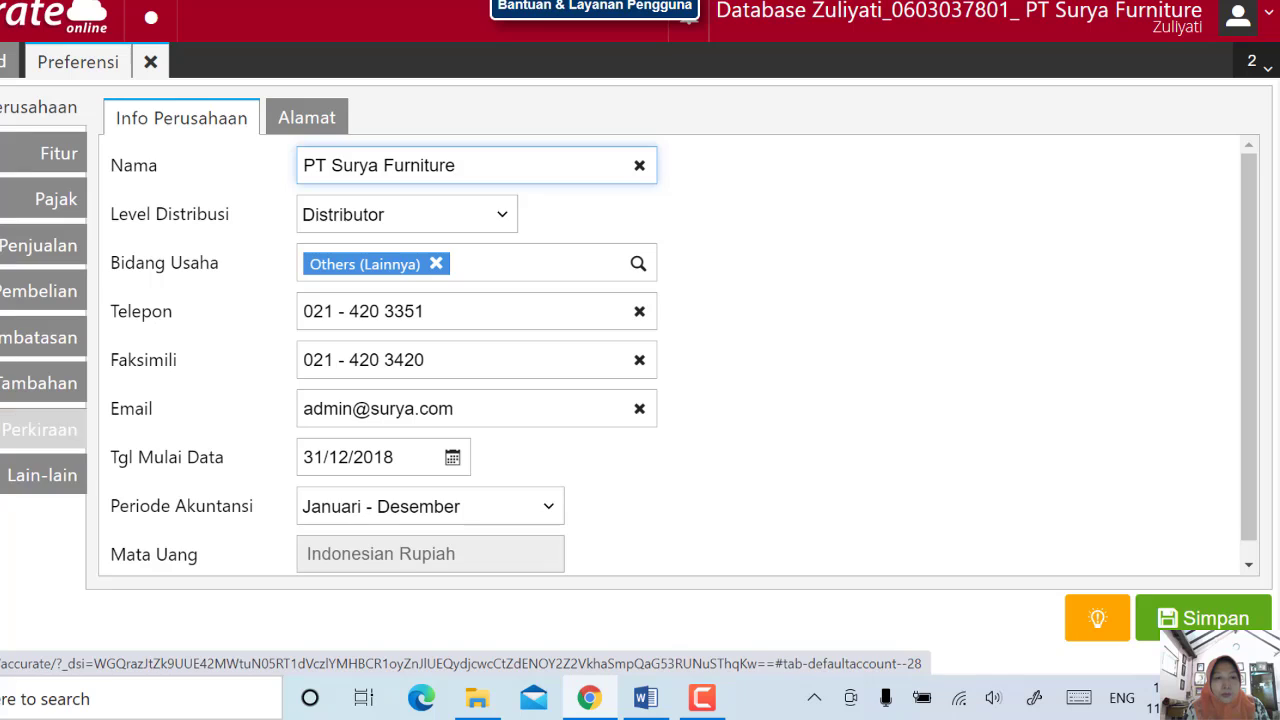
click(40, 429)
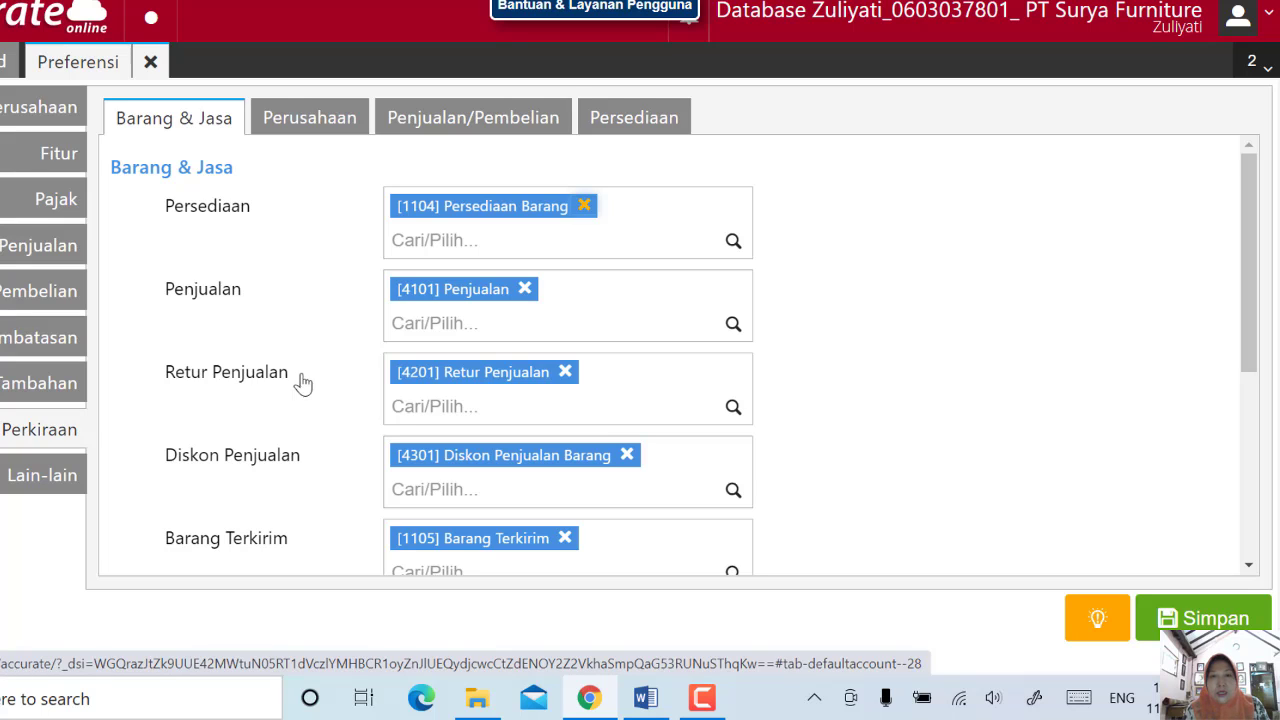
click(638, 120)
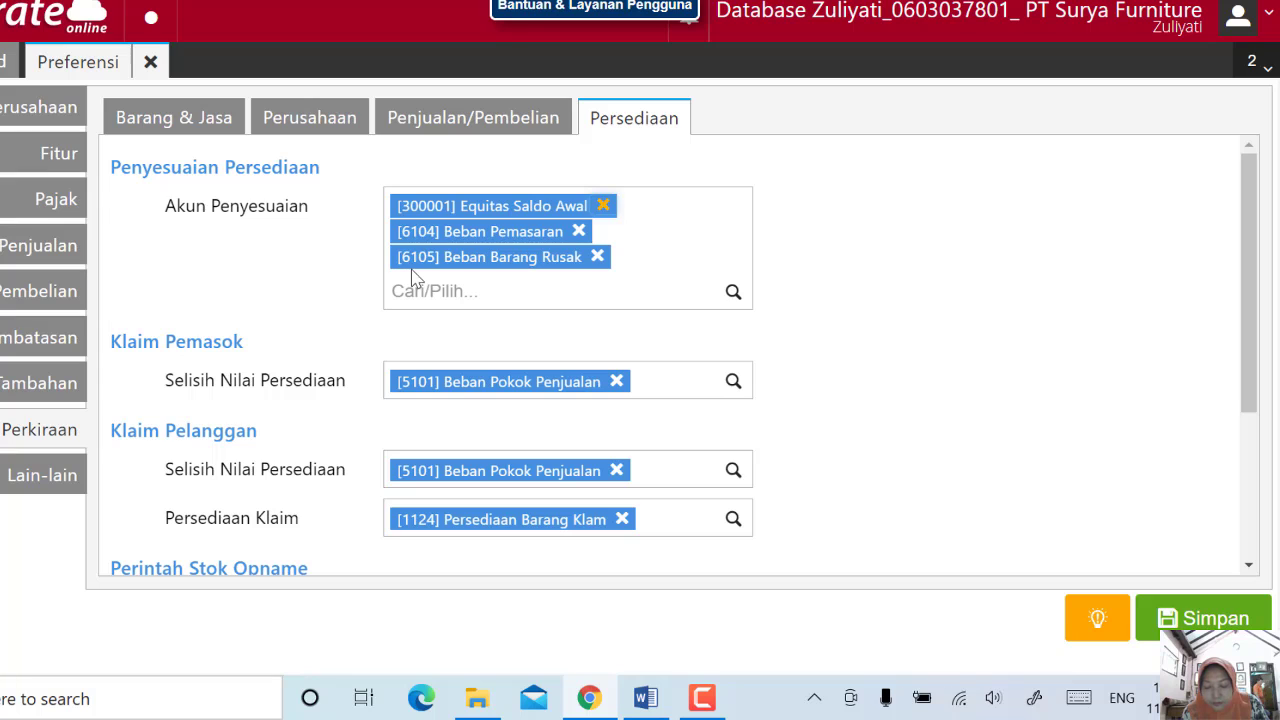
click(459, 292)
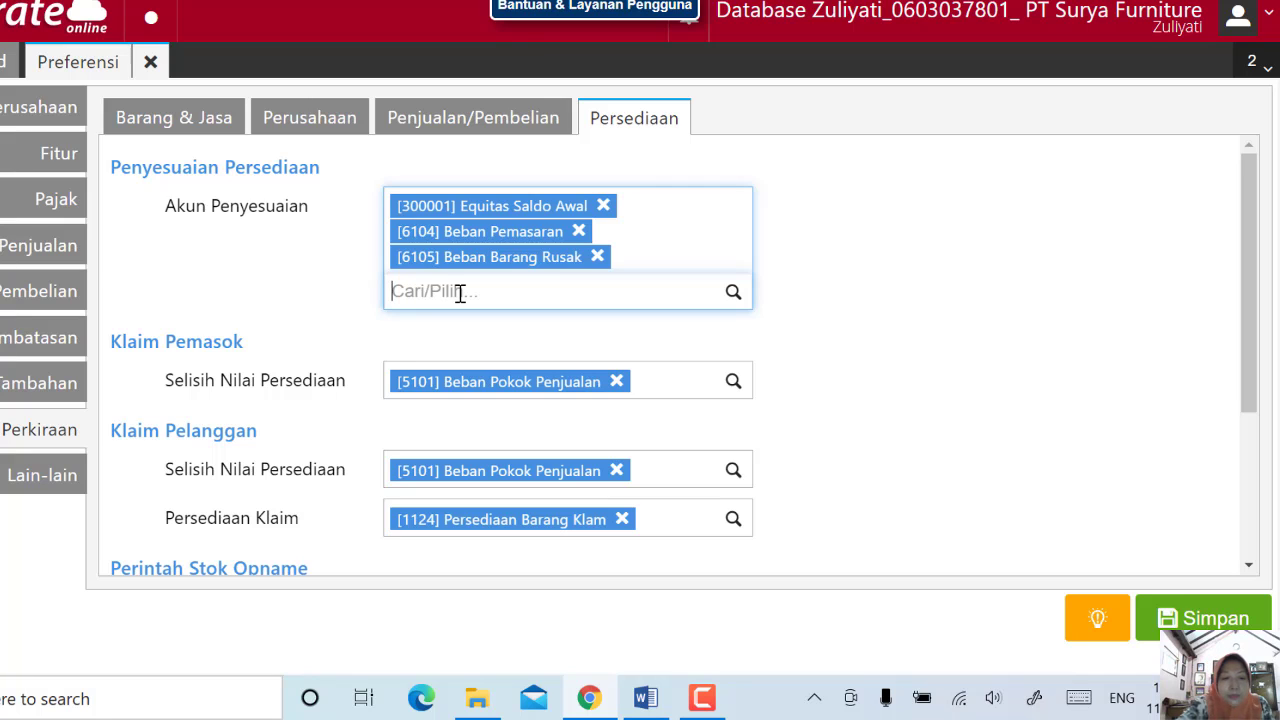
text(118)
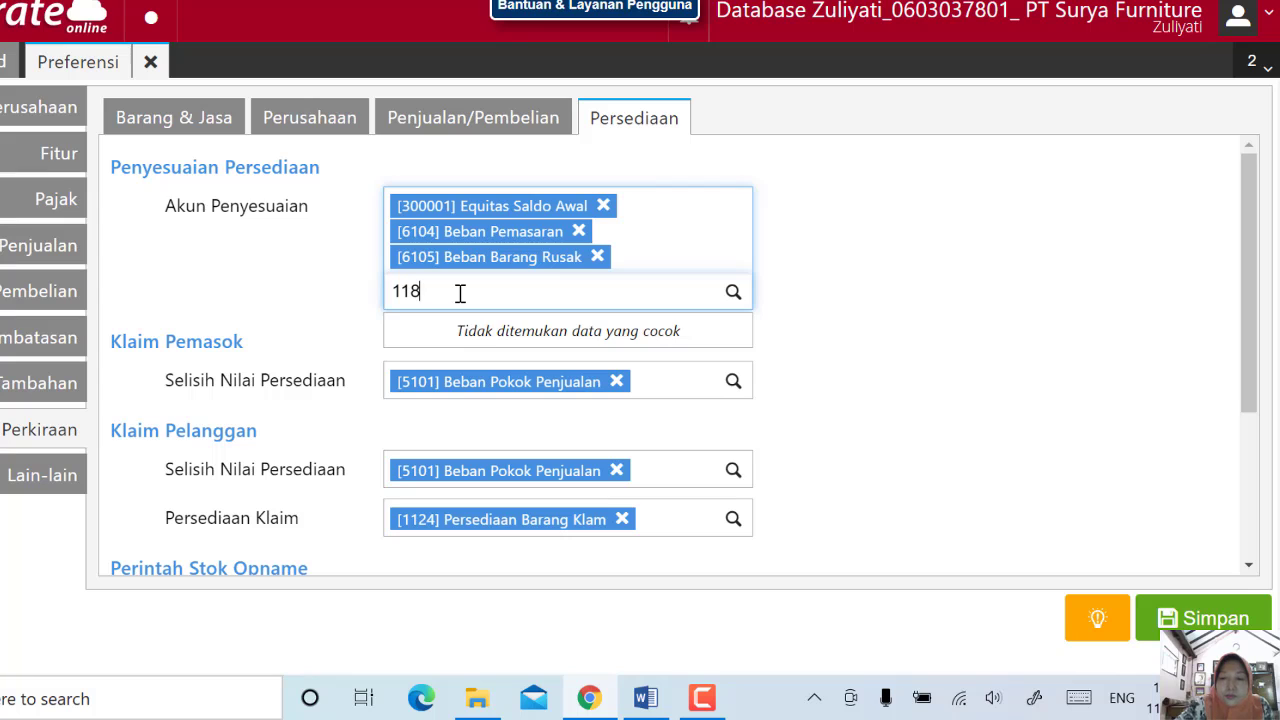
key(BackSpace)
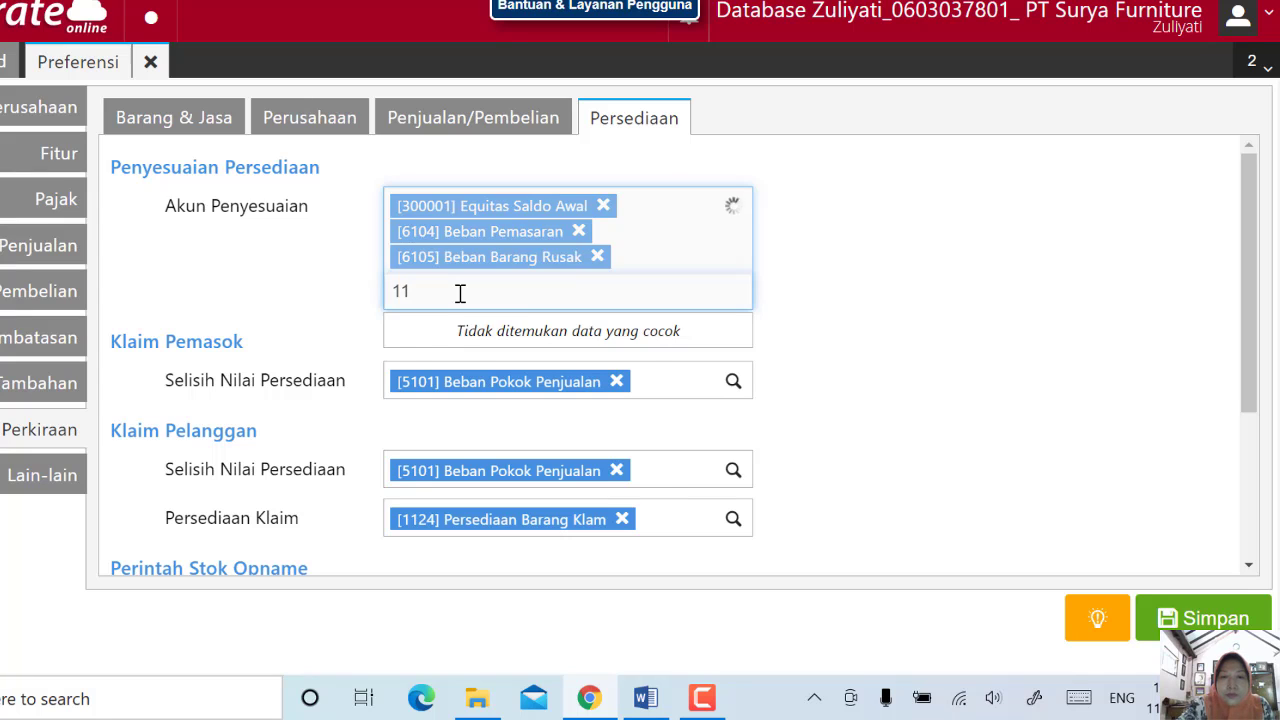
text(108)
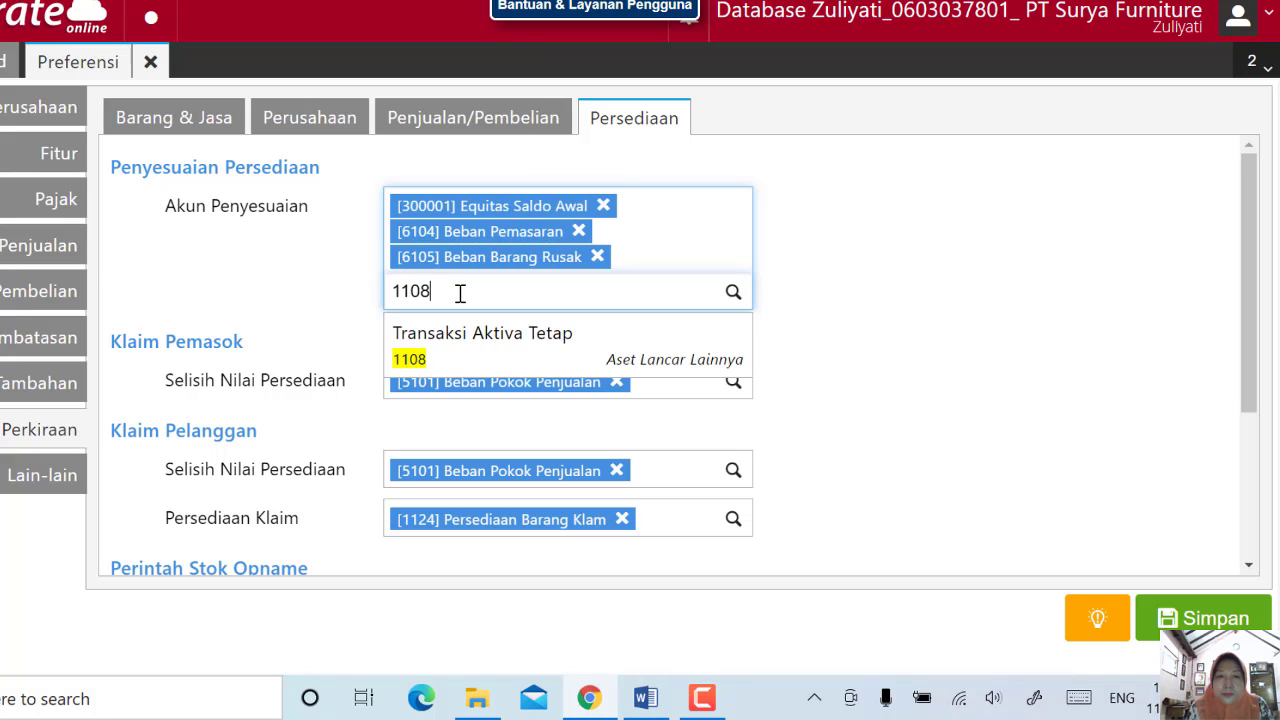
click(471, 354)
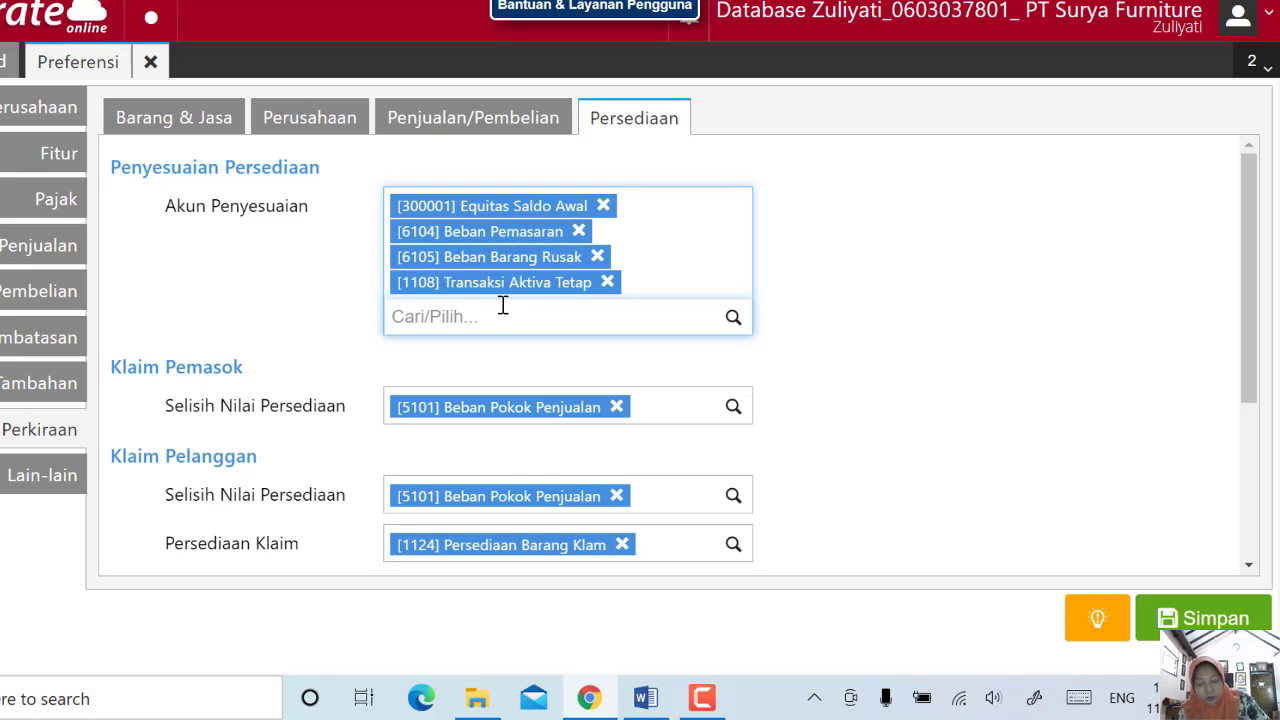
click(1217, 621)
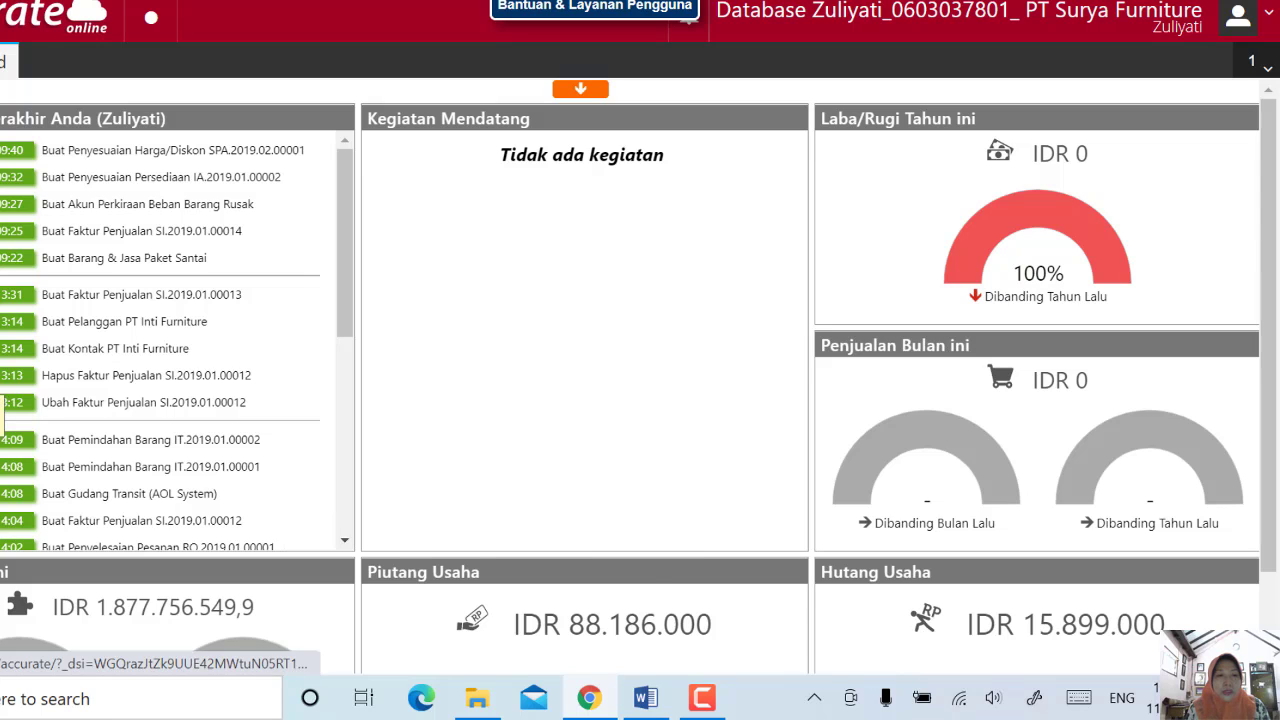
- Start a new Penyesuaian Persediaan (inventory adjustment) dated 28/01/2019
click(4, 410)
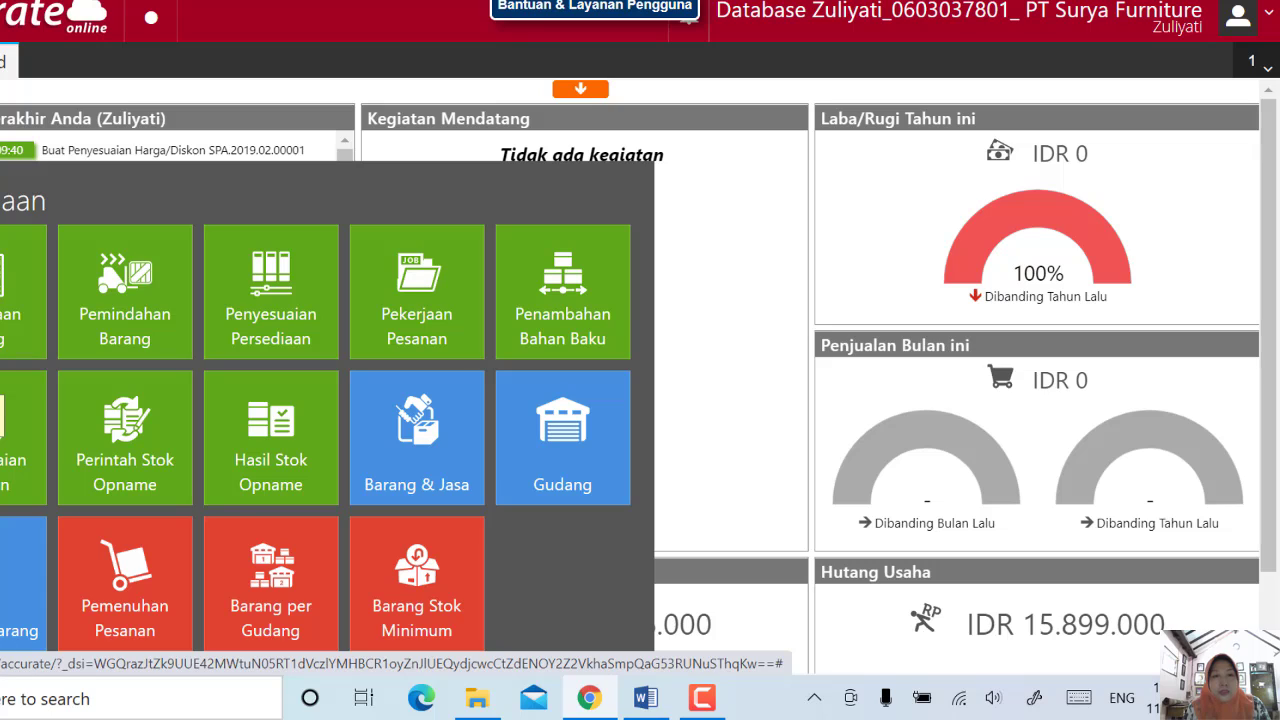
click(288, 338)
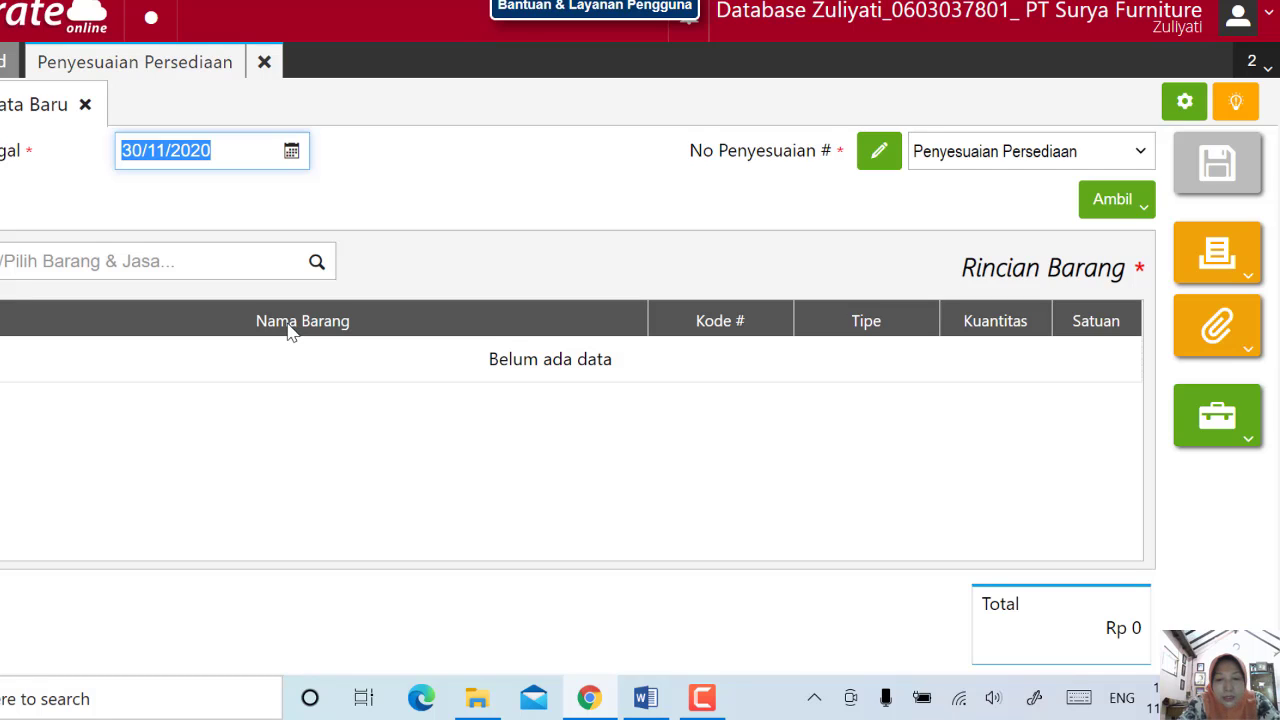
text(28/01/2)
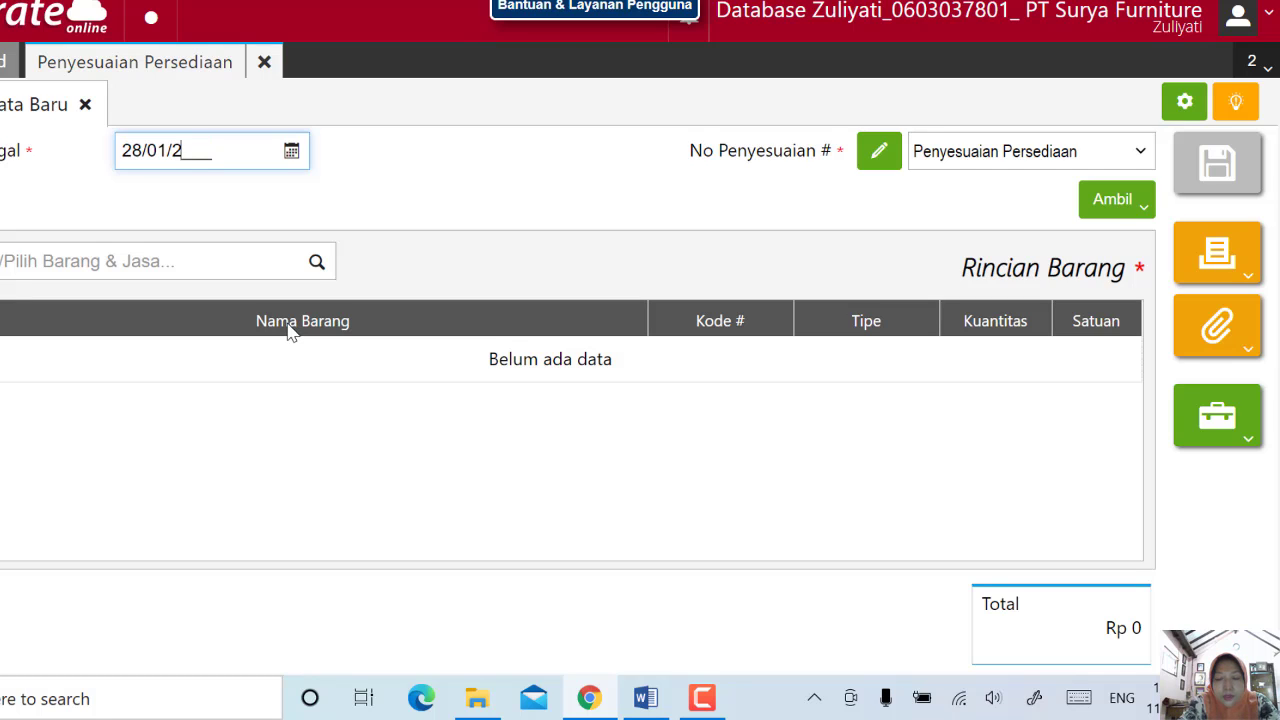
text(019)
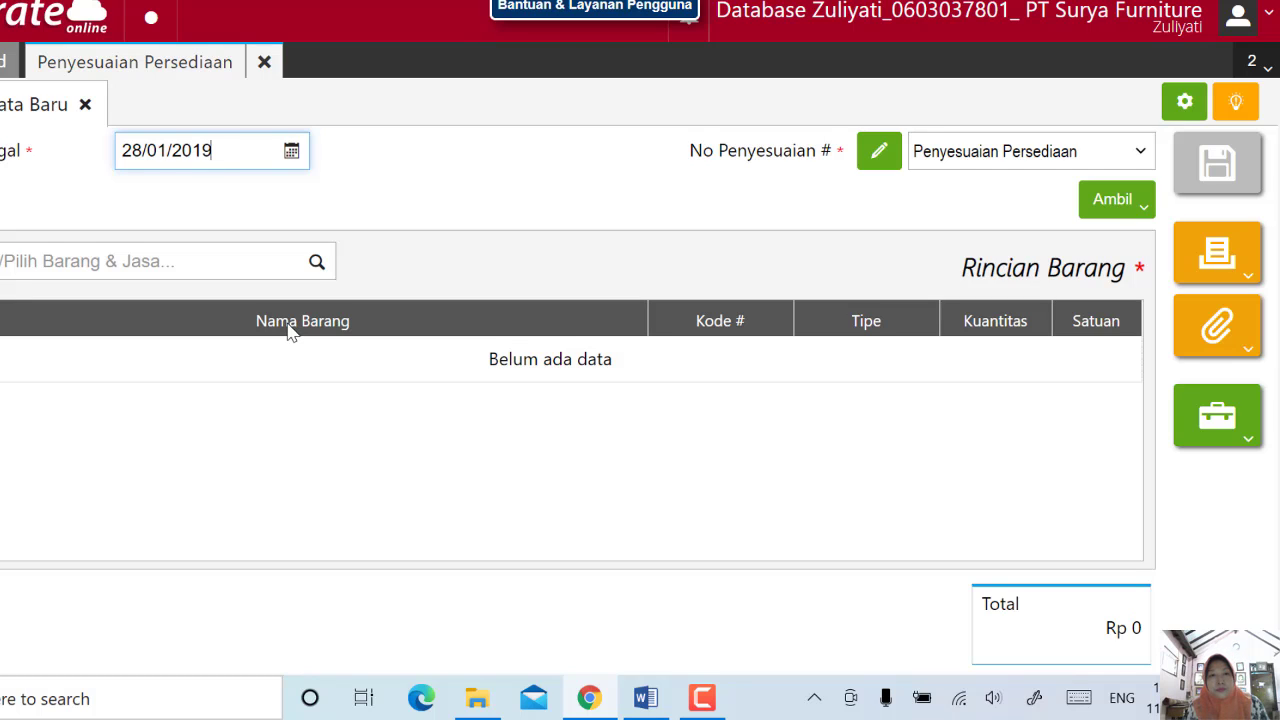
click(323, 432)
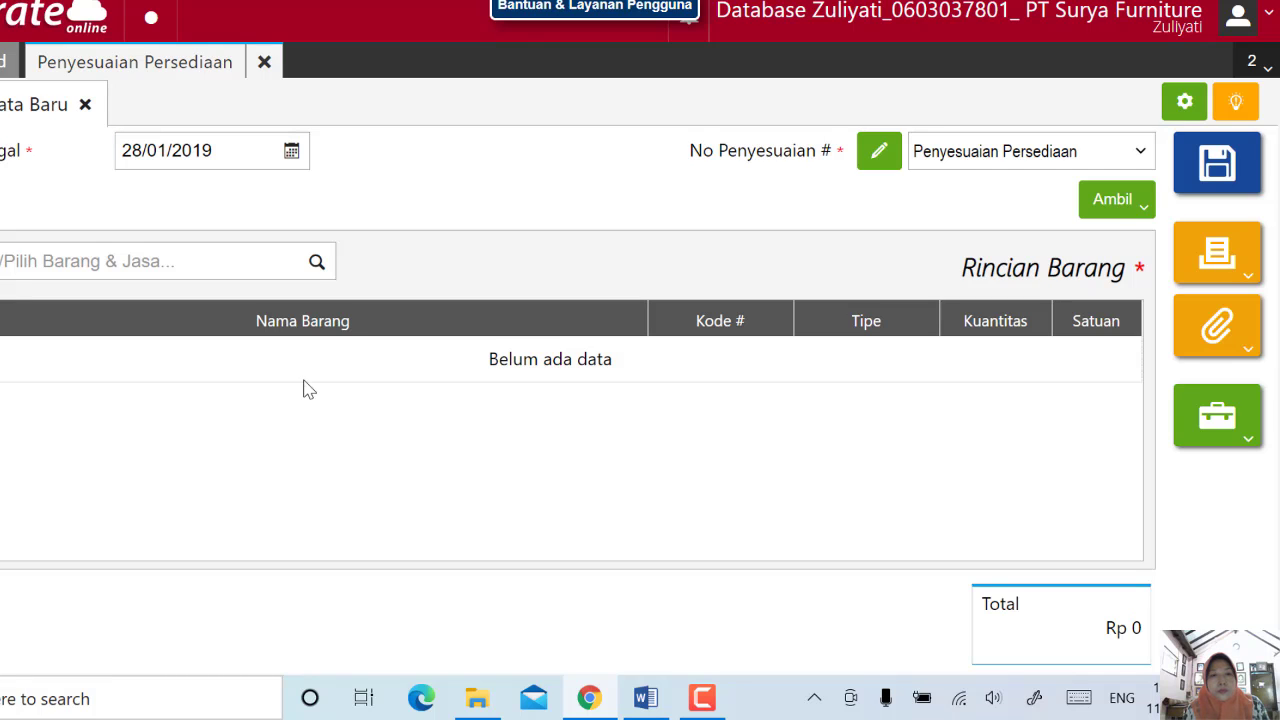
- Add Kursi Kerja to the inventory adjustment as a Pengurangan of 2 PCS from the Depan warehouse
click(317, 267)
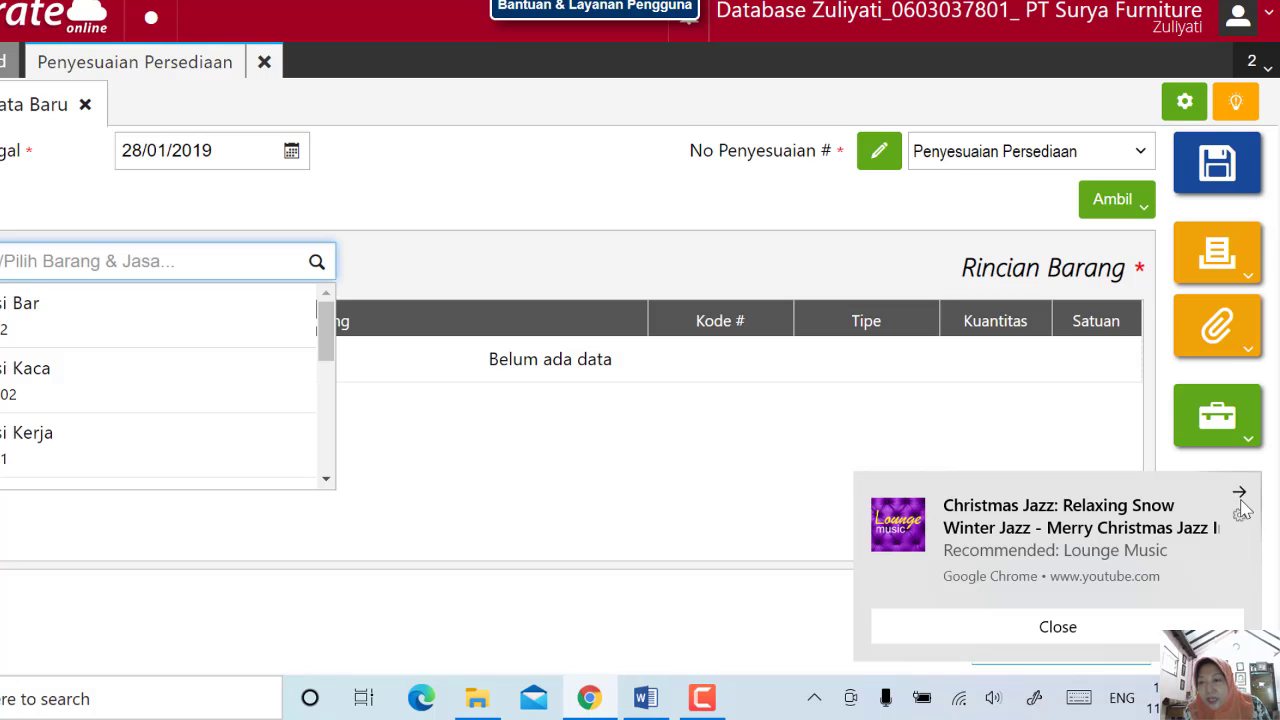
click(1240, 495)
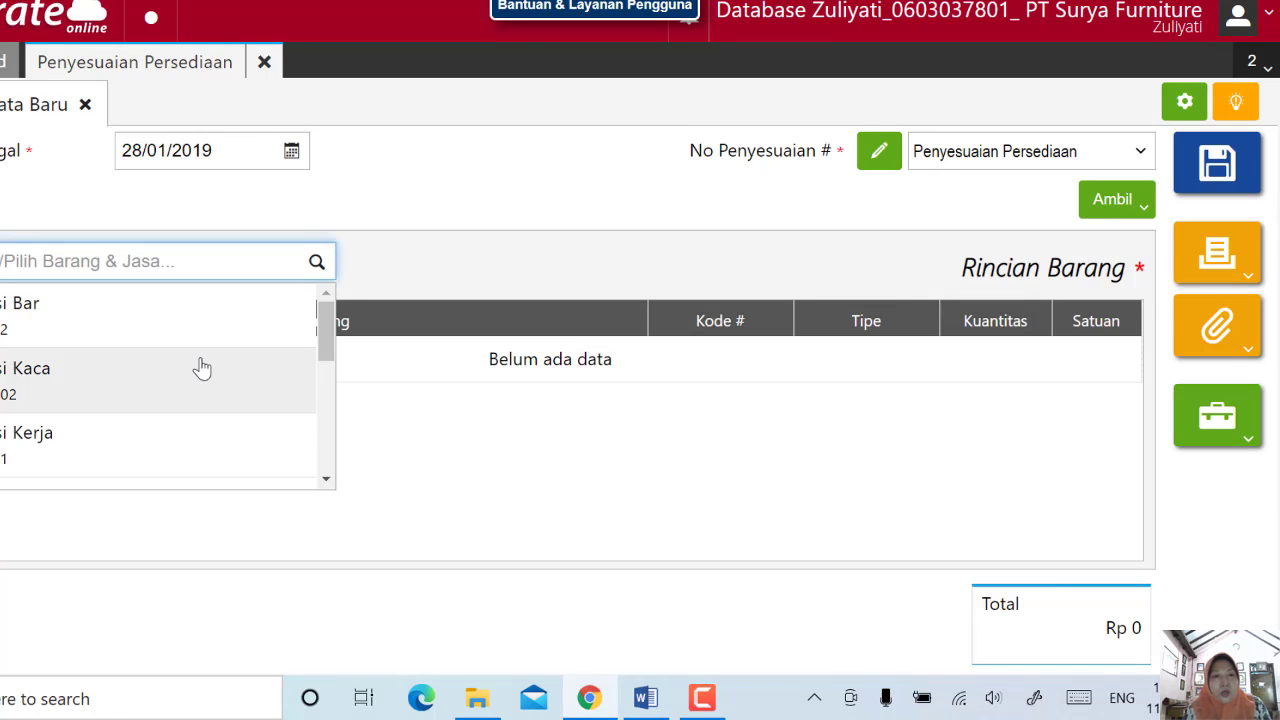
click(111, 460)
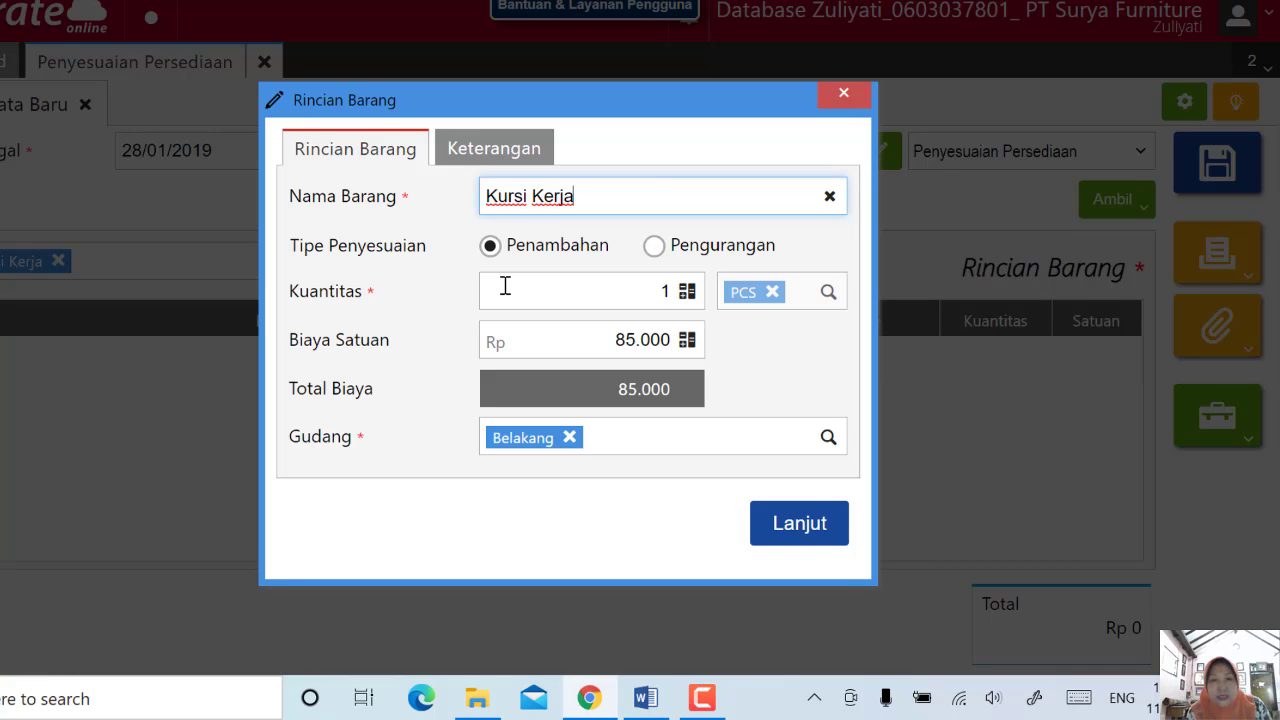
click(654, 246)
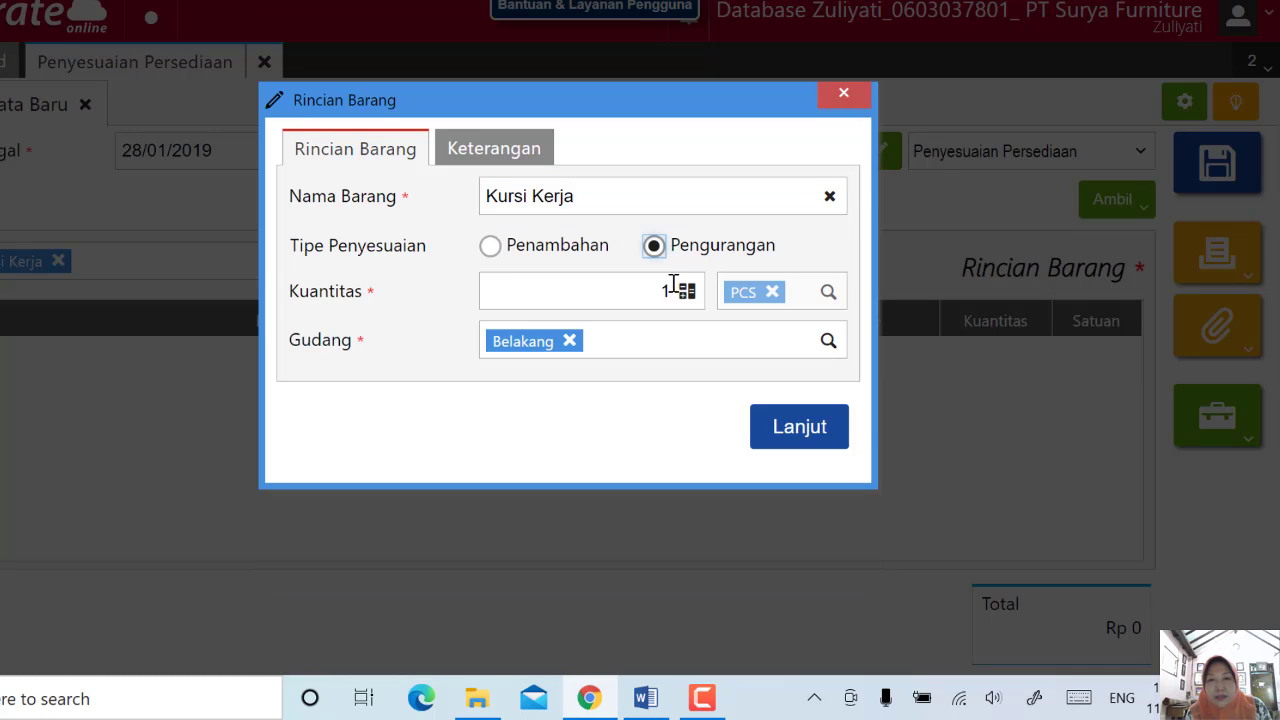
double_click(668, 290)
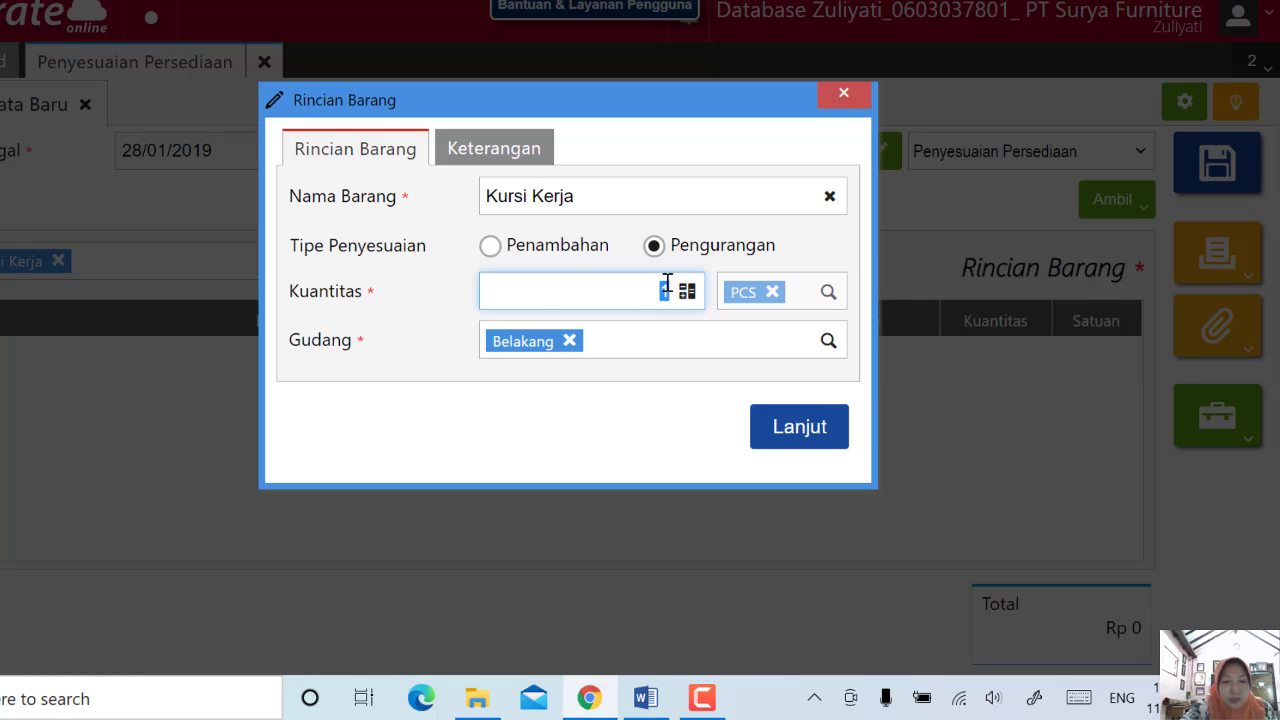
text(2)
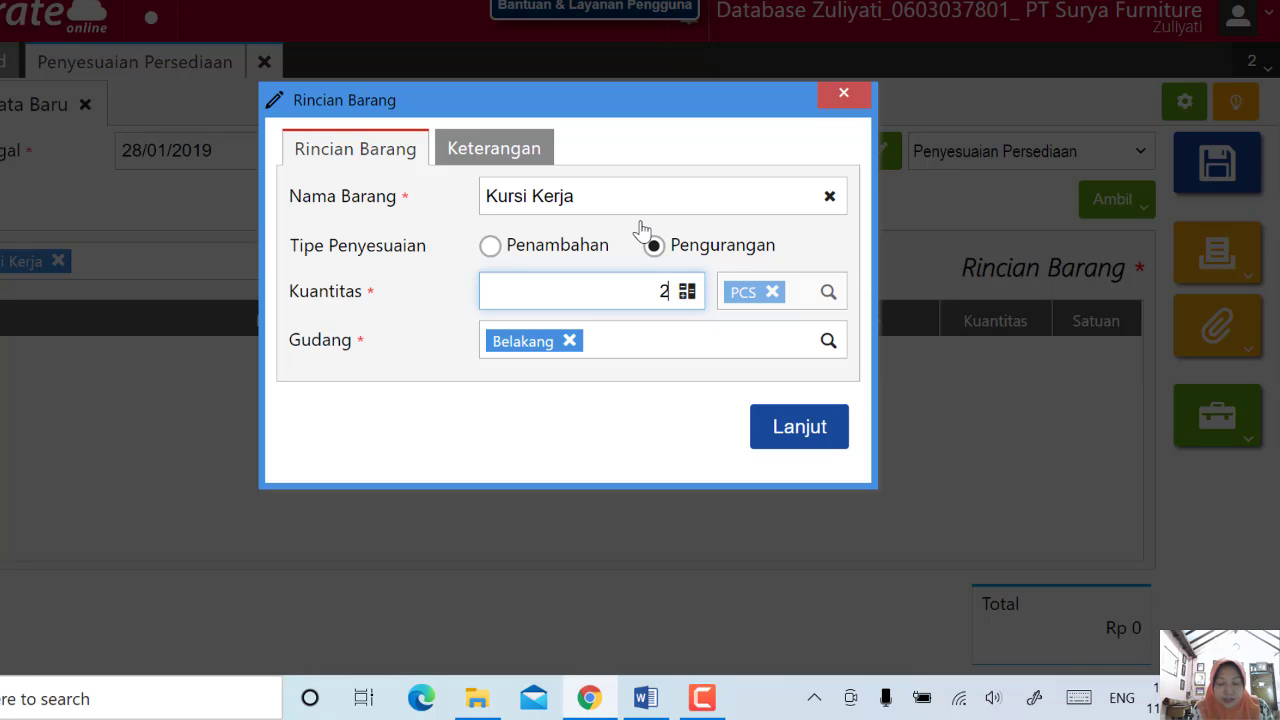
click(828, 341)
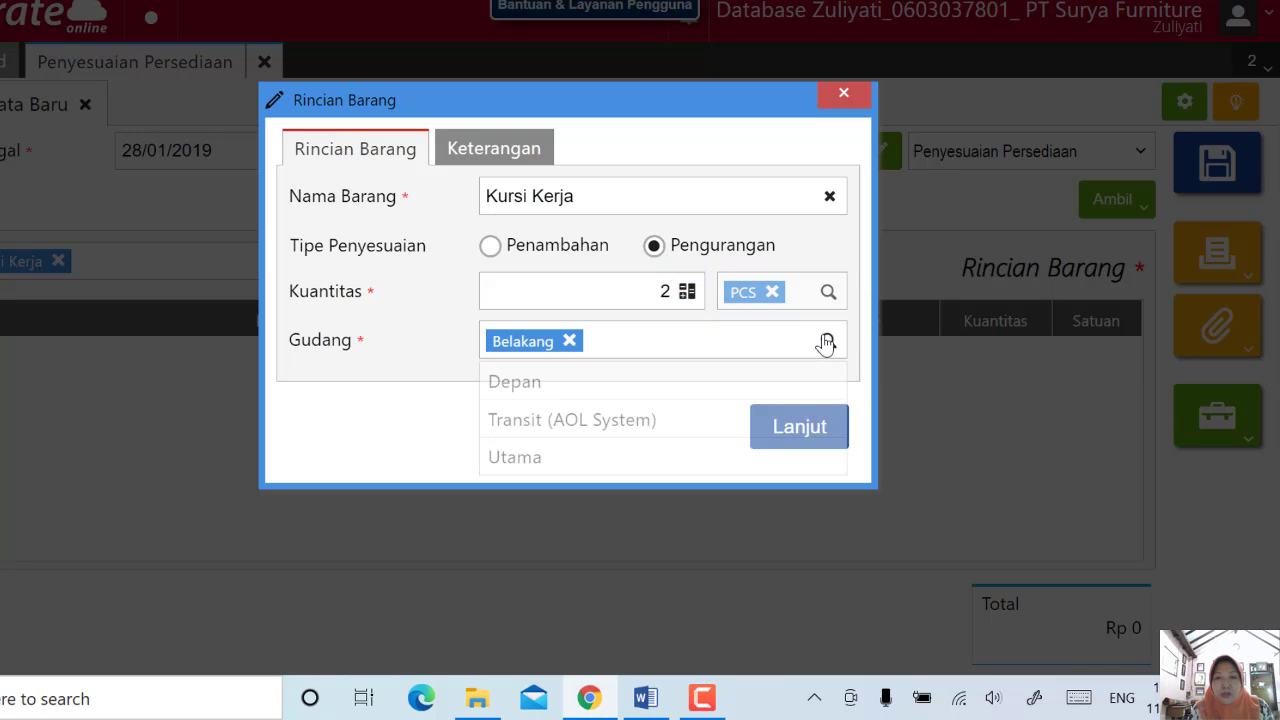
click(660, 398)
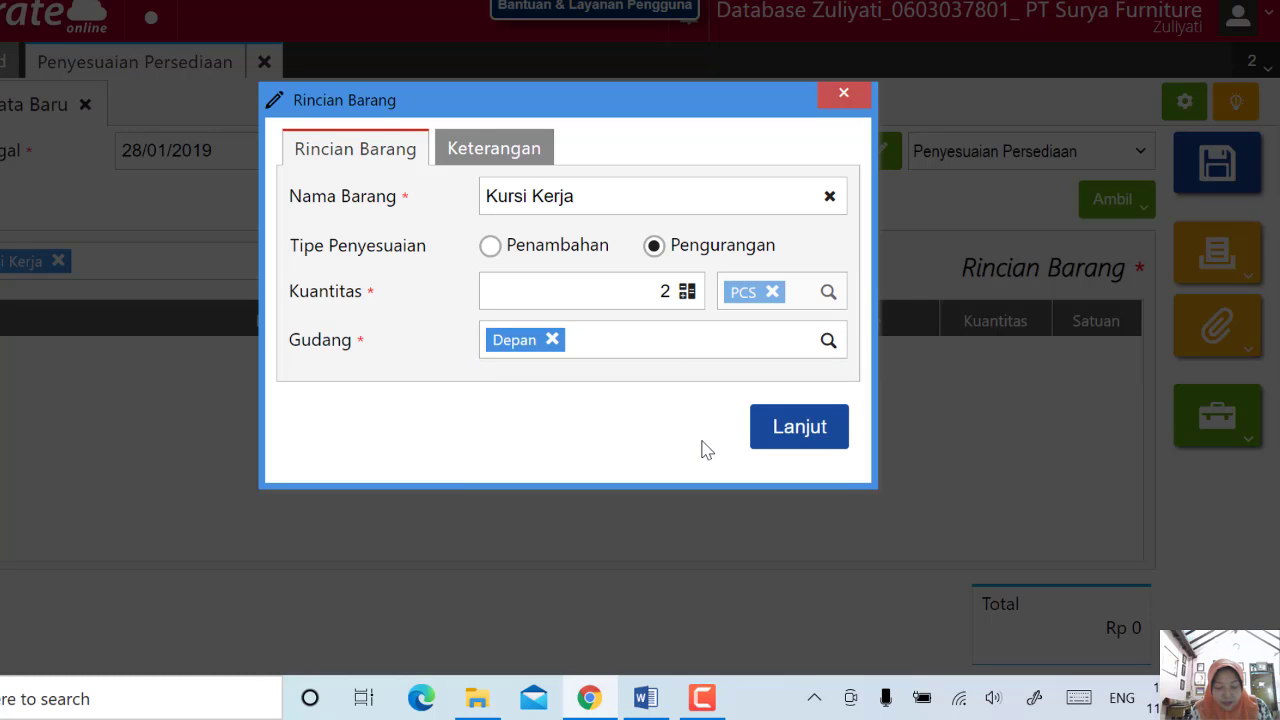
click(827, 441)
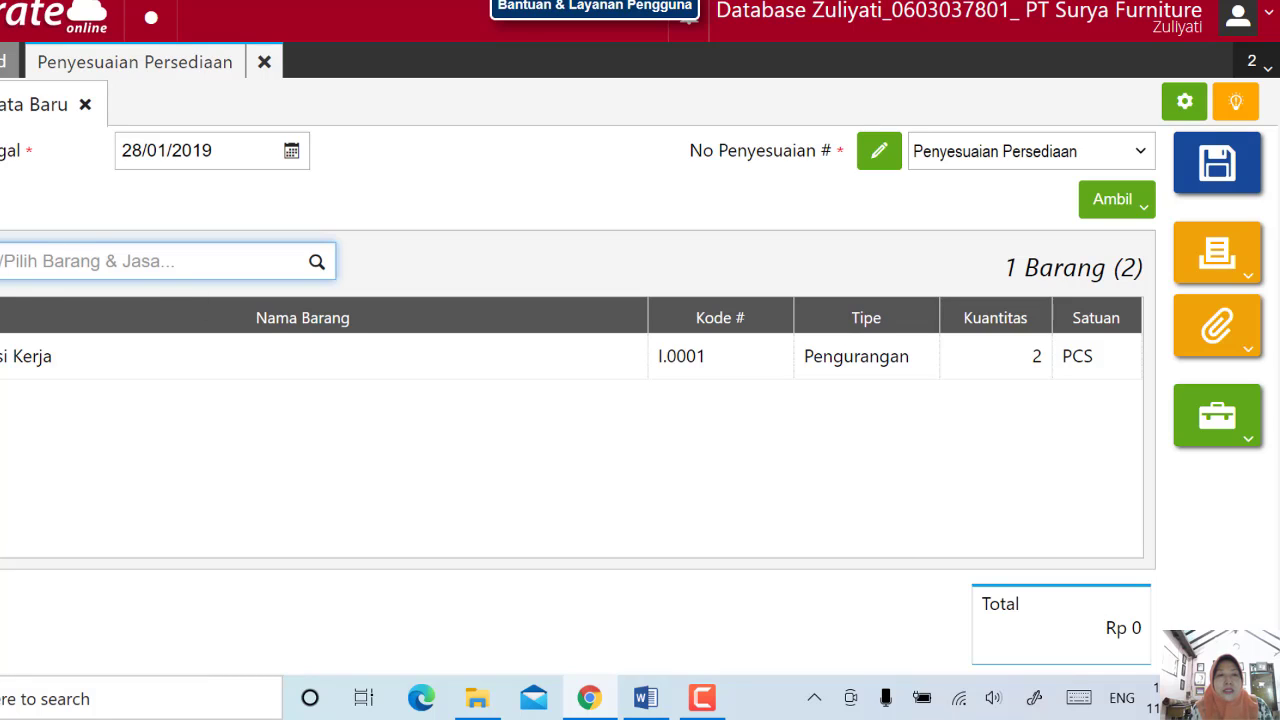
- Set the inventory adjustment's account to 1108 Transaksi Aktiva Tetap in the additional information
click(3, 270)
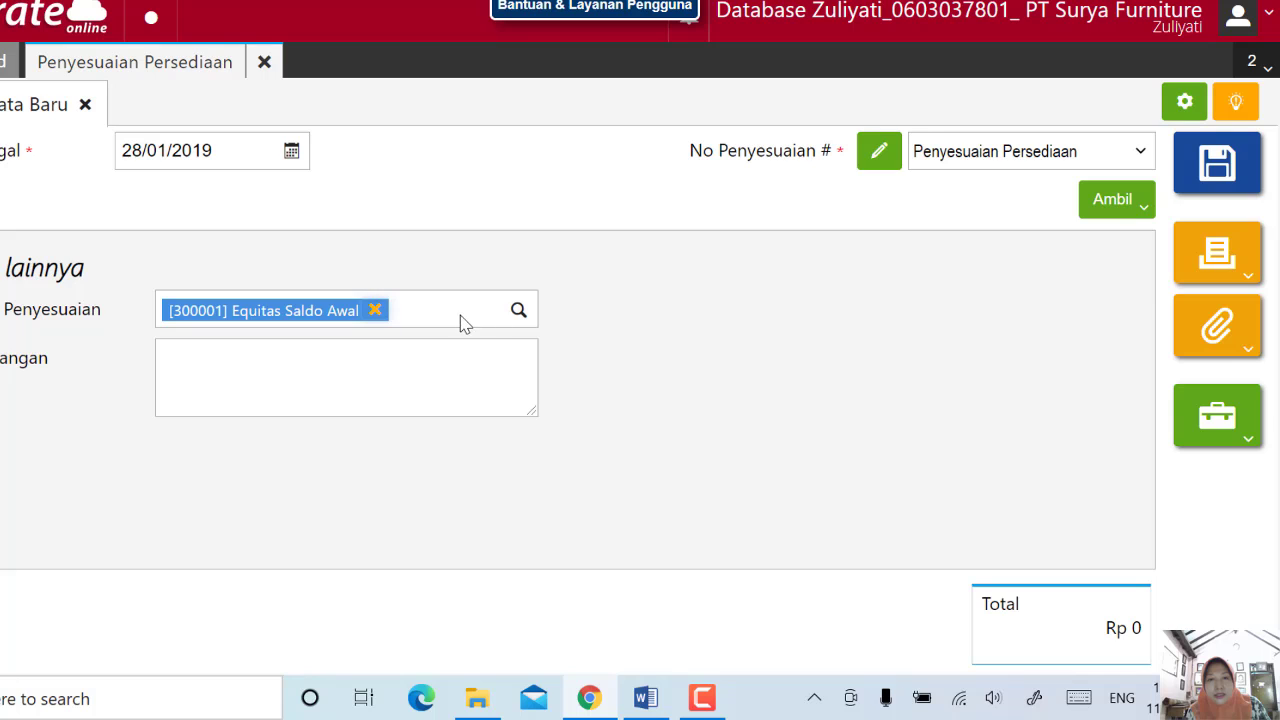
click(518, 312)
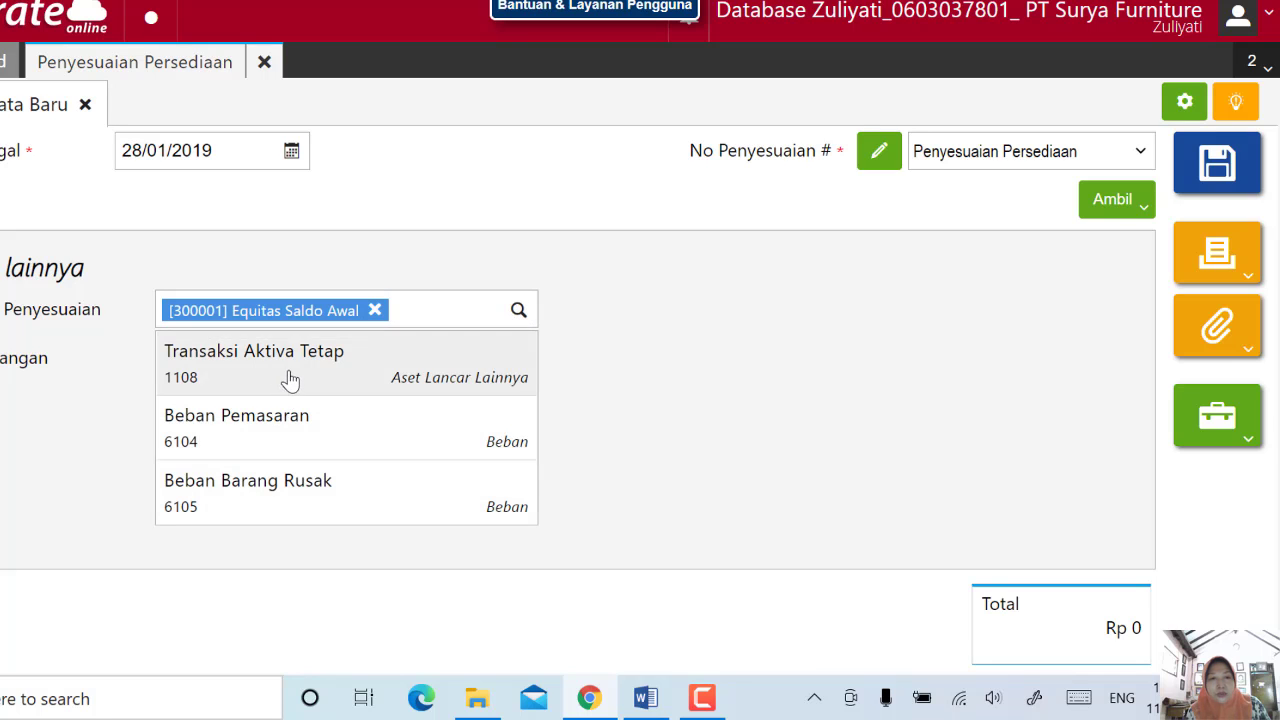
click(290, 379)
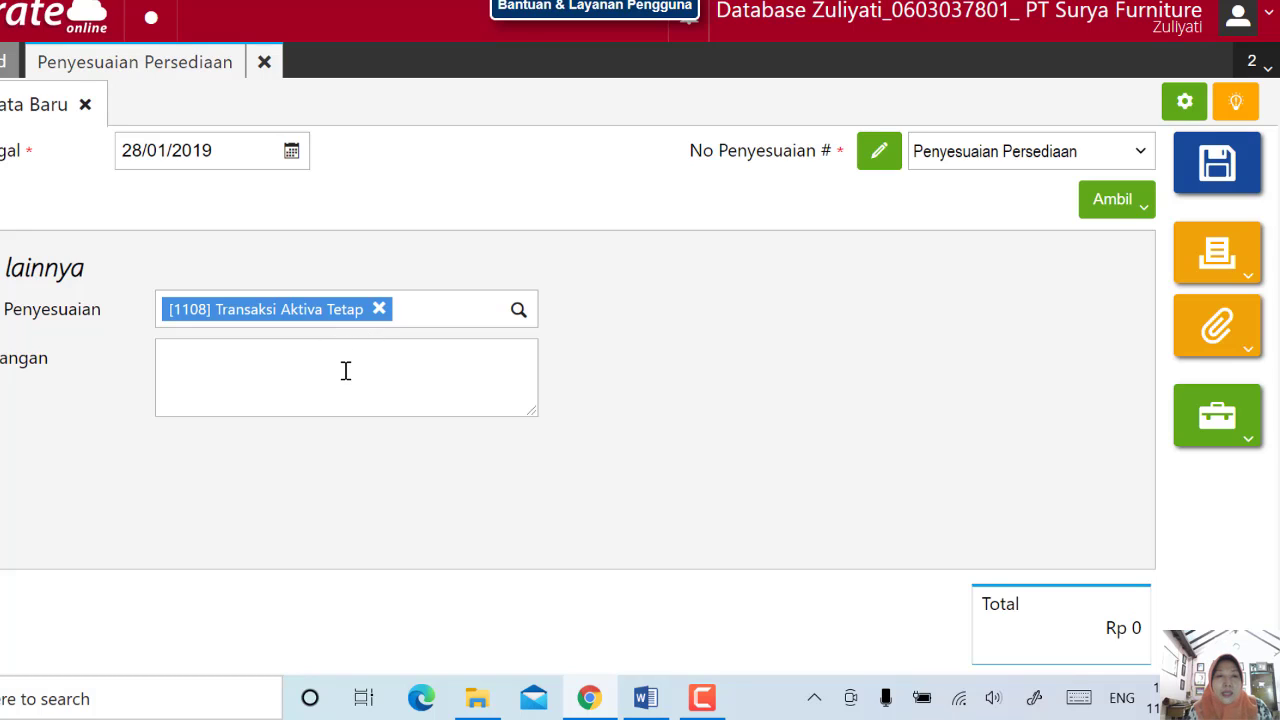
- Enter "Diakui sebagai aset tetap" as the adjustment's description (Keterangan) and save the inventory adjustment
click(345, 371)
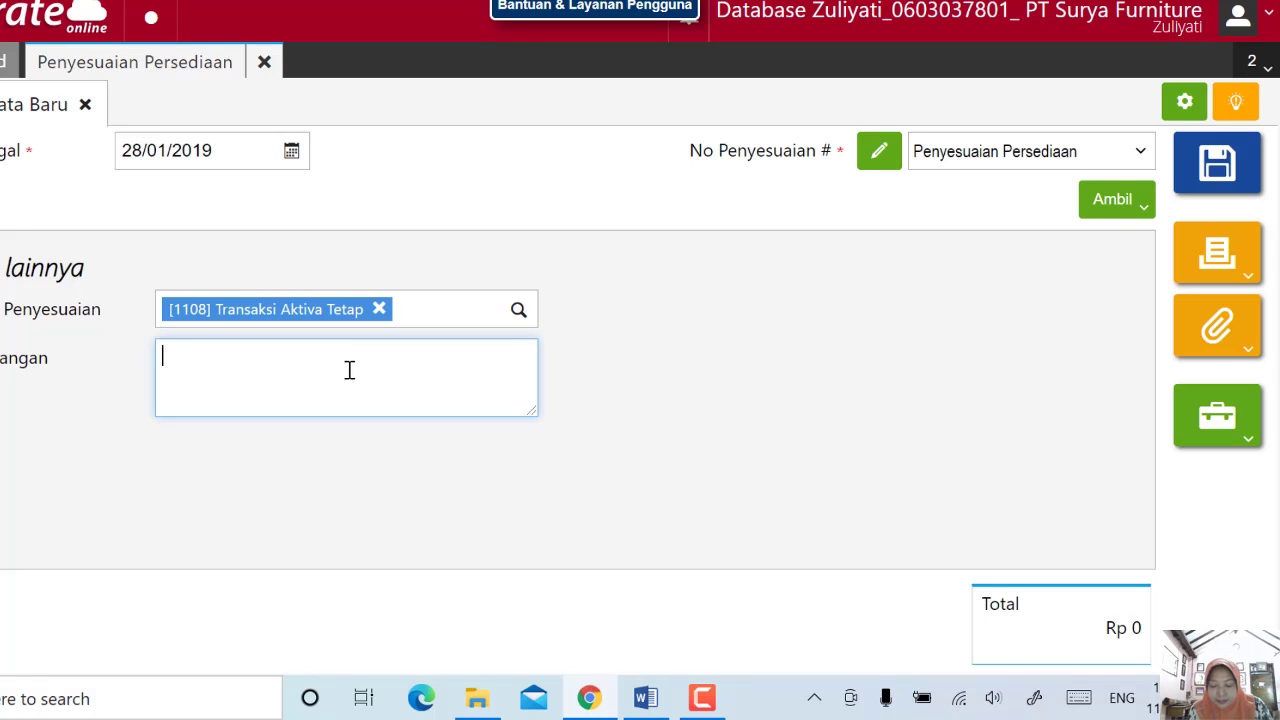
text(D)
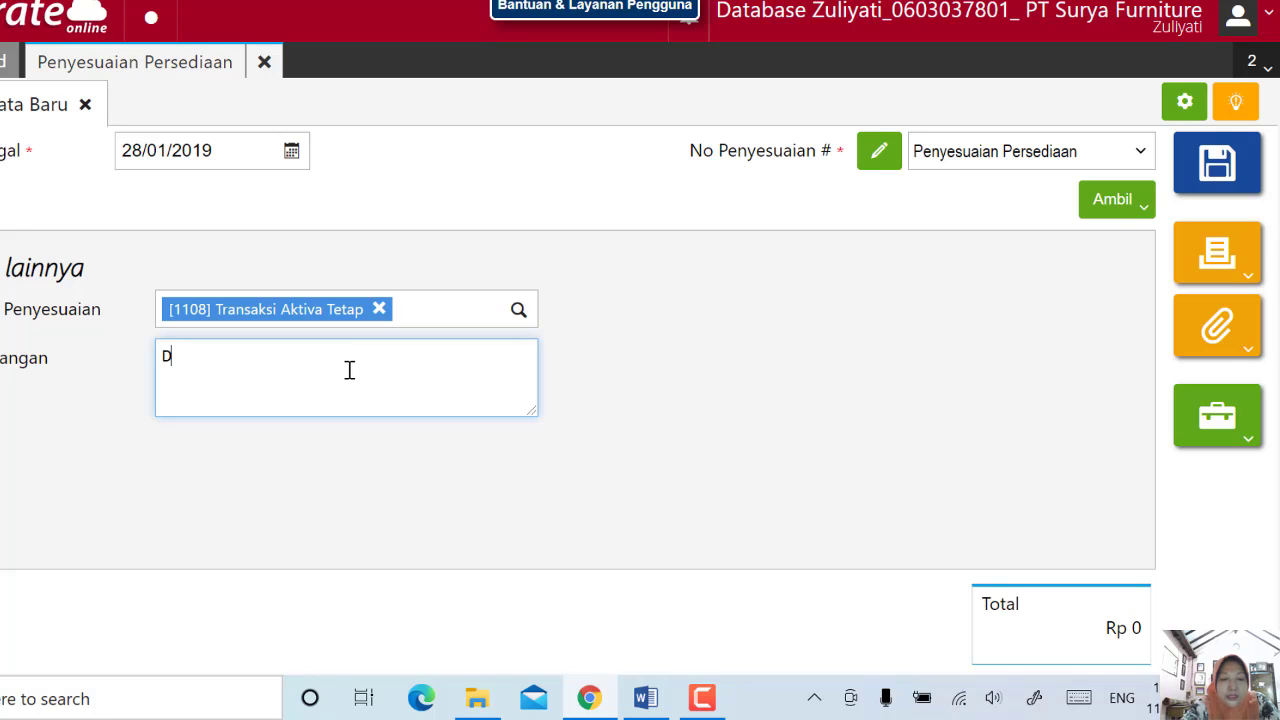
text(iakui s)
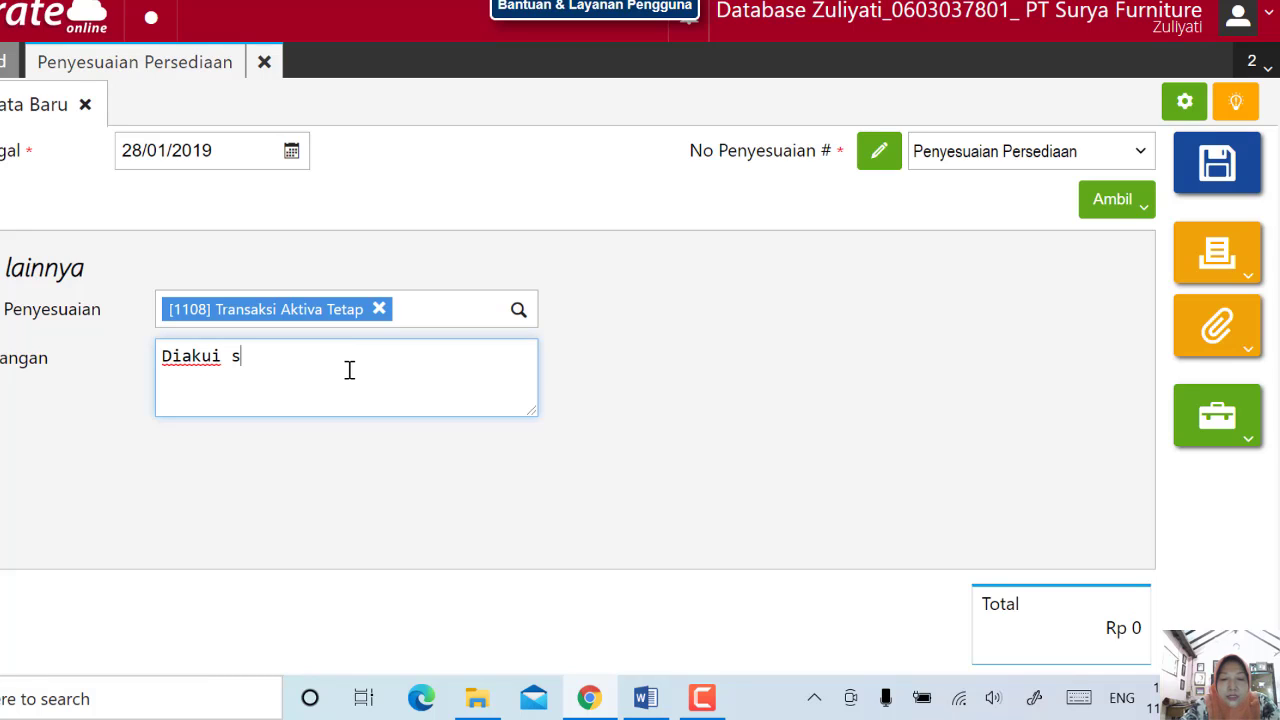
text(ebagai)
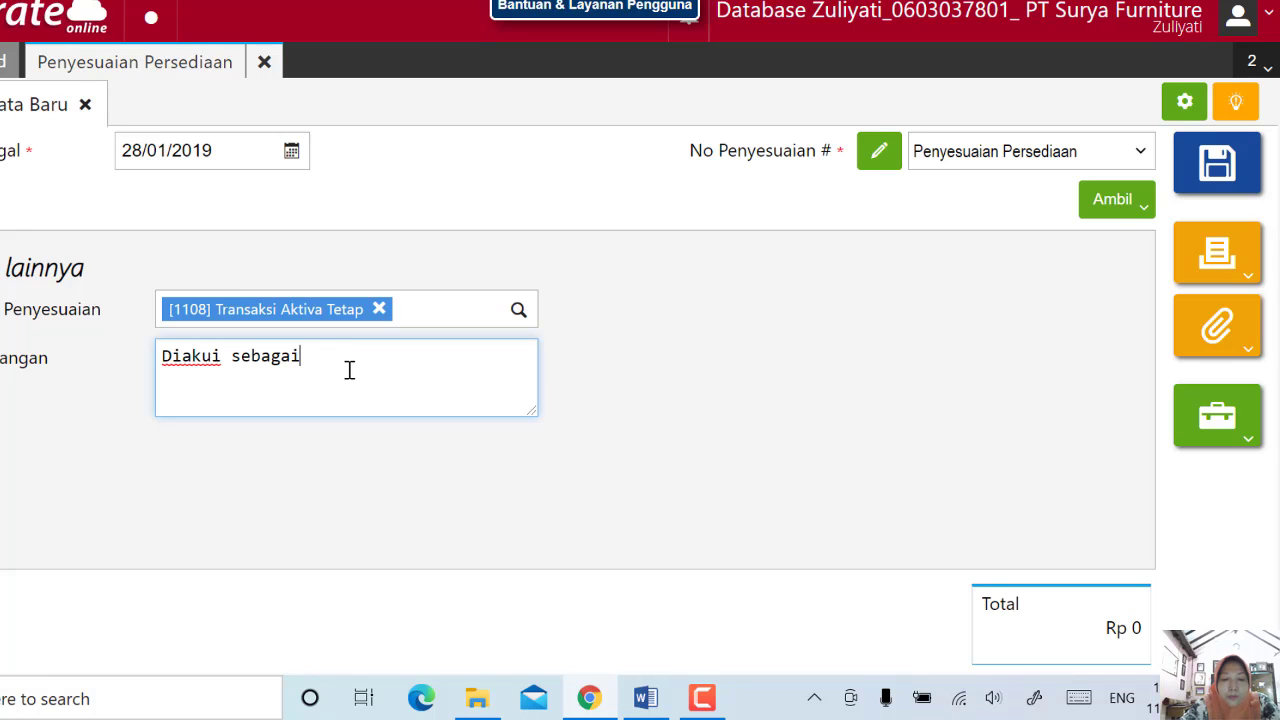
text( aset te)
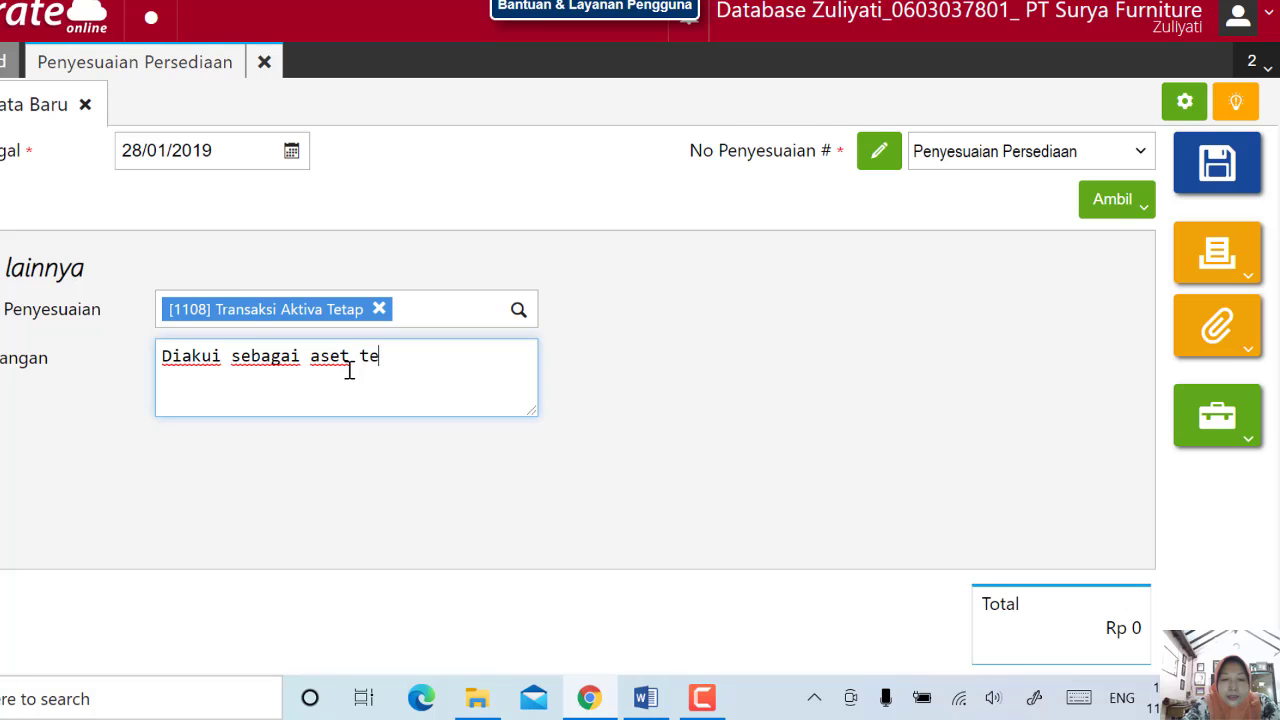
text(tap)
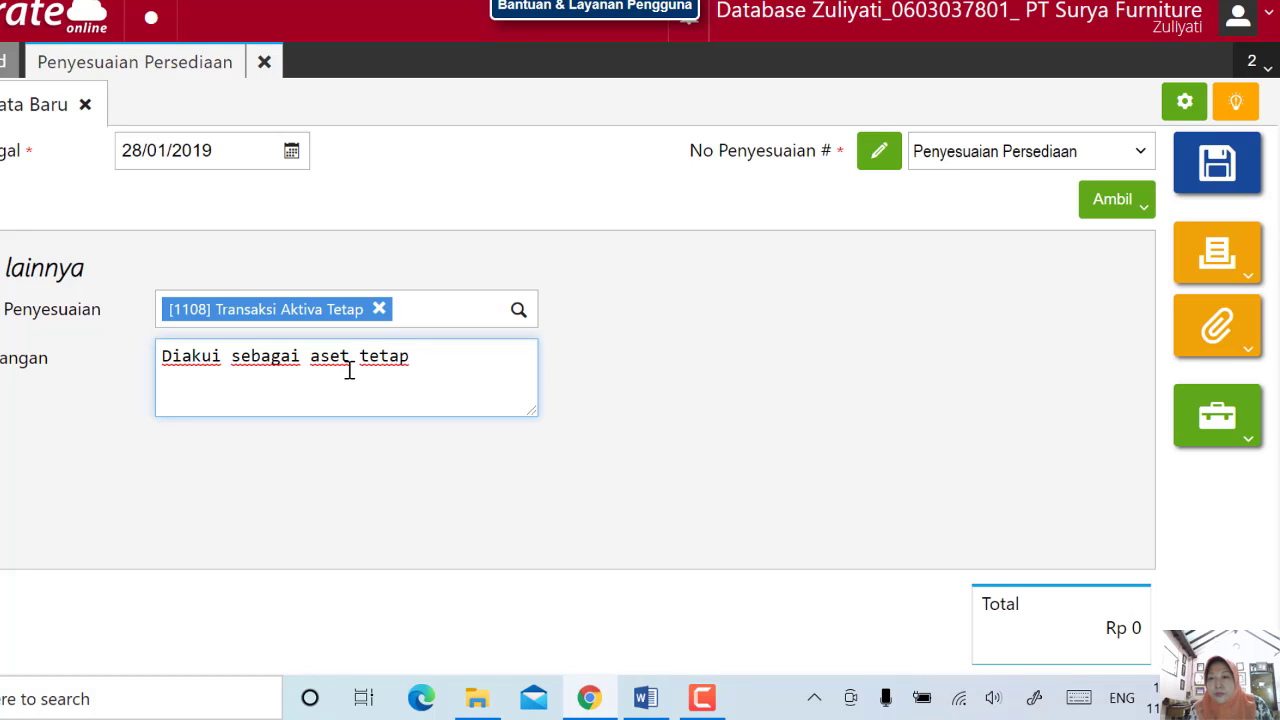
click(729, 430)
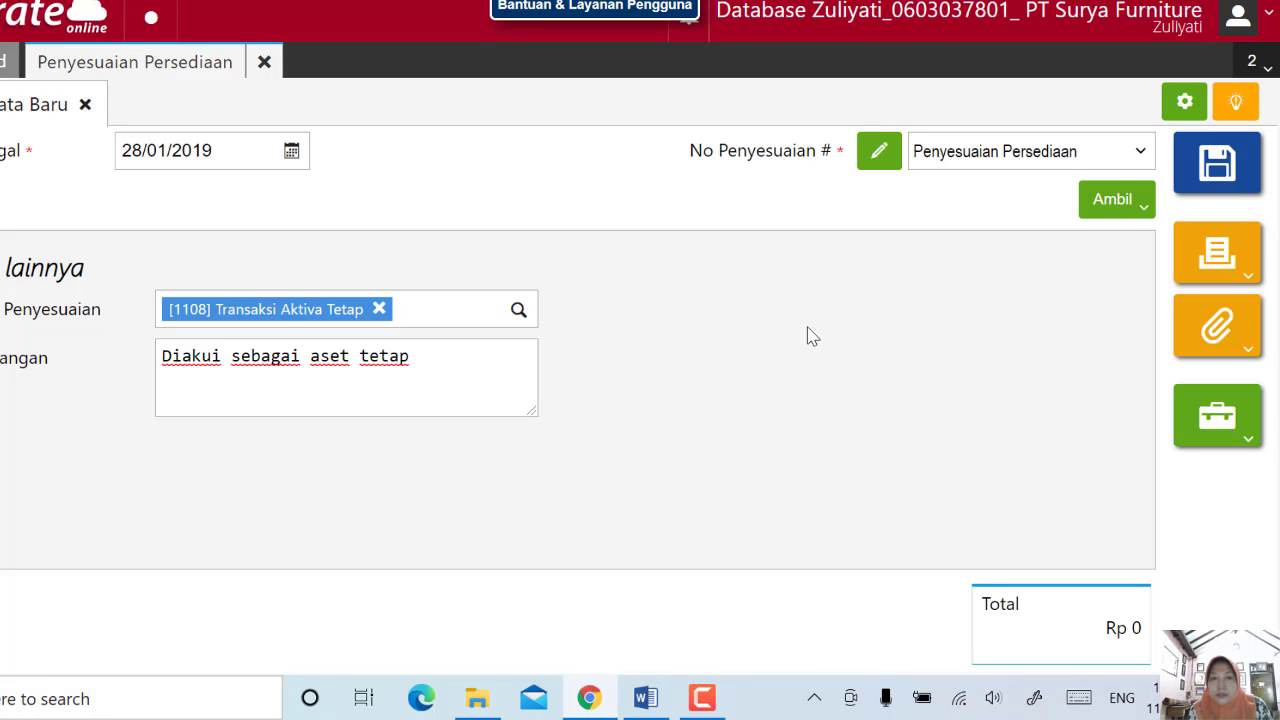
click(1237, 185)
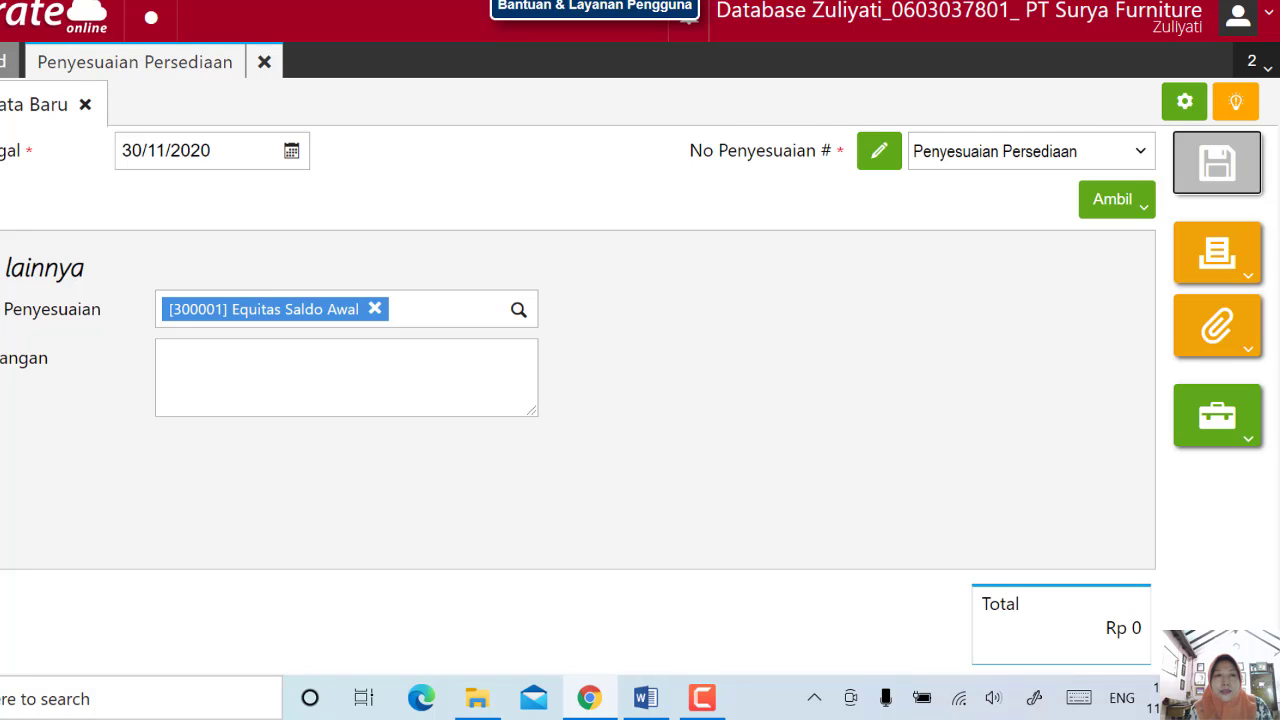
- Reopen the saved 28/01/2019 adjustment from the adjustment list and examine its journal details (Rincian Jurnal)
click(4, 100)
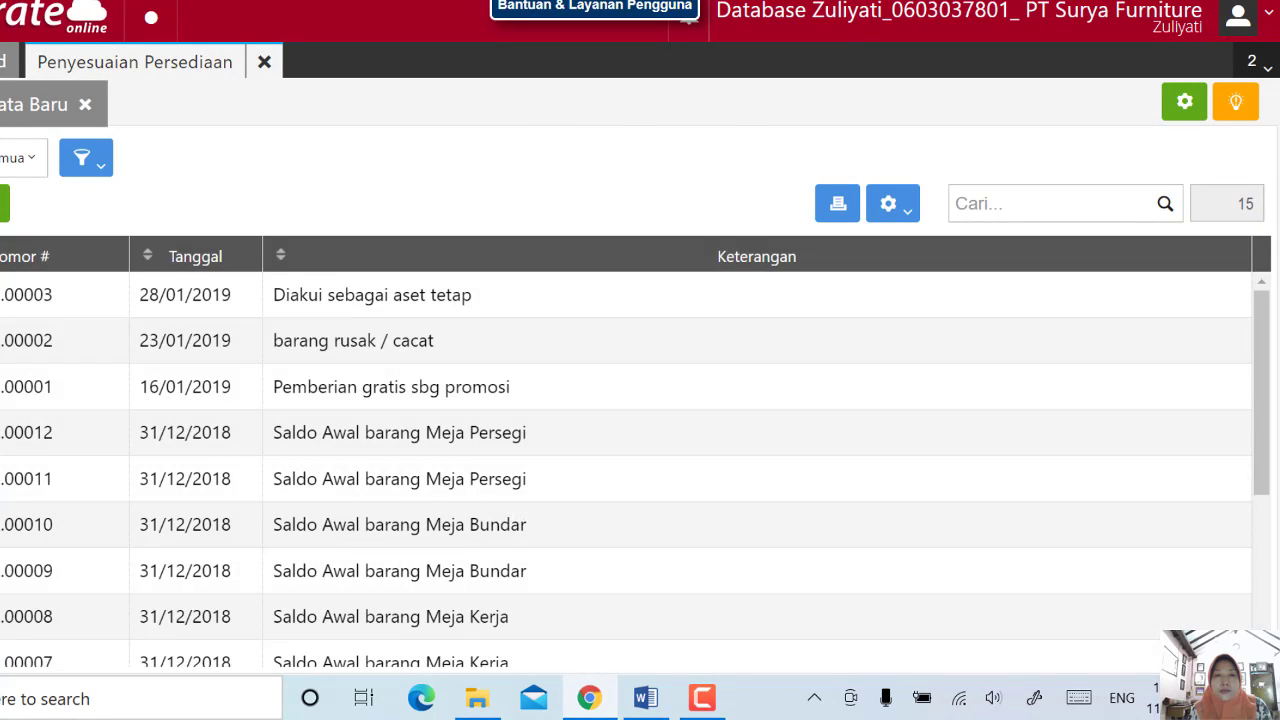
click(397, 294)
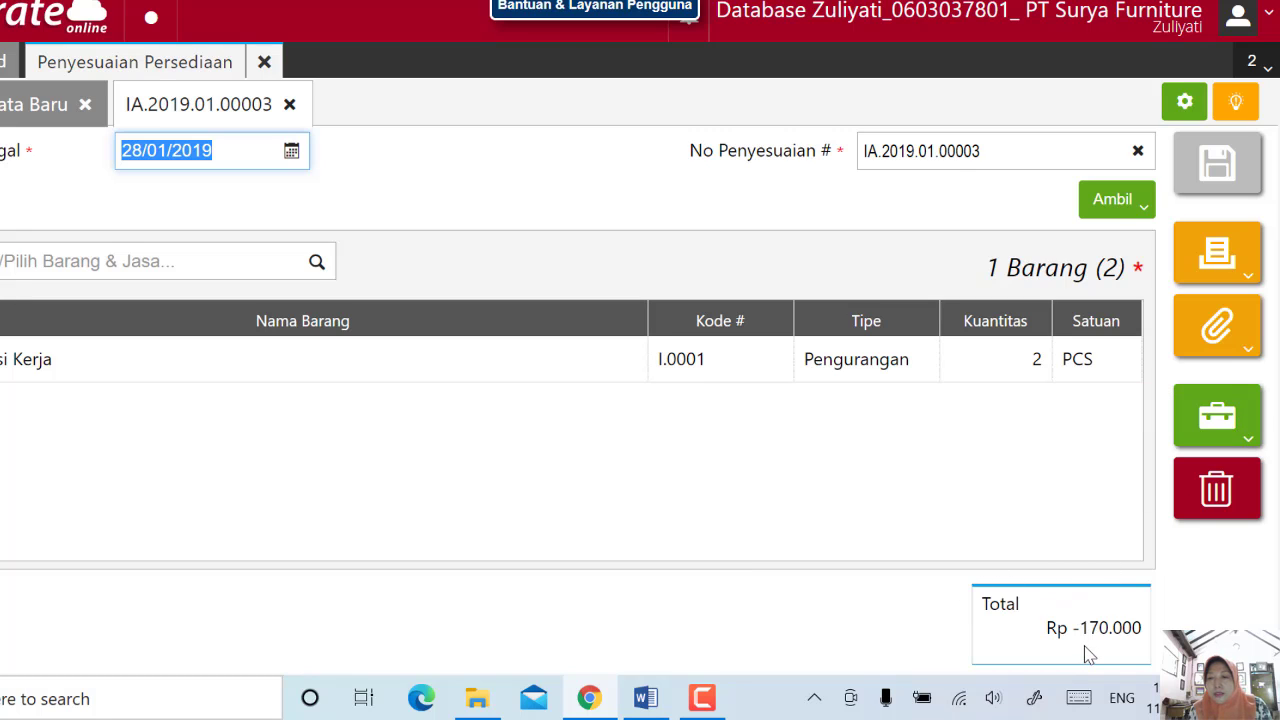
click(1246, 432)
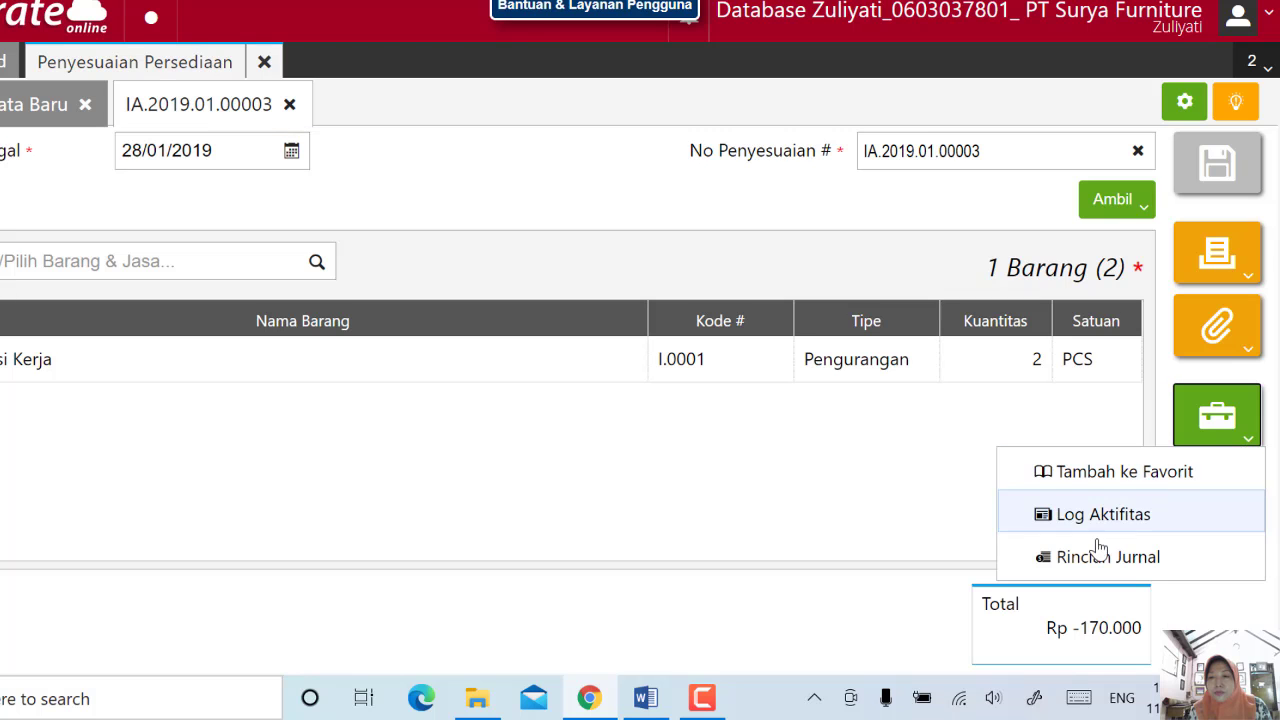
click(1093, 550)
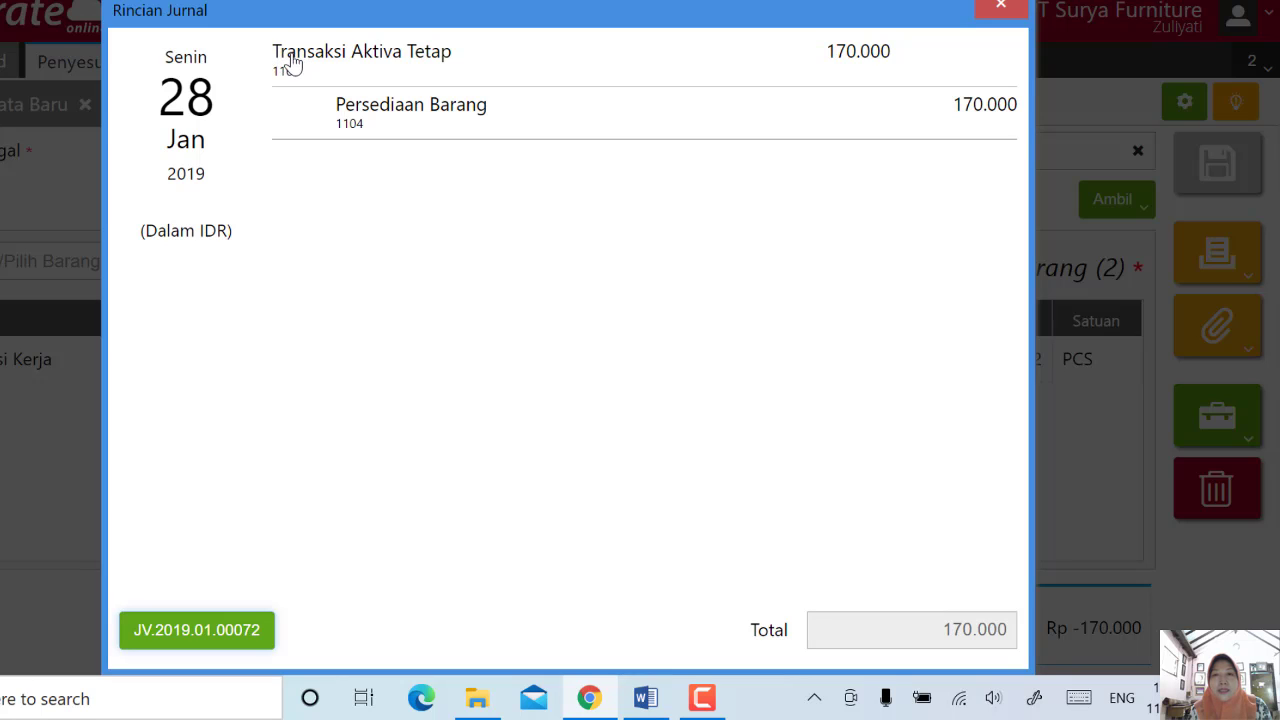
click(1000, 10)
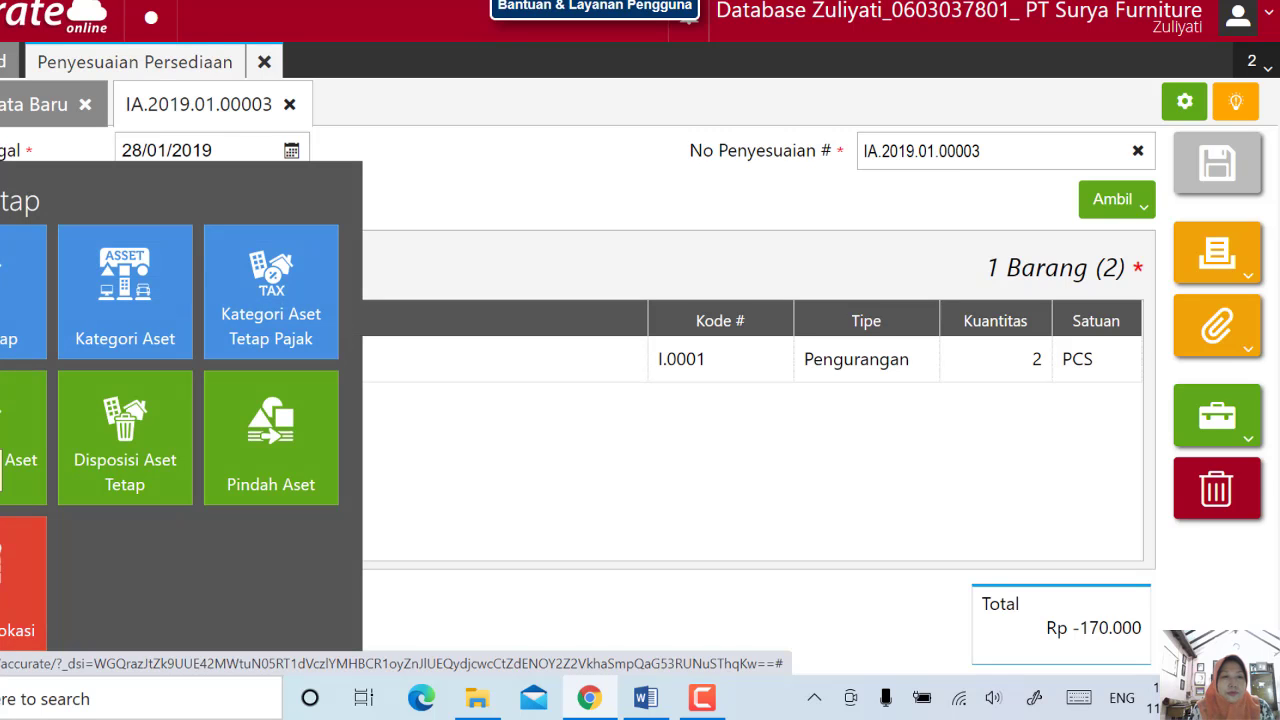
- Check the list of recorded assets in Aset Tetap and close both the Aset Tetap and Penyesuaian Persediaan modules
click(22, 290)
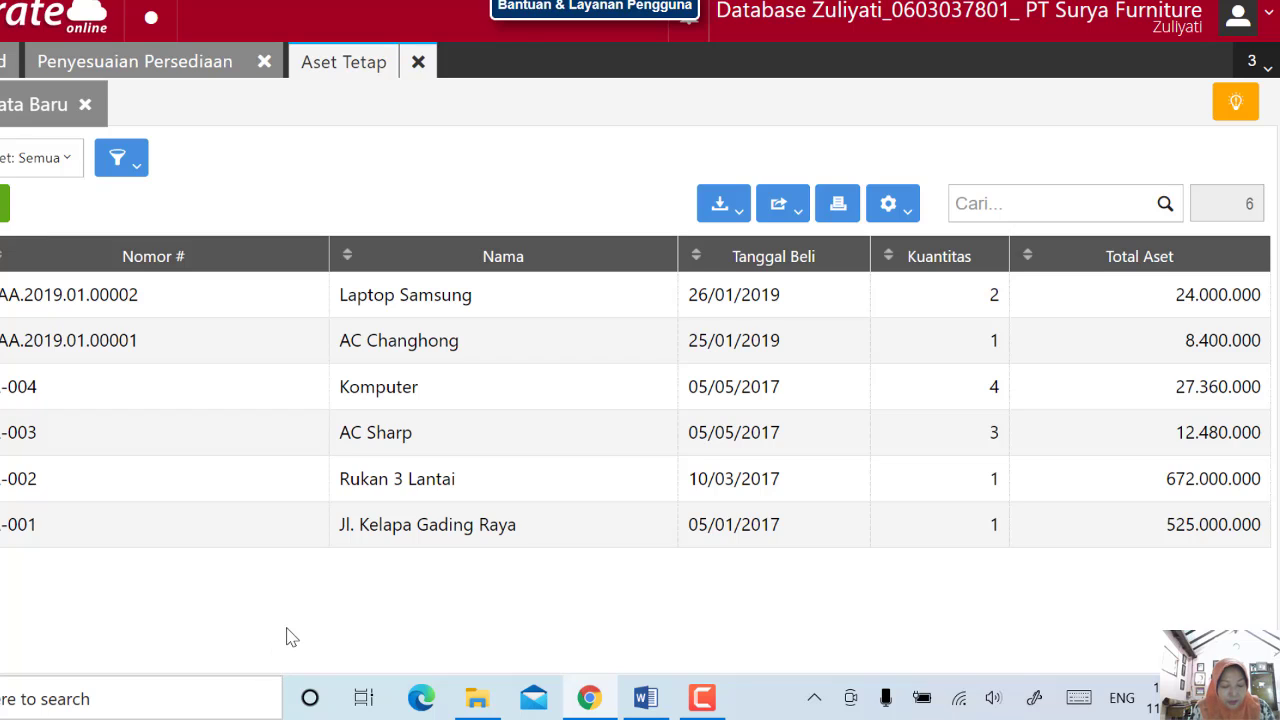
click(418, 62)
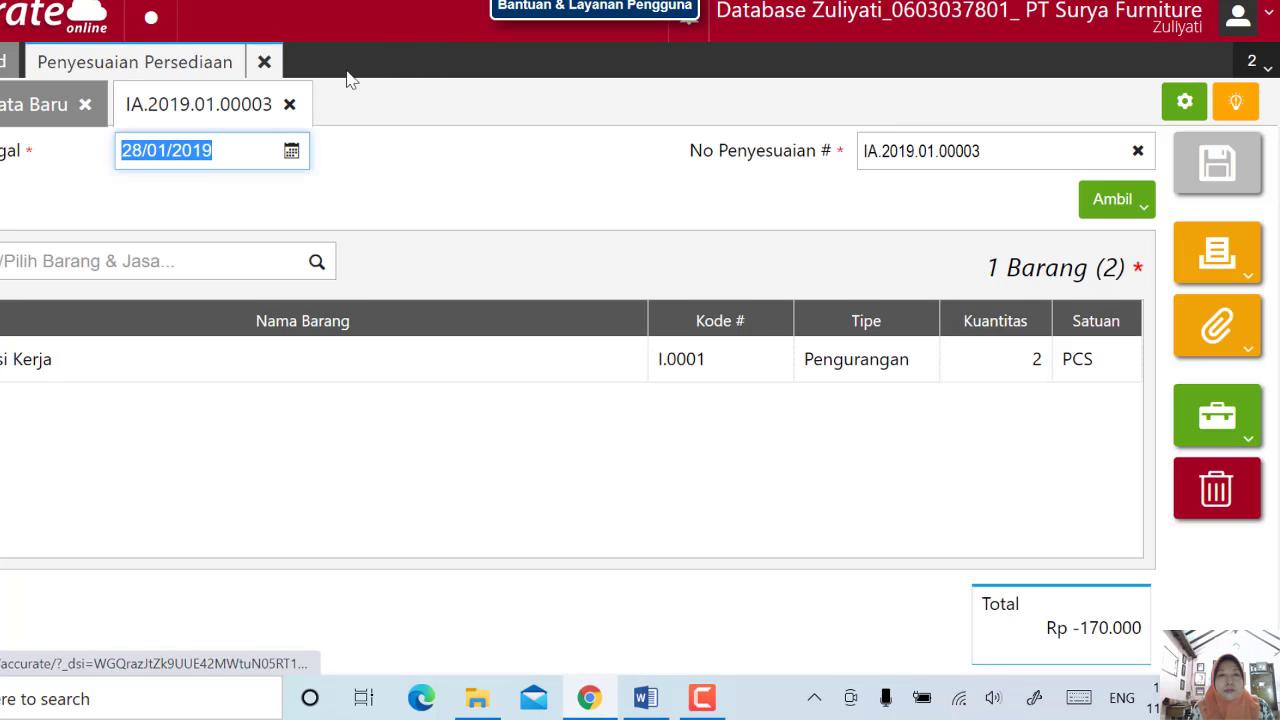
click(264, 63)
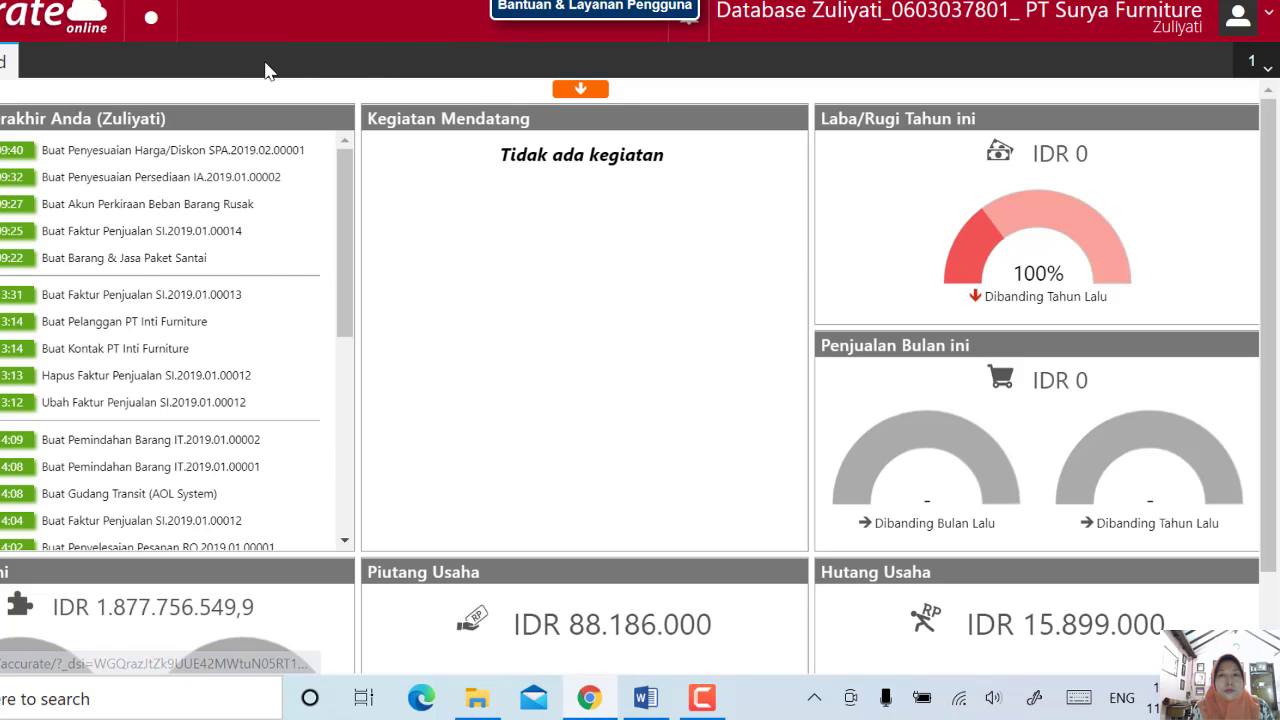
- Switch to the Word document, read the 29 Januari 2019 fixed asset instructions, and return to Accurate Online
click(648, 698)
scroll(417, 427, down, 3)
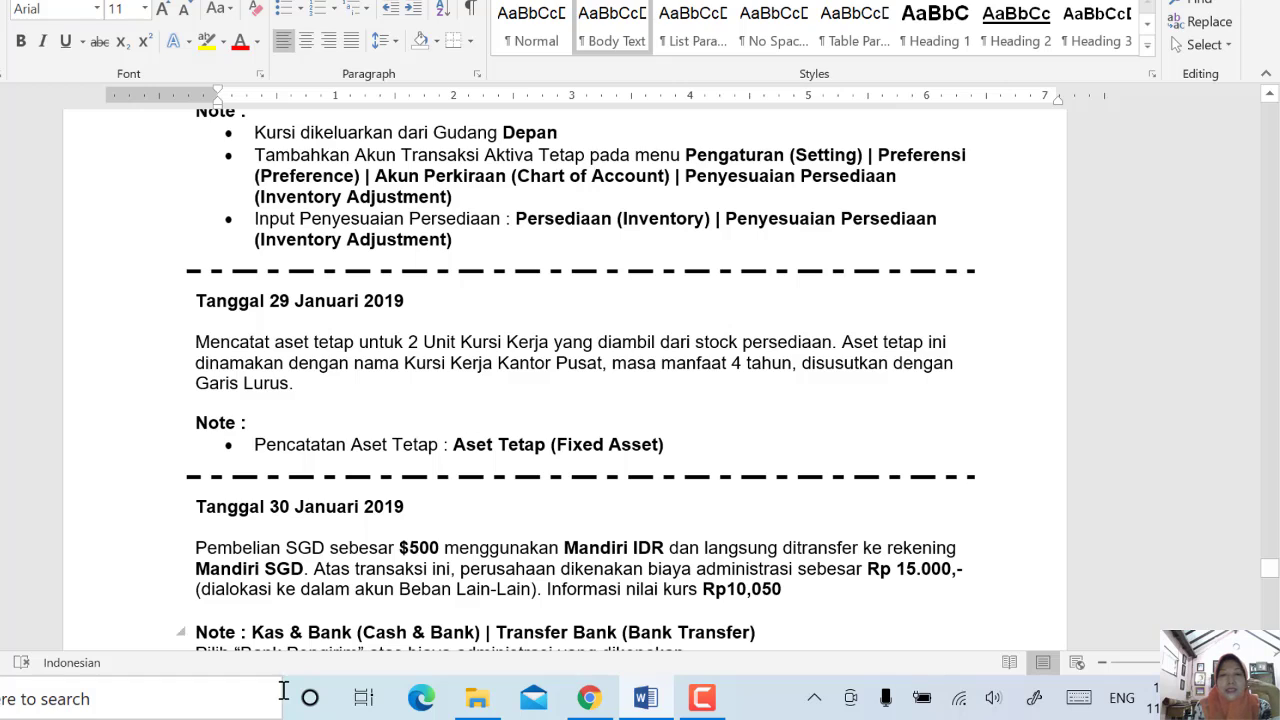
click(592, 700)
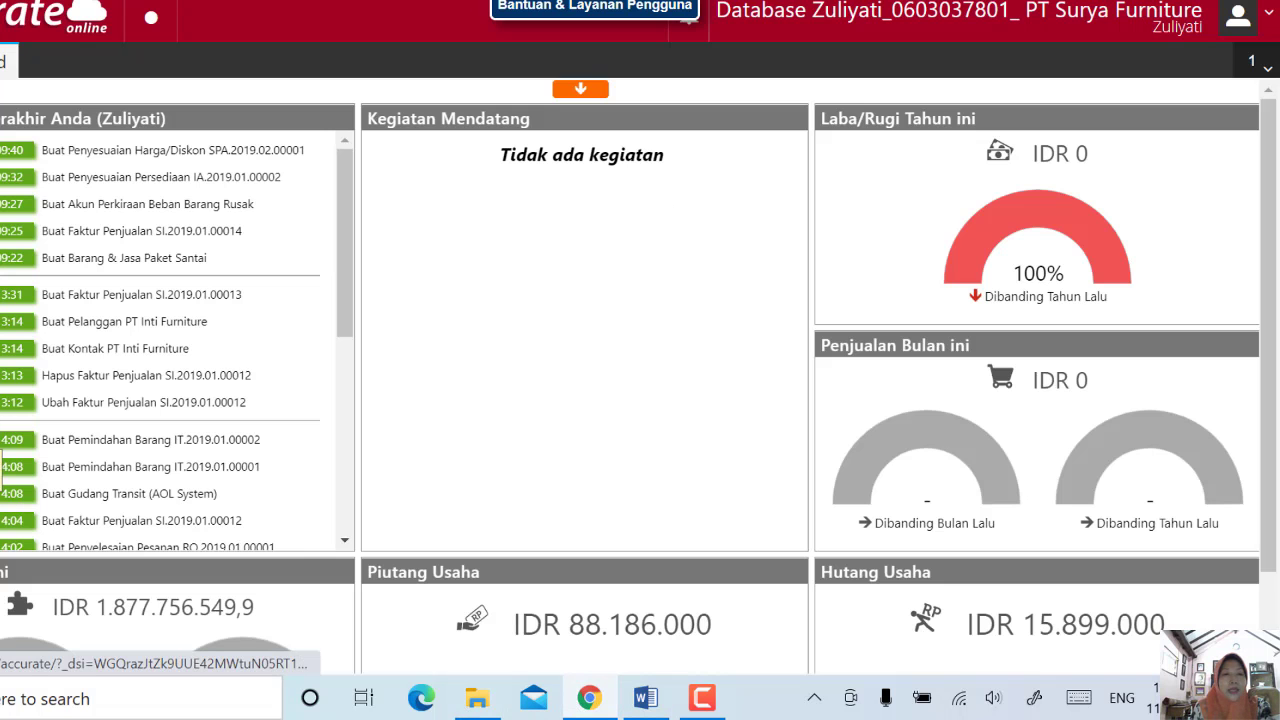
- Open a new fixed asset record in Aset Tetap and name it "Kursi Kerja Kantor Pusat"
click(0, 436)
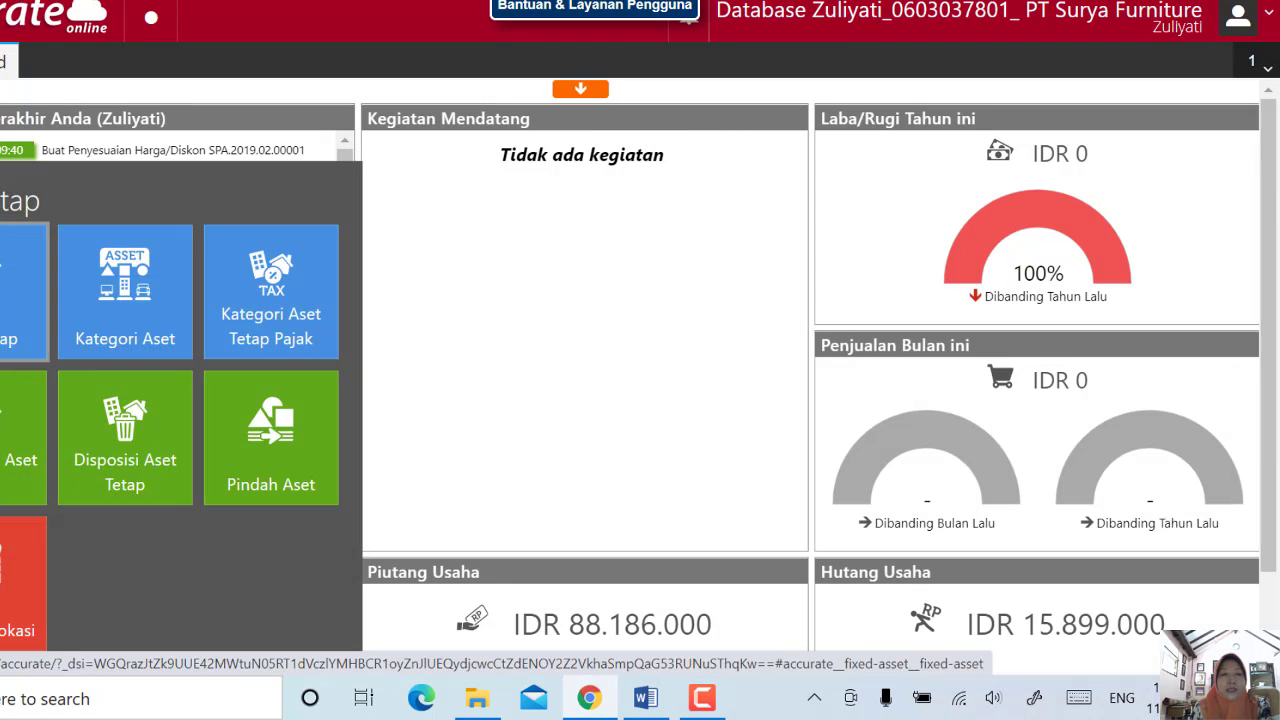
click(20, 290)
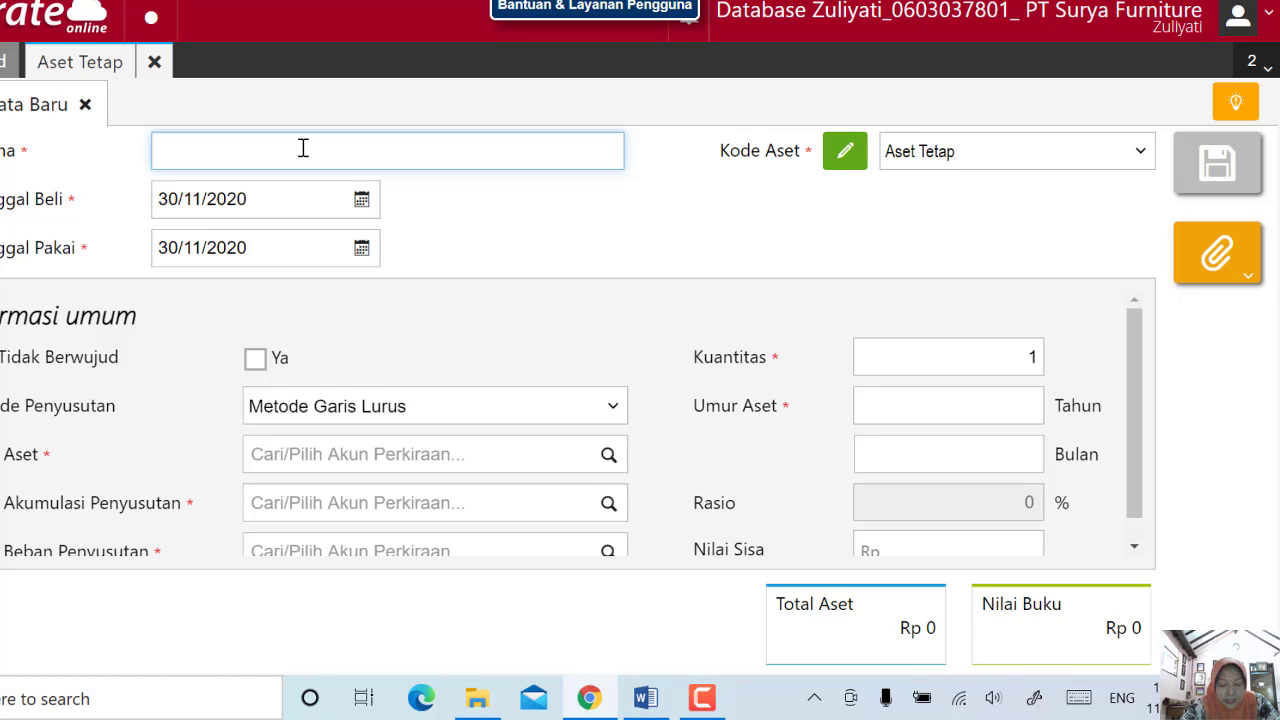
text(Kurs)
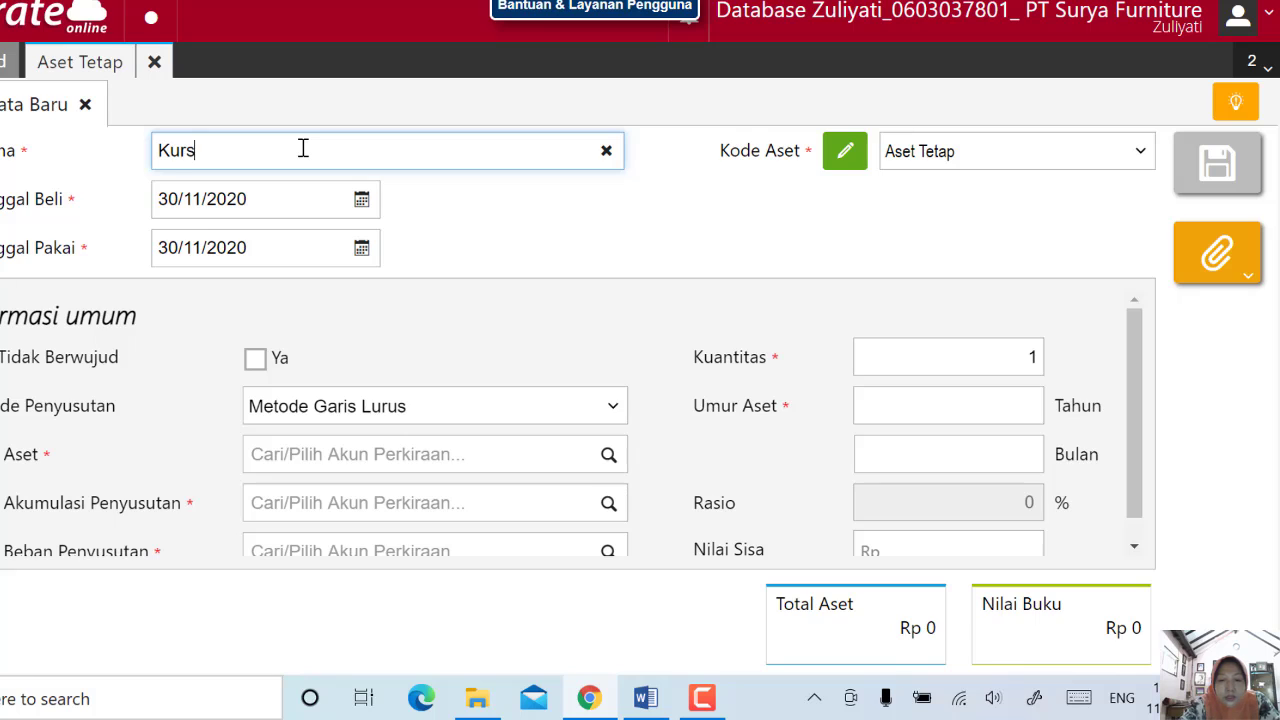
text(i Ker)
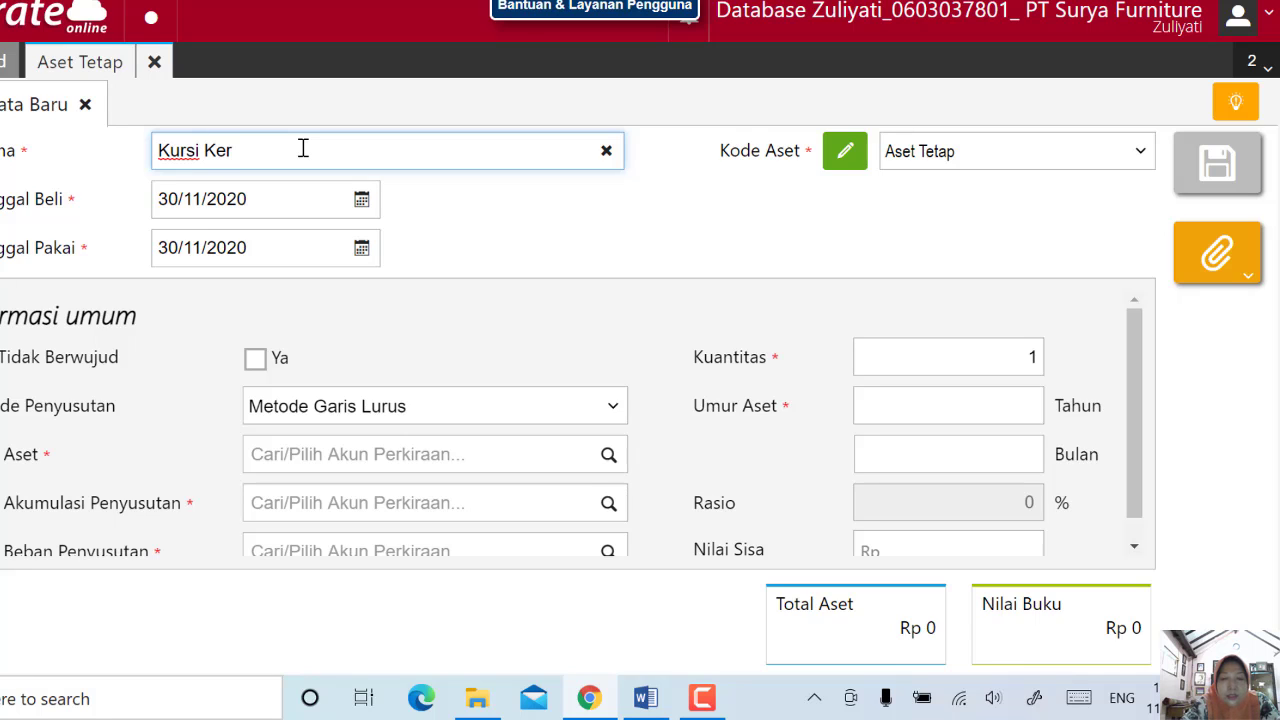
text(ja Kan)
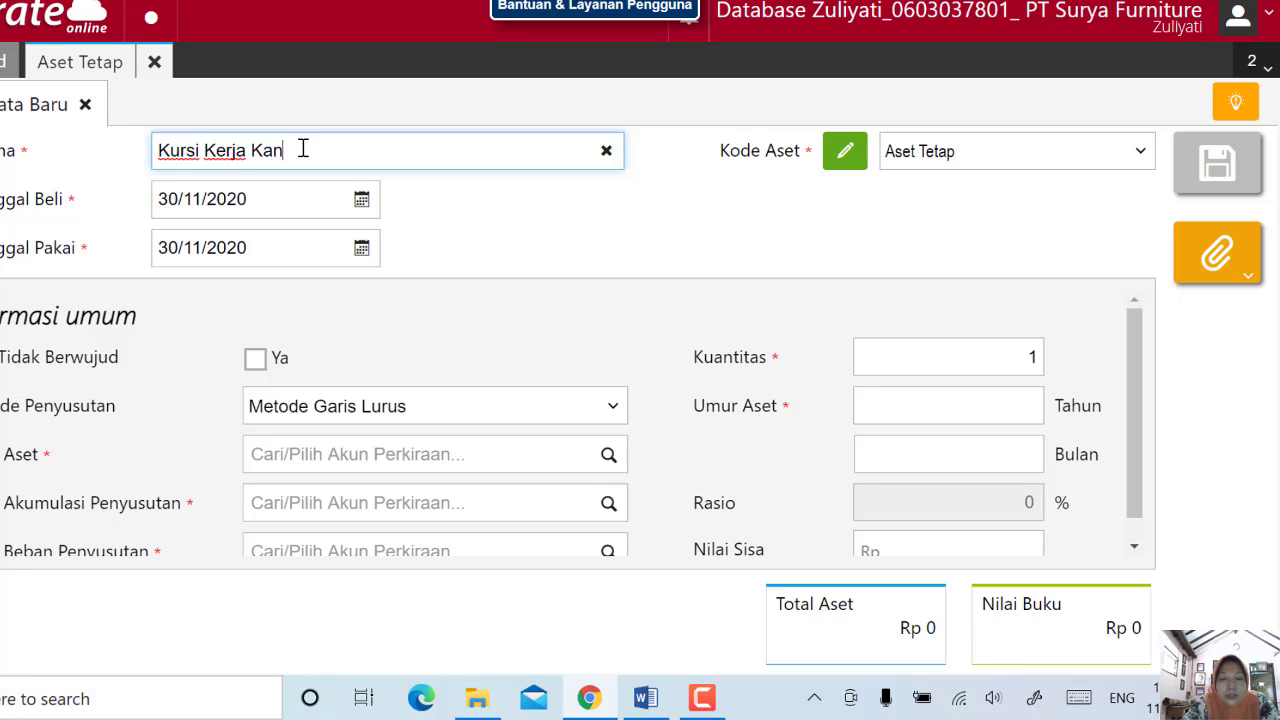
text(tor Pusat)
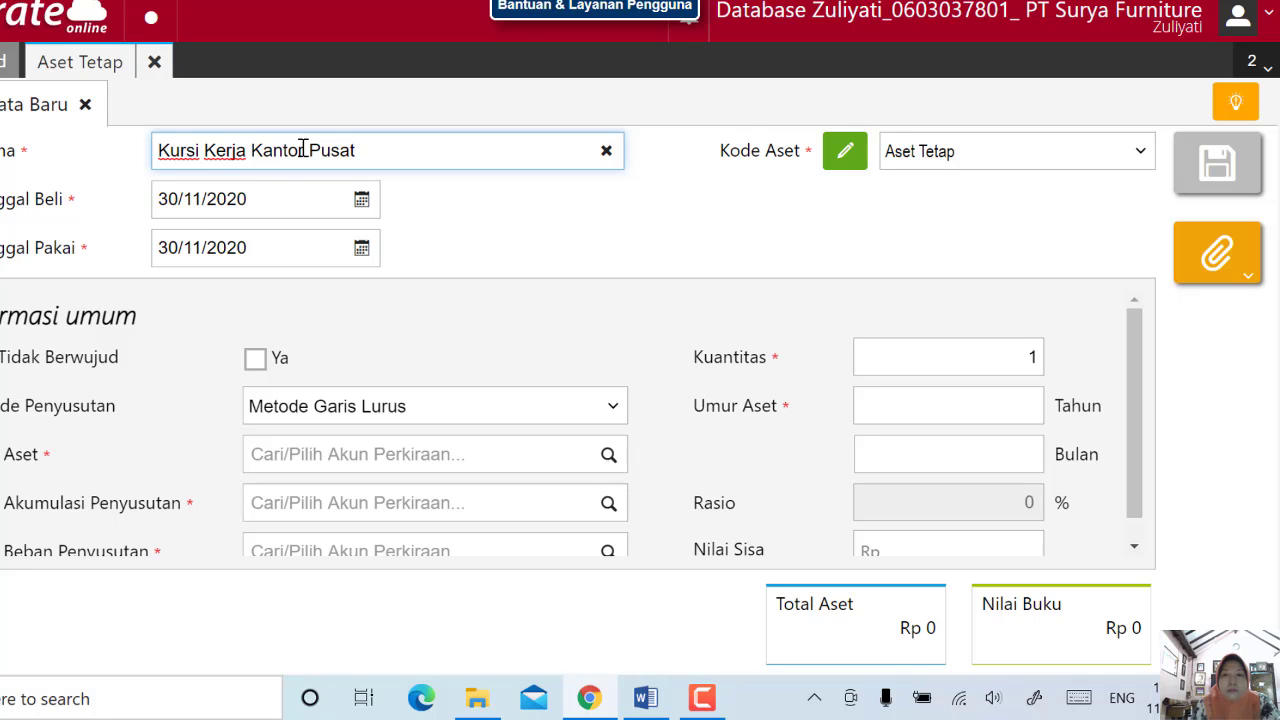
- Set both the purchase date (Tanggal Beli) and the usage date (Tanggal Pakai) to 29/01/2019
click(267, 201)
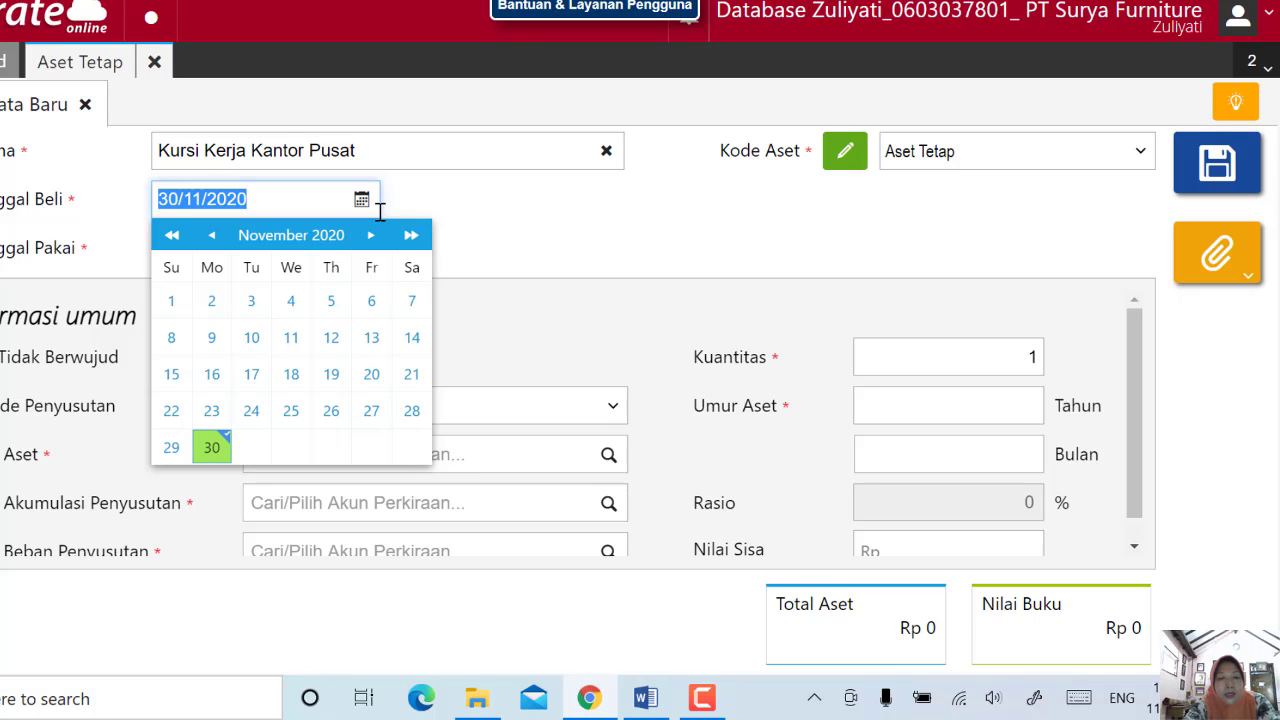
text(2)
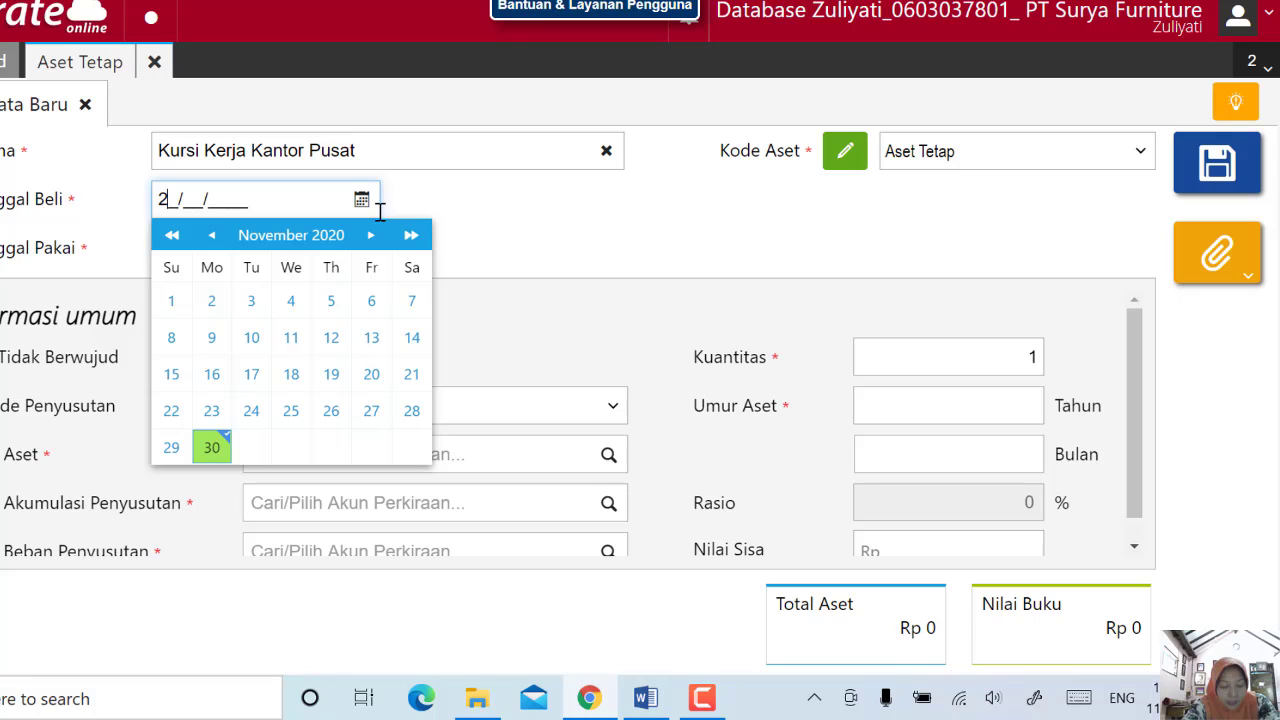
text(9/01/201)
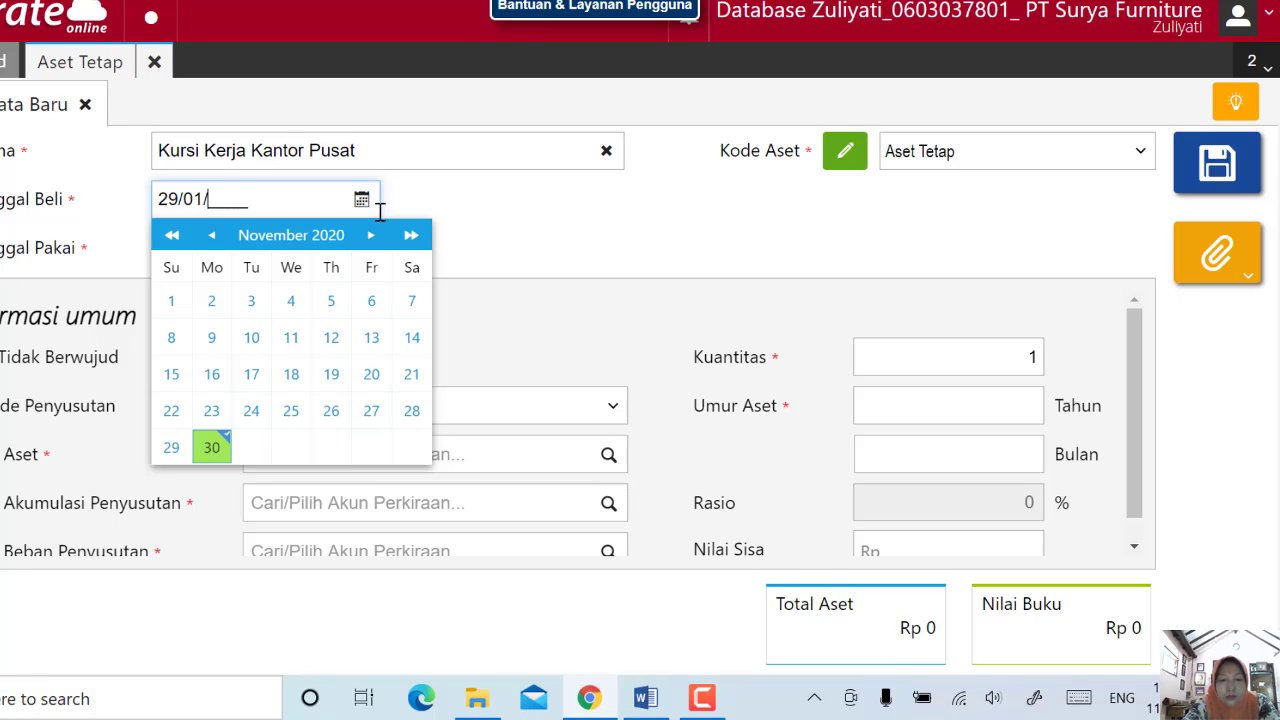
text(9)
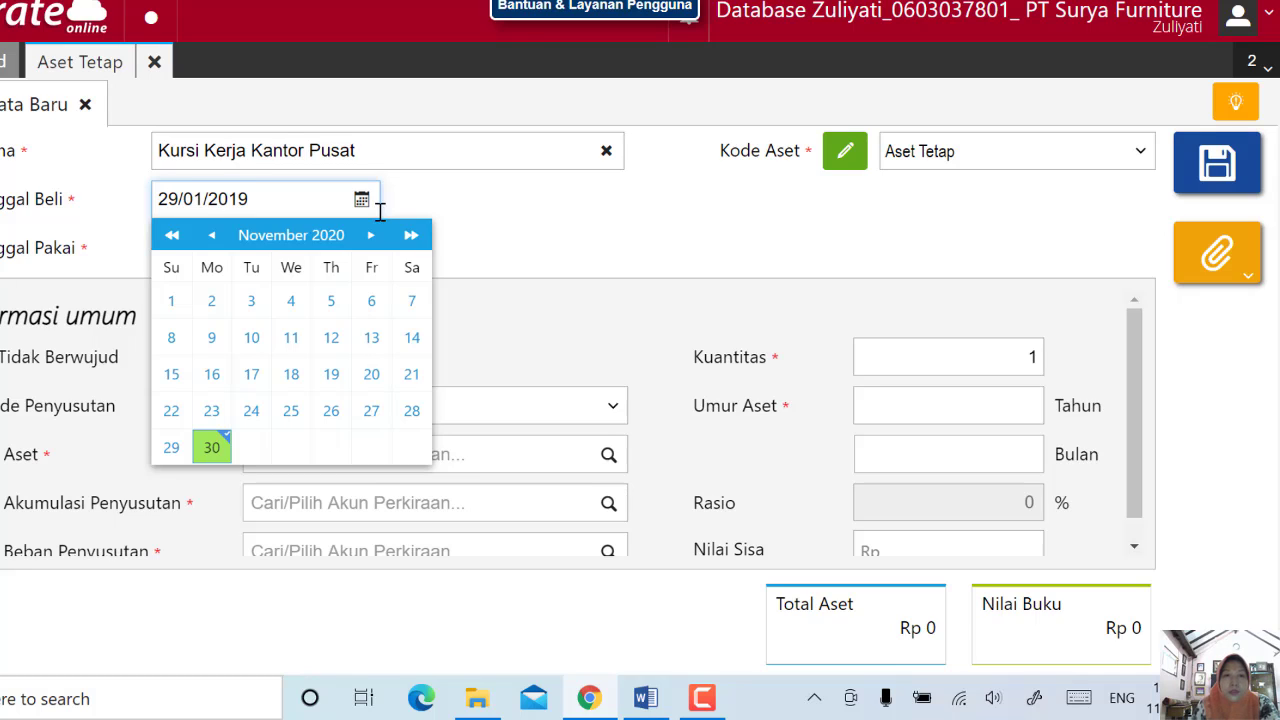
click(590, 204)
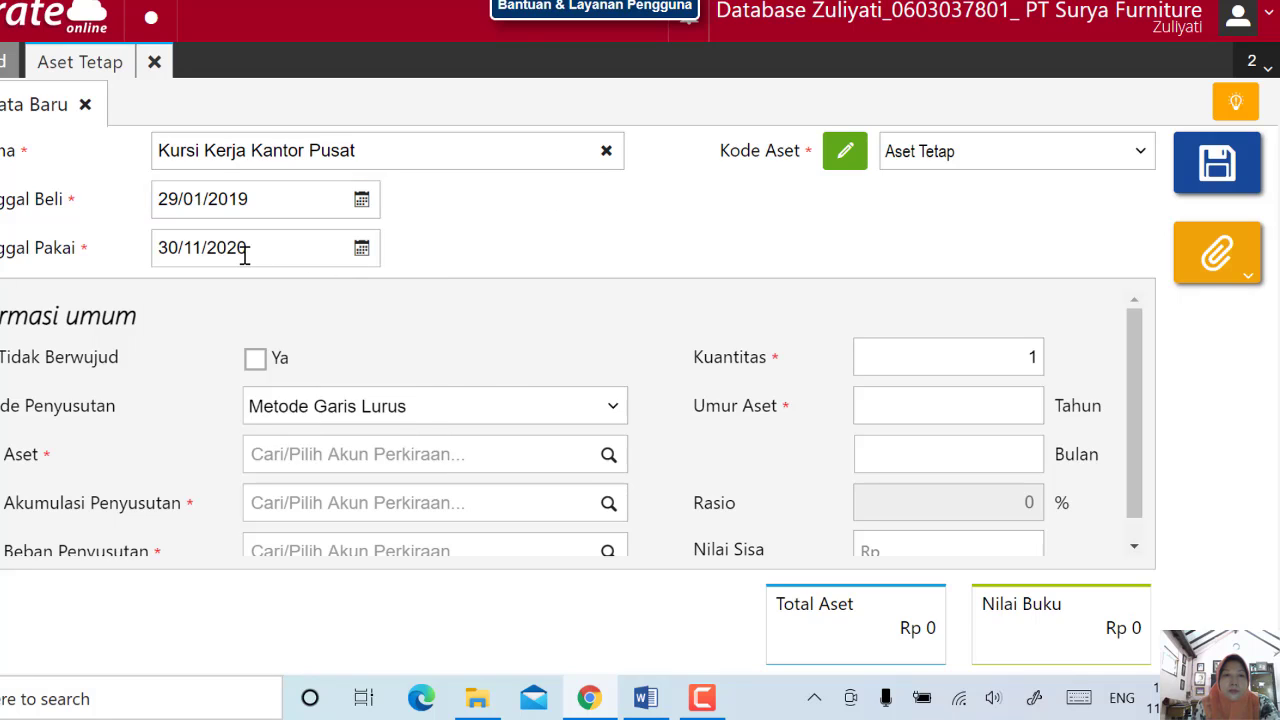
click(257, 249)
text(29/01/2)
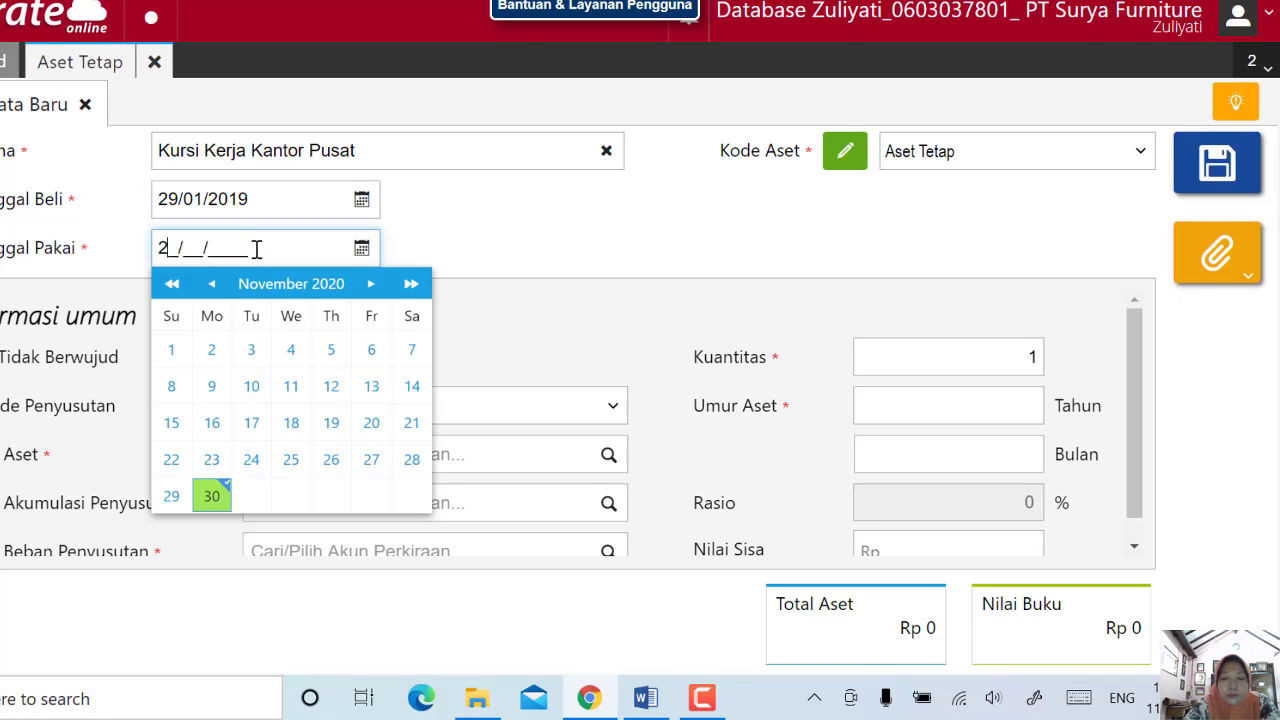
text(019)
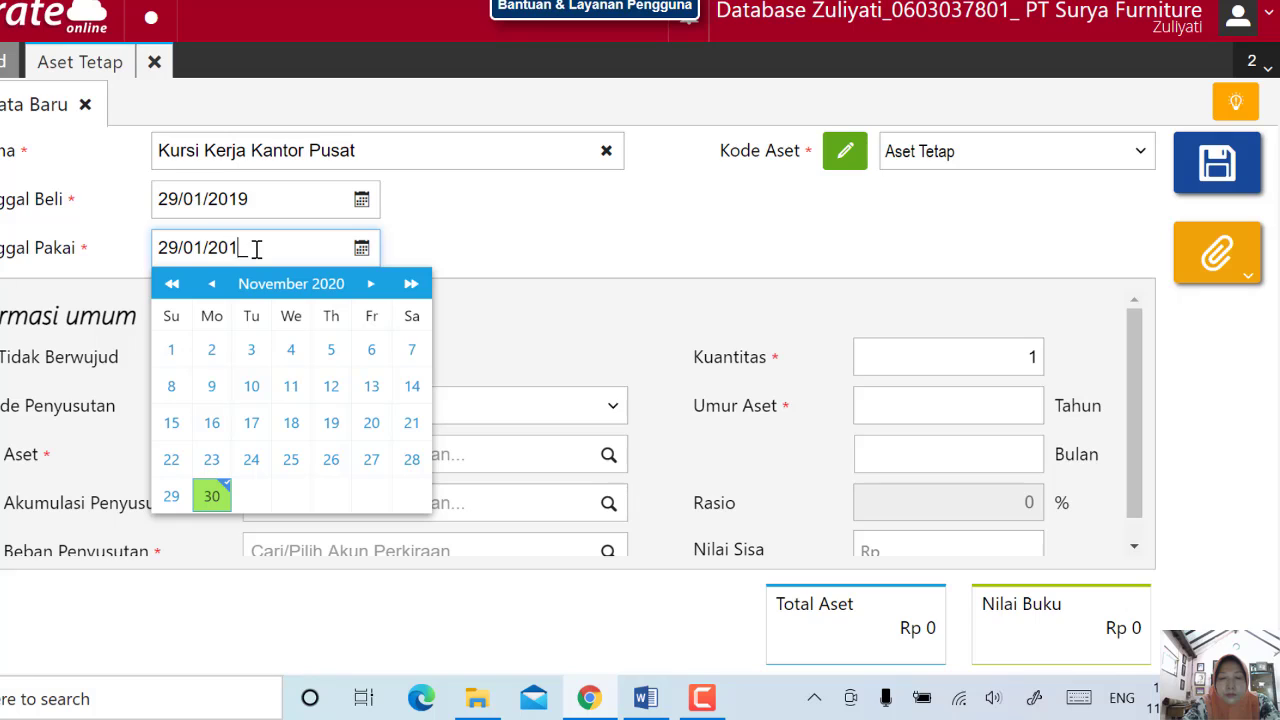
click(520, 266)
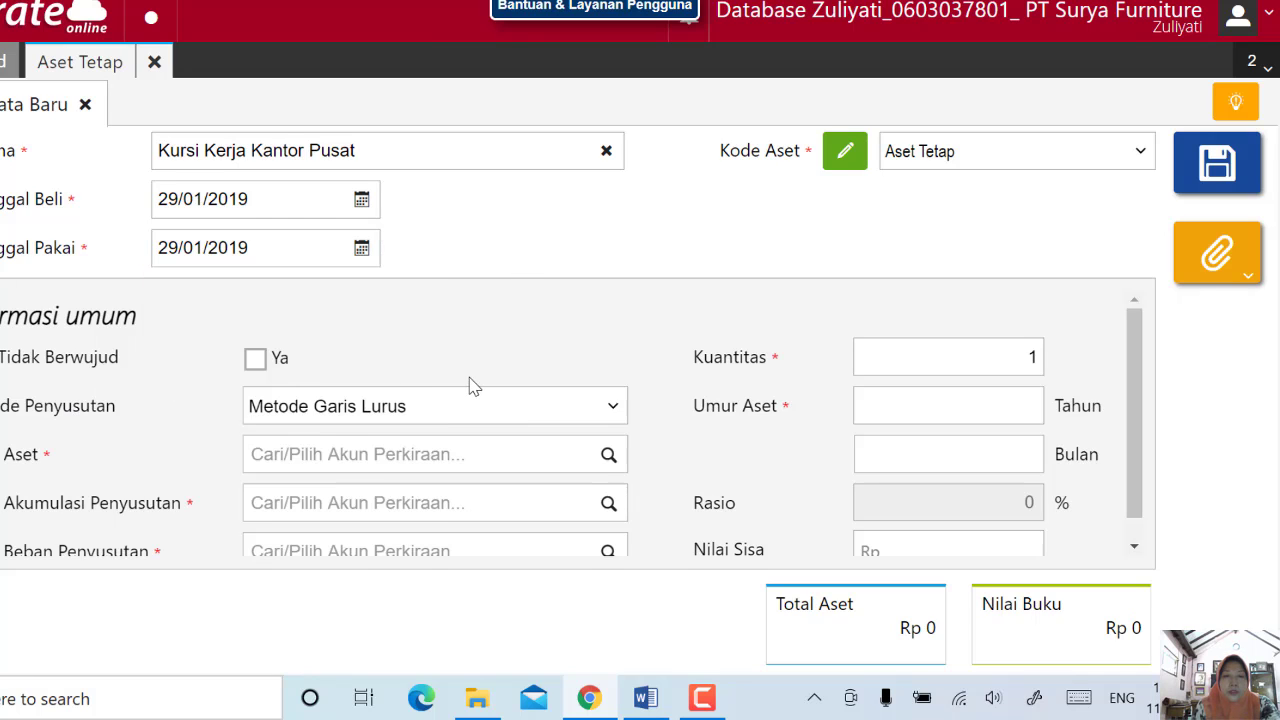
- Choose Metode Garis Lurus as the asset's depreciation method (Metode Penyusutan)
scroll(474, 387, down, 1)
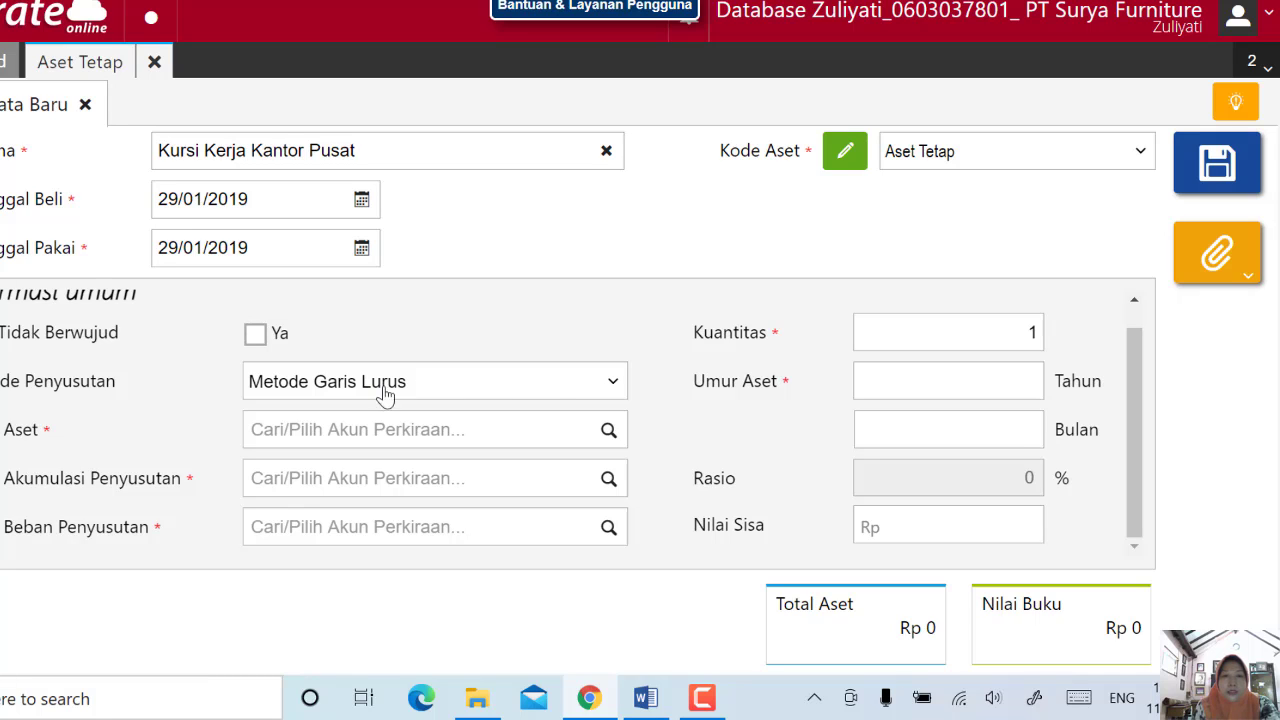
click(612, 388)
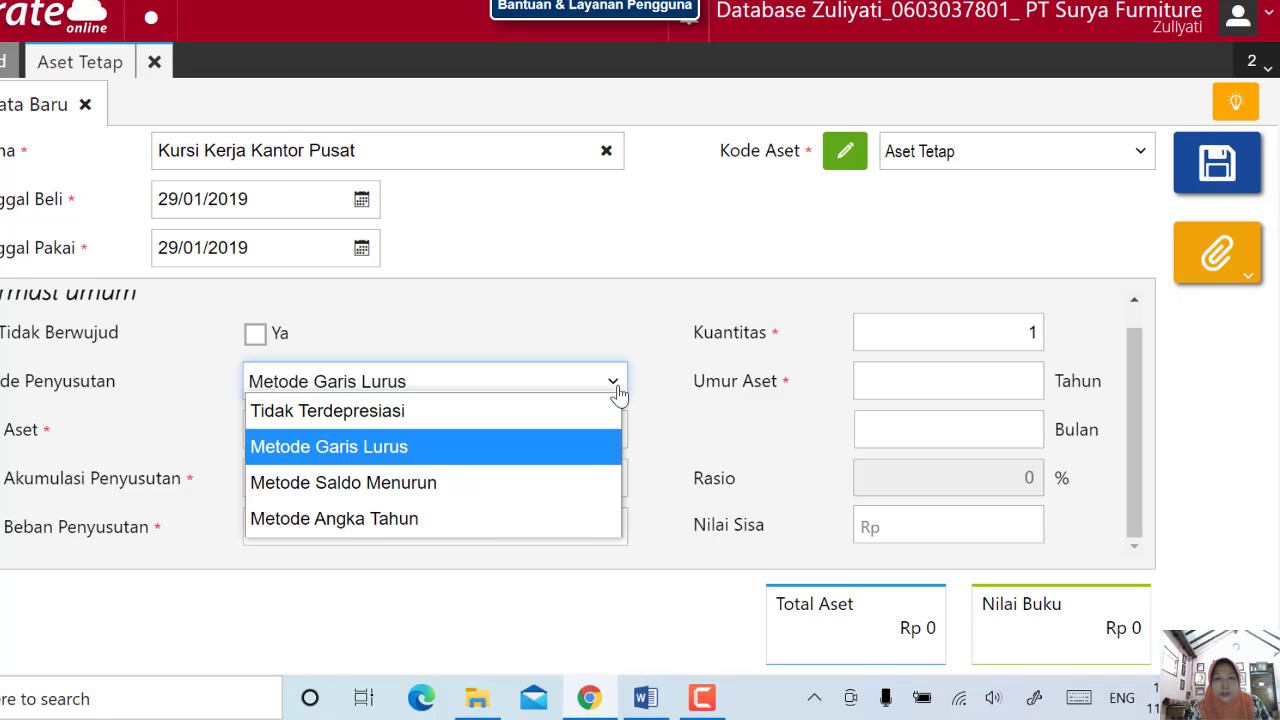
click(577, 457)
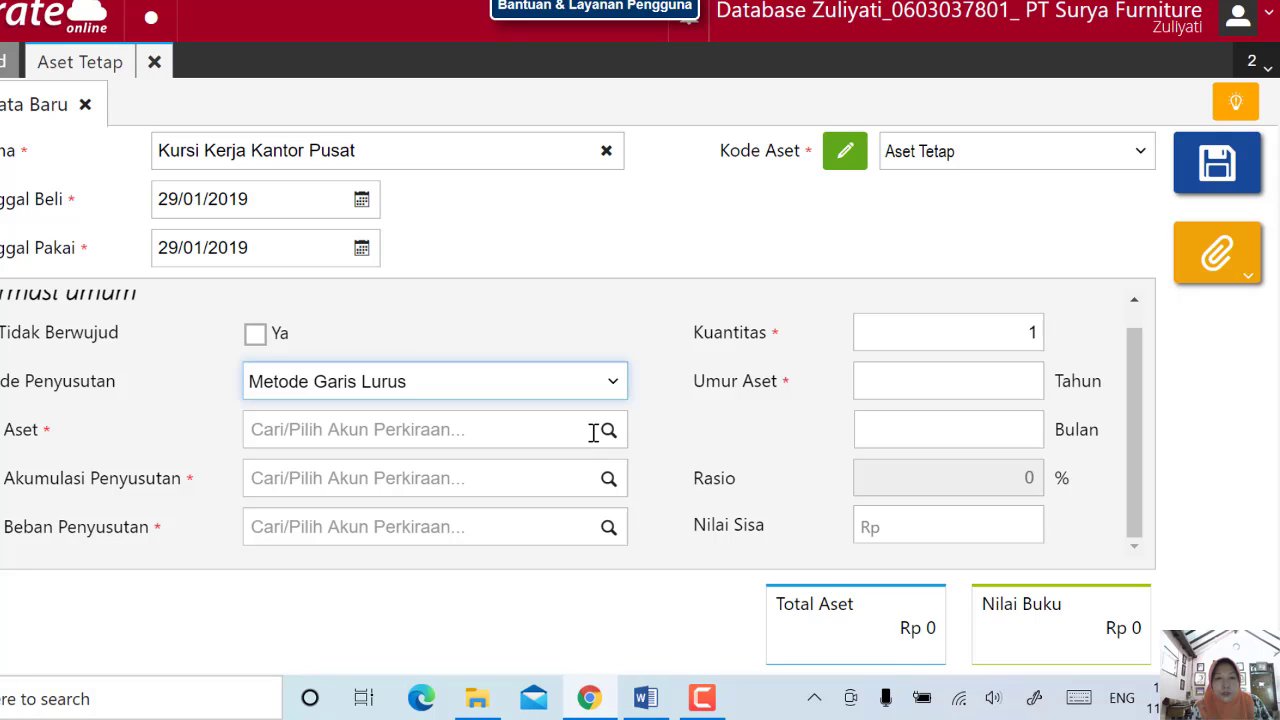
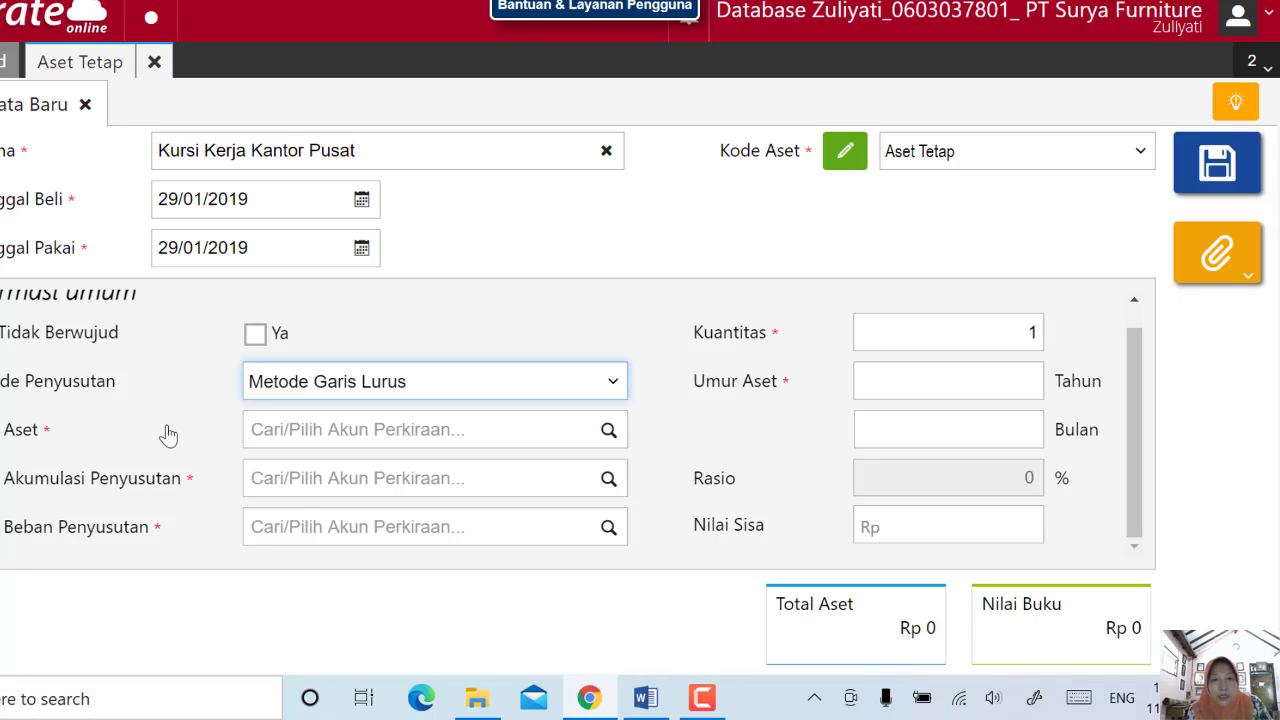
click(325, 431)
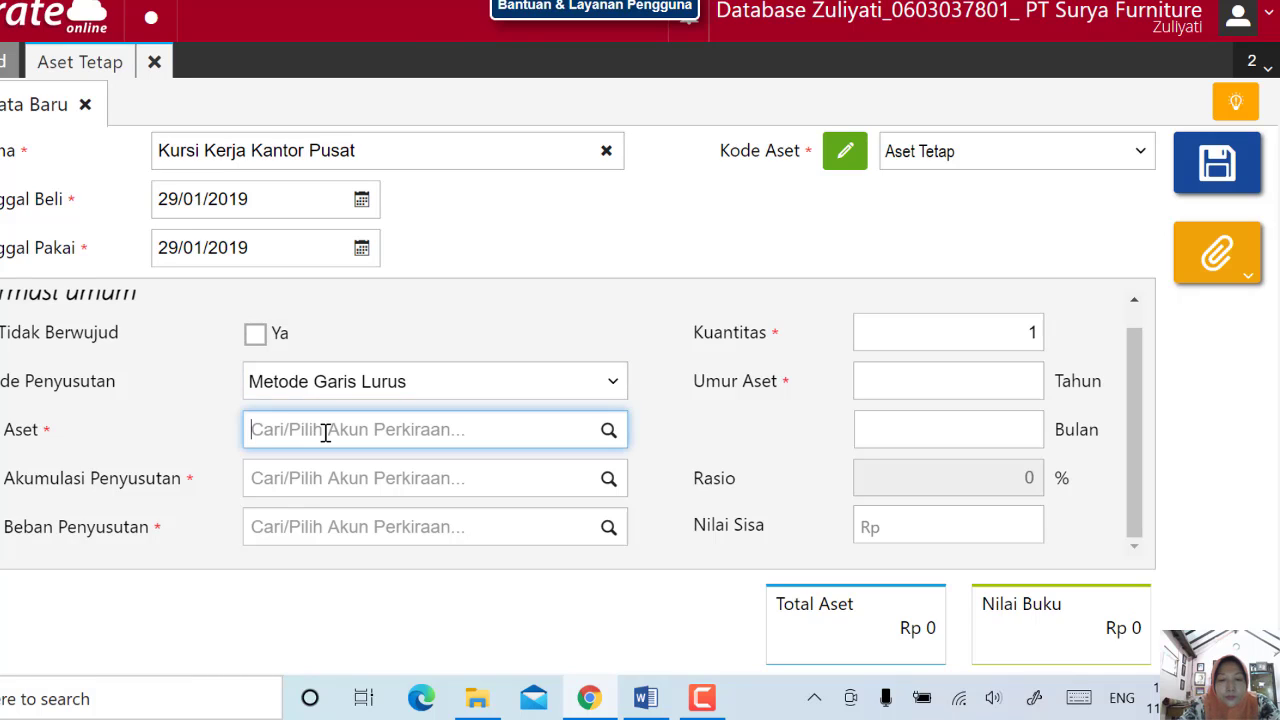
text(pera)
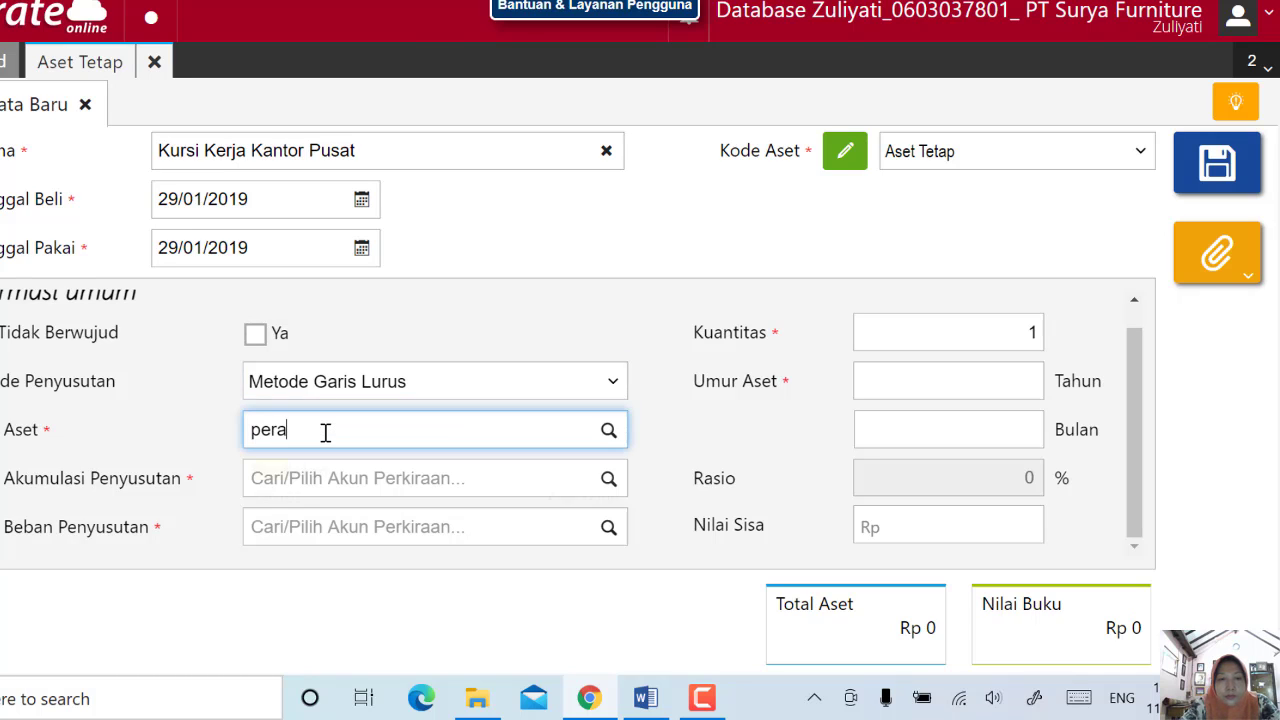
key(BackSpace)
key(BackSpace)
key(BackSpace)
key(BackSpace)
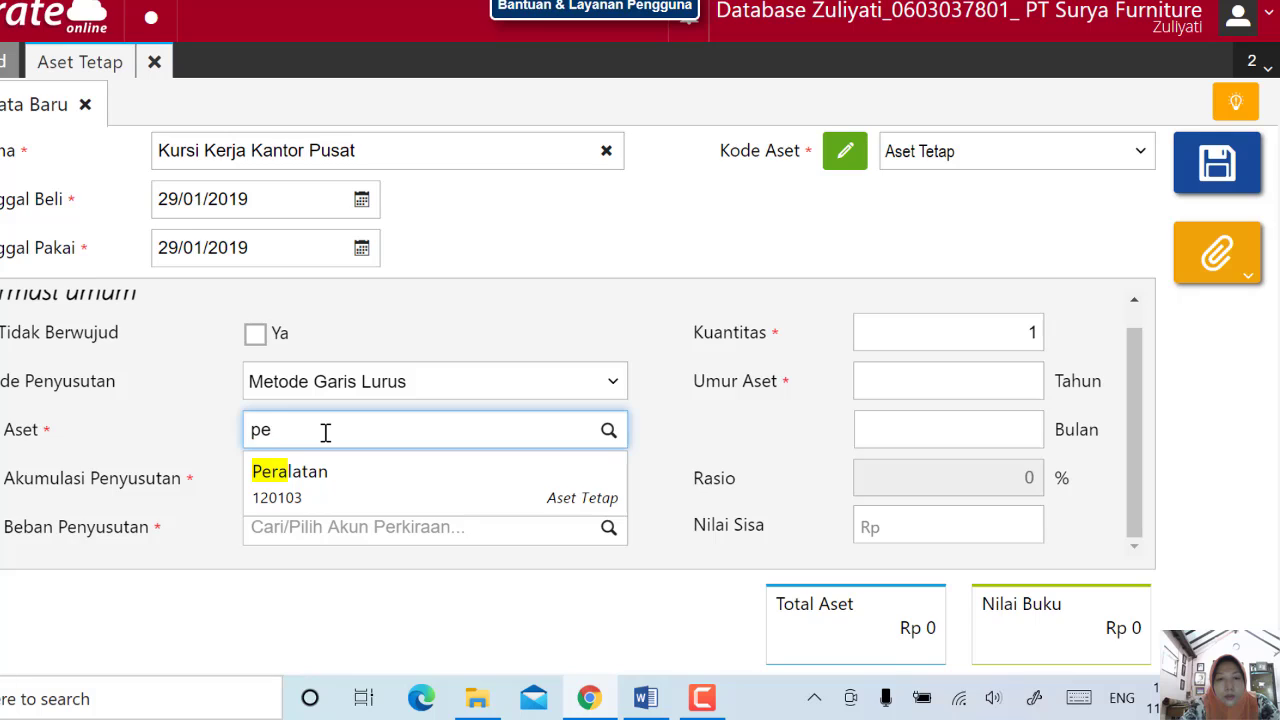
text(n)
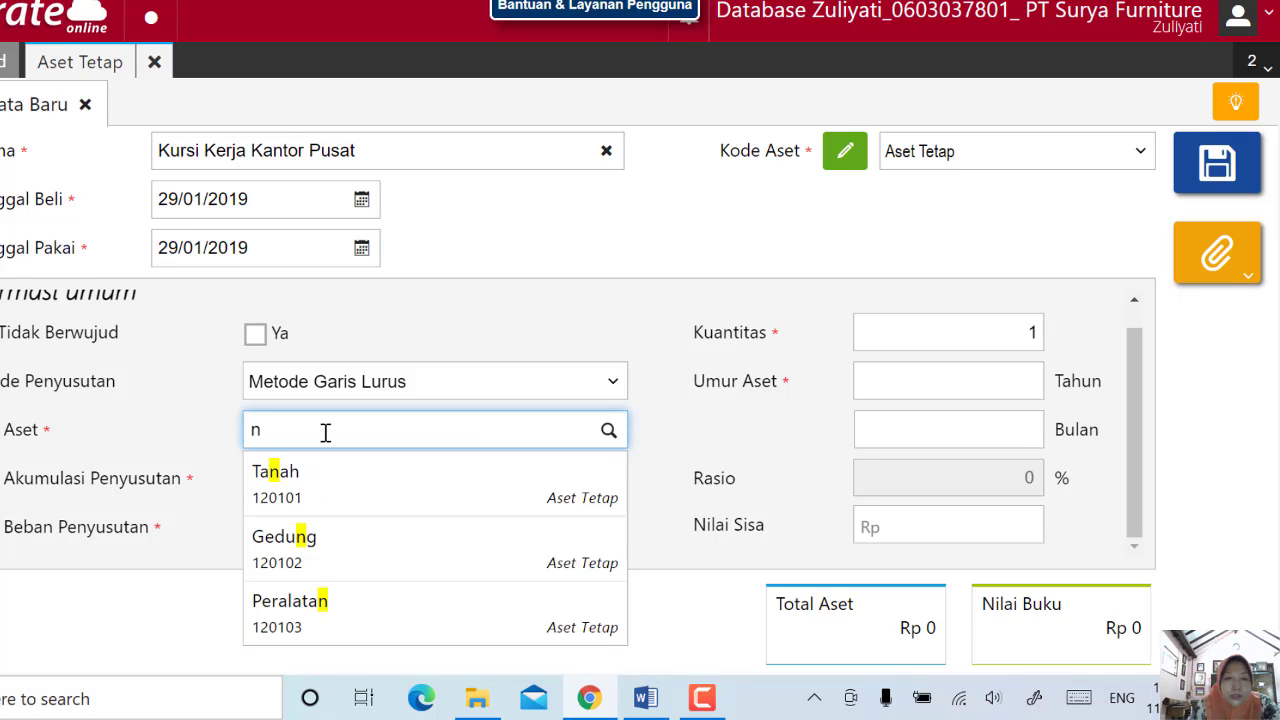
key(BackSpace)
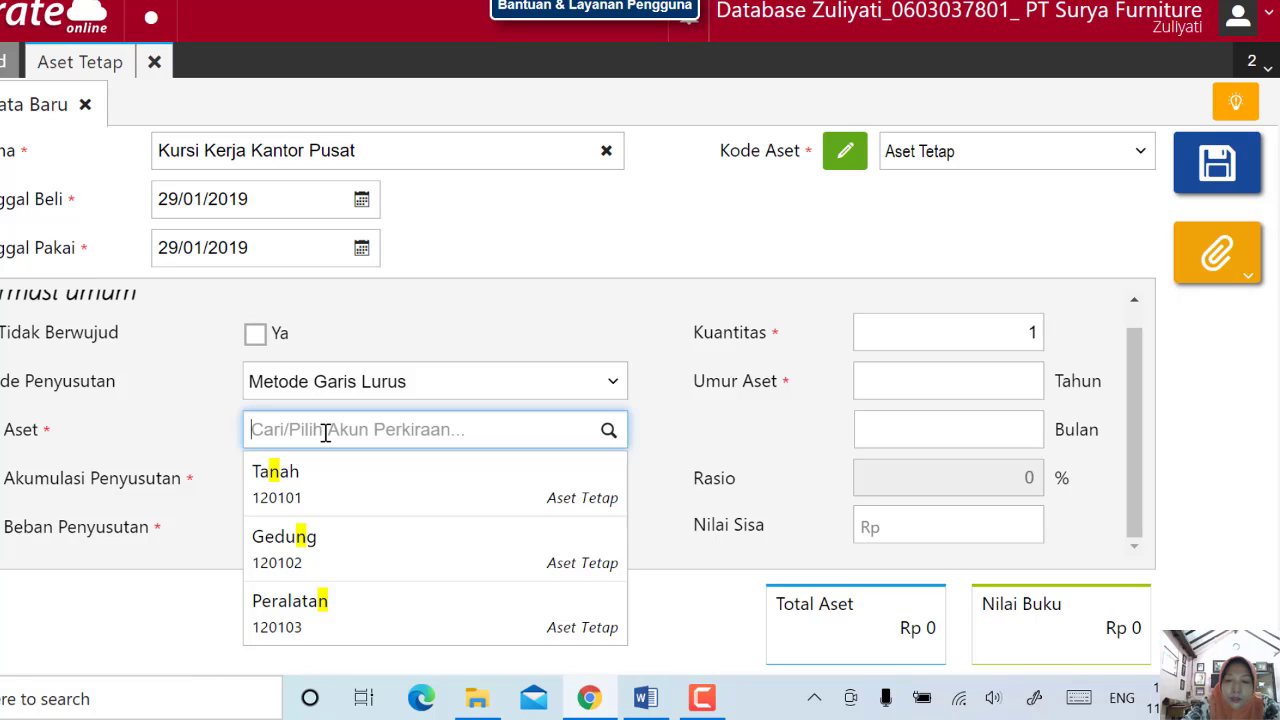
text(in)
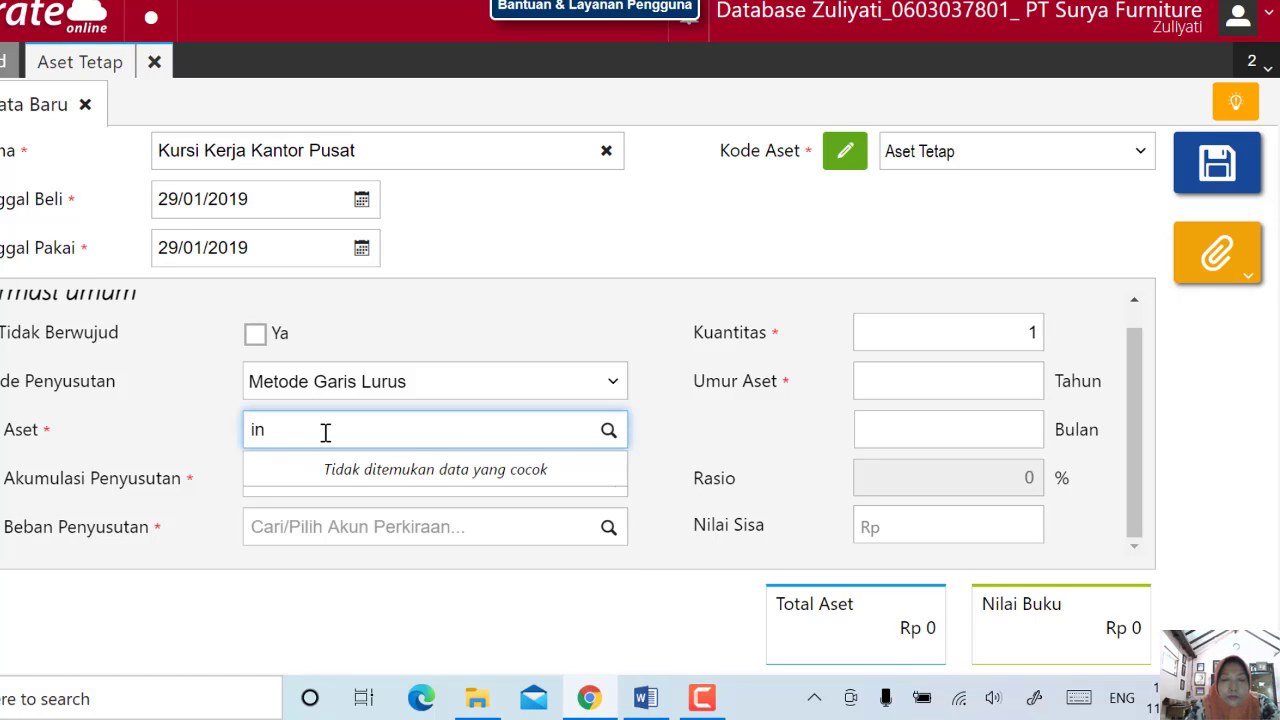
key(BackSpace)
key(BackSpace)
- Search for "peral" in the asset account (Akun Aset) and assign account 120103 Peralatan
text(p)
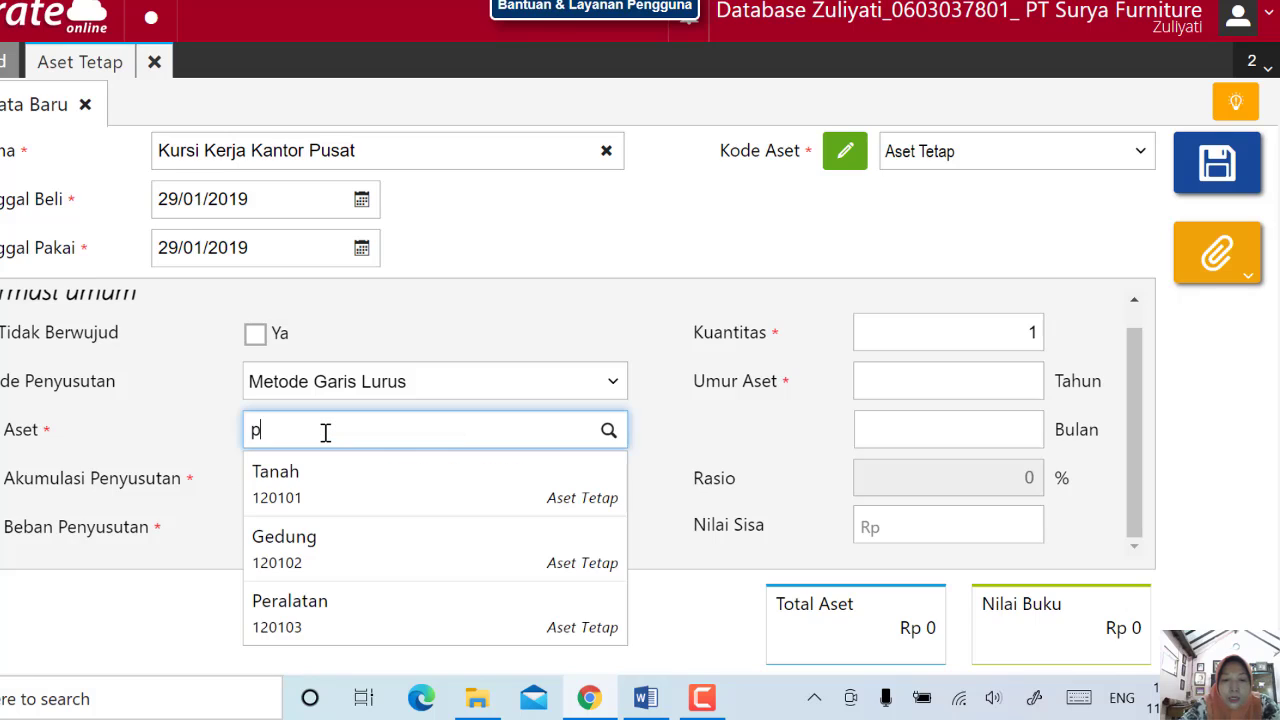
text(eral)
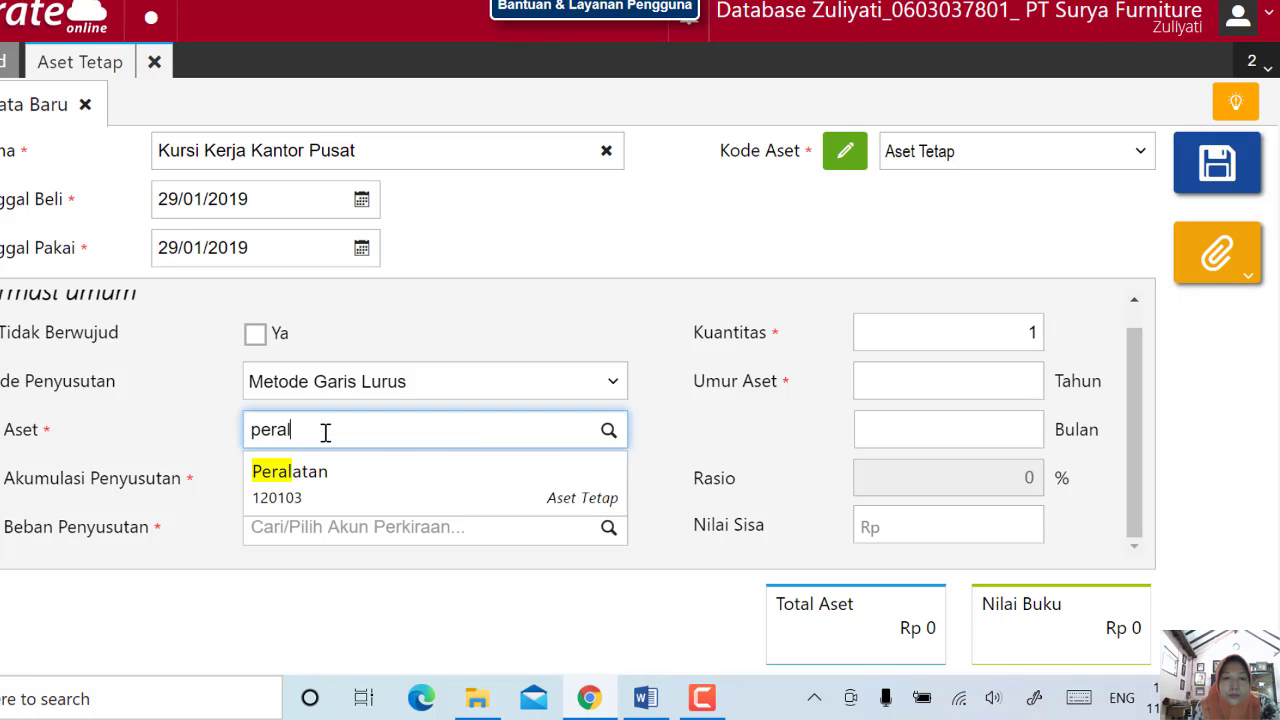
click(318, 499)
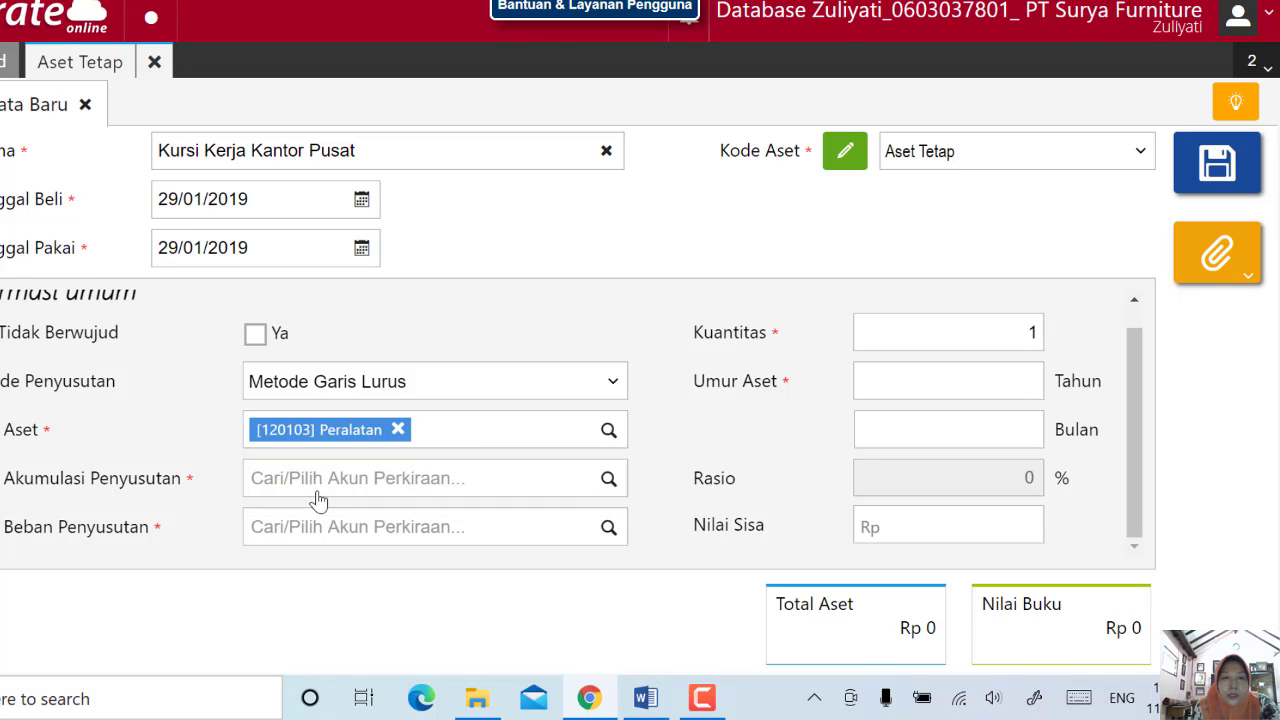
click(303, 478)
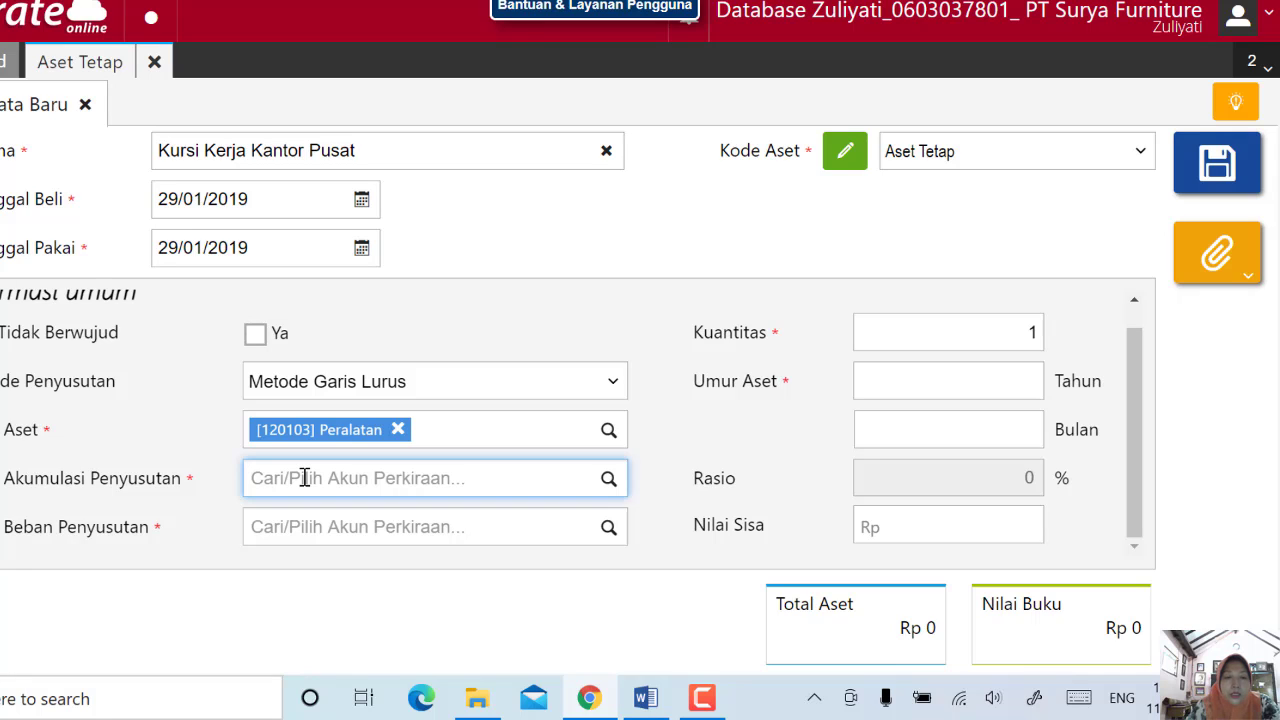
text(akumu)
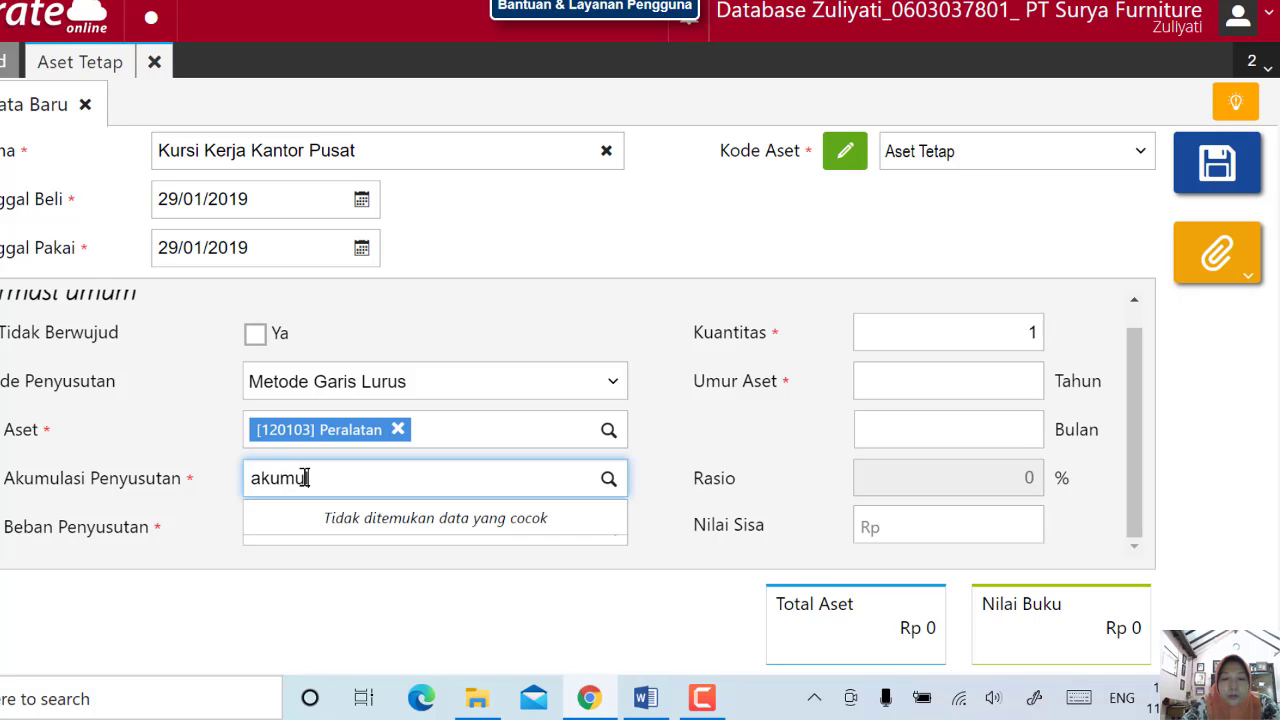
text(lasi pen)
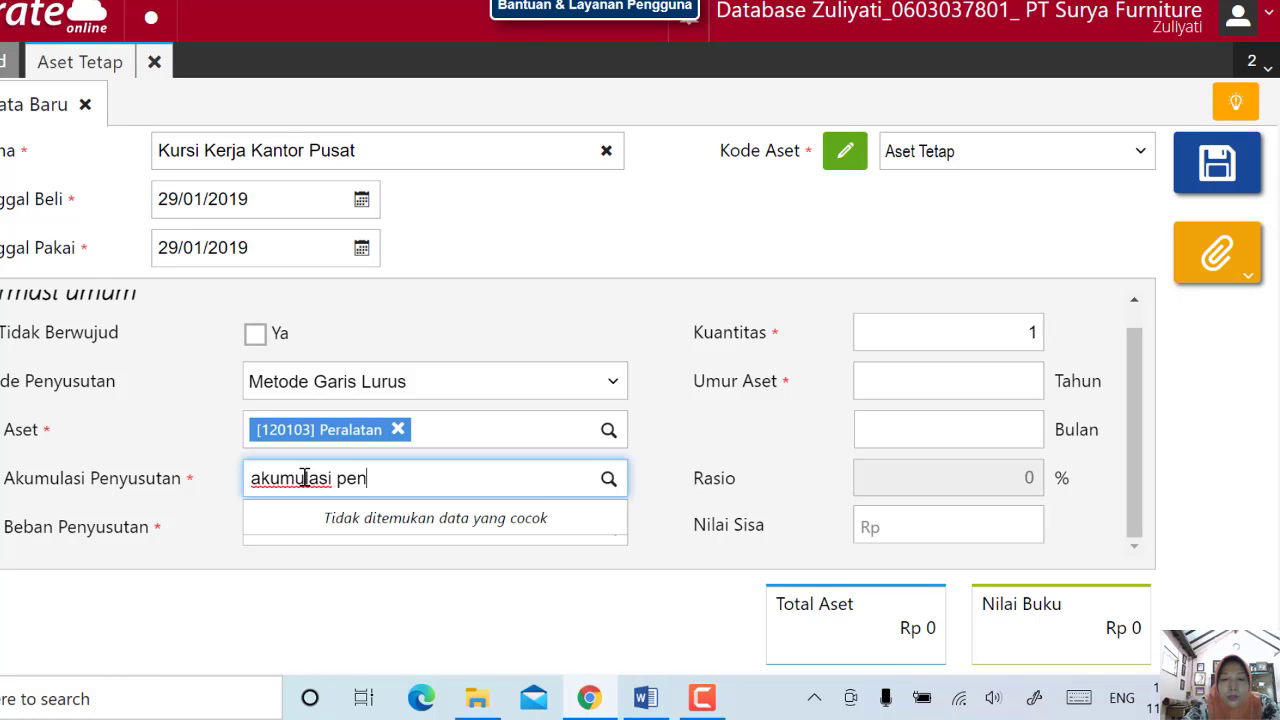
text(yusutan)
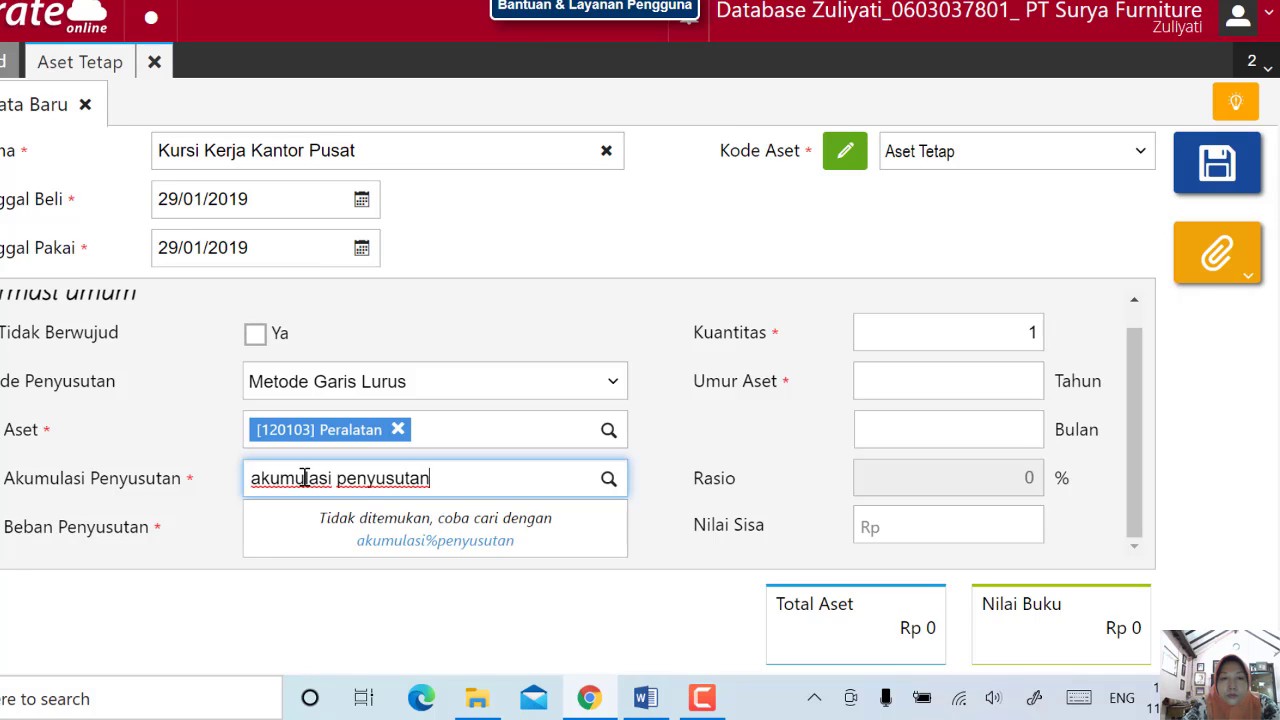
key(BackSpace)
key(BackSpace)
key(BackSpace)
key(BackSpace)
key(BackSpace)
key(BackSpace)
key(BackSpace)
key(BackSpace)
key(BackSpace)
key(BackSpace)
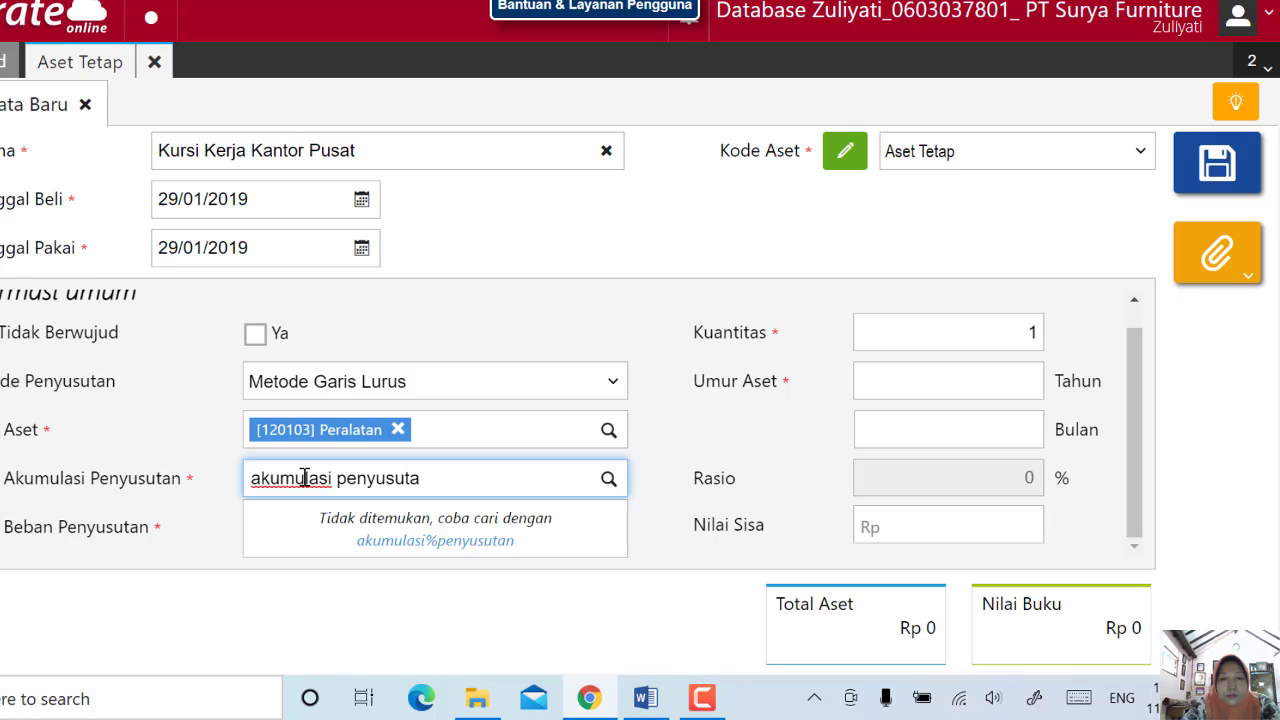
key(ctrl+BackSpace)
- Search for "penyu" in the accumulated depreciation account (Akumulasi Penyusutan) and assign account 120202 Akum Penyust Peralatan
text(p)
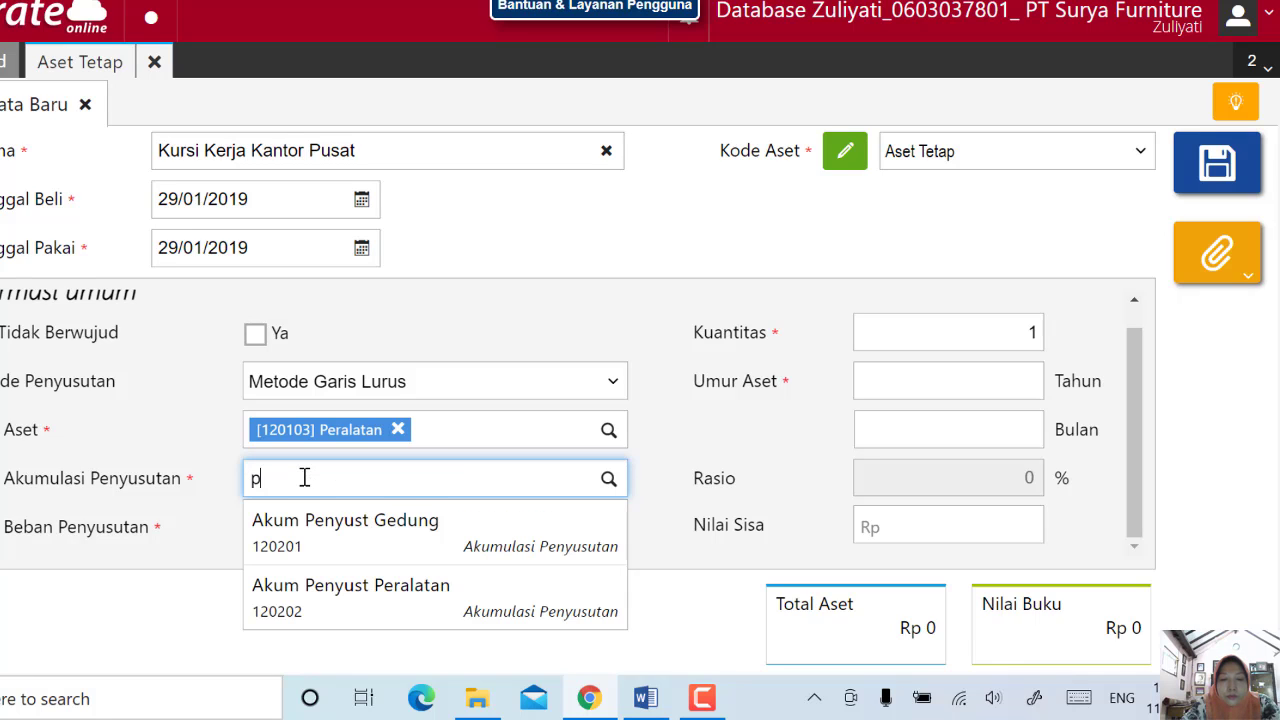
text(enyu)
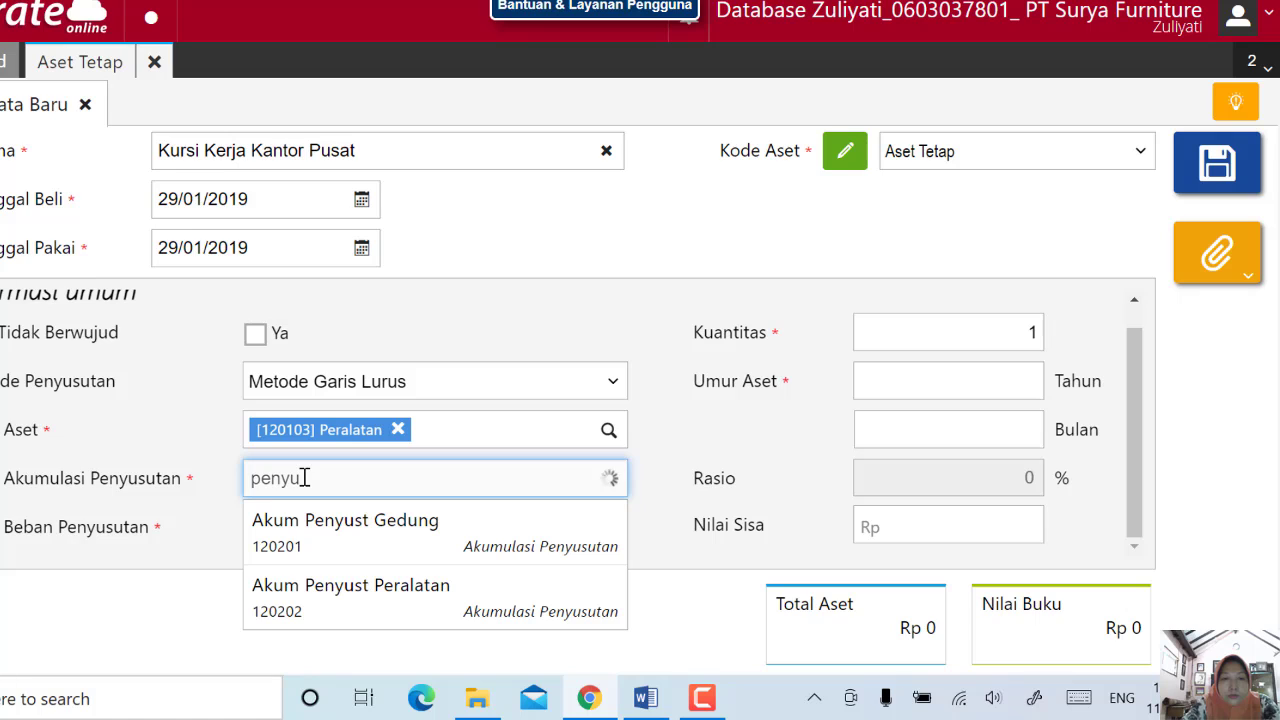
click(373, 598)
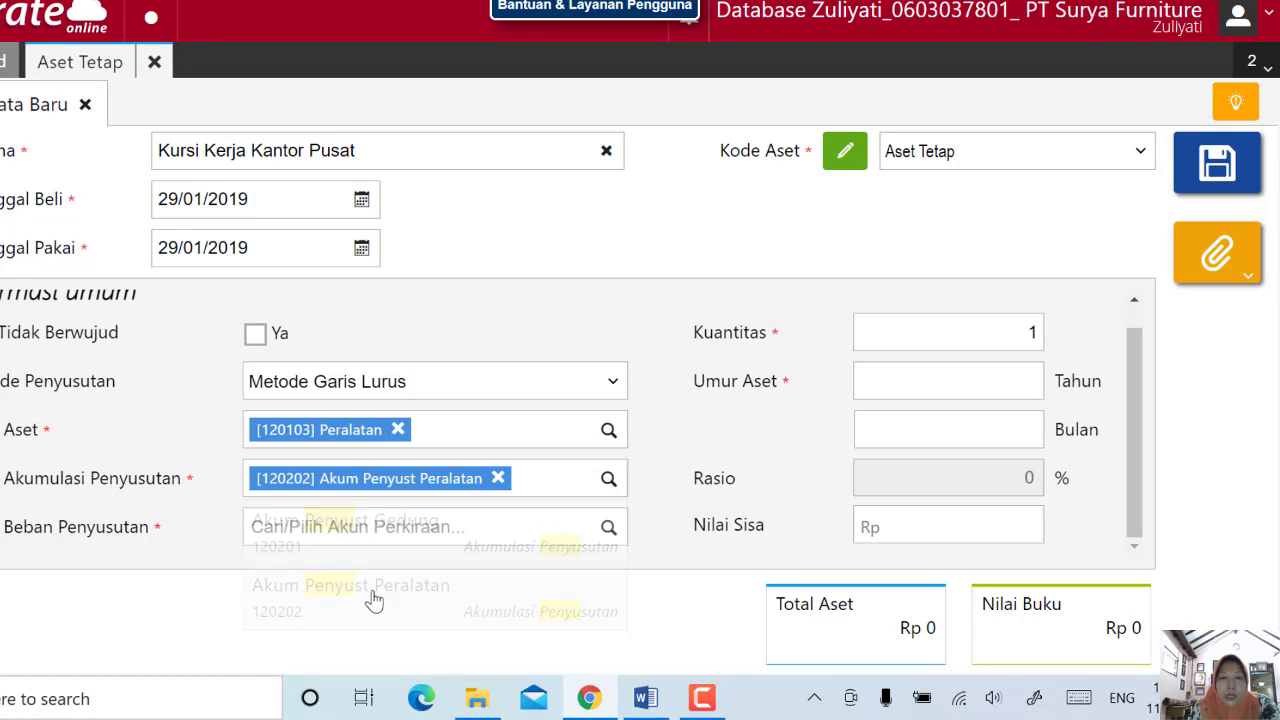
- Search for "beban penyu" in the depreciation expense account (Beban Penyusutan) and assign account 610202 Beban Penyust Peralatan
click(366, 524)
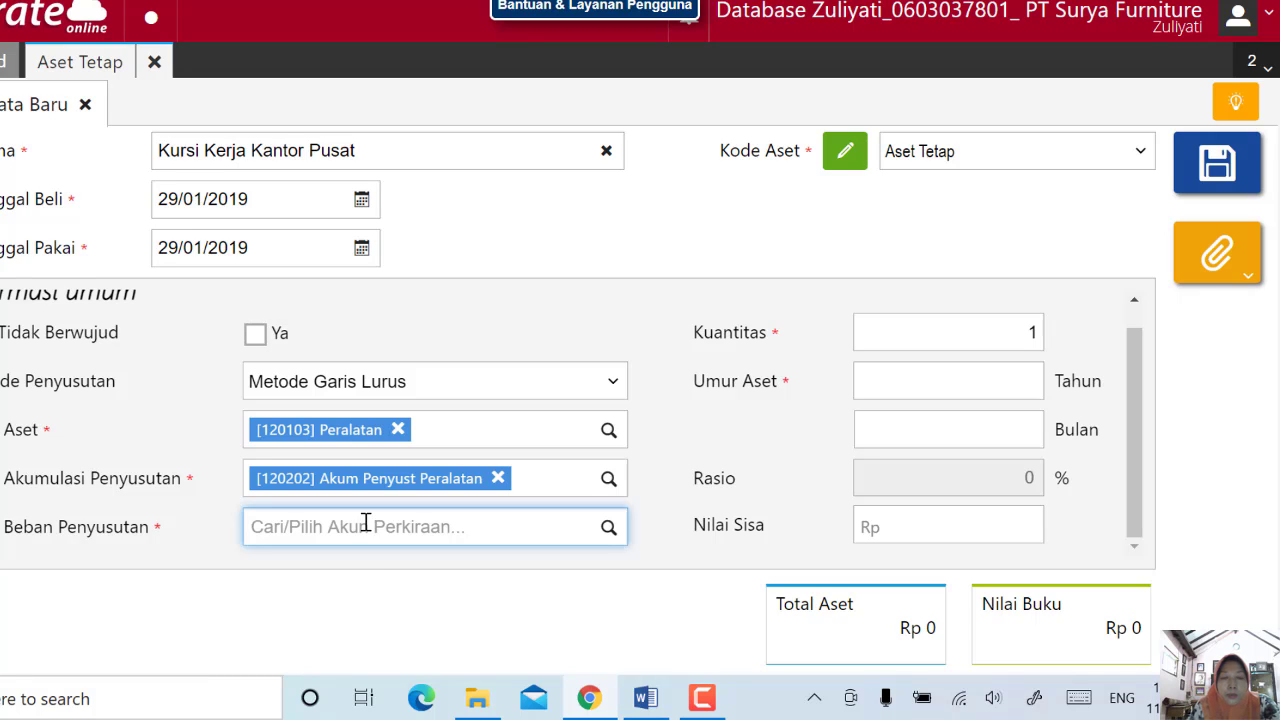
text(be)
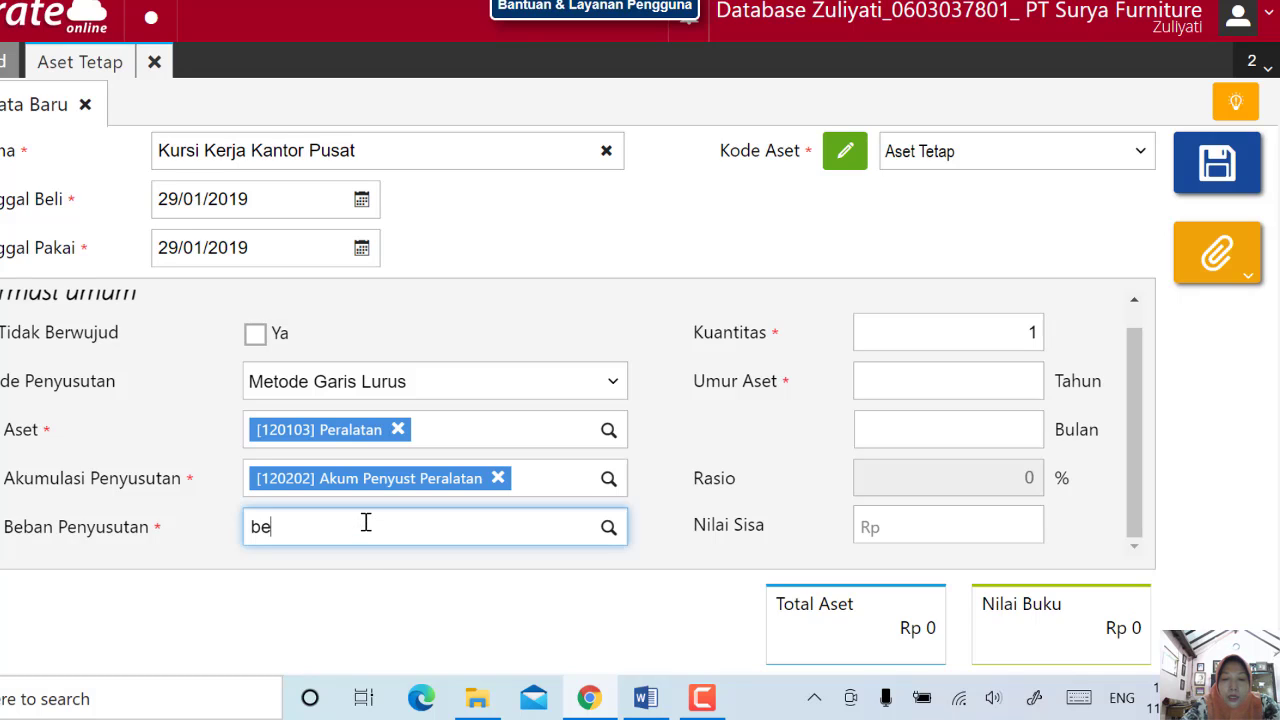
text(an)
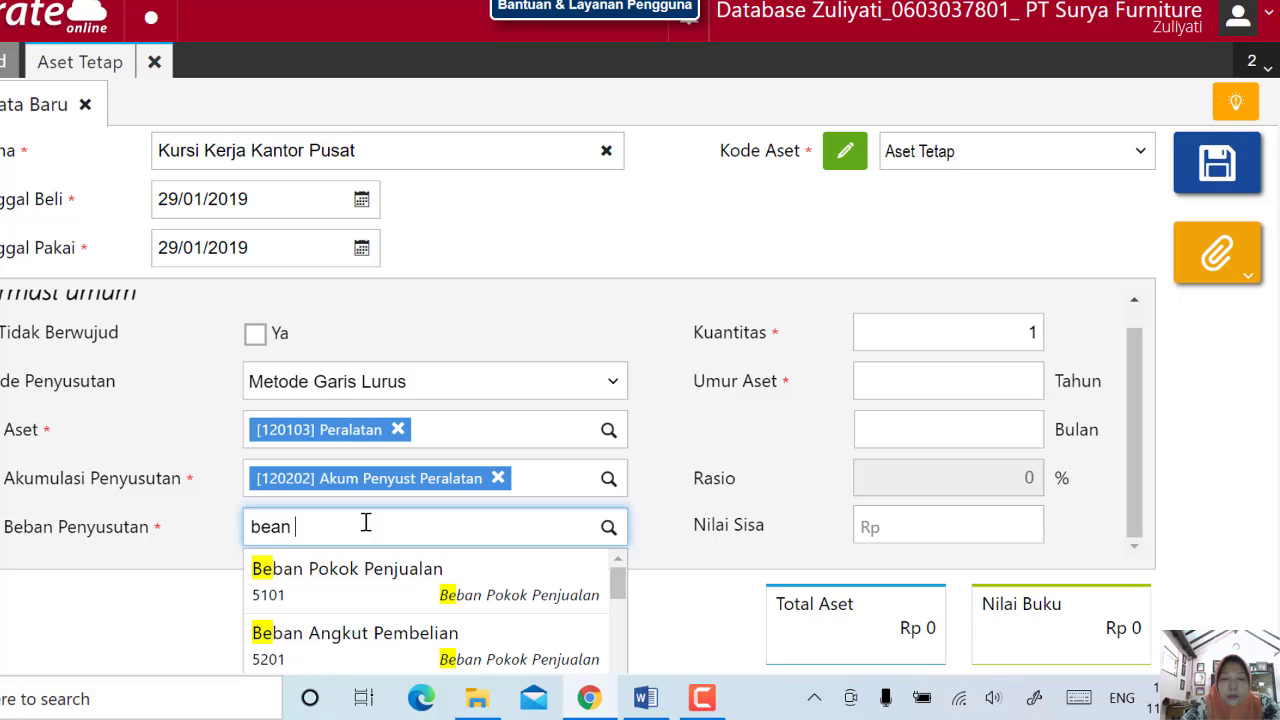
key(BackSpace)
key(BackSpace)
key(BackSpace)
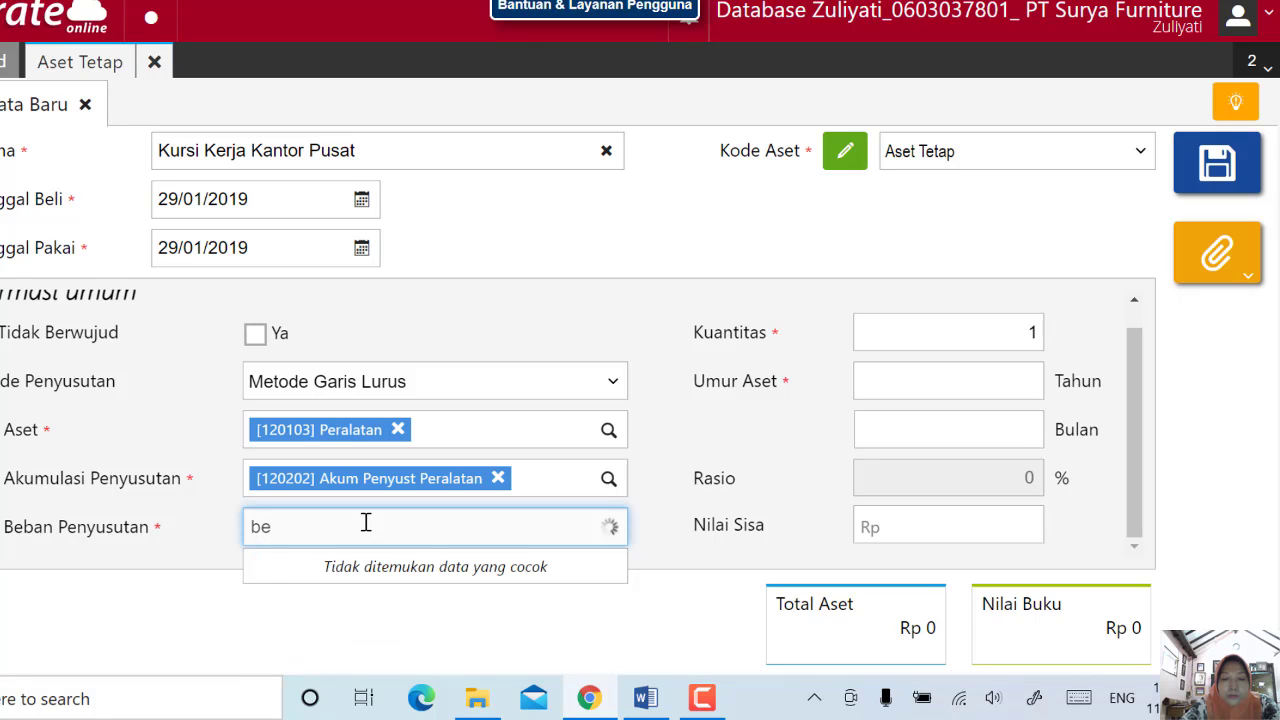
text(ban pen)
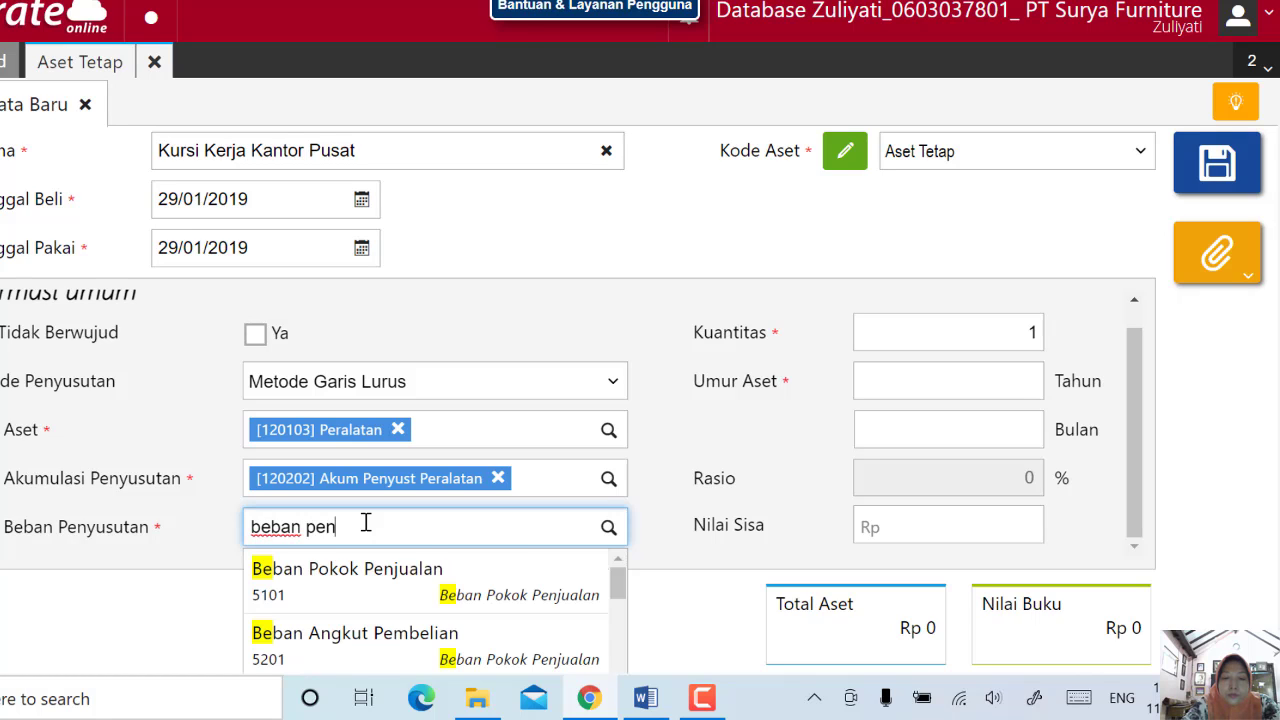
text(yu)
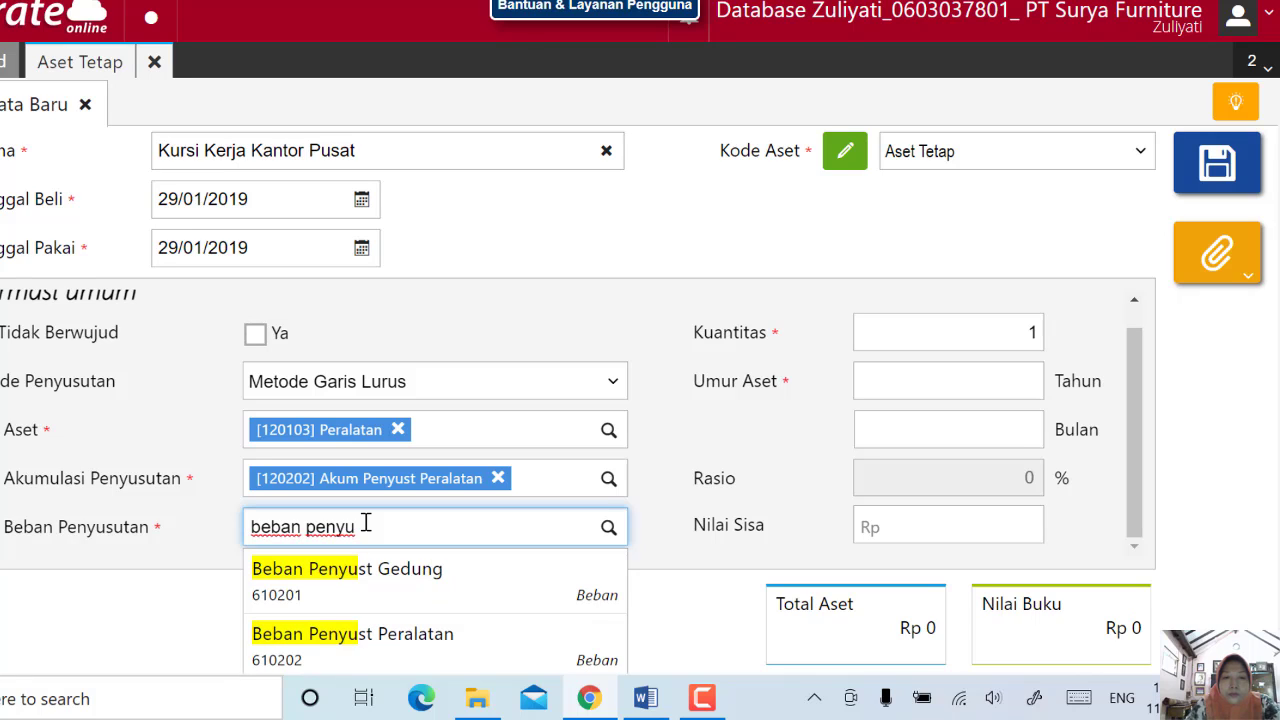
click(378, 637)
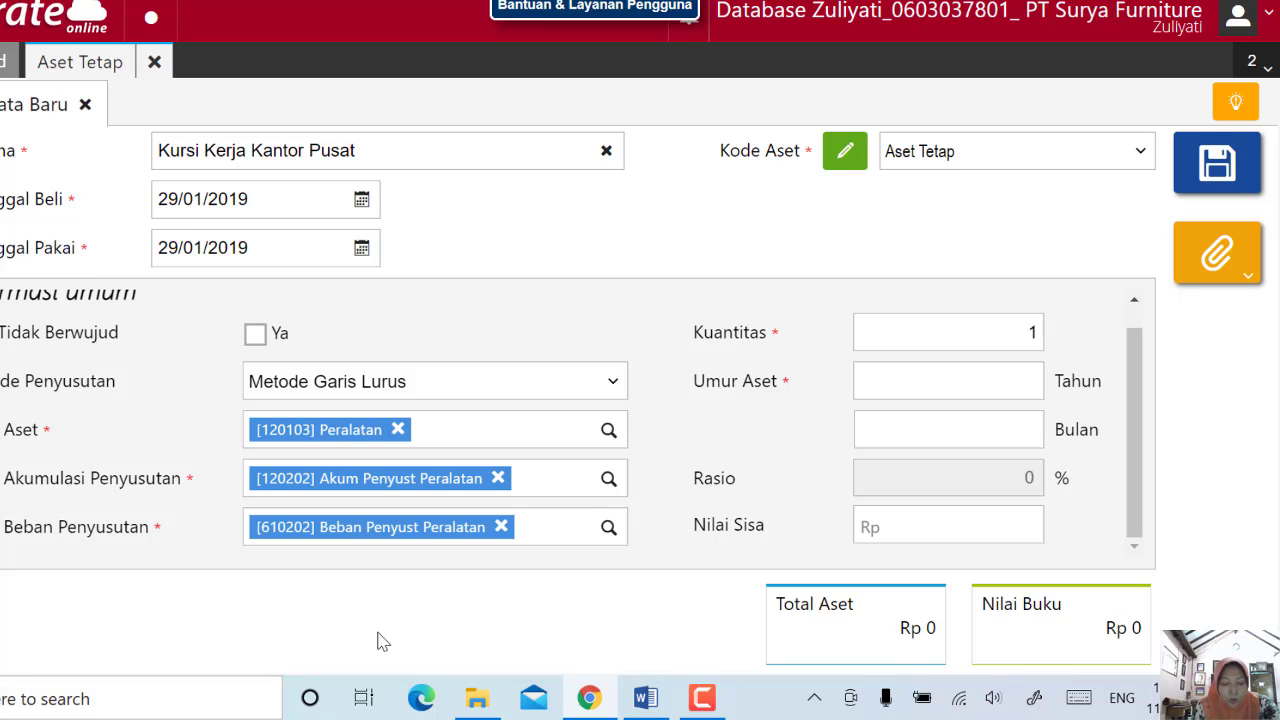
- Set the asset's quantity (Kuantitas) to 2 and its useful life (Umur Aset) to 4 years
double_click(1028, 332)
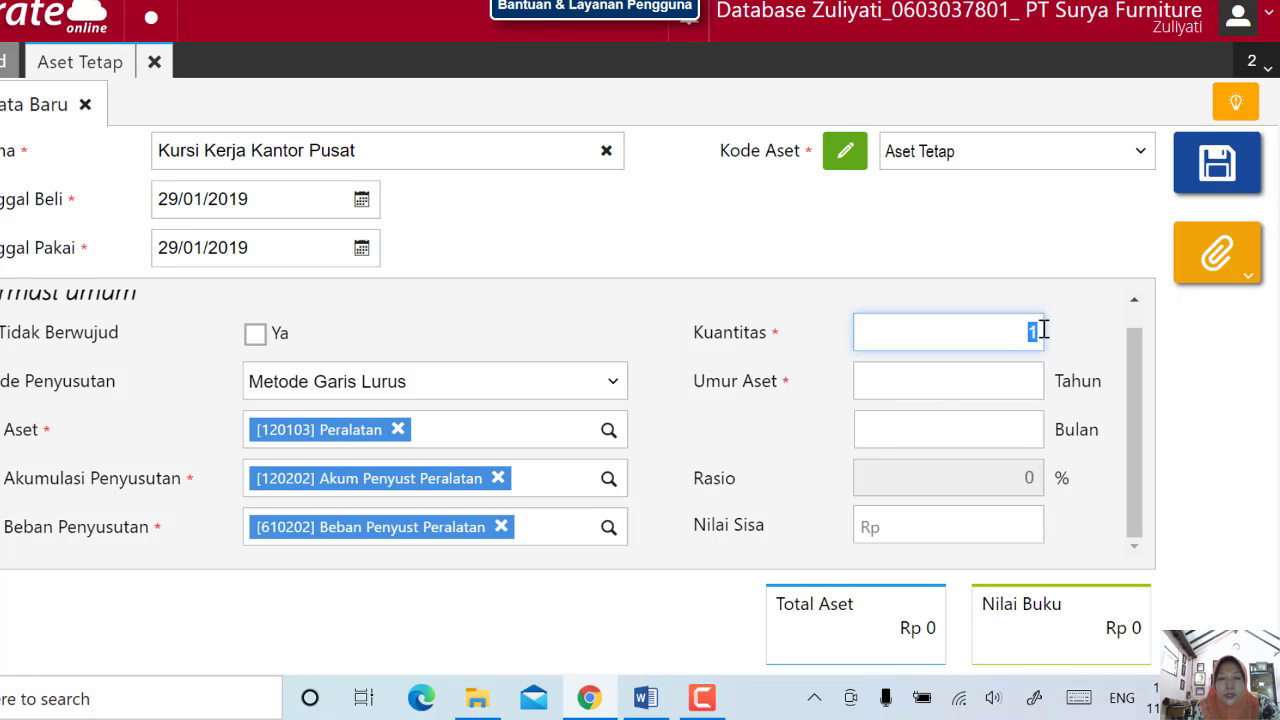
text(2)
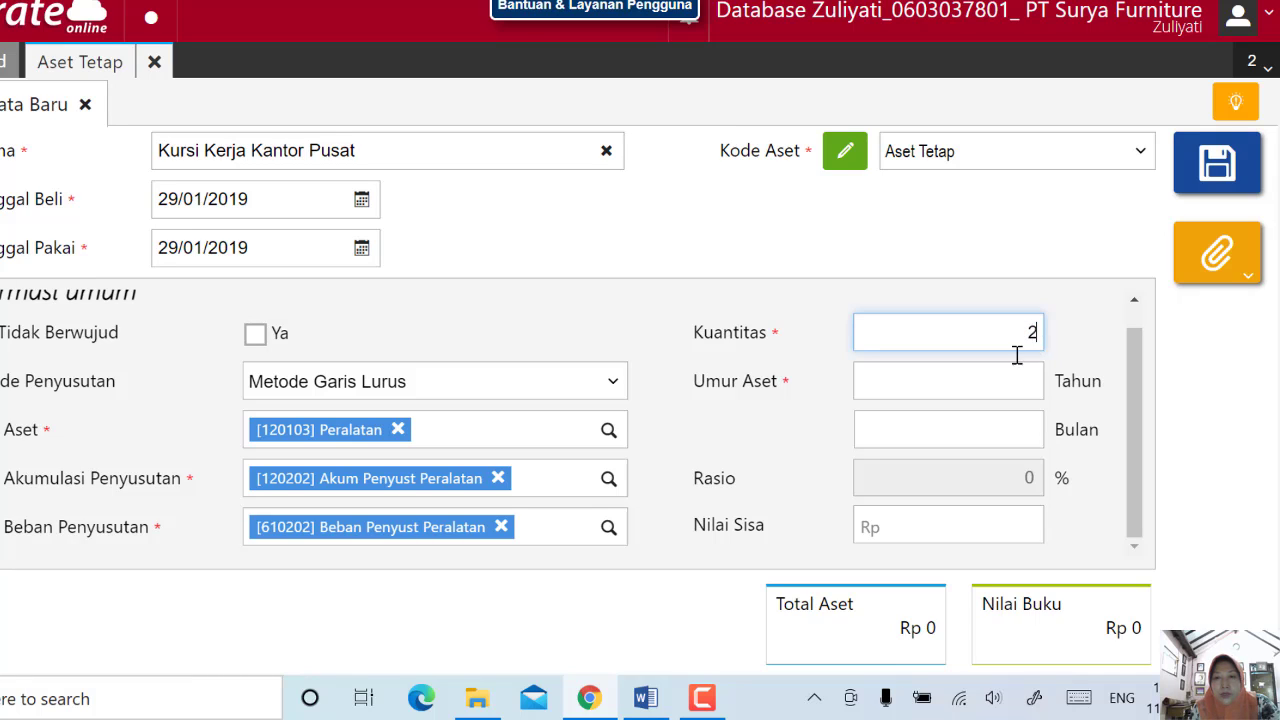
click(968, 388)
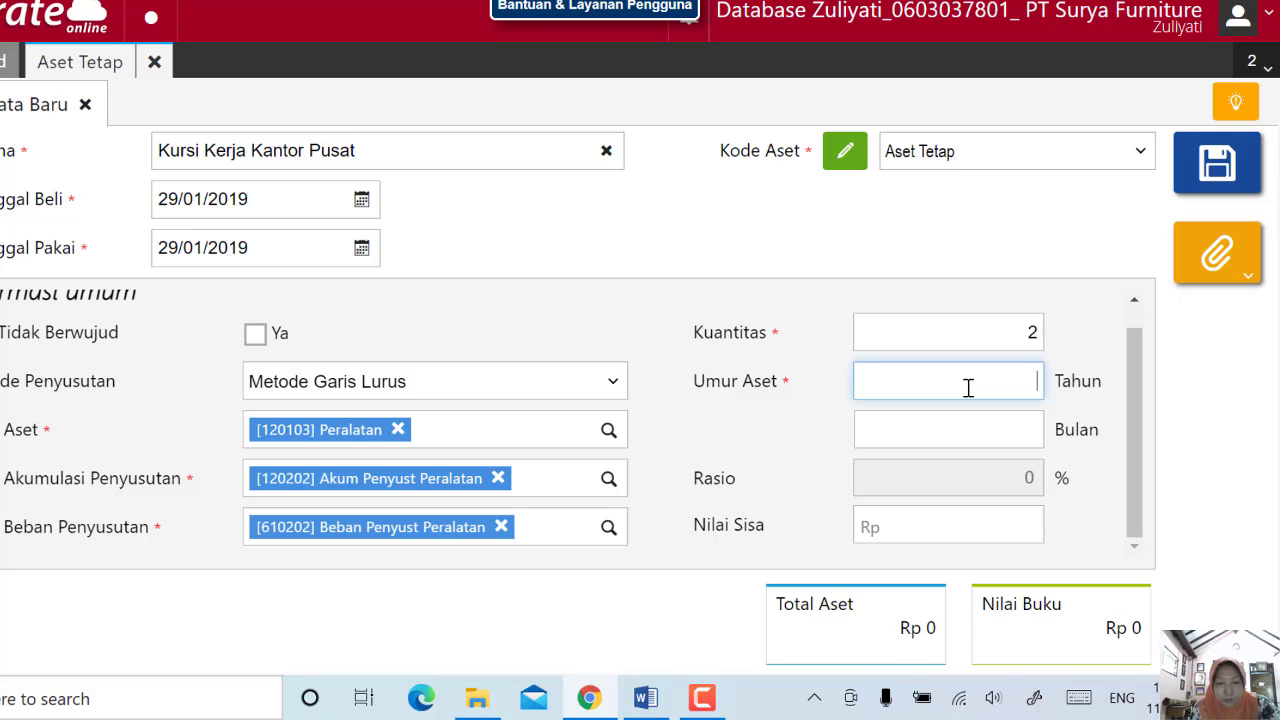
text(4)
click(982, 433)
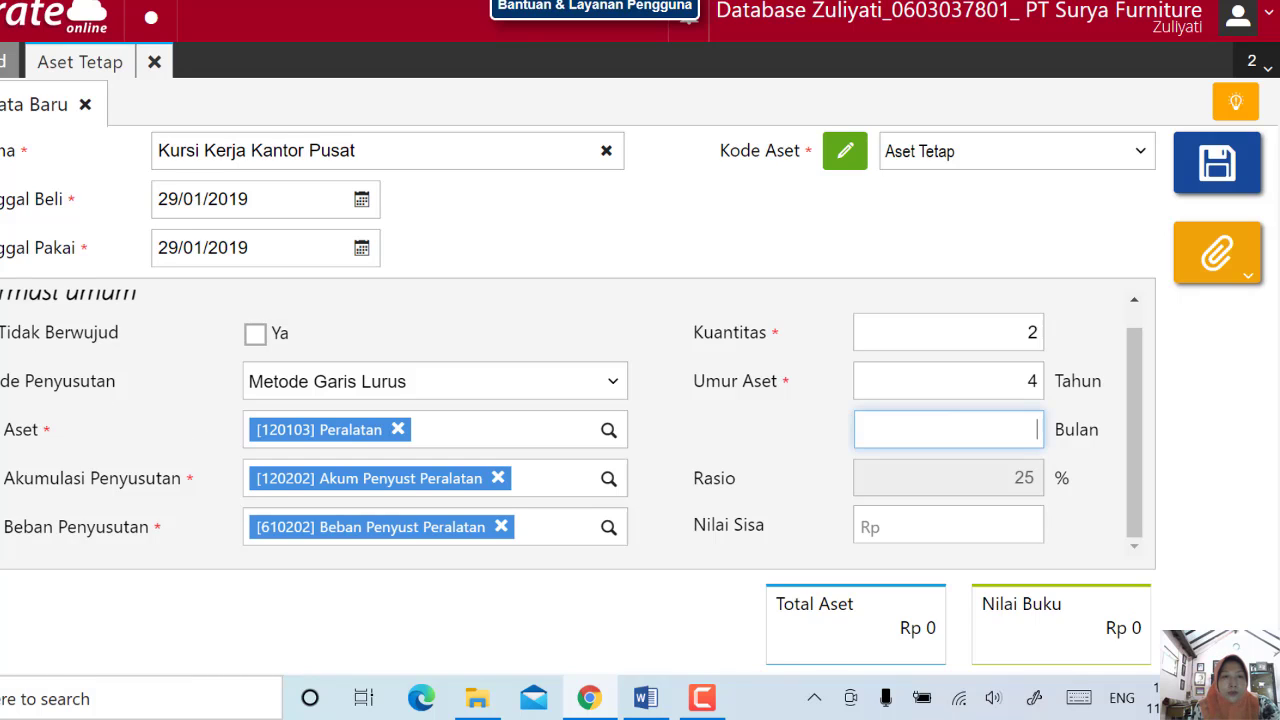
- Choose Peralatan as the asset category (Kategori Aset) in the asset's other information
click(2, 352)
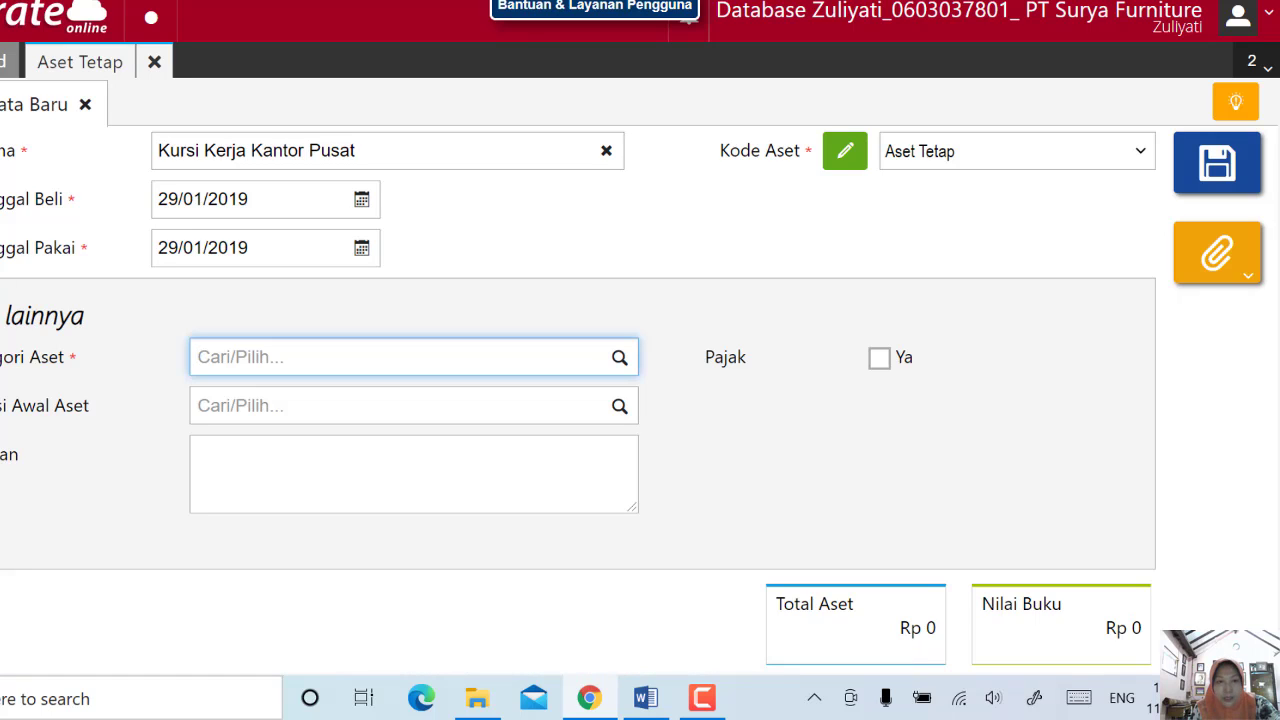
click(620, 362)
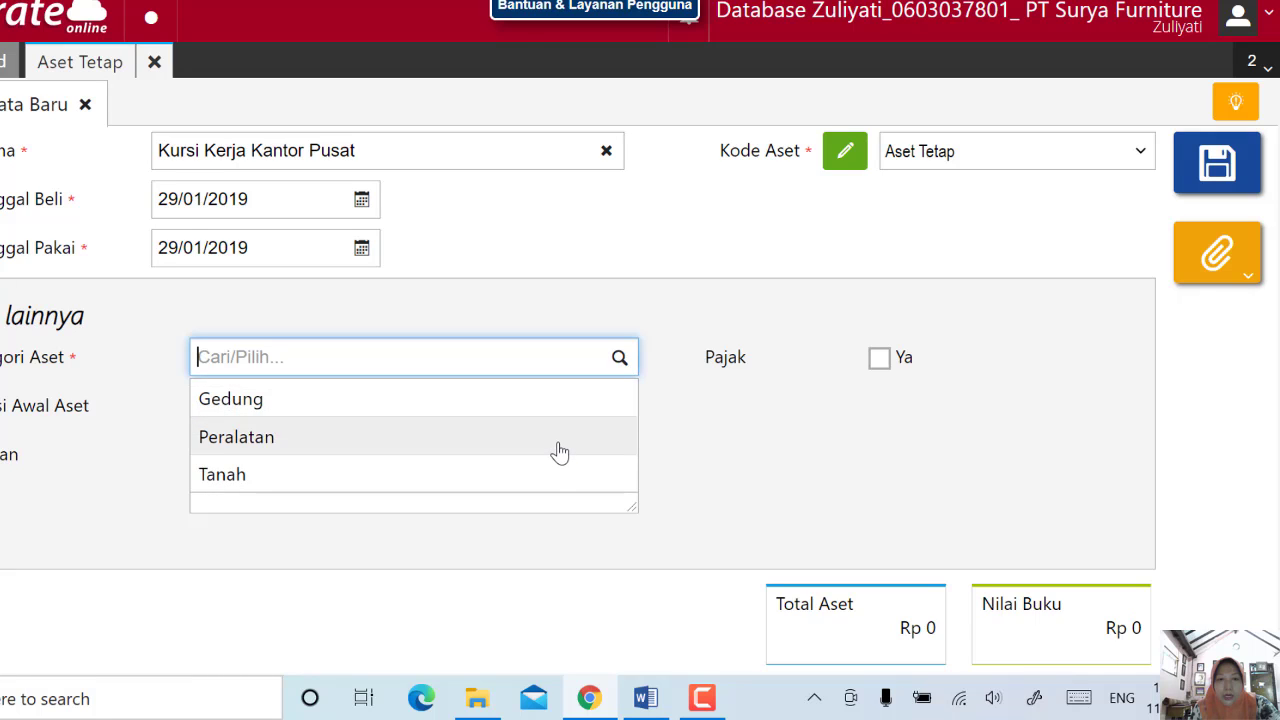
click(560, 452)
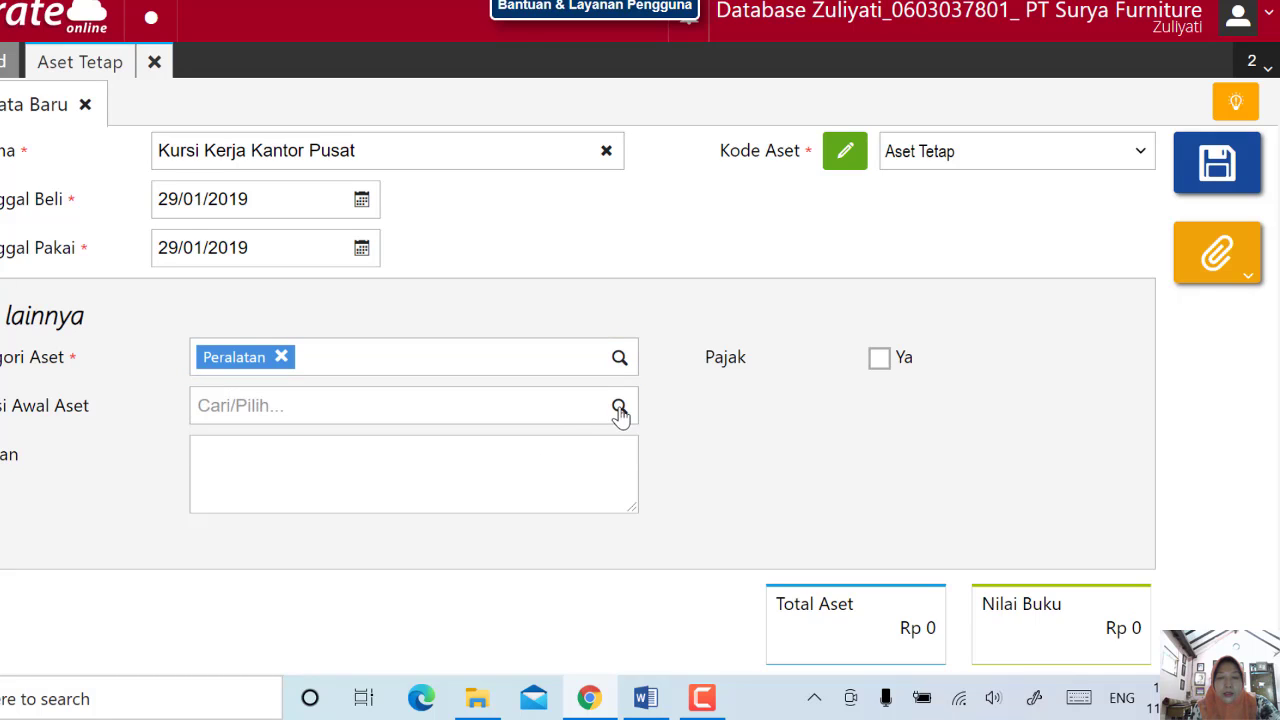
- Enter the asset note "Pengakuan persediaan kursi kerja menjadi aset tetap"
click(440, 476)
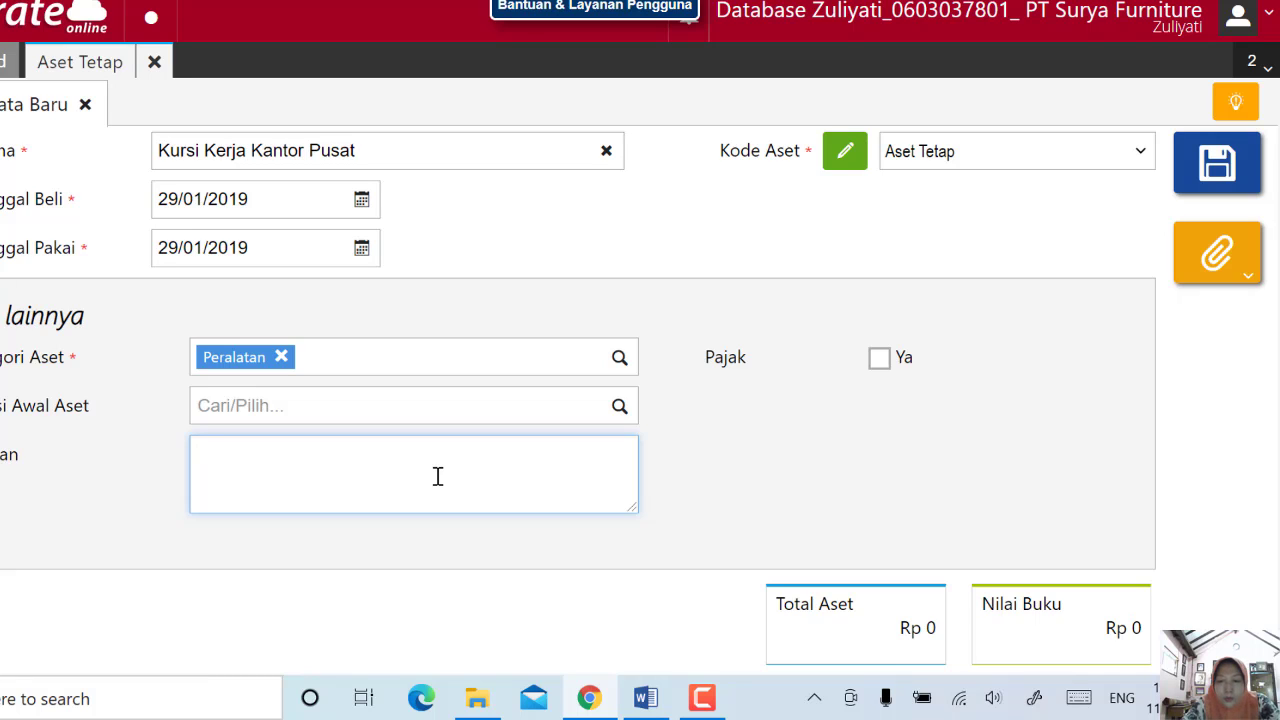
text(Pen)
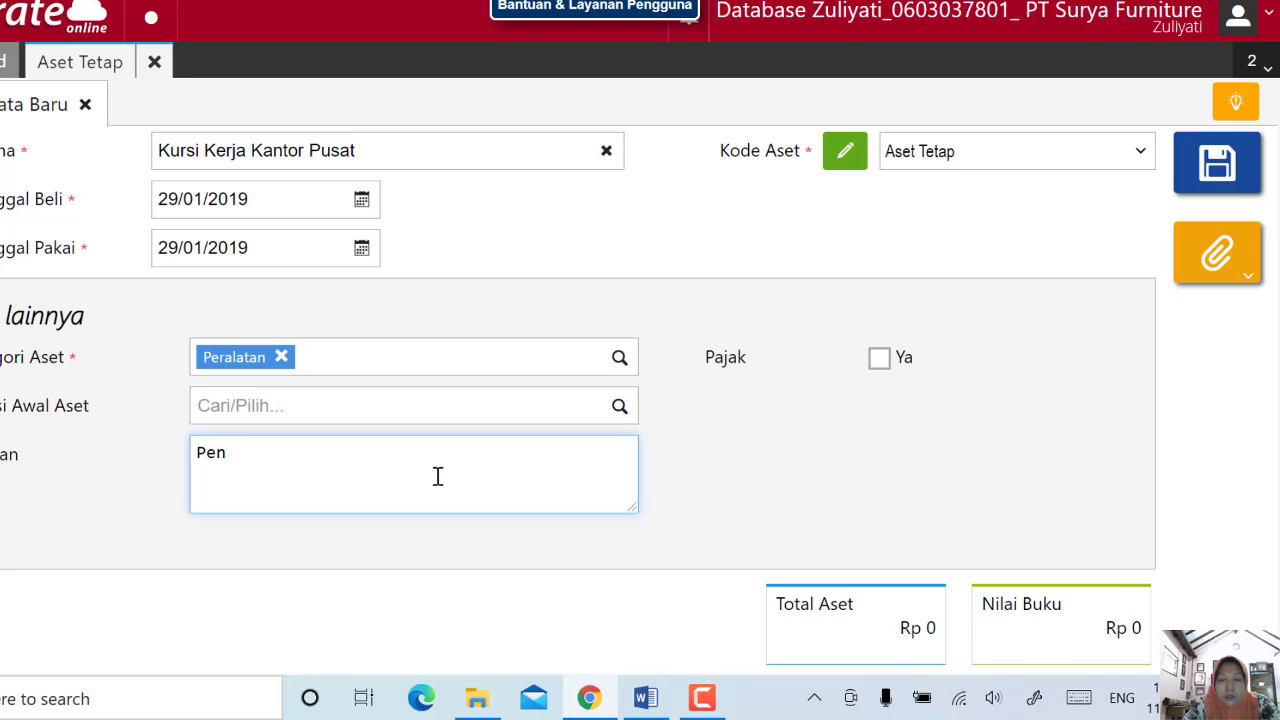
text(ga)
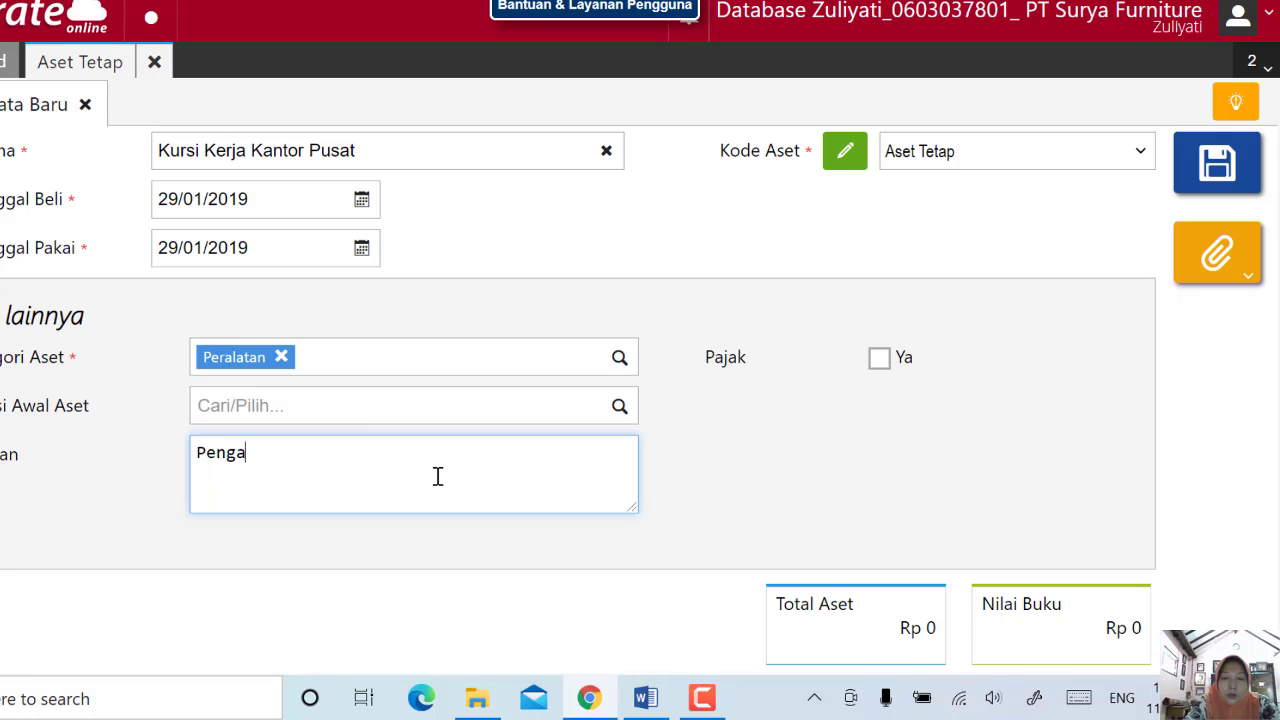
text(kuan persedi)
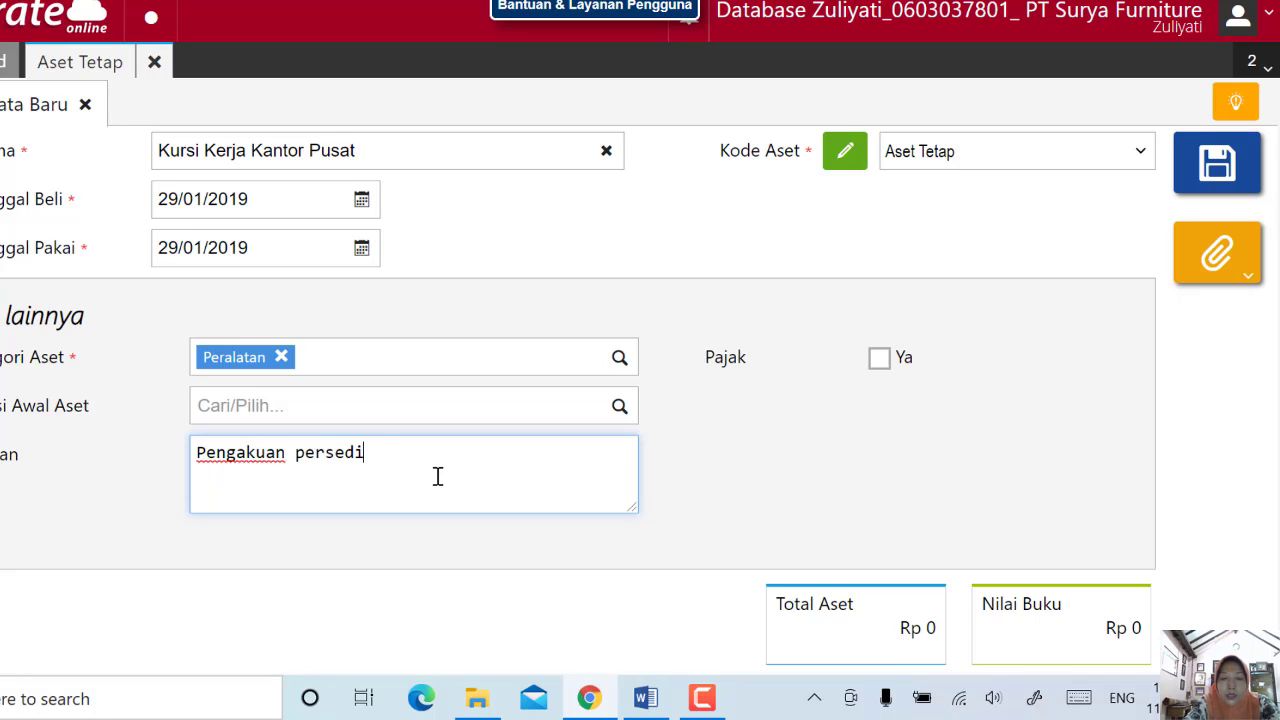
text(aan menj)
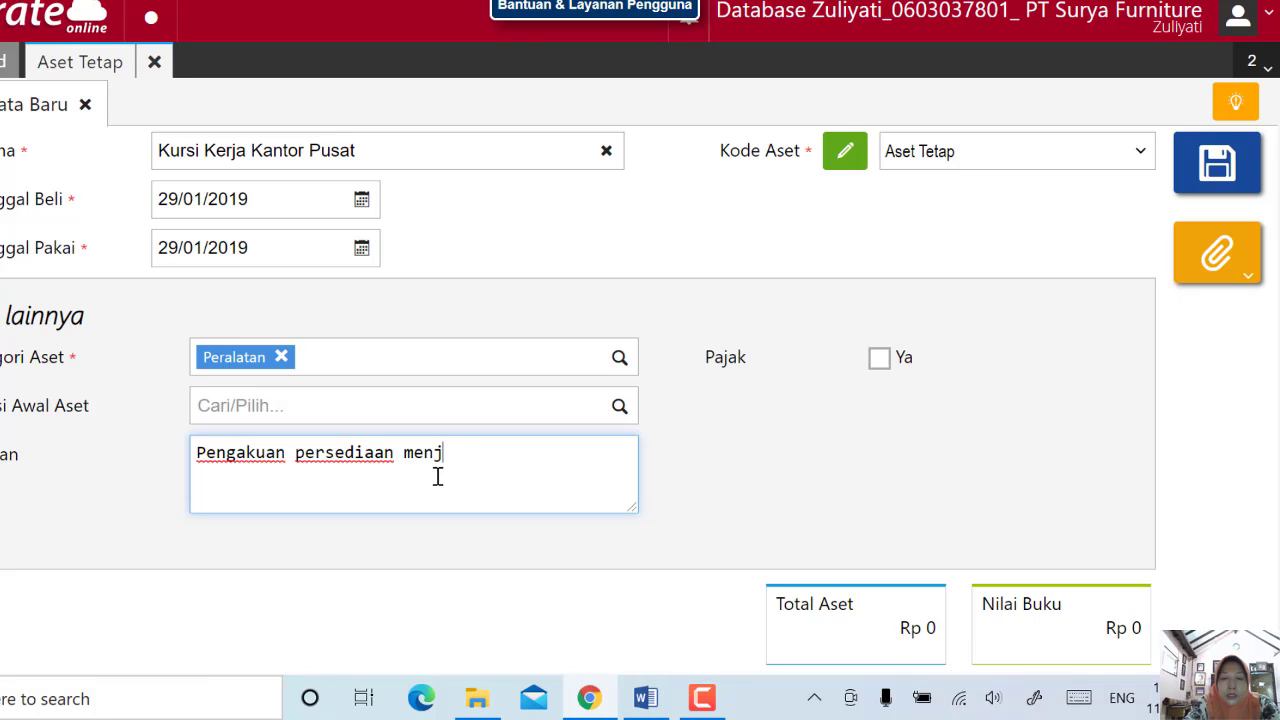
text(adi aset tet)
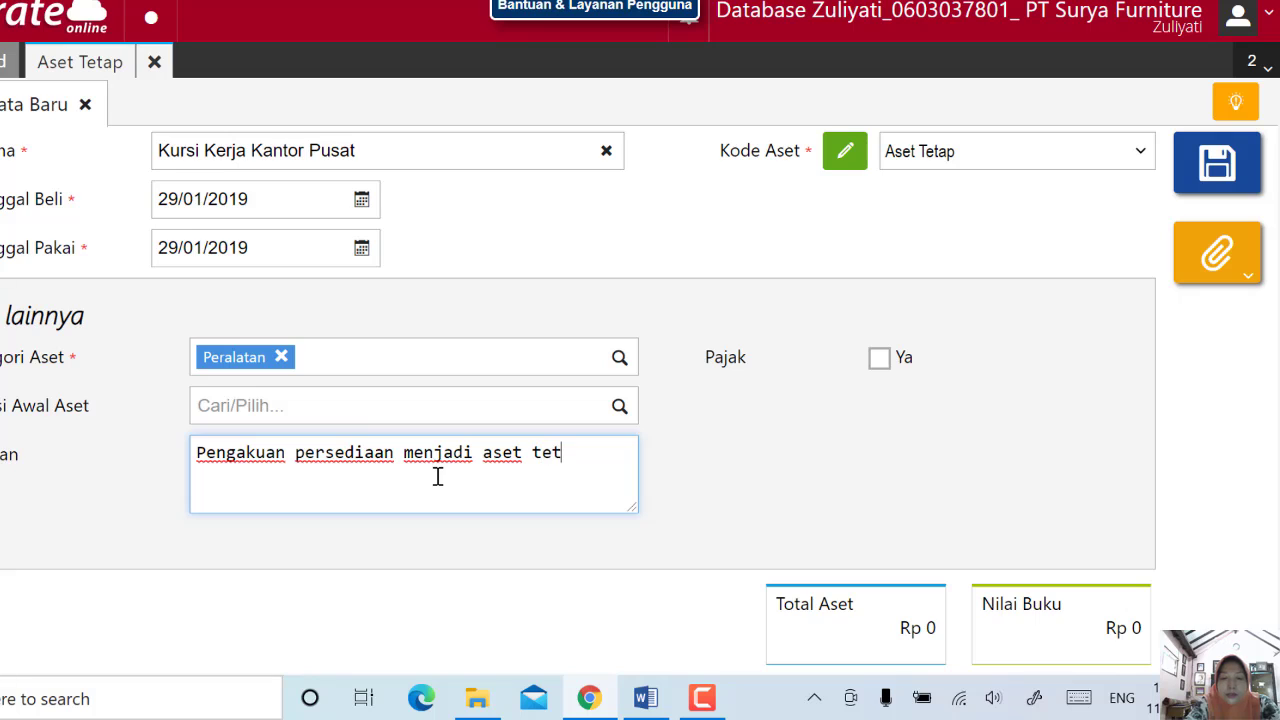
text(ap)
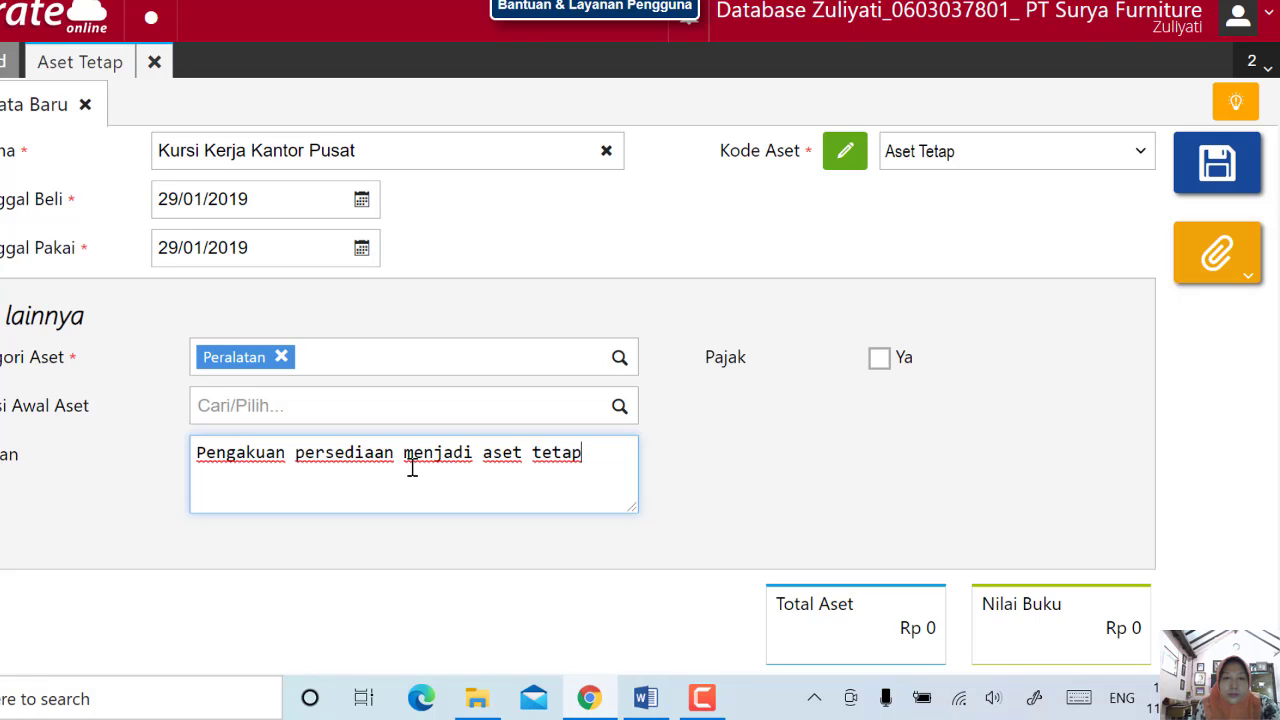
click(399, 455)
text(kursi)
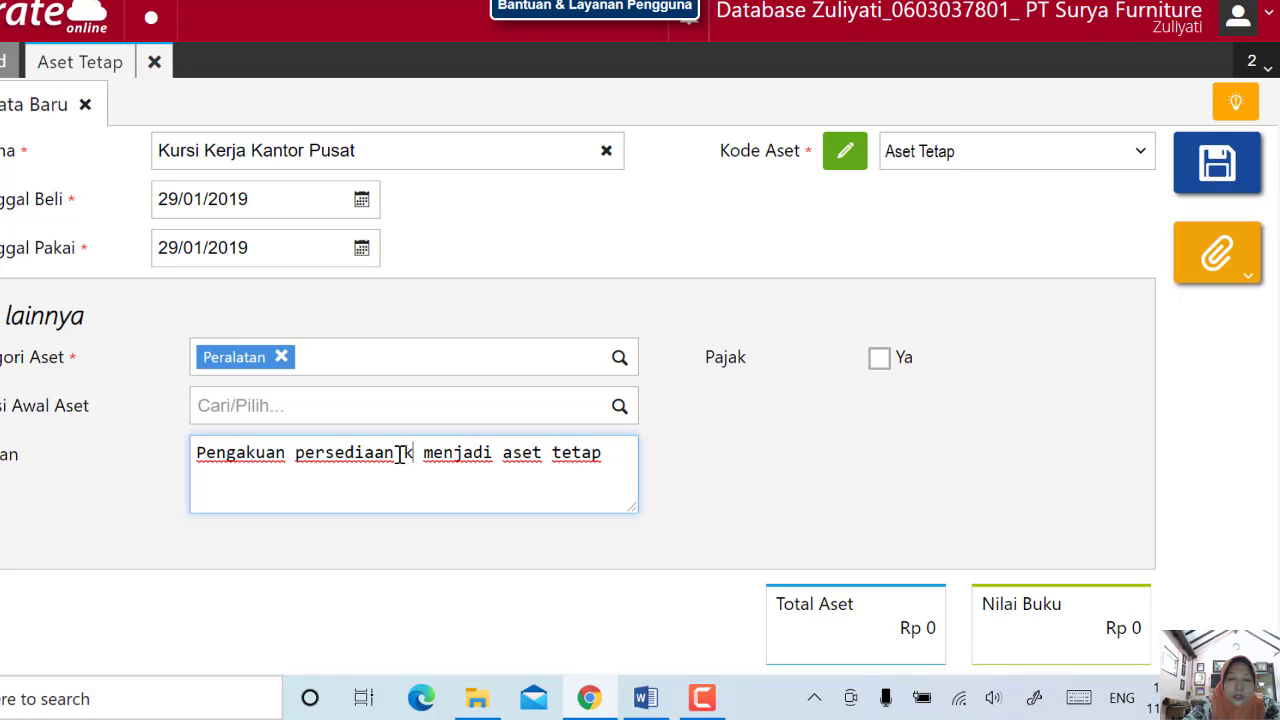
text( kerja)
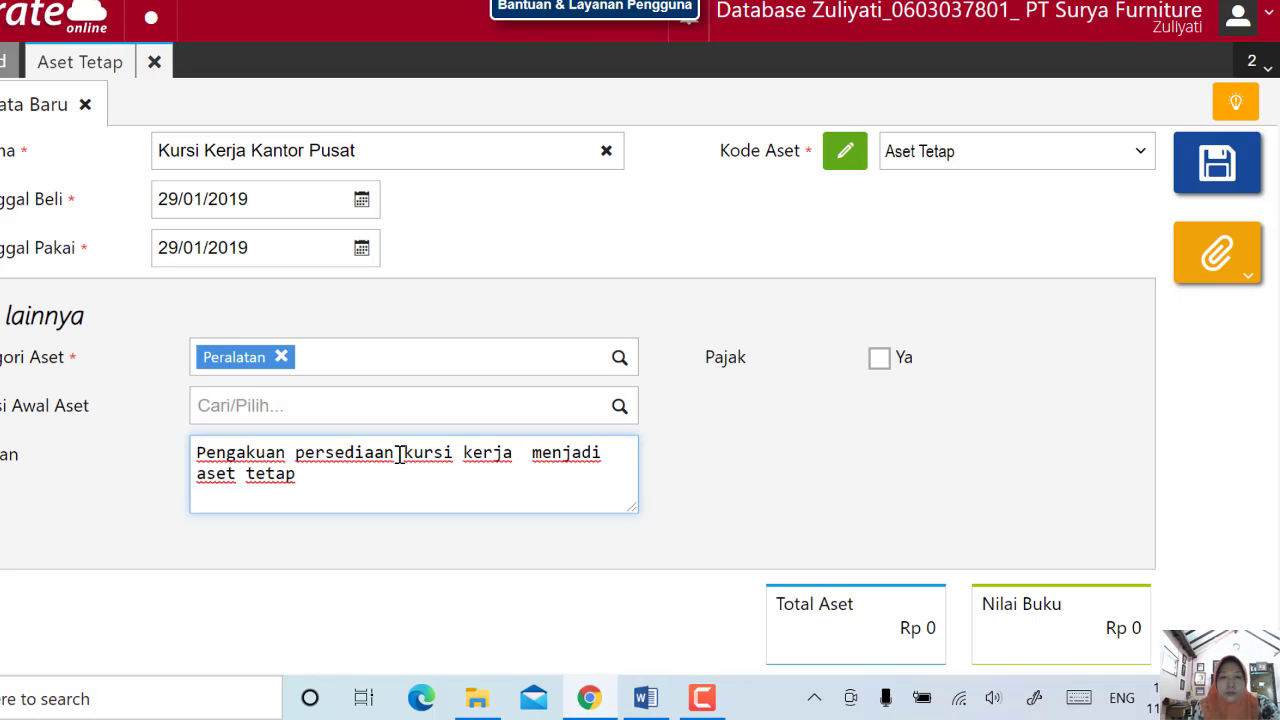
- Mark the asset as a tax asset (Pajak) and choose Gol 1 [Garis Lurus] as its tax category
click(879, 358)
click(1121, 398)
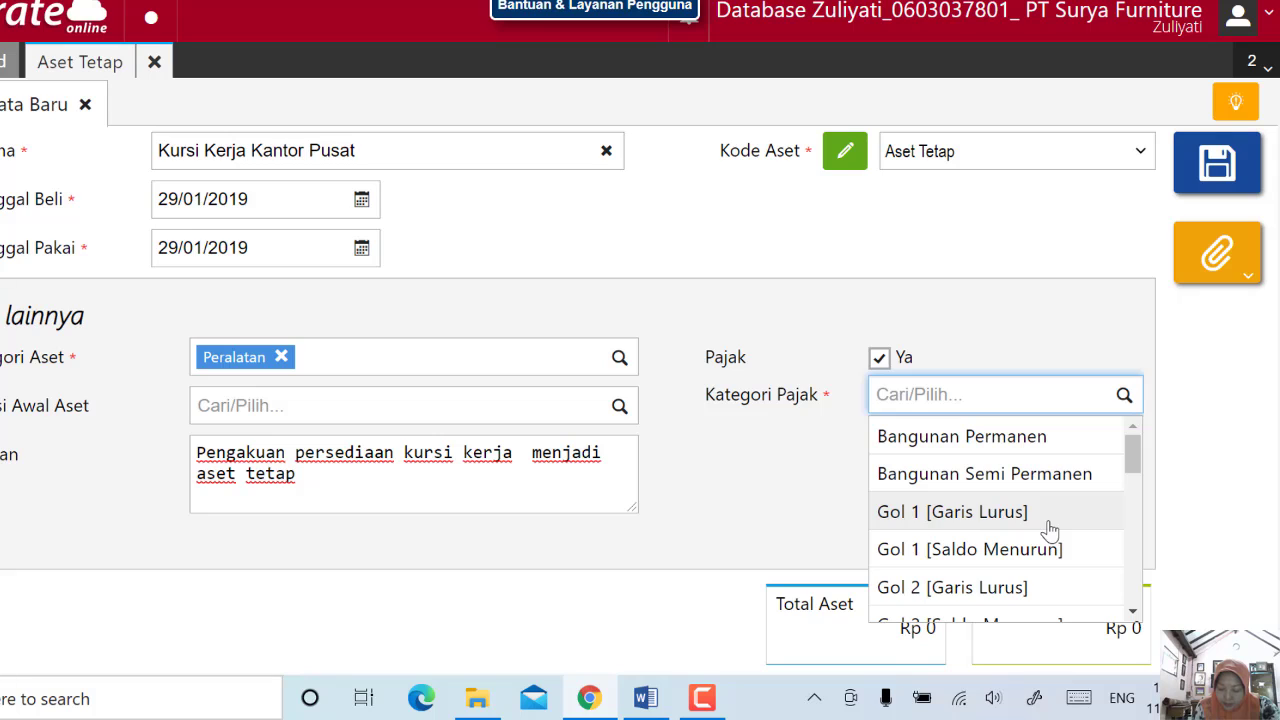
click(1050, 529)
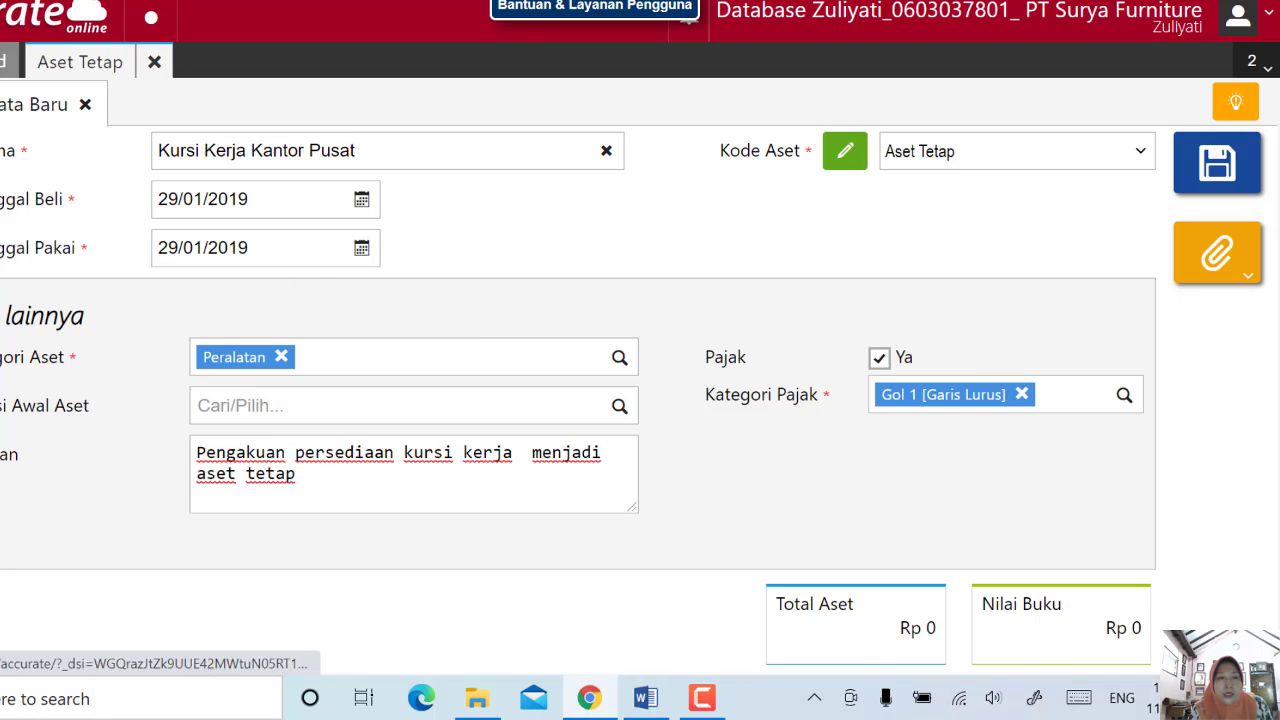
- Add account 1108 Transaksi Aktiva Tetap as the asset's expenditure account with an amount of Rp 170.000
click(3, 400)
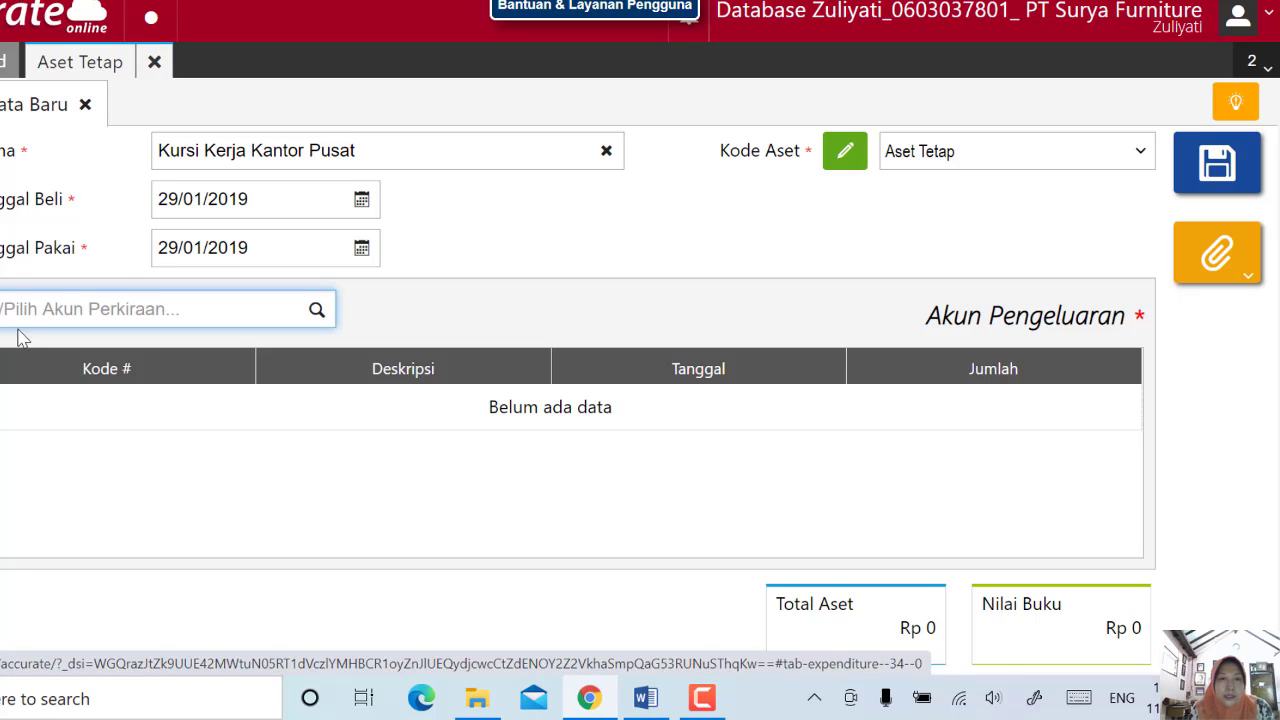
click(126, 303)
text(1103)
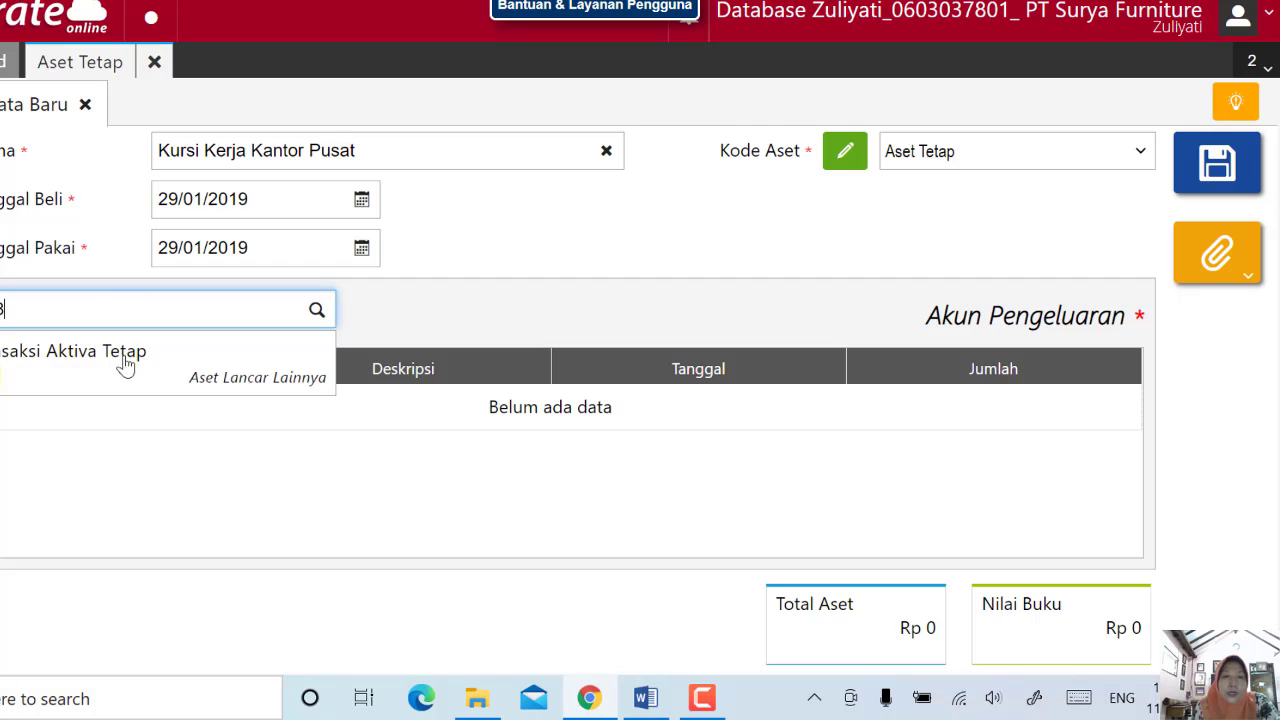
click(123, 390)
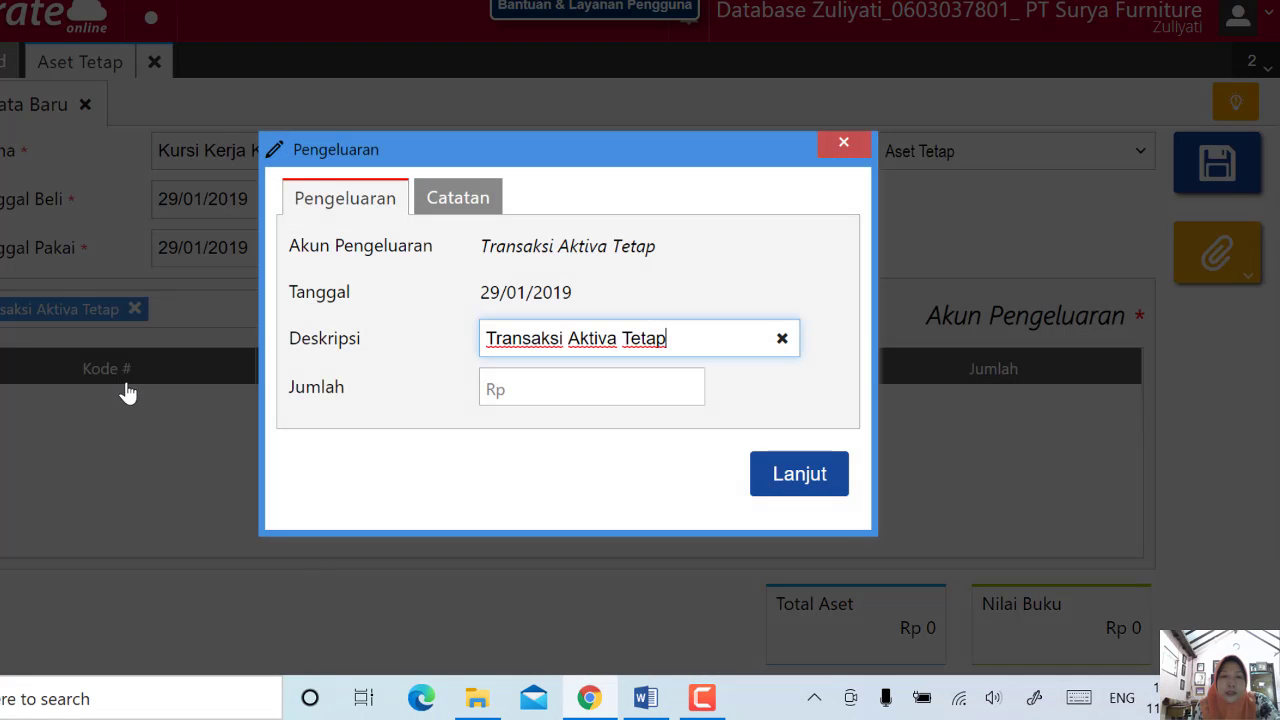
click(522, 389)
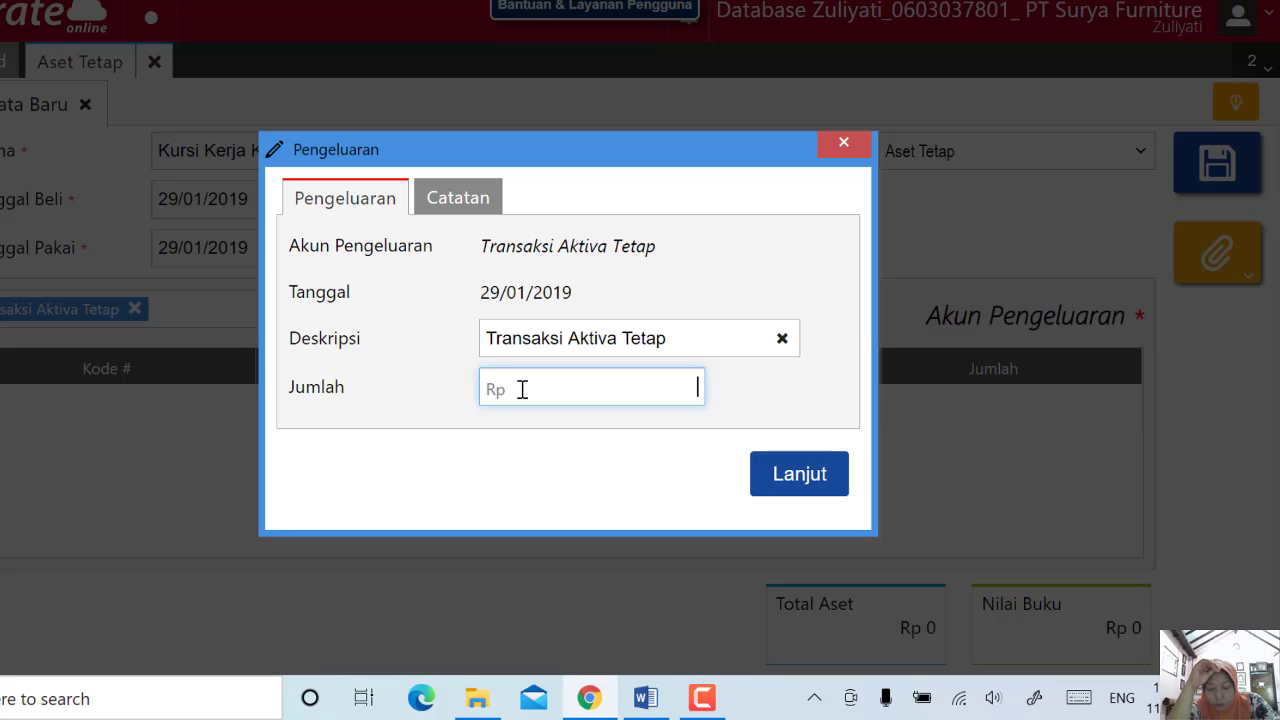
text(17)
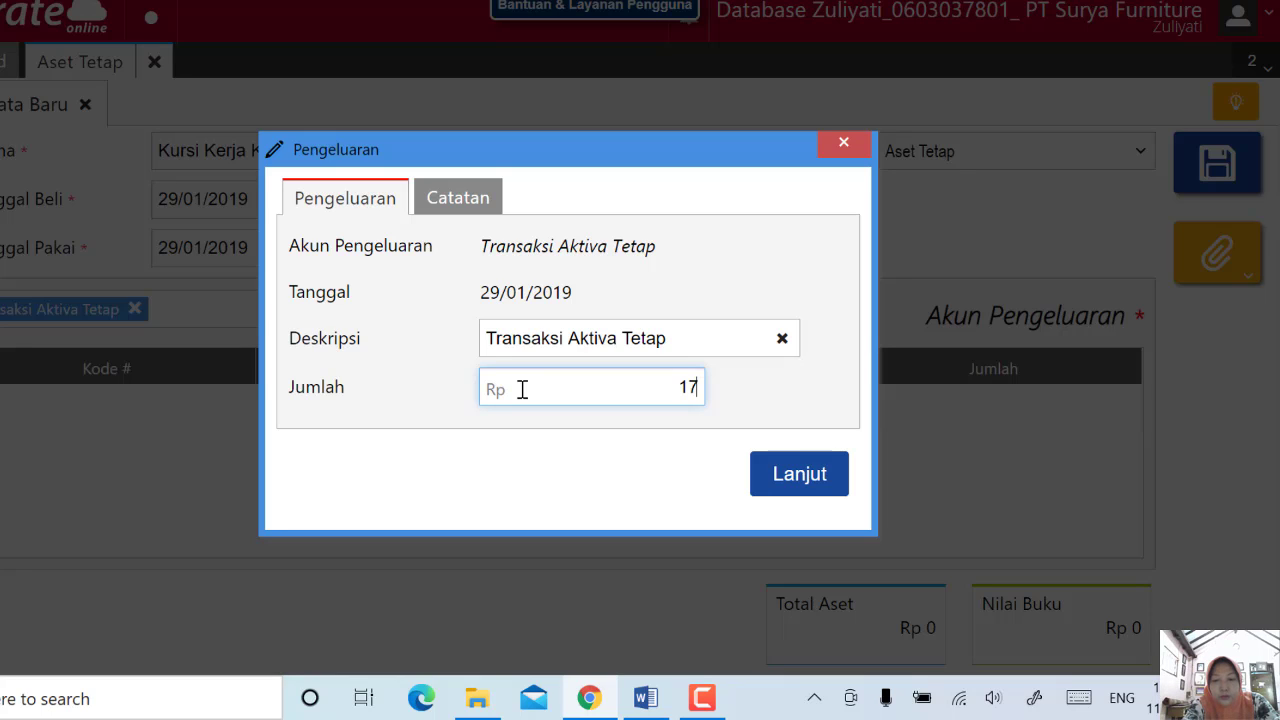
text(0.000)
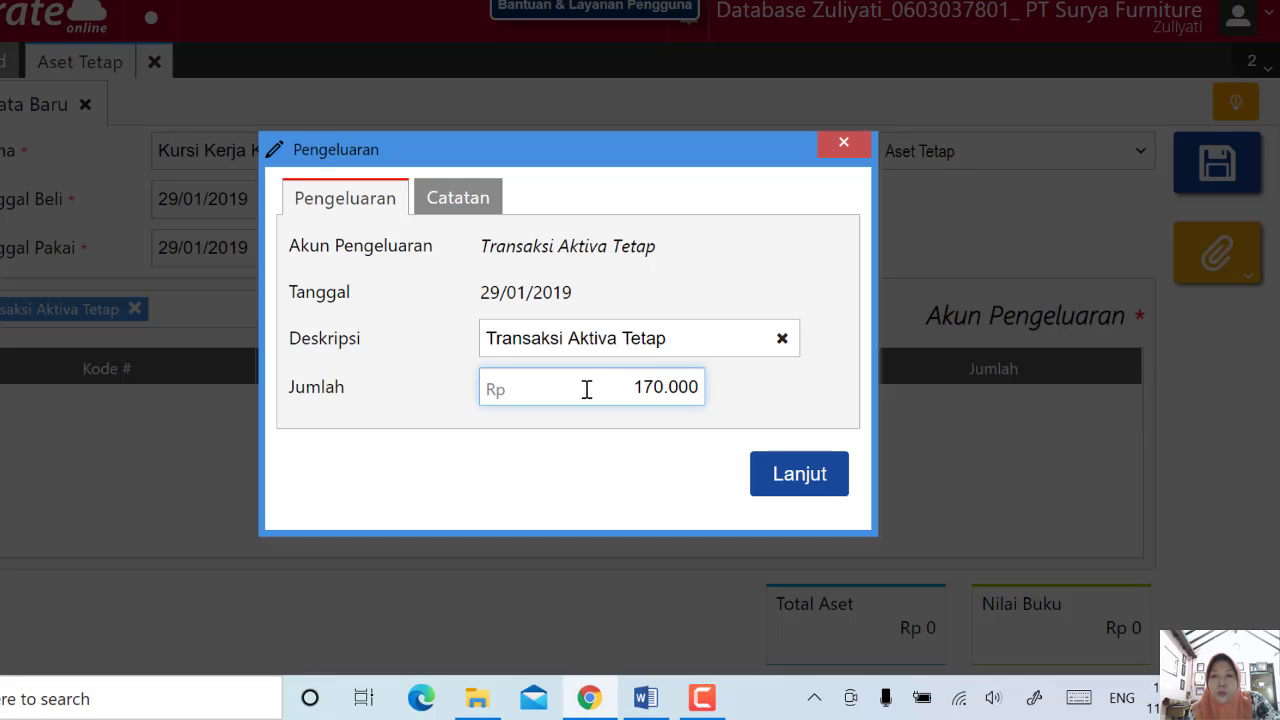
click(826, 488)
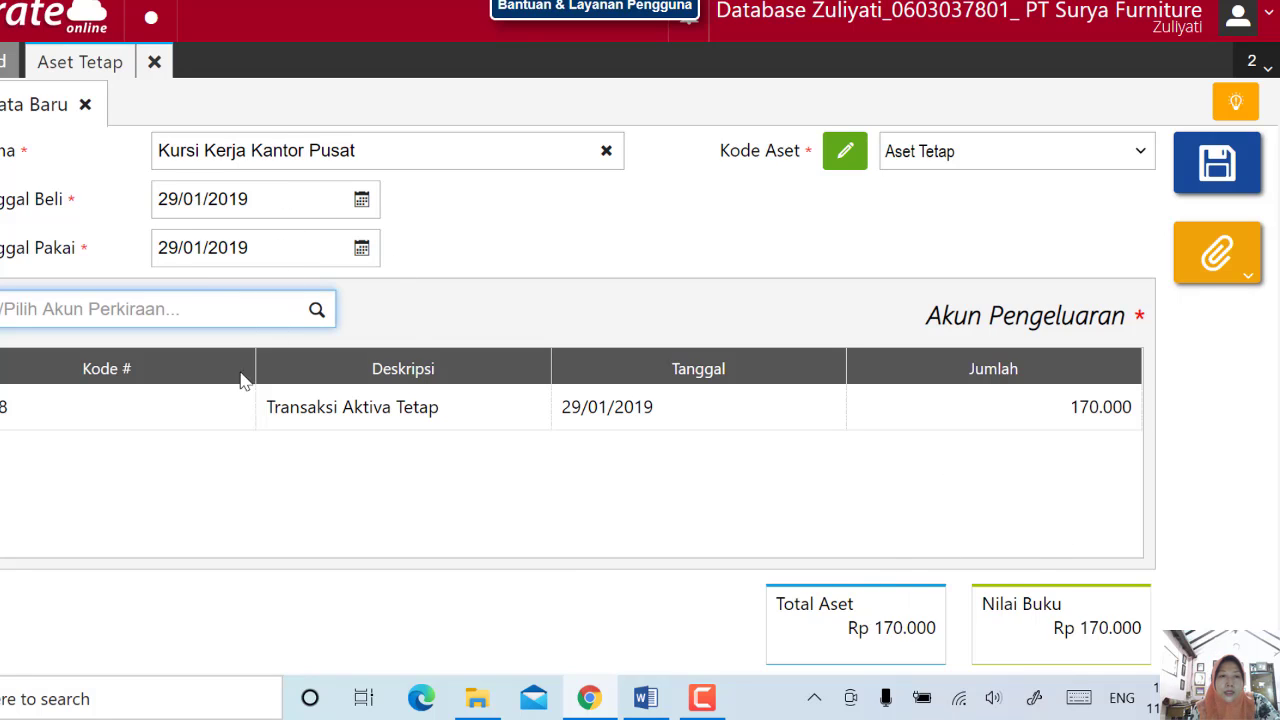
- Recheck the Transaksi Aktiva Tetap expenditure line and save the new fixed asset
click(316, 418)
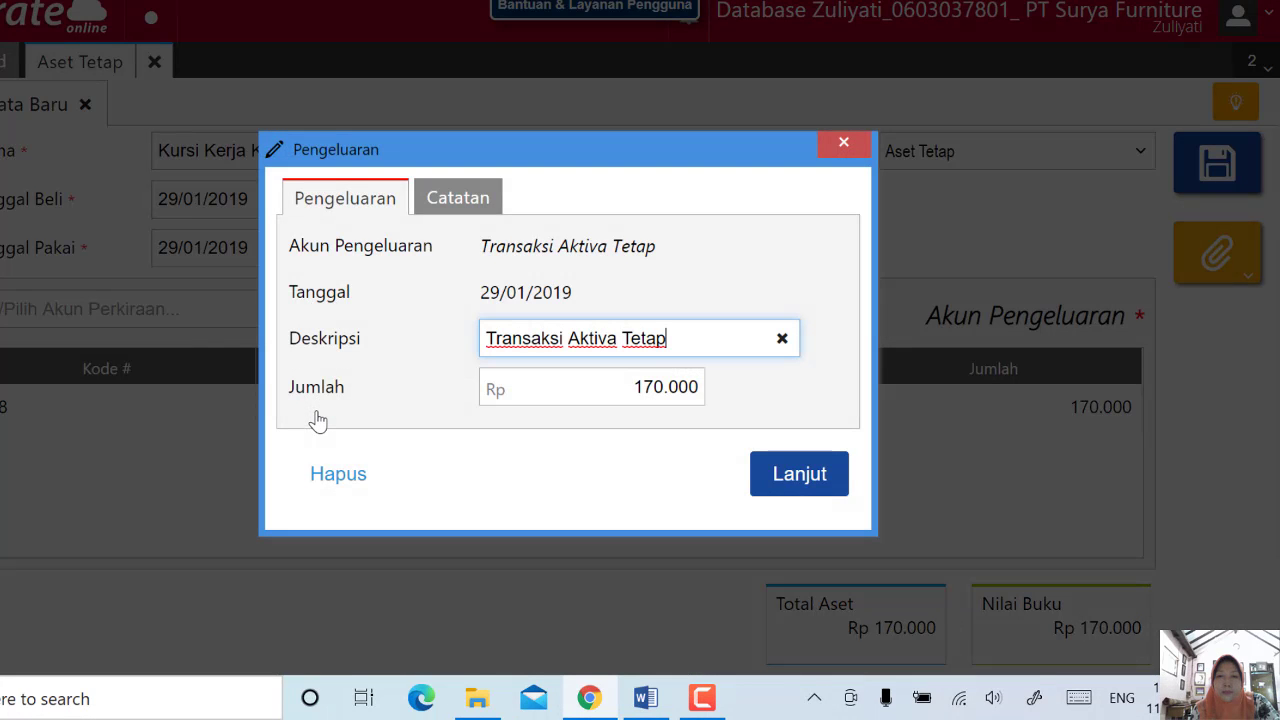
click(778, 477)
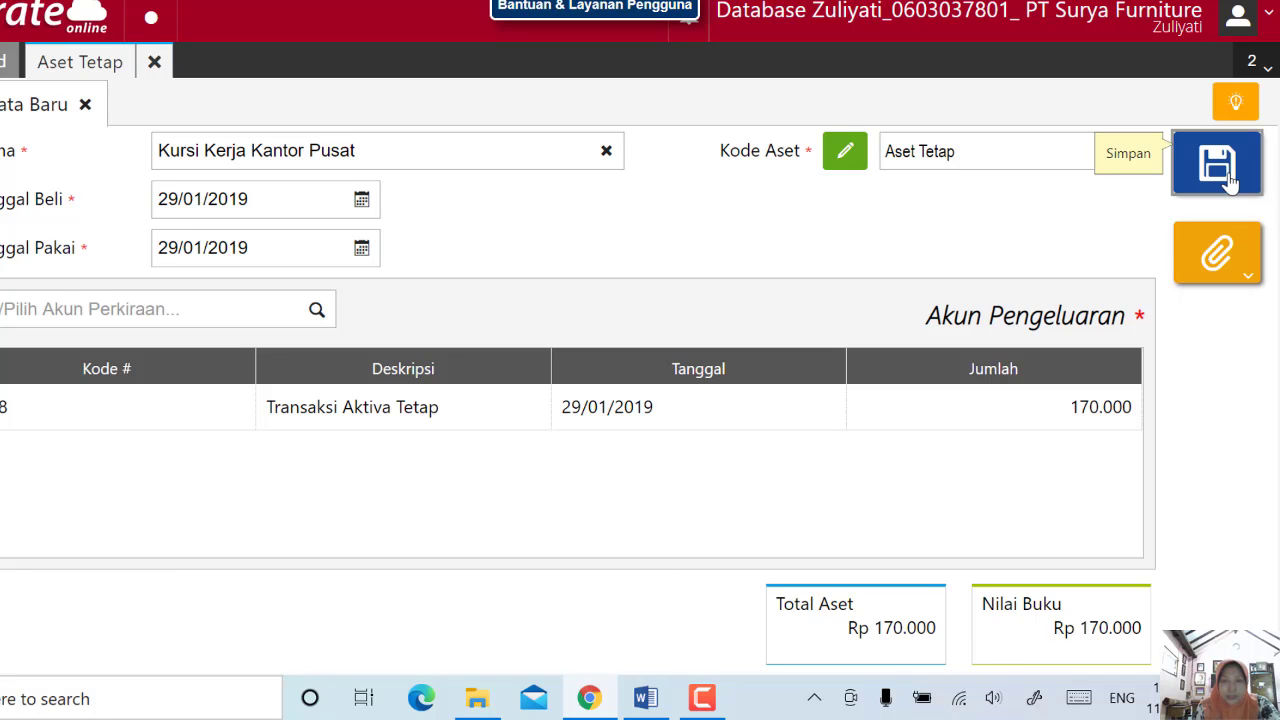
click(1229, 179)
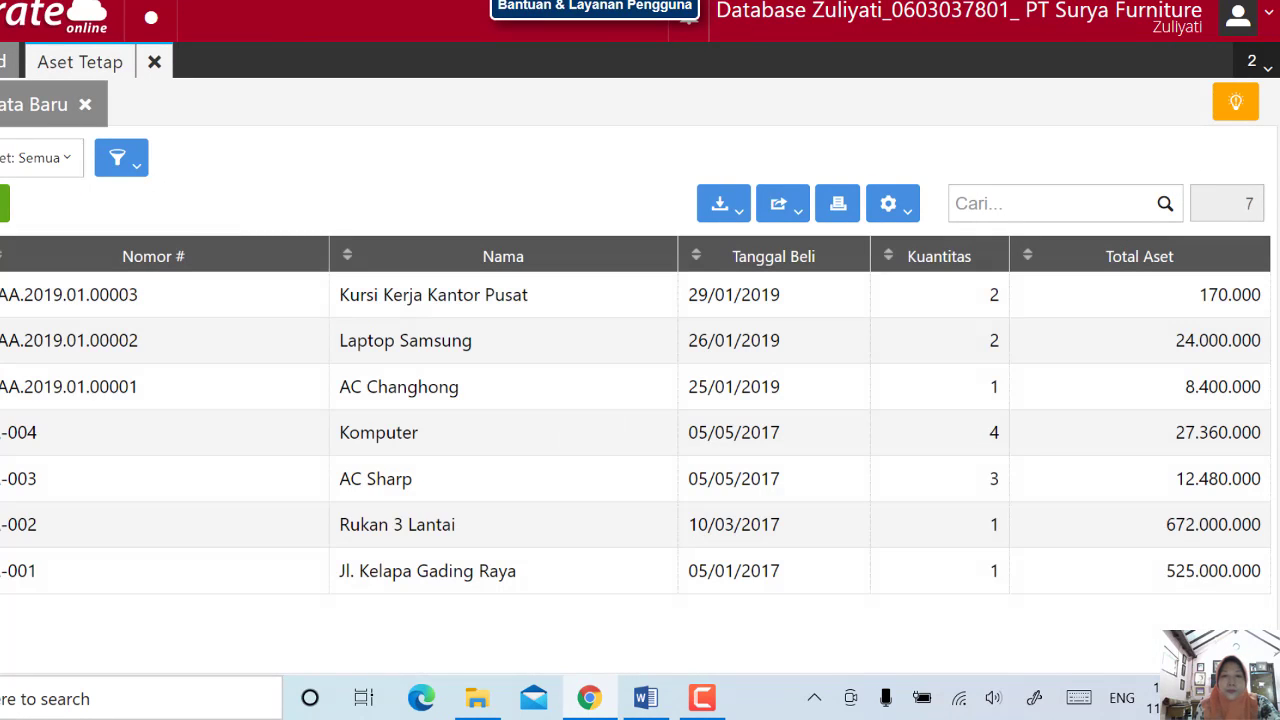
- Open the saved Kursi Kerja Kantor Pusat asset and examine its journal details (Rincian Jurnal)
click(455, 298)
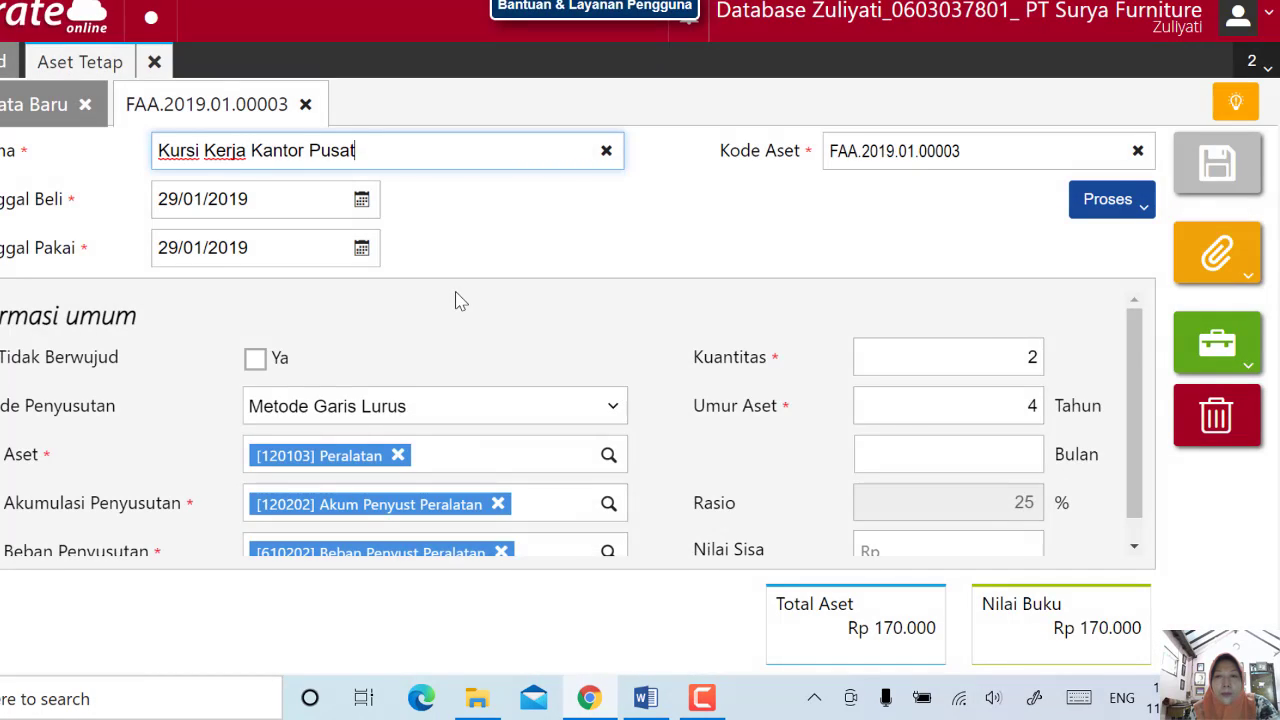
click(1215, 345)
click(1108, 441)
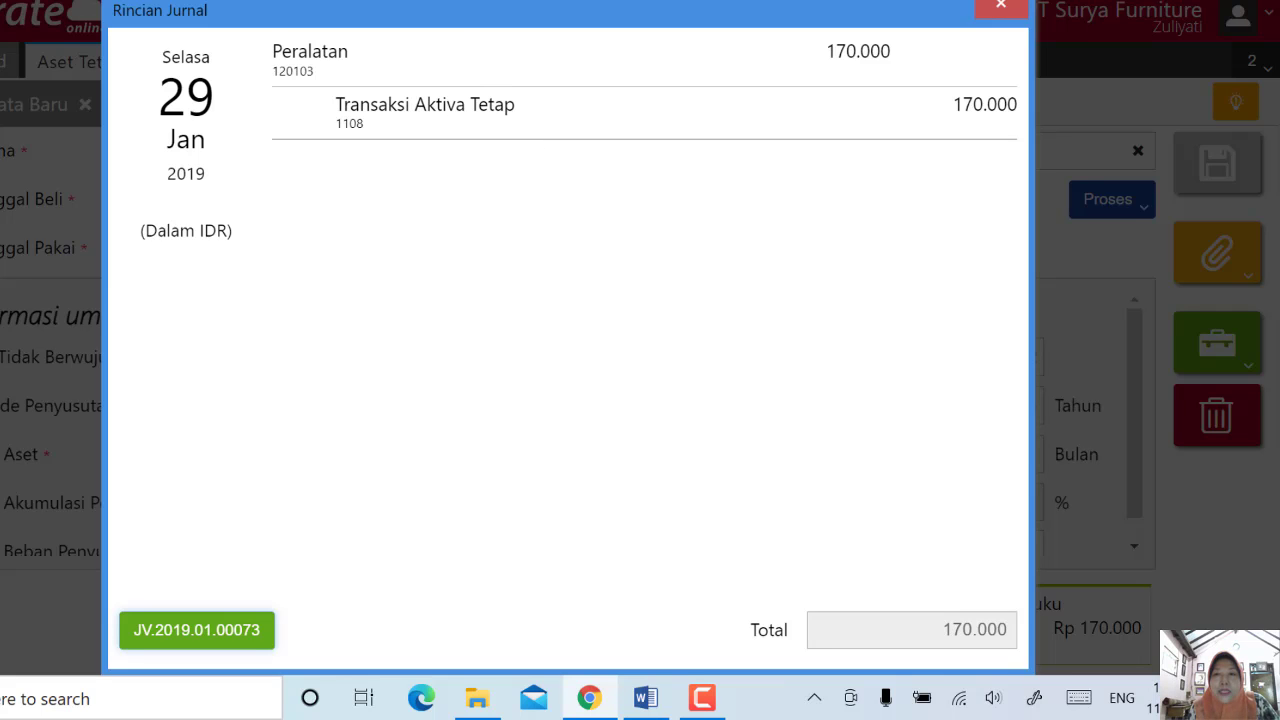
click(1001, 8)
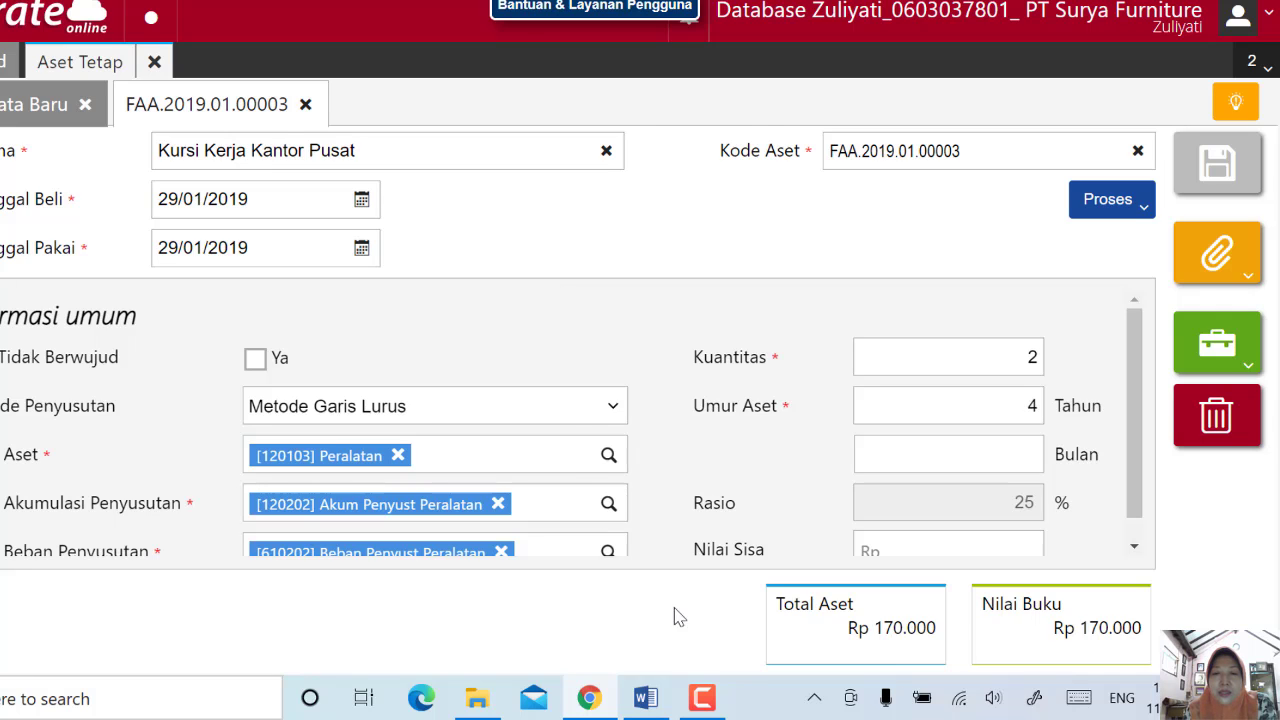
mouse_move(706, 707)
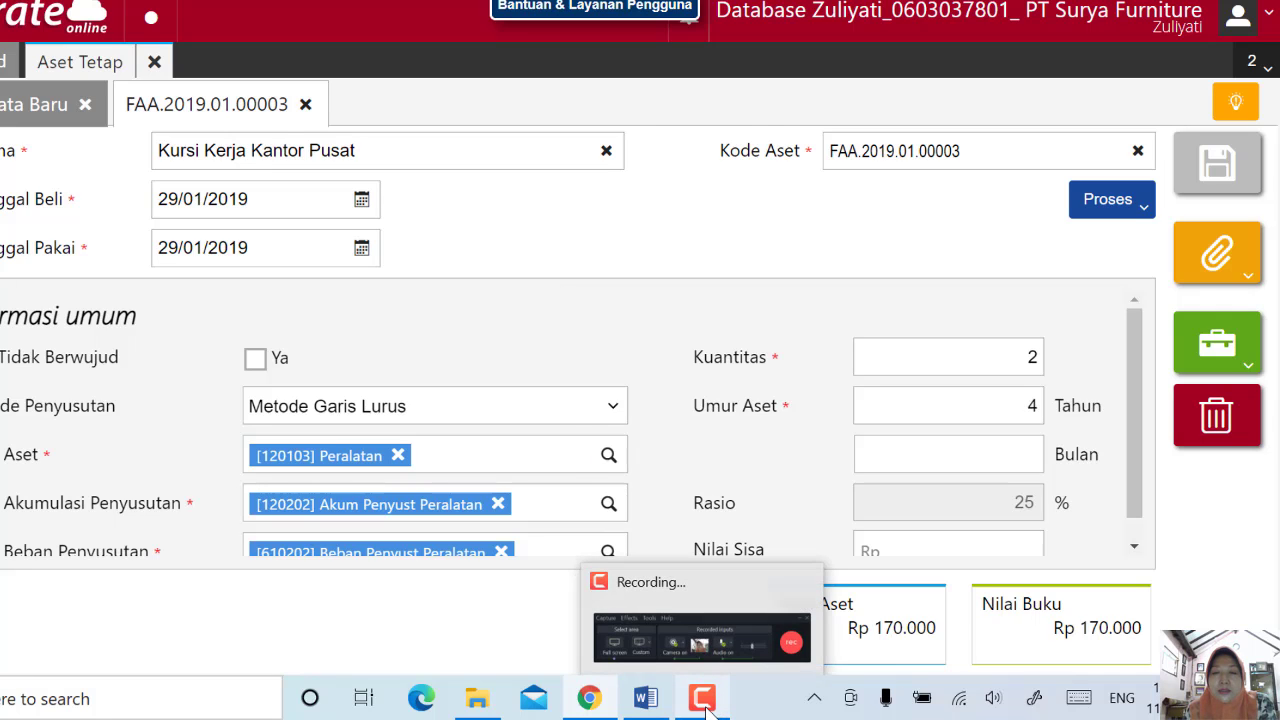